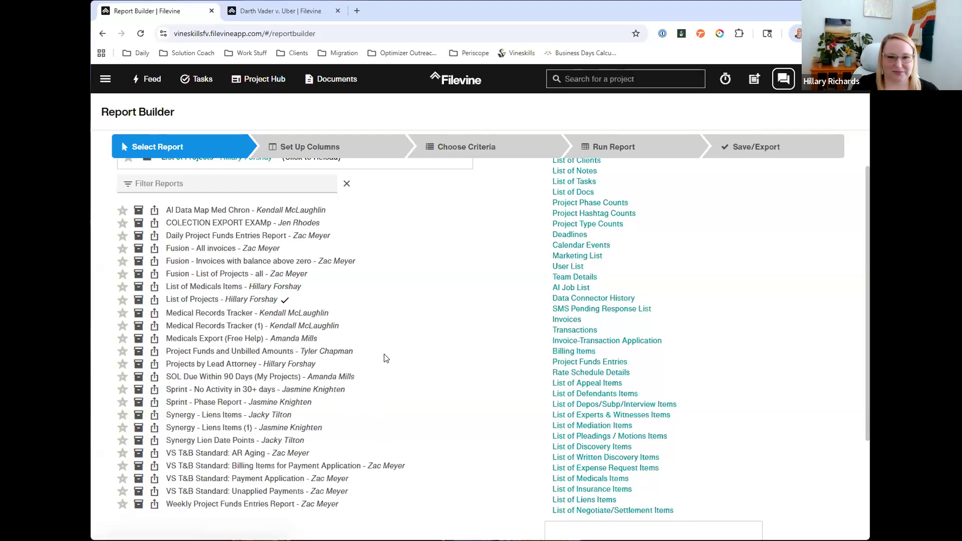
Step: Show more report types for the Vineskills organization and the VSBP:Personal Injury project type
{"action": "scroll", "coordinate": [424, 359], "scroll_direction": "up", "scroll_amount": 1}
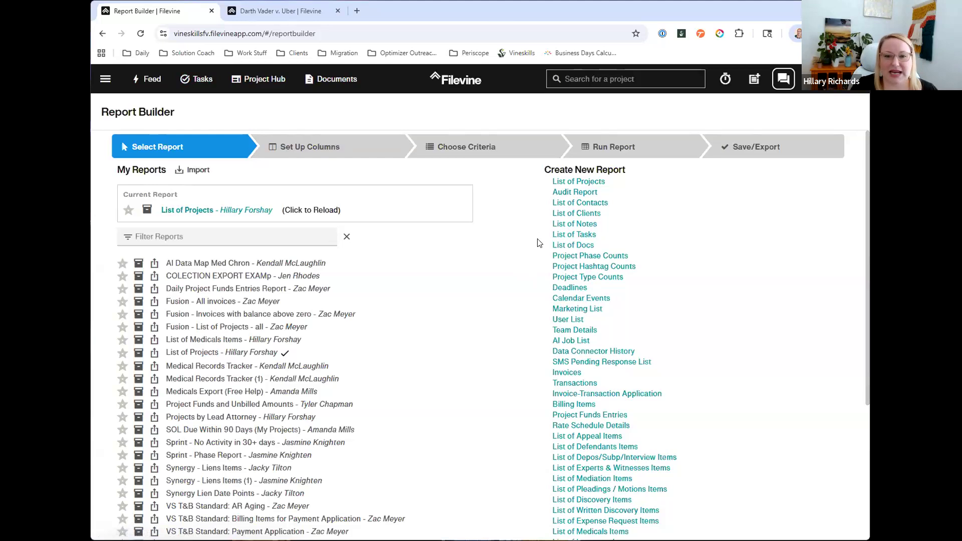
{"action": "scroll", "coordinate": [539, 243], "scroll_direction": "down", "scroll_amount": 2}
{"action": "scroll", "coordinate": [539, 242], "scroll_direction": "down", "scroll_amount": 1}
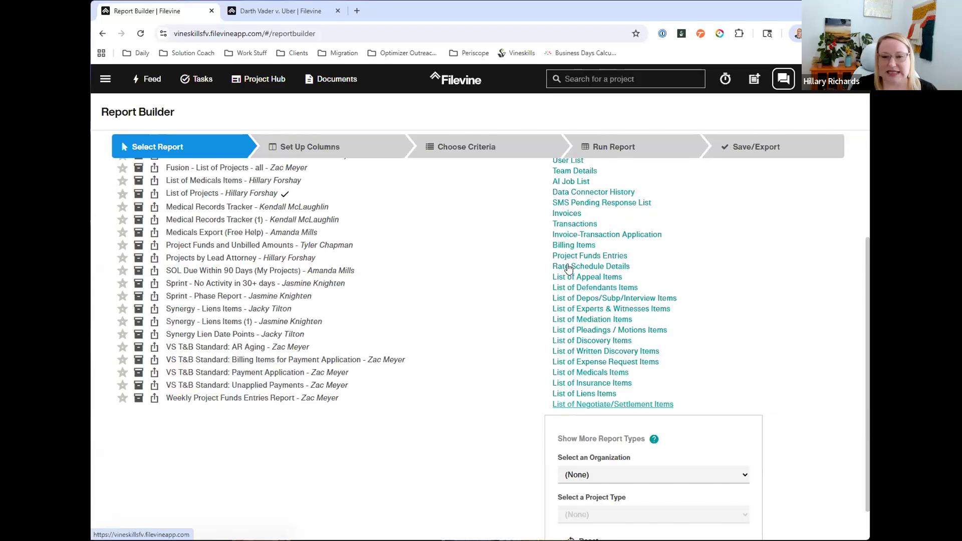
{"action": "scroll", "coordinate": [584, 426], "scroll_direction": "down", "scroll_amount": 1}
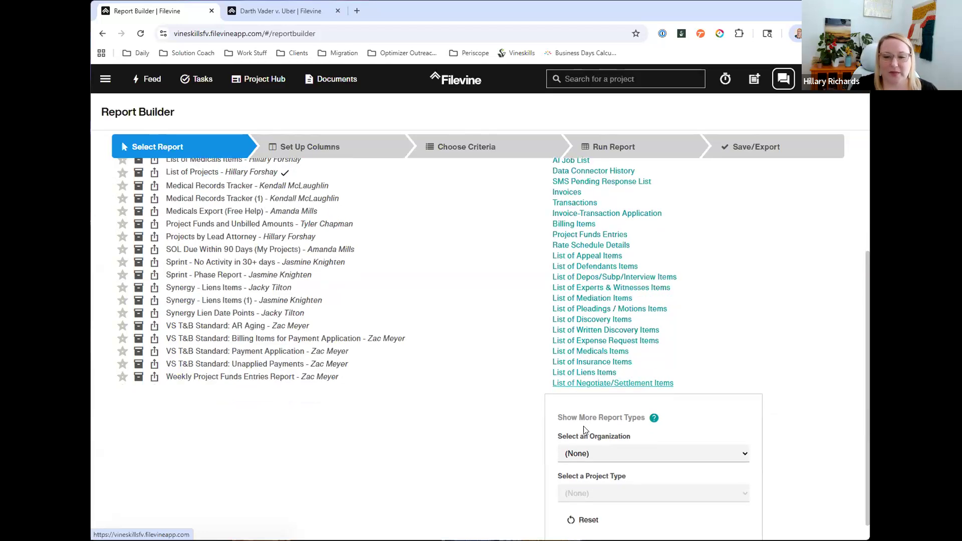
{"action": "left_click", "coordinate": [591, 435]}
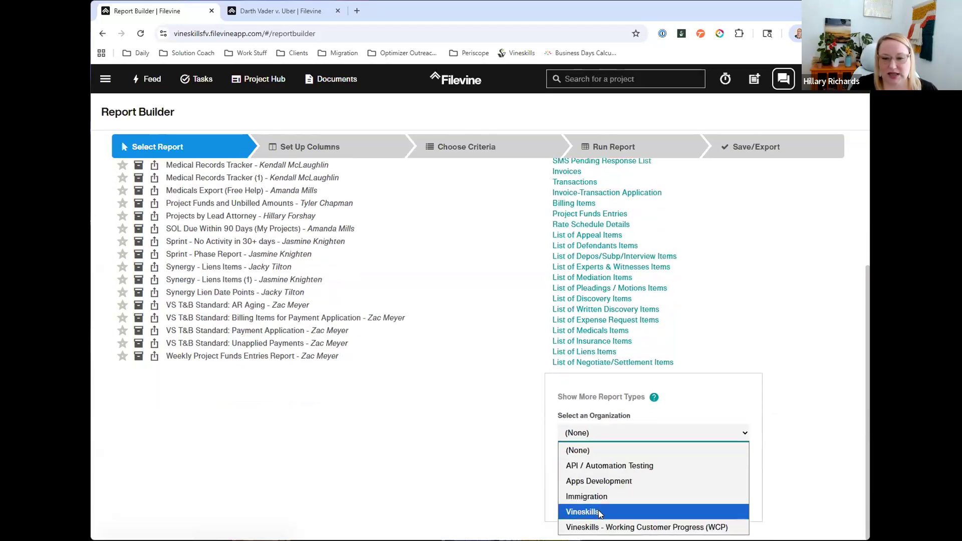
{"action": "left_click", "coordinate": [601, 510]}
{"action": "left_click", "coordinate": [615, 479]}
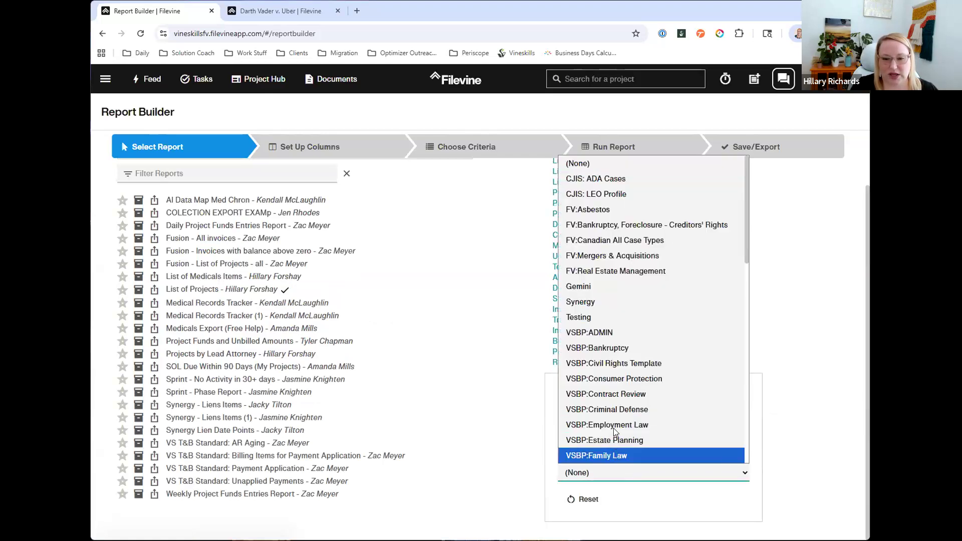
{"action": "scroll", "coordinate": [614, 424], "scroll_direction": "down", "scroll_amount": 5}
{"action": "scroll", "coordinate": [614, 418], "scroll_direction": "down", "scroll_amount": 2}
{"action": "left_click", "coordinate": [620, 320]}
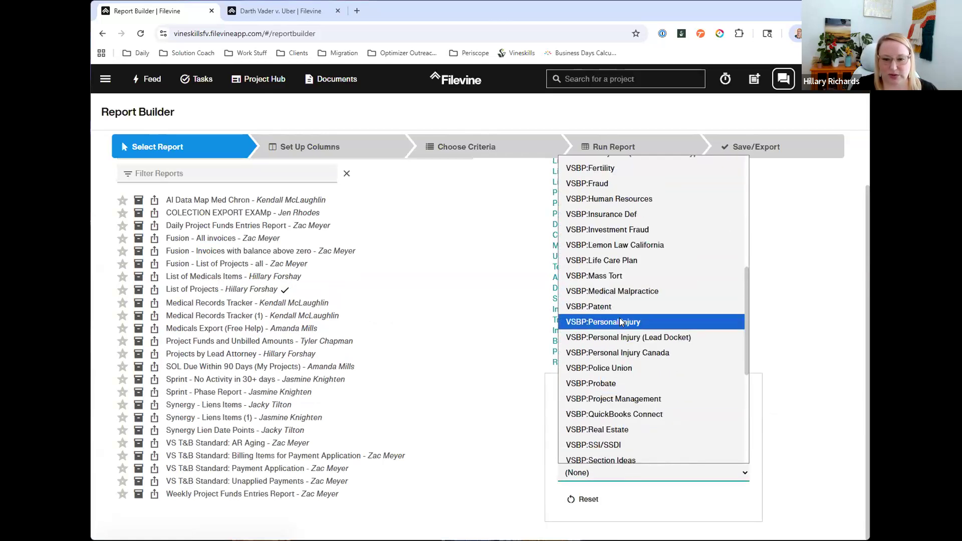
{"action": "scroll", "coordinate": [522, 399], "scroll_direction": "up", "scroll_amount": 2}
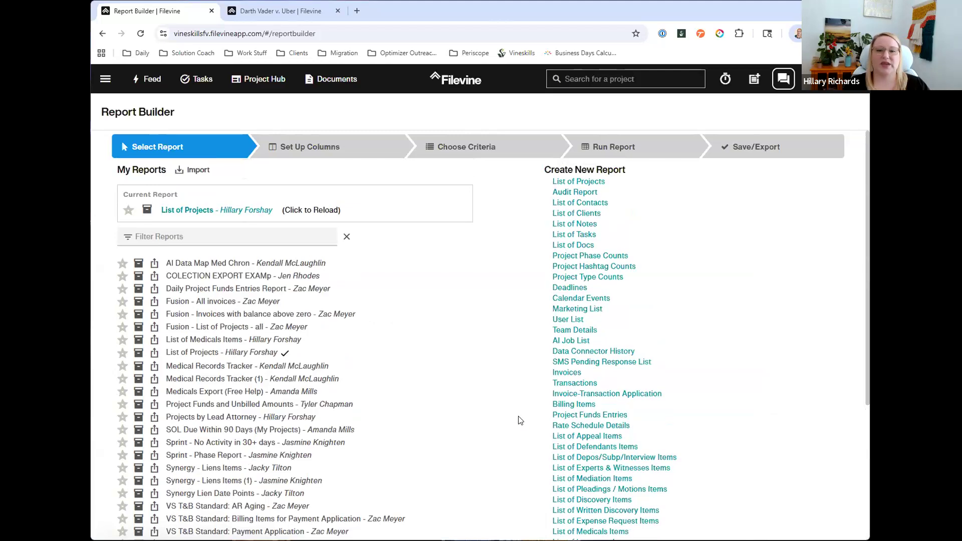
{"action": "scroll", "coordinate": [520, 422], "scroll_direction": "down", "scroll_amount": 2}
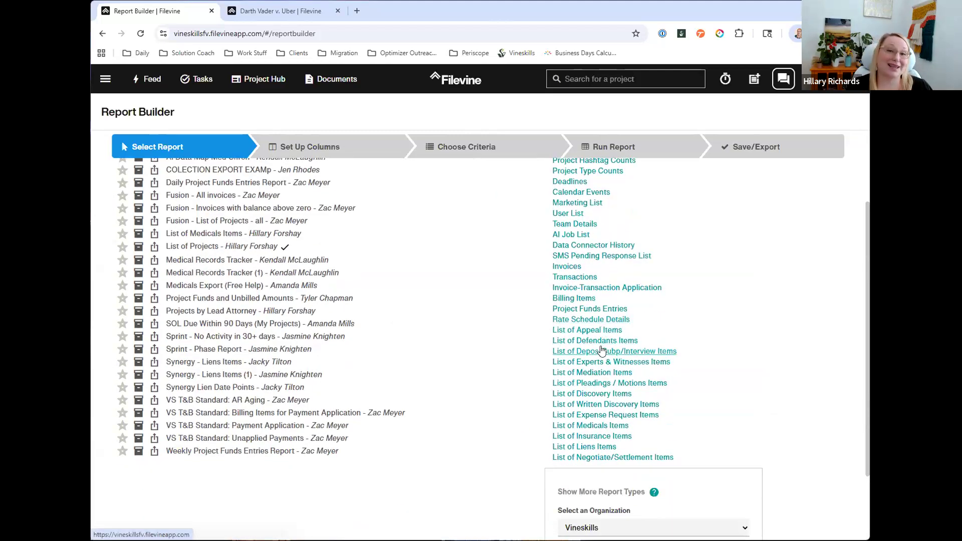
Step: Switch to the Darth Vader v. Uber project and close the open medical item to view the Medicals list
{"action": "left_click", "coordinate": [298, 11]}
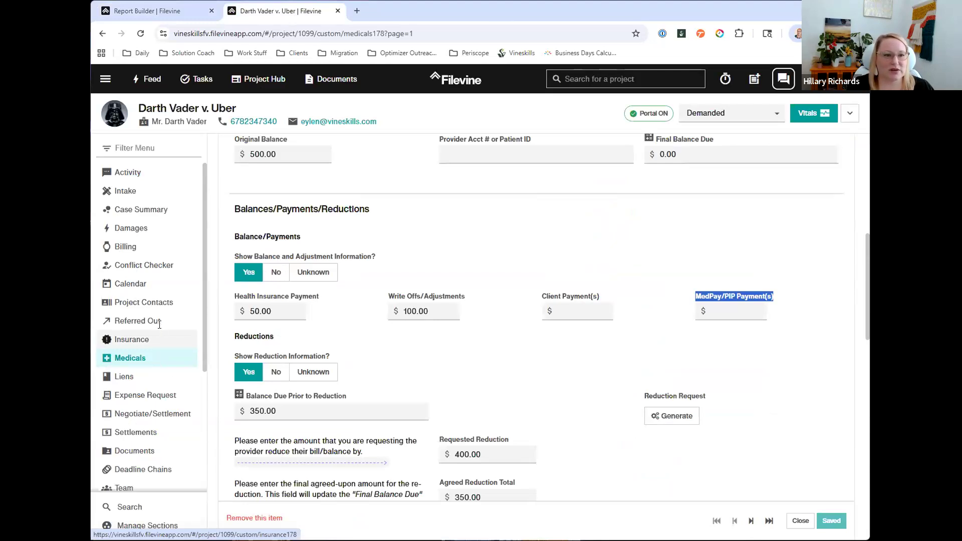
{"action": "scroll", "coordinate": [829, 182], "scroll_direction": "up", "scroll_amount": 8}
{"action": "left_click", "coordinate": [785, 195]}
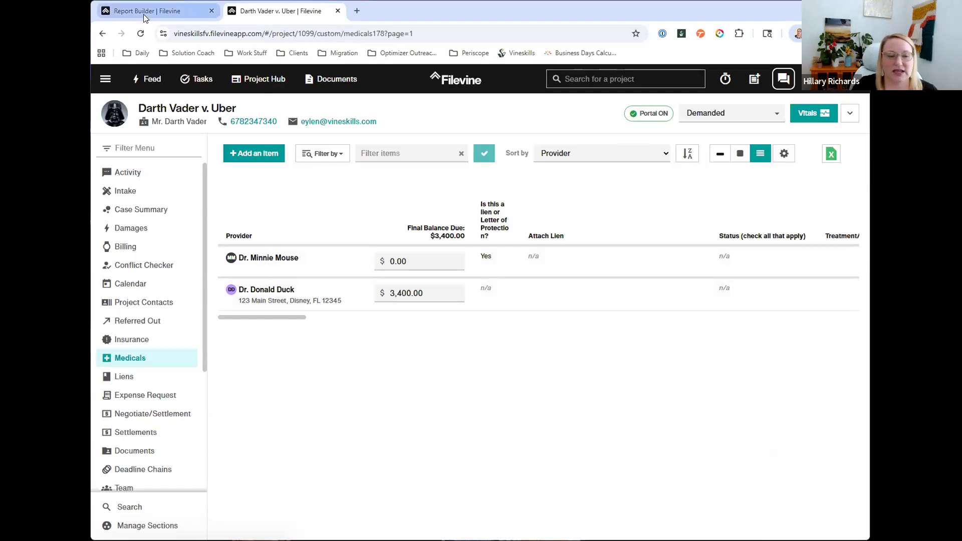
Step: Return to the Report Builder and load the saved List of Medicals Items report
{"action": "mouse_move", "coordinate": [147, 16]}
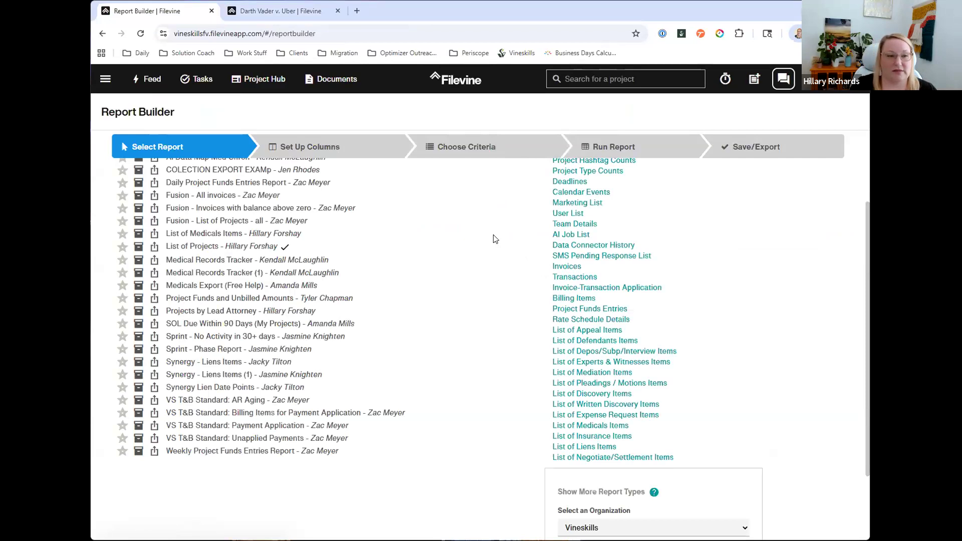
{"action": "left_click", "coordinate": [203, 236]}
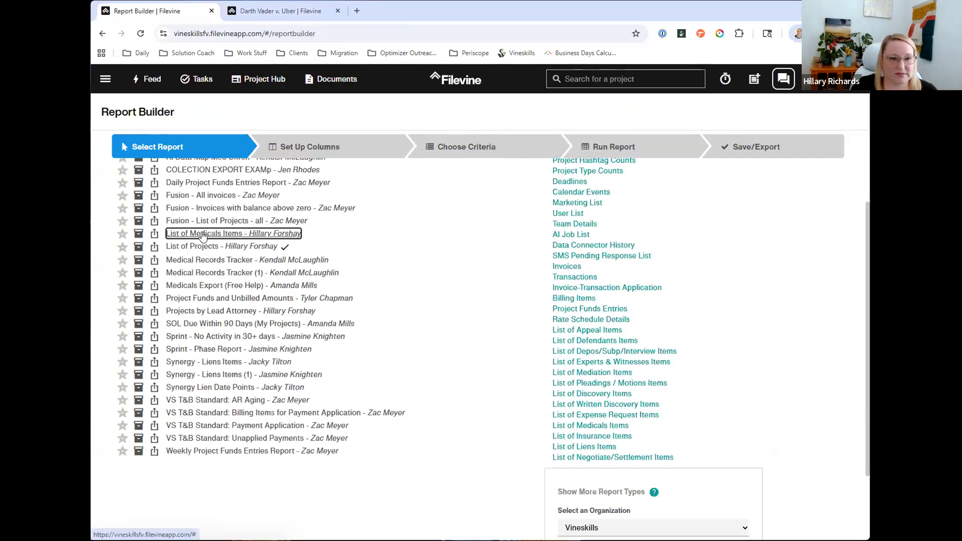
{"action": "left_click", "coordinate": [268, 235]}
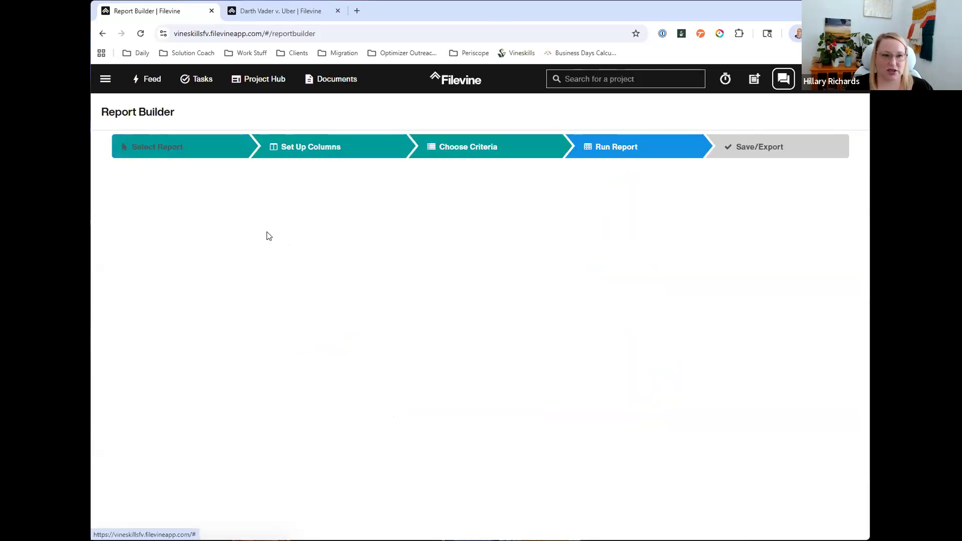
Step: Open the column setup of the List of Medicals Items report and remove the Project Type column
{"action": "left_click", "coordinate": [359, 146]}
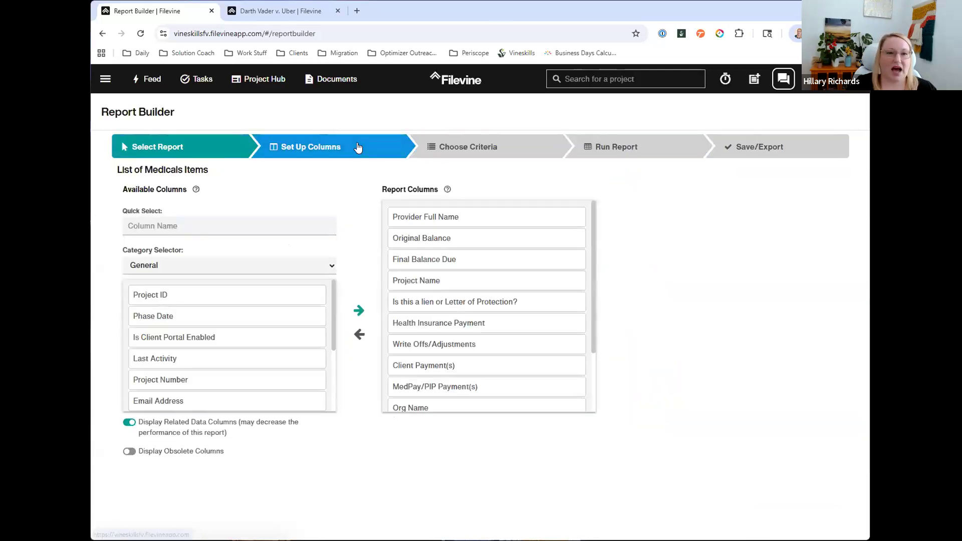
{"action": "scroll", "coordinate": [452, 302], "scroll_direction": "down", "scroll_amount": 3}
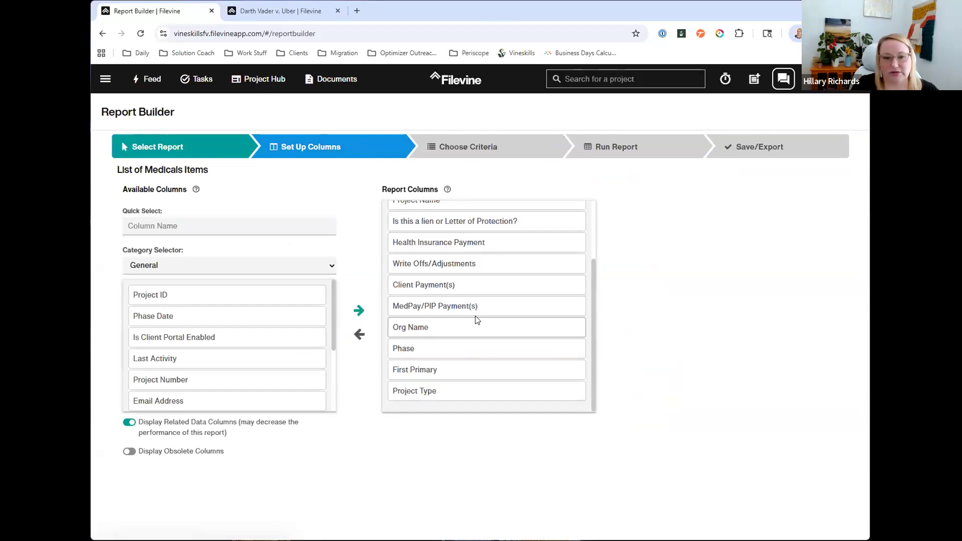
{"action": "double_click", "coordinate": [447, 393]}
Step: Open the first provider's medical item in the Darth Vader v. Uber project and copy the Date Treatment Started field label
{"action": "left_click", "coordinate": [267, 15]}
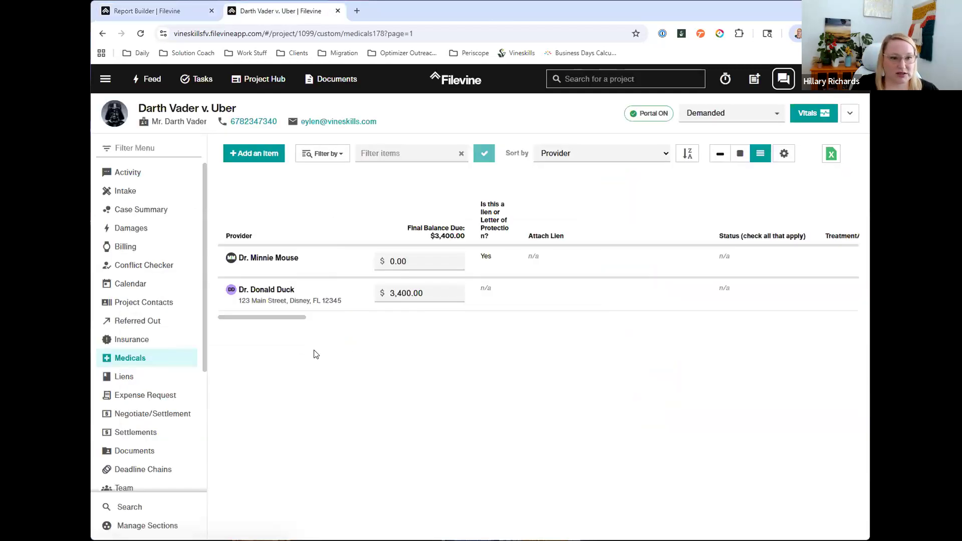
{"action": "left_click", "coordinate": [322, 259]}
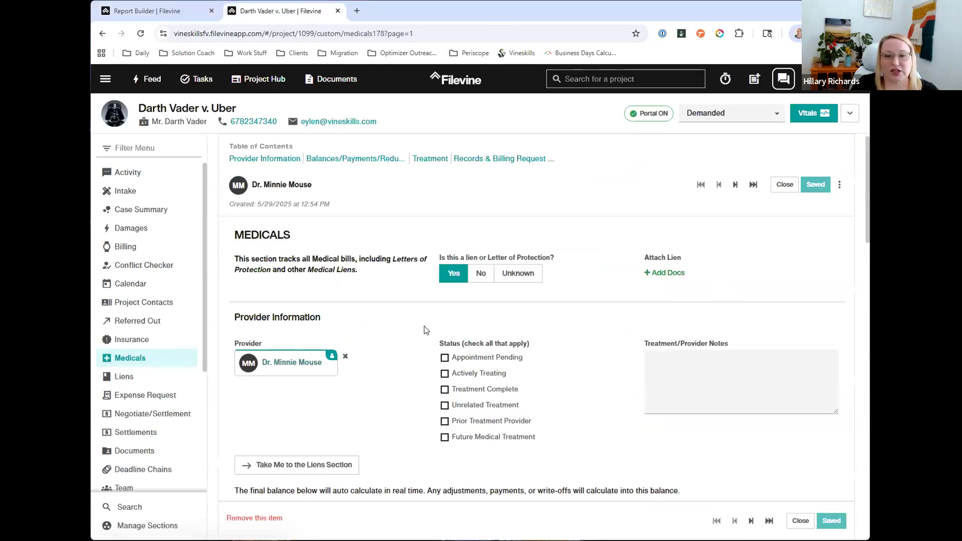
{"action": "scroll", "coordinate": [423, 329], "scroll_direction": "down", "scroll_amount": 10}
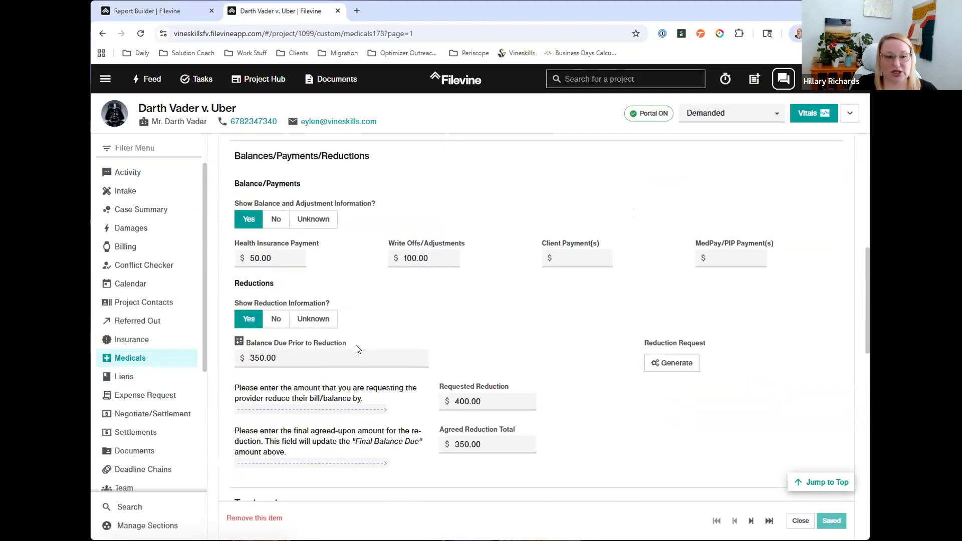
{"action": "left_click", "coordinate": [130, 11]}
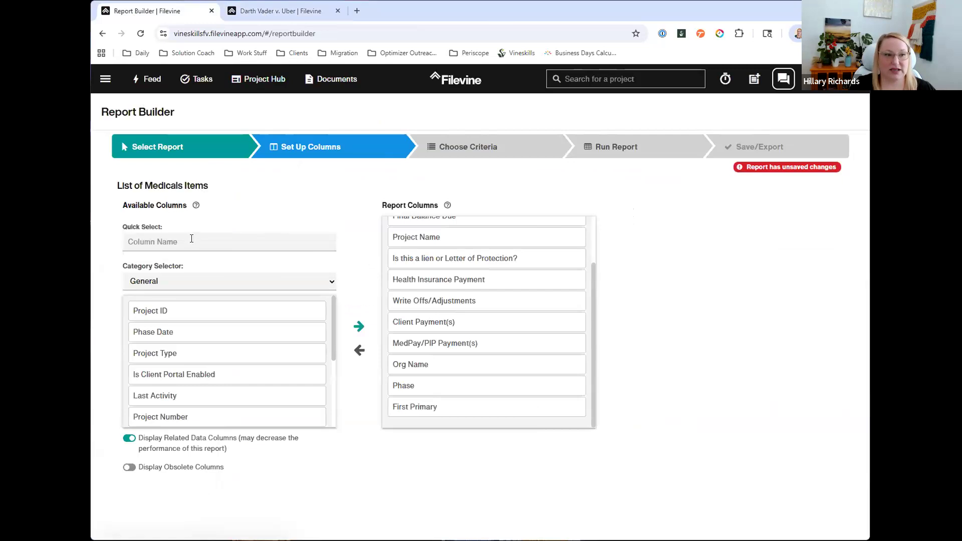
{"action": "left_click", "coordinate": [190, 240]}
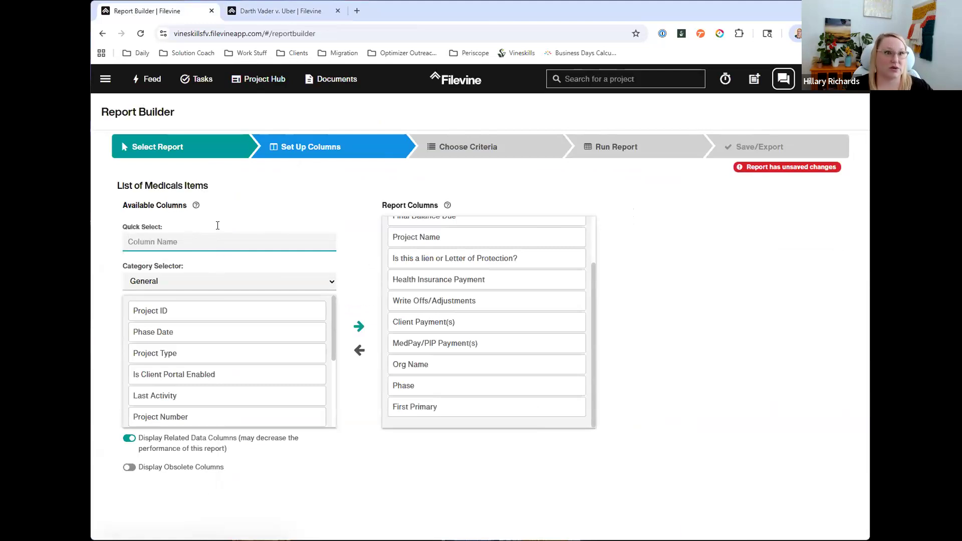
{"action": "key", "text": "ctrl+Tab"}
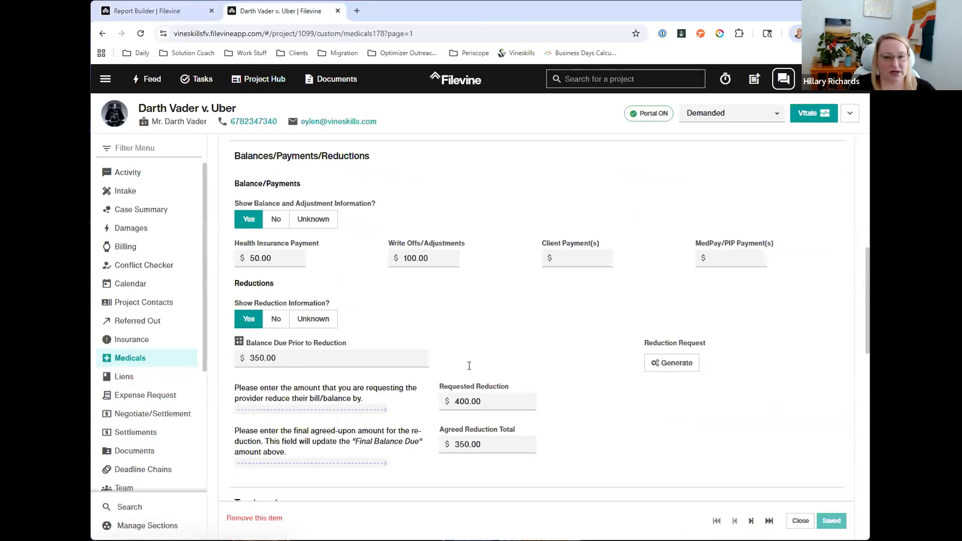
{"action": "scroll", "coordinate": [468, 366], "scroll_direction": "down", "scroll_amount": 4}
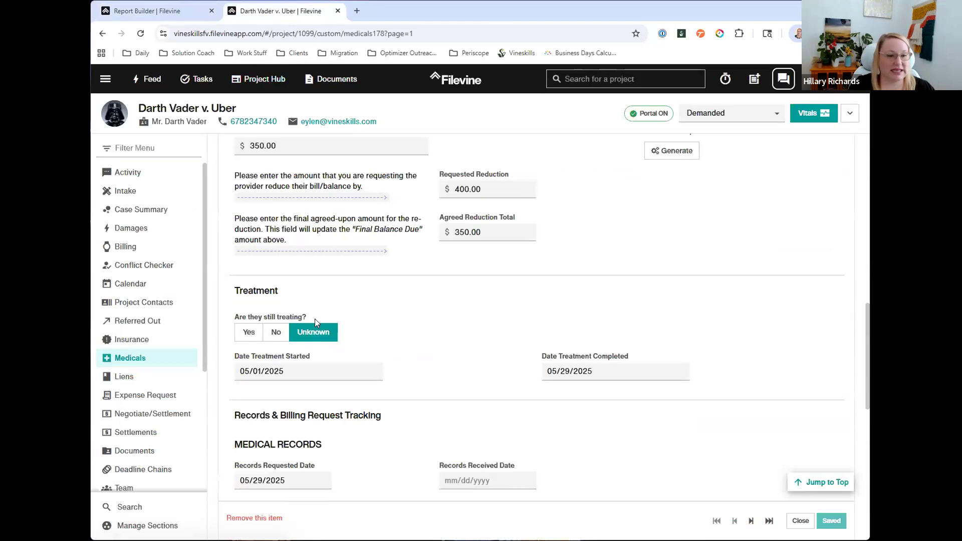
{"action": "left_click_drag", "start_coordinate": [309, 360], "coordinate": [230, 361]}
{"action": "key", "text": "ctrl+c"}
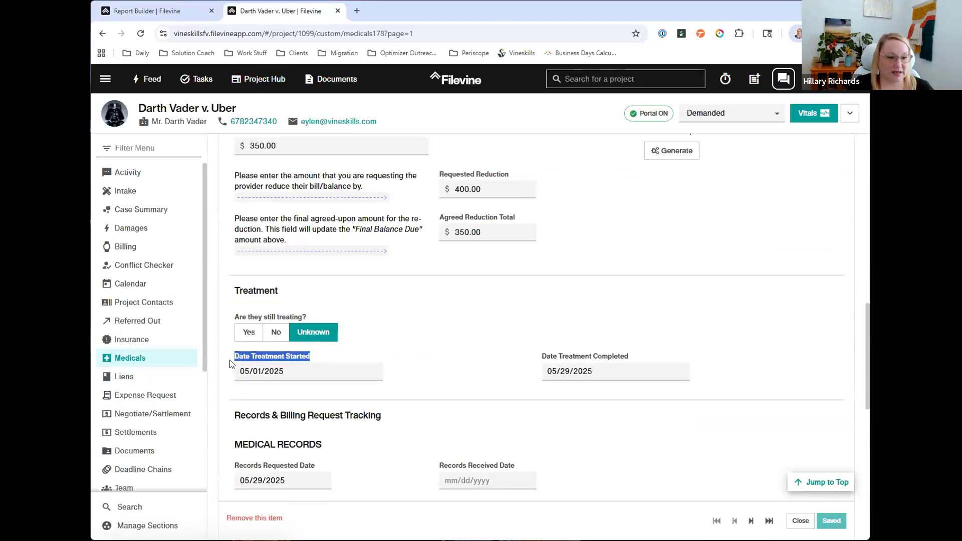
Step: Find Date Treatment Started by its copied name and add the version for each Medicals item as a report column
{"action": "left_click", "coordinate": [150, 11]}
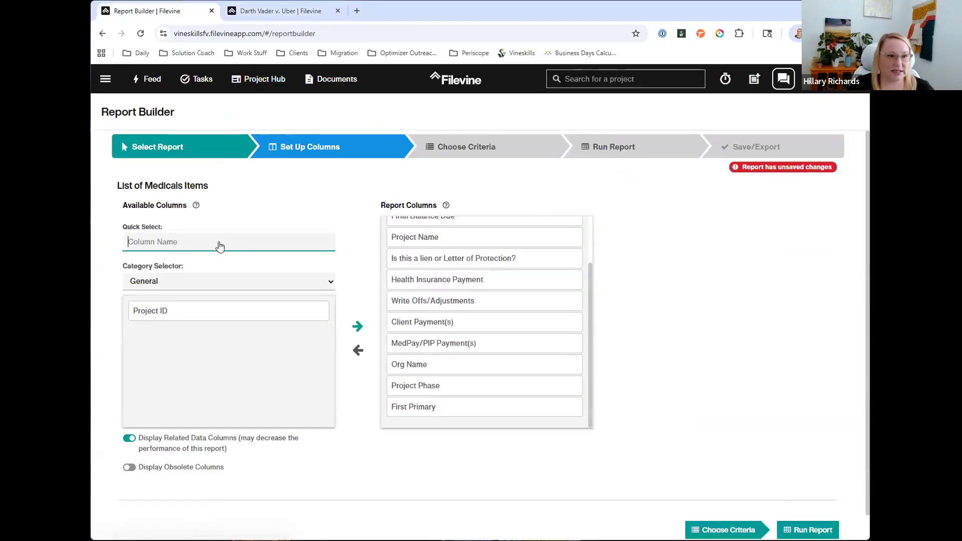
{"action": "key", "text": "ctrl+v"}
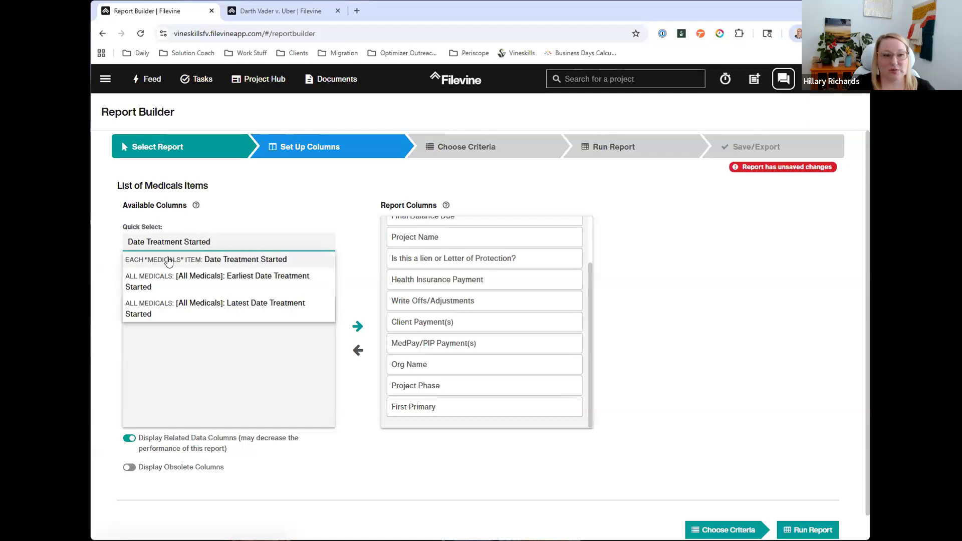
{"action": "left_click", "coordinate": [234, 265]}
Step: Copy the Date Treatment Completed label from the project's medical item and add that field as a report column
{"action": "left_click", "coordinate": [299, 12]}
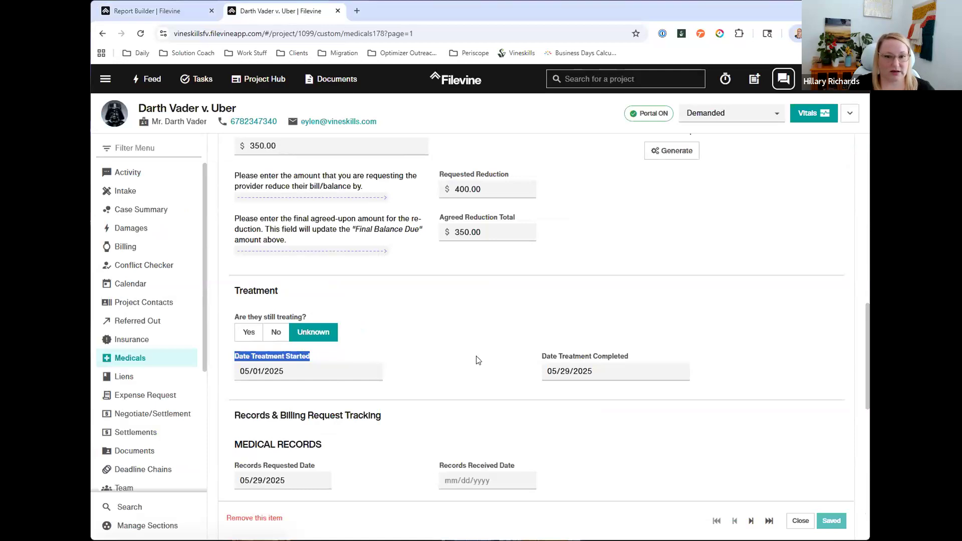
{"action": "left_click_drag", "start_coordinate": [539, 357], "coordinate": [631, 357]}
{"action": "key", "text": "ctrl+c"}
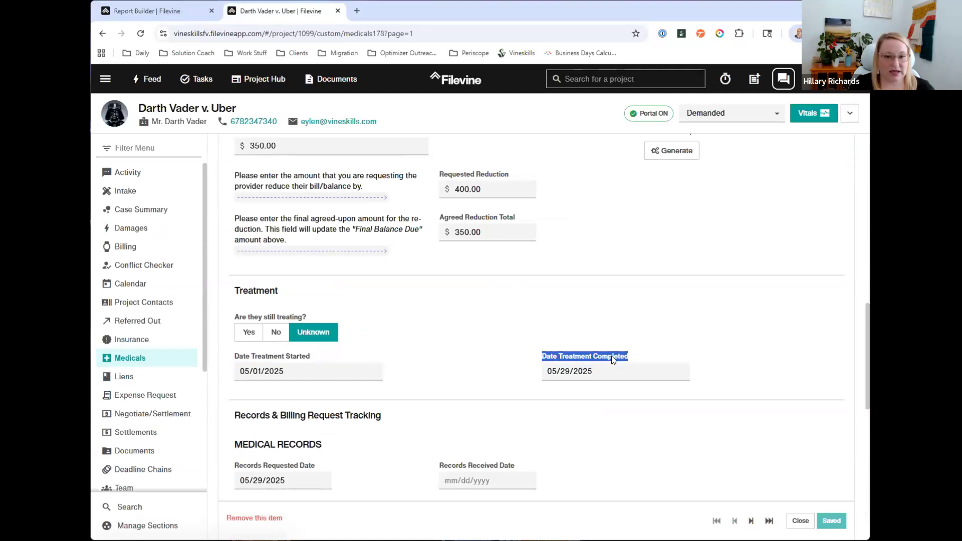
{"action": "left_click", "coordinate": [169, 12]}
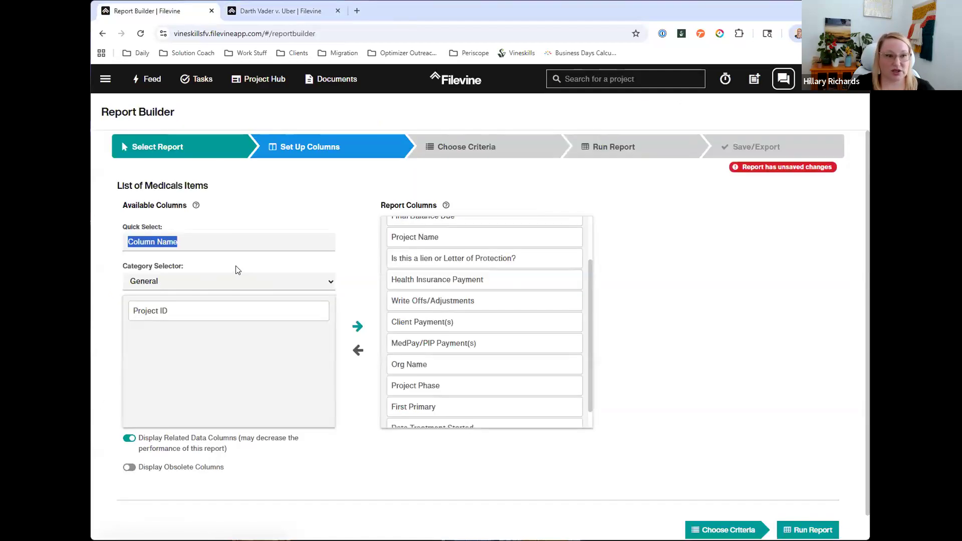
{"action": "left_click", "coordinate": [198, 238]}
{"action": "key", "text": "ctrl+v"}
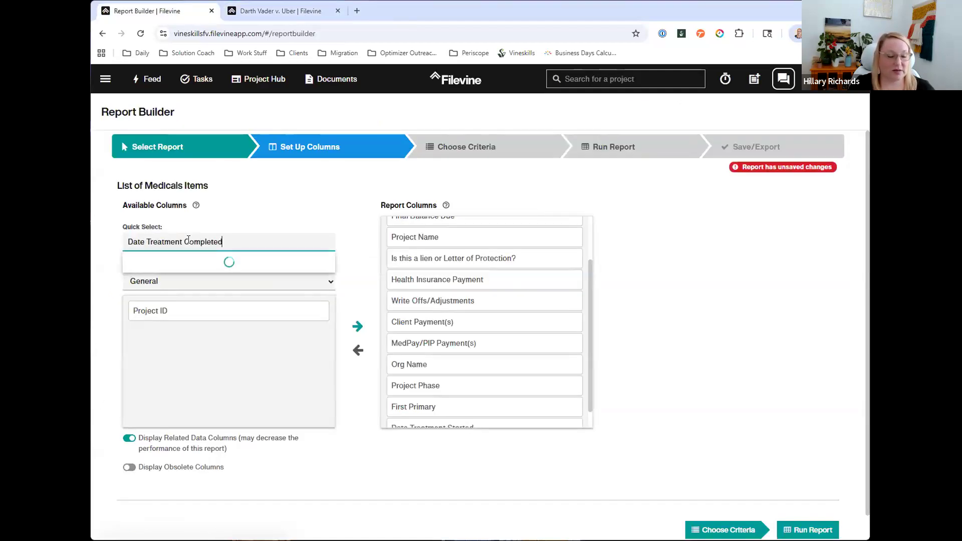
{"action": "left_click", "coordinate": [188, 259]}
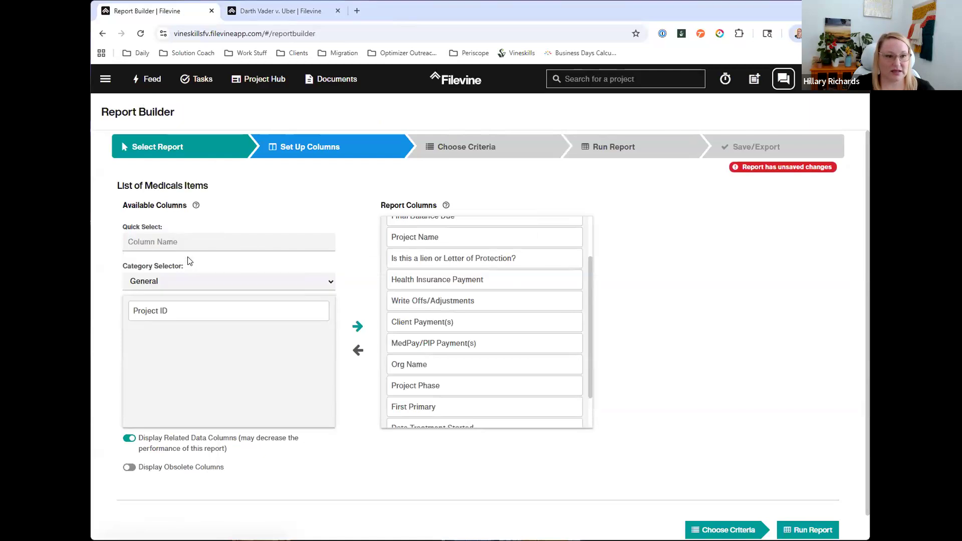
{"action": "scroll", "coordinate": [446, 407], "scroll_direction": "down", "scroll_amount": 2}
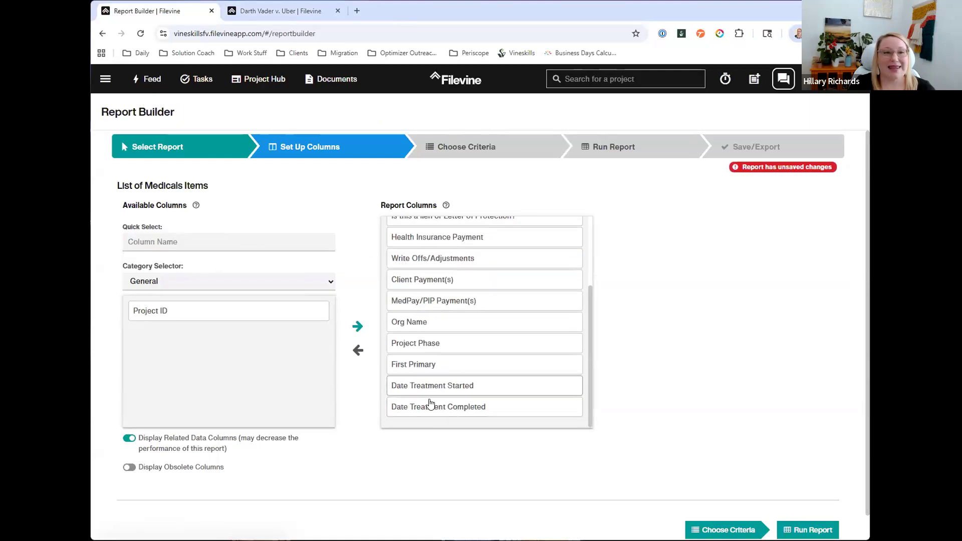
Step: Compare the project's treatment date fields with the report columns, then open the report's criteria selection
{"action": "left_click", "coordinate": [273, 14]}
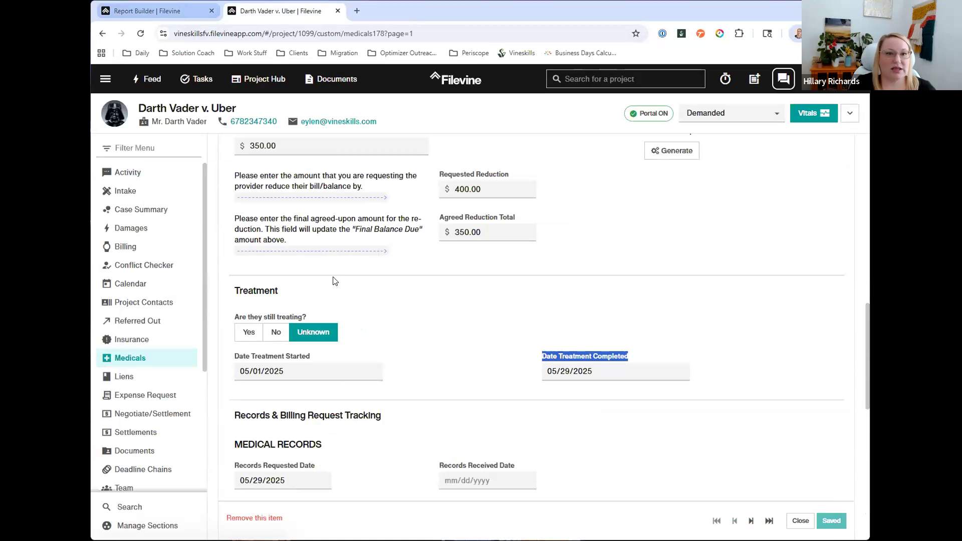
{"action": "left_click", "coordinate": [179, 11]}
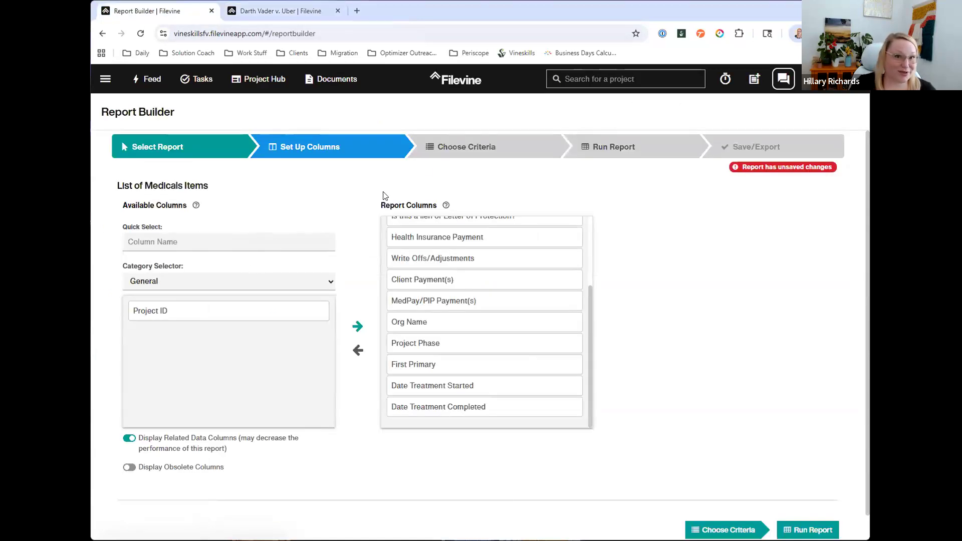
{"action": "left_click", "coordinate": [482, 147]}
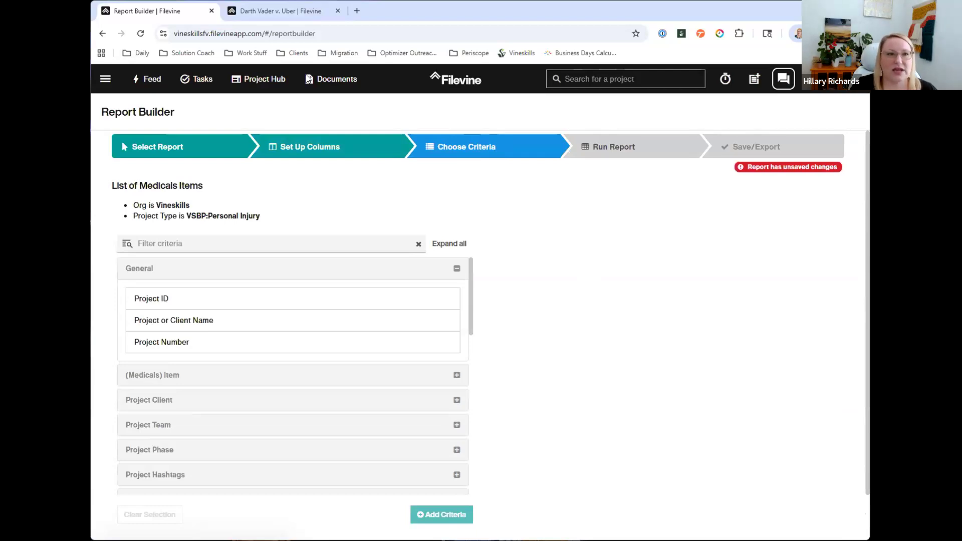
Step: Go back to the project and close the first provider's medical item to review the listed Medicals providers
{"action": "left_click", "coordinate": [269, 15]}
{"action": "scroll", "coordinate": [822, 205], "scroll_direction": "up", "scroll_amount": 8}
{"action": "scroll", "coordinate": [826, 208], "scroll_direction": "up", "scroll_amount": 6}
{"action": "left_click", "coordinate": [777, 195]}
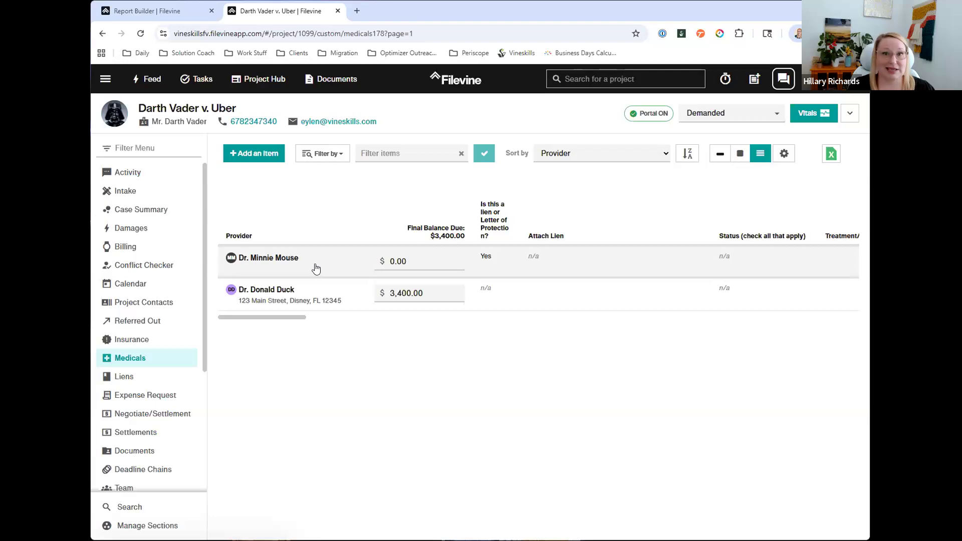
Step: Return to the Report Builder, run the List of Medicals Items report and group its results by Provider Full Name
{"action": "left_click", "coordinate": [185, 12]}
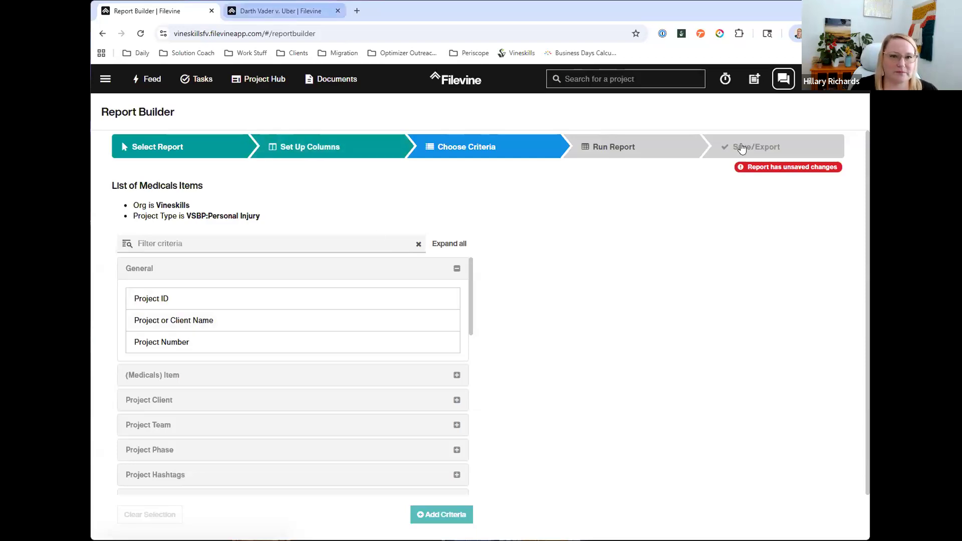
{"action": "left_click", "coordinate": [681, 154]}
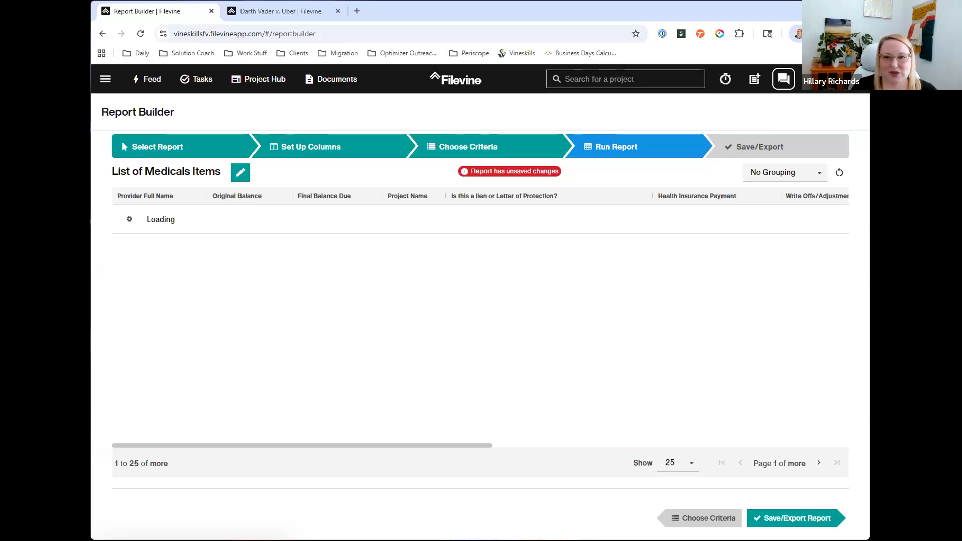
{"action": "left_click", "coordinate": [768, 177]}
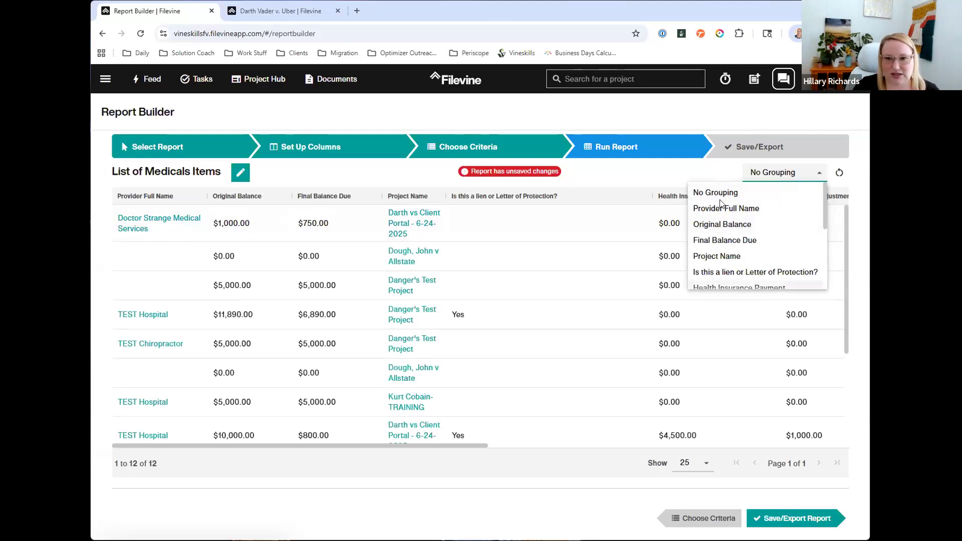
{"action": "scroll", "coordinate": [726, 225], "scroll_direction": "down", "scroll_amount": 2}
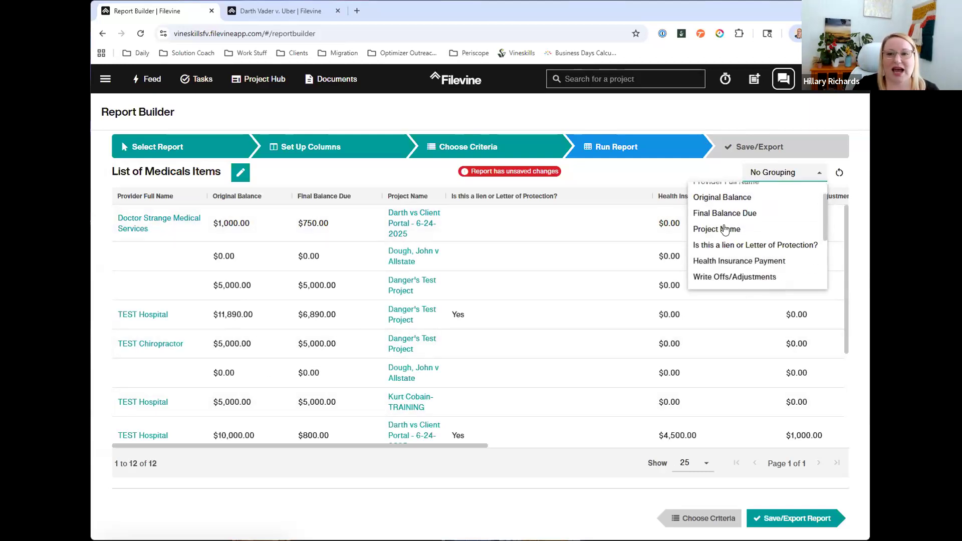
{"action": "scroll", "coordinate": [720, 251], "scroll_direction": "up", "scroll_amount": 2}
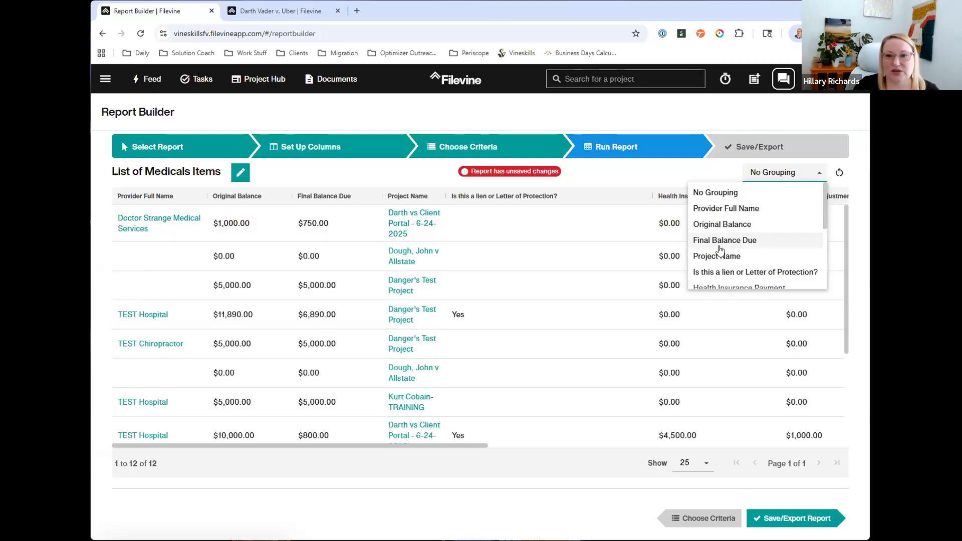
{"action": "left_click", "coordinate": [714, 209]}
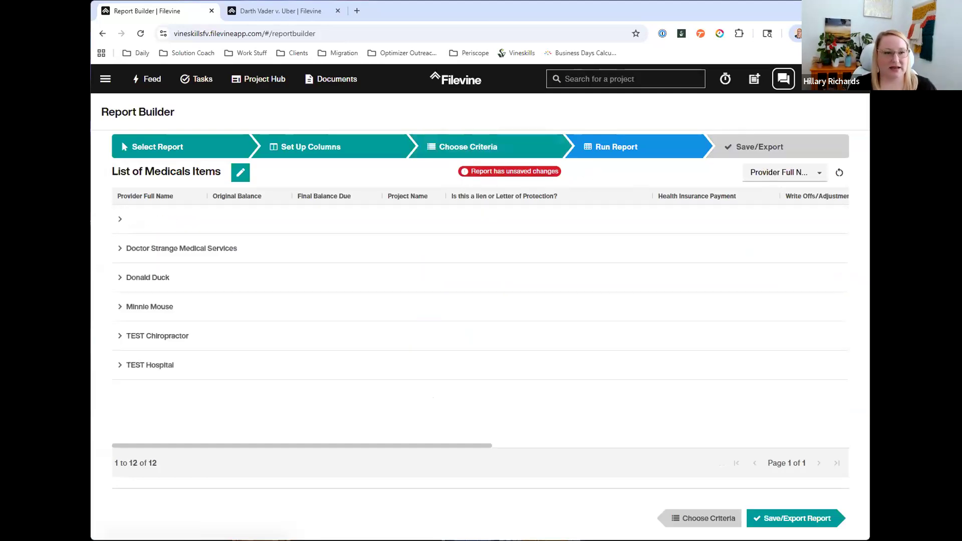
Step: Expand the named provider groups and examine their entries across to the treatment date columns
{"action": "left_click", "coordinate": [119, 248]}
{"action": "left_click", "coordinate": [117, 316]}
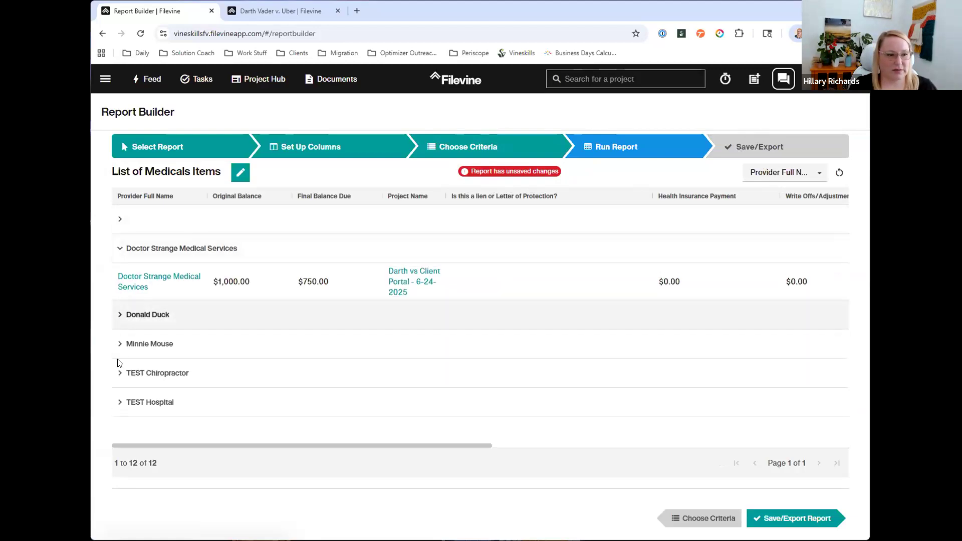
{"action": "left_click", "coordinate": [119, 371]}
{"action": "left_click", "coordinate": [119, 396]}
{"action": "scroll", "coordinate": [354, 333], "scroll_direction": "up", "scroll_amount": 1}
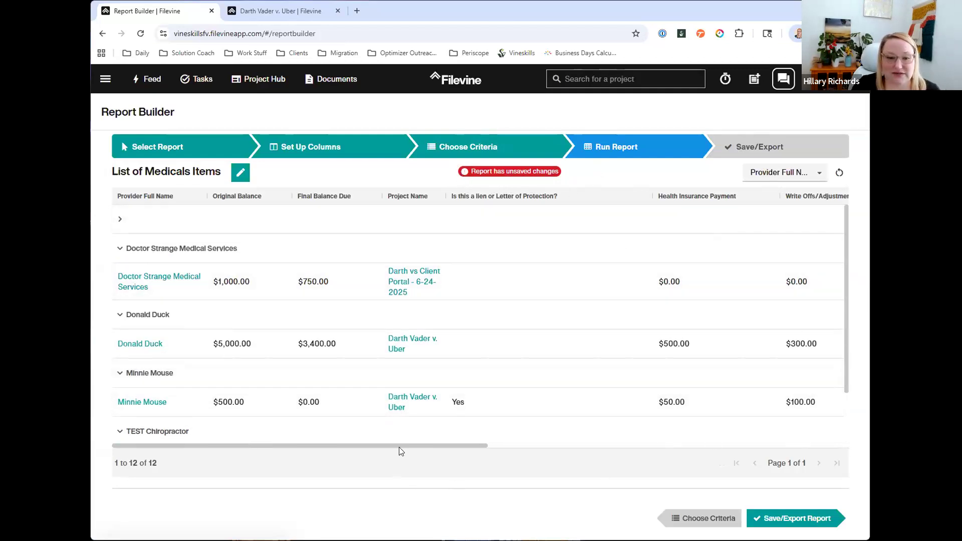
{"action": "mouse_move", "coordinate": [450, 446]}
{"action": "left_mouse_down"}
{"action": "mouse_move", "coordinate": [715, 430]}
{"action": "mouse_move", "coordinate": [795, 412]}
{"action": "left_mouse_up"}
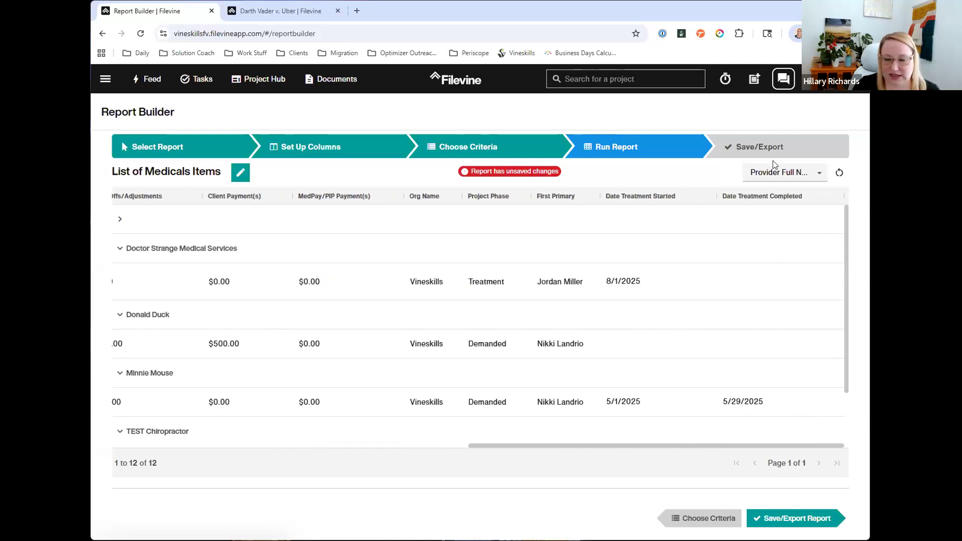
Step: Save the List of Medicals Items report design and return to the list of available reports
{"action": "left_click", "coordinate": [802, 146]}
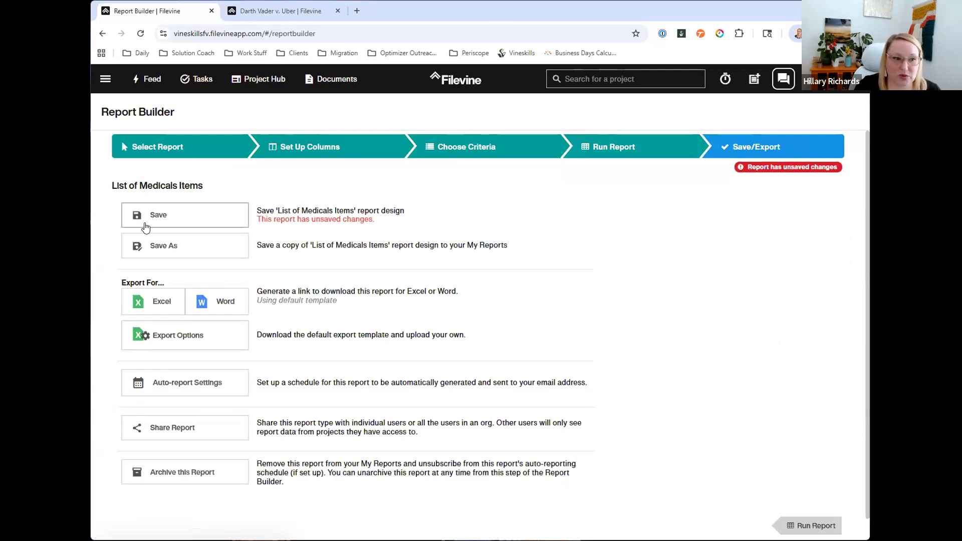
{"action": "left_click", "coordinate": [182, 214]}
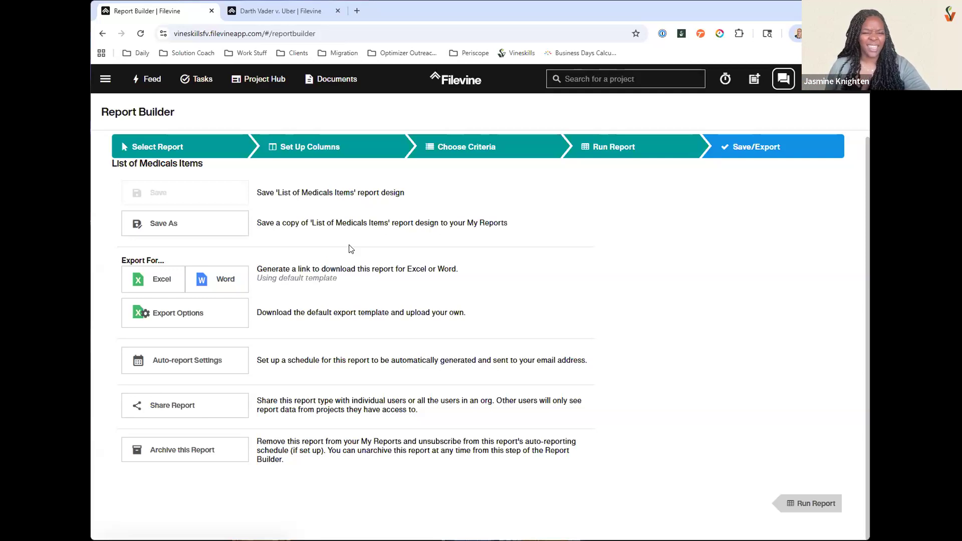
{"action": "left_click", "coordinate": [212, 152]}
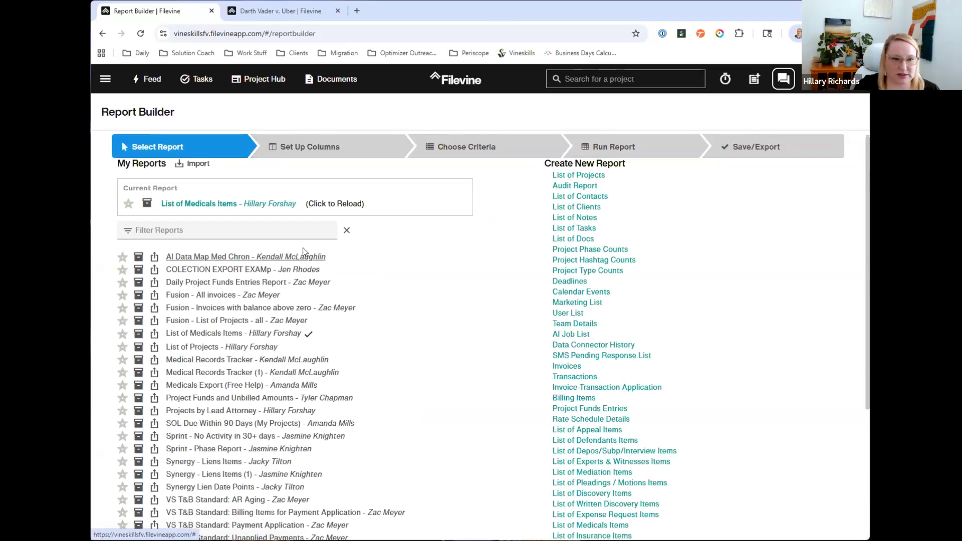
Step: Open the shared AI Data Map Med Chron report and review its configured report columns
{"action": "left_click", "coordinate": [222, 259]}
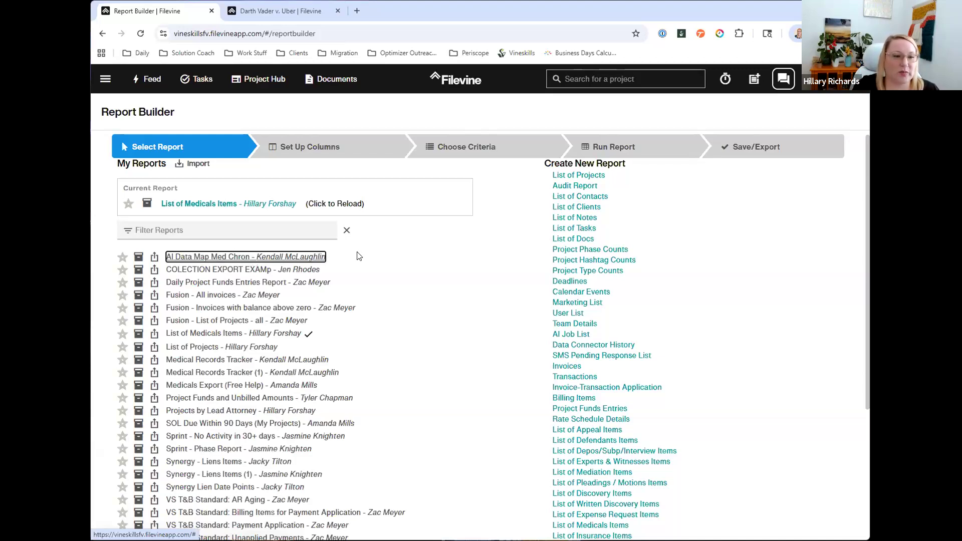
{"action": "left_click", "coordinate": [266, 257]}
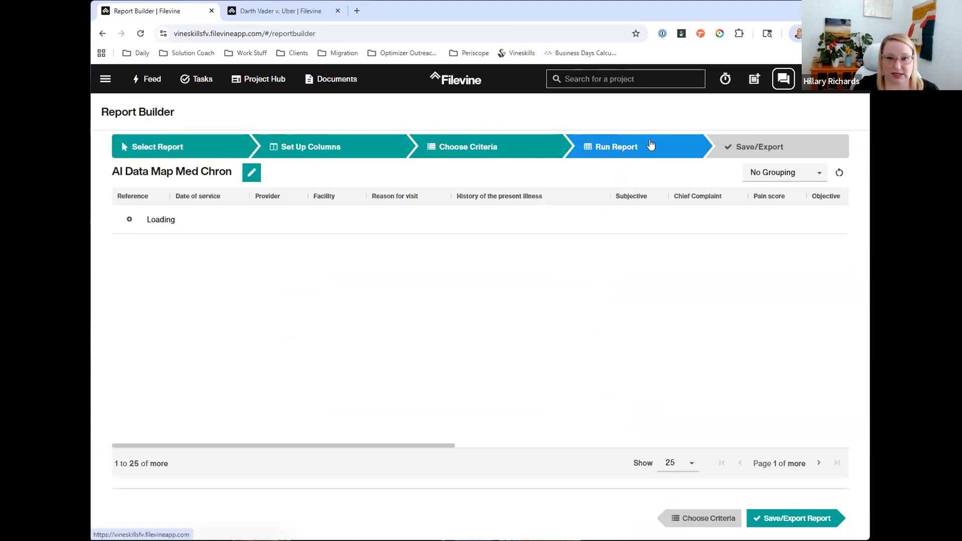
{"action": "left_click", "coordinate": [334, 152]}
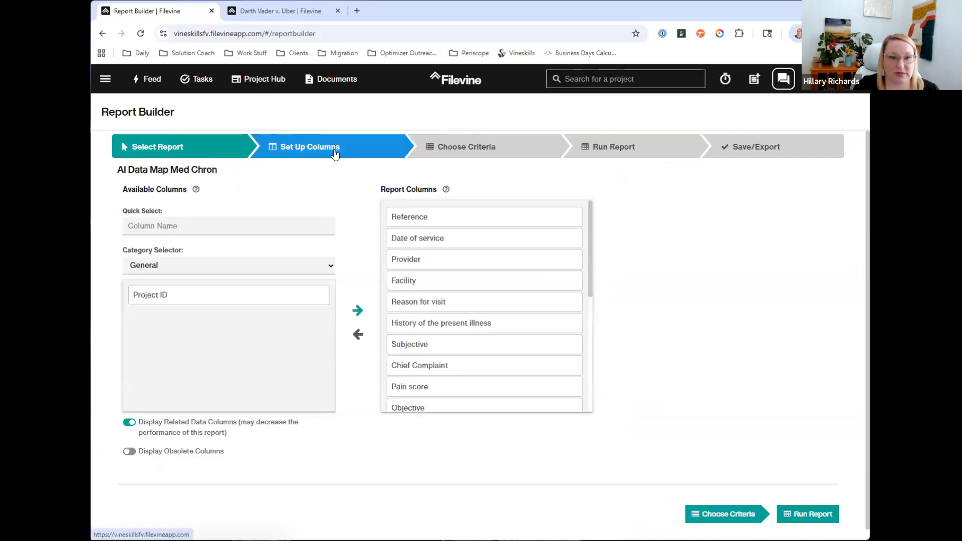
{"action": "scroll", "coordinate": [439, 270], "scroll_direction": "down", "scroll_amount": 4}
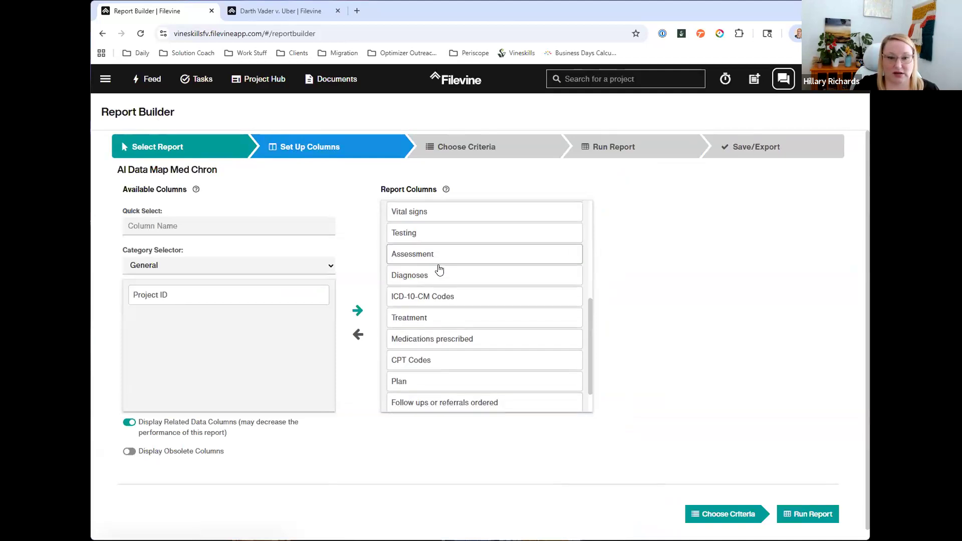
{"action": "scroll", "coordinate": [439, 270], "scroll_direction": "down", "scroll_amount": 2}
{"action": "scroll", "coordinate": [458, 335], "scroll_direction": "up", "scroll_amount": 6}
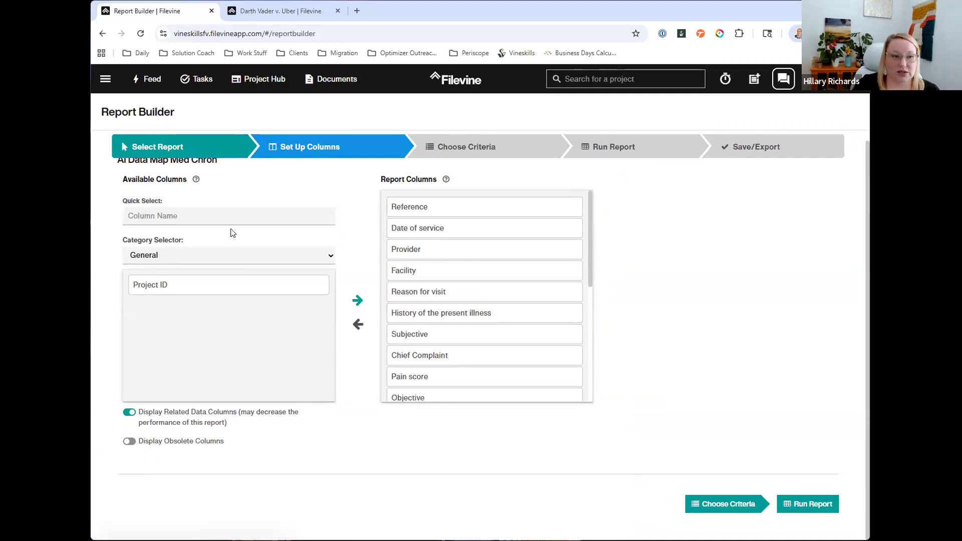
Step: Add Project ID to the AI Data Map Med Chron report columns, then run the report and open its save options
{"action": "double_click", "coordinate": [181, 285]}
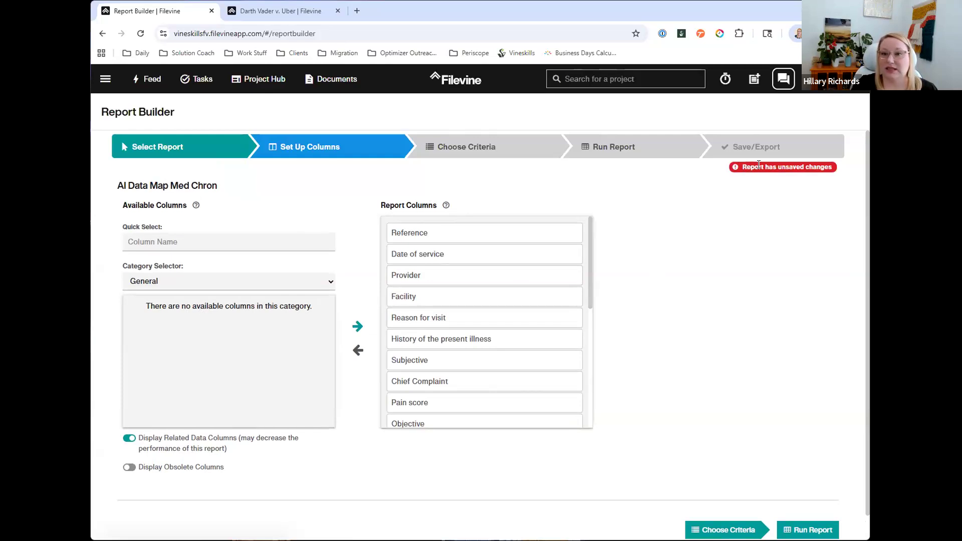
{"action": "mouse_move", "coordinate": [759, 166]}
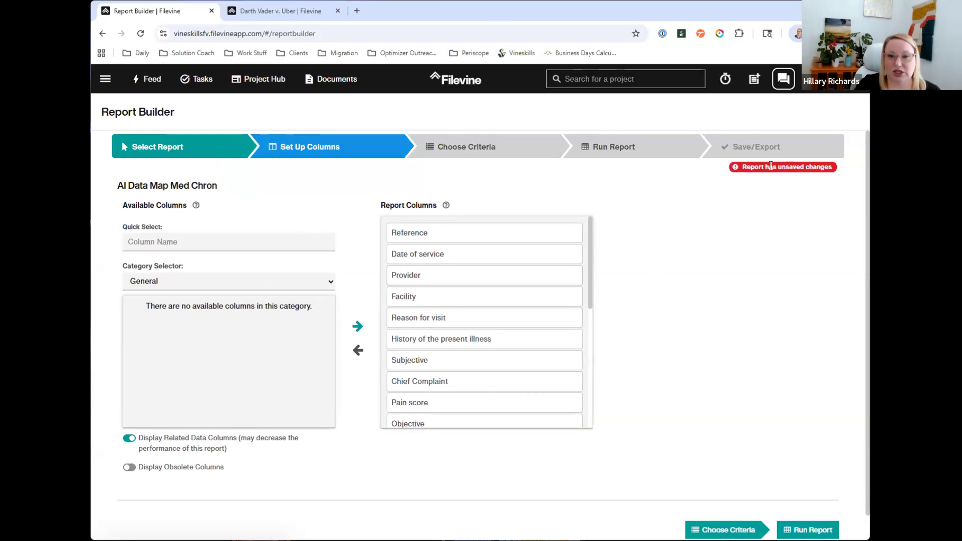
{"action": "left_click", "coordinate": [697, 156]}
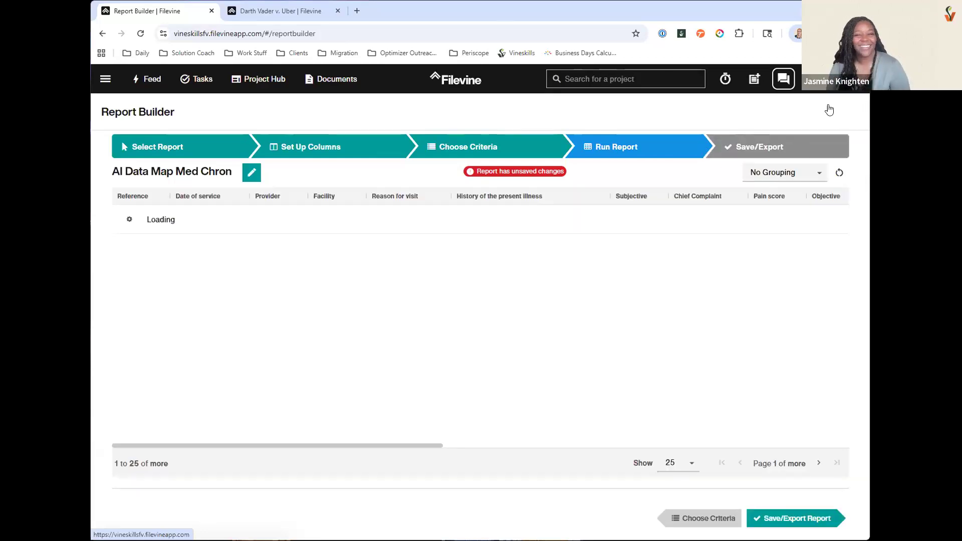
{"action": "left_click", "coordinate": [751, 151]}
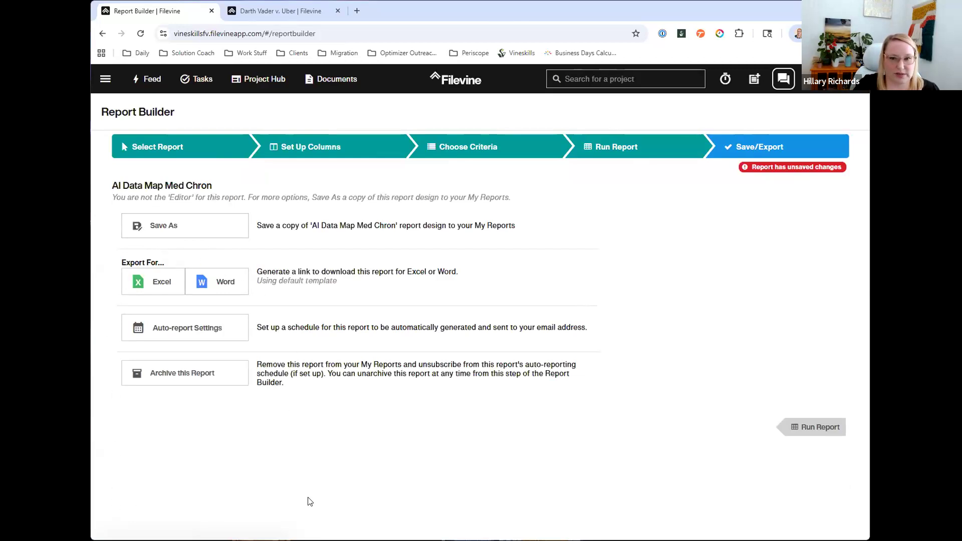
Step: Remove Project ID from the AI Data Map Med Chron report columns and run the report again
{"action": "left_click", "coordinate": [368, 153]}
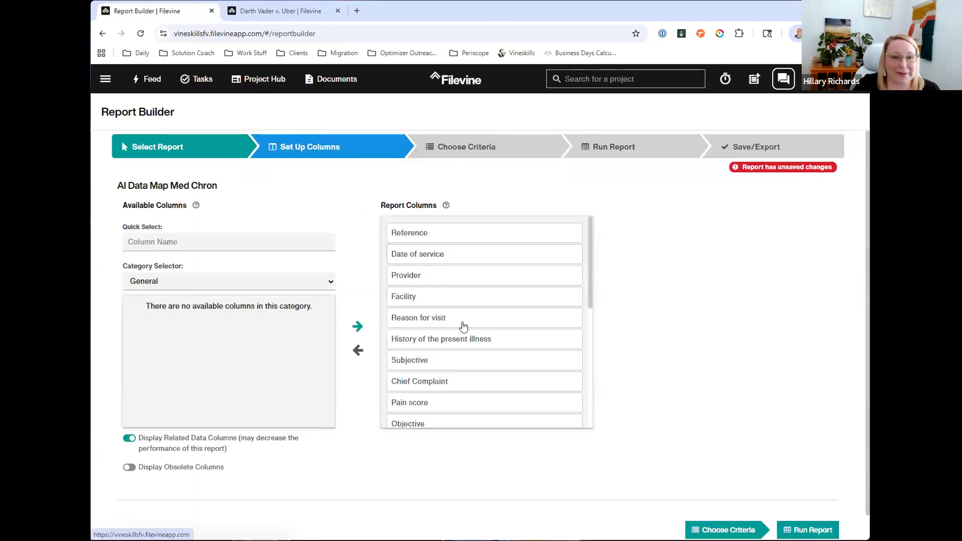
{"action": "scroll", "coordinate": [469, 340], "scroll_direction": "down", "scroll_amount": 1}
{"action": "scroll", "coordinate": [464, 341], "scroll_direction": "down", "scroll_amount": 5}
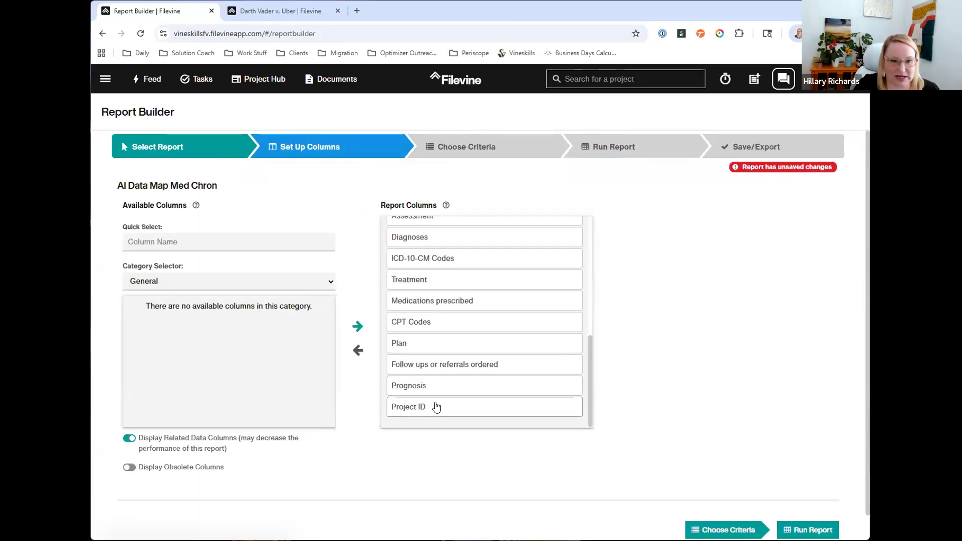
{"action": "double_click", "coordinate": [437, 406]}
{"action": "scroll", "coordinate": [440, 322], "scroll_direction": "up", "scroll_amount": 5}
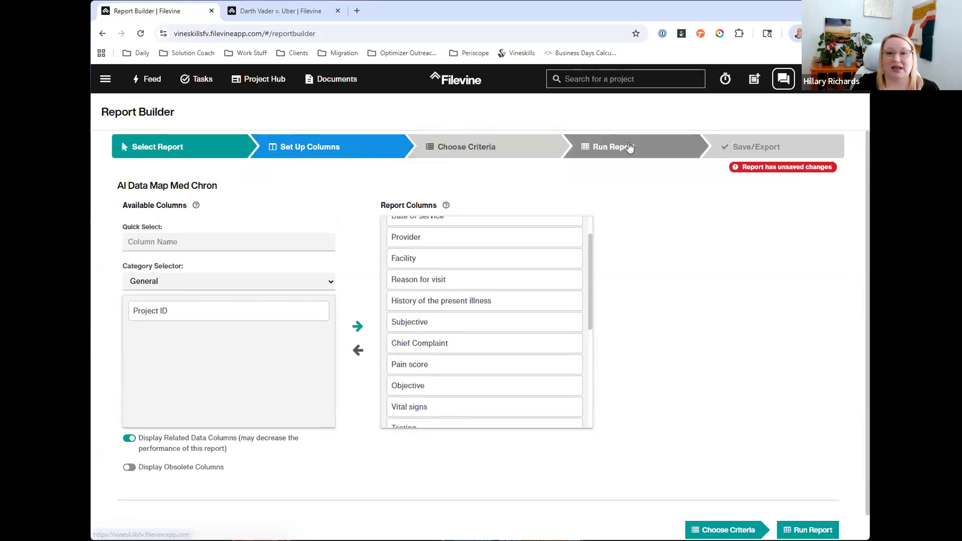
{"action": "left_click", "coordinate": [663, 150]}
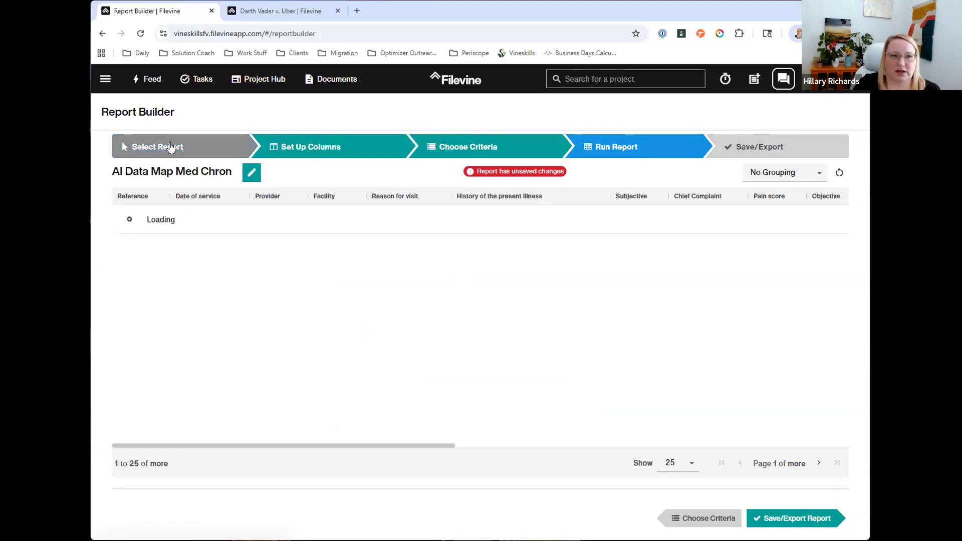
Step: Reopen the saved List of Medicals Items report and go to its save and export options
{"action": "left_click", "coordinate": [195, 146]}
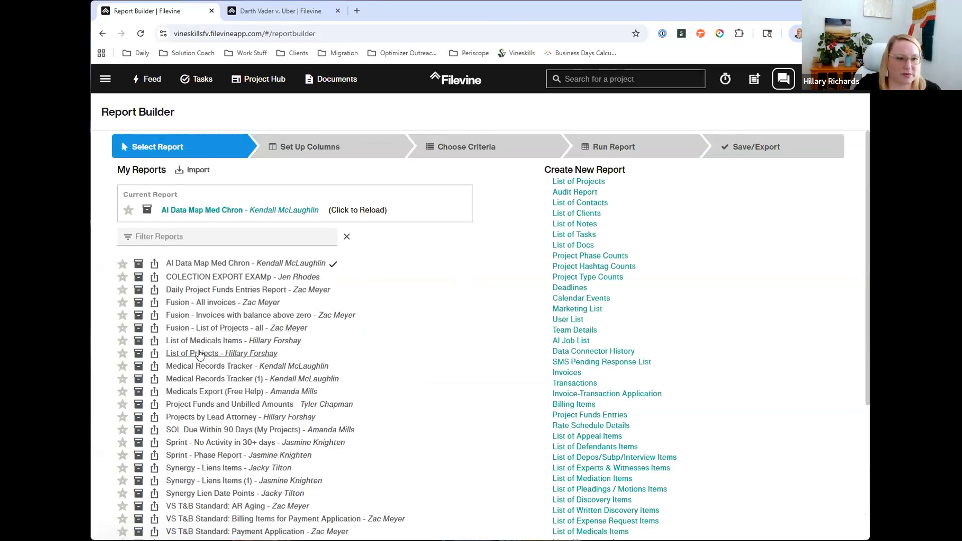
{"action": "left_click", "coordinate": [202, 341]}
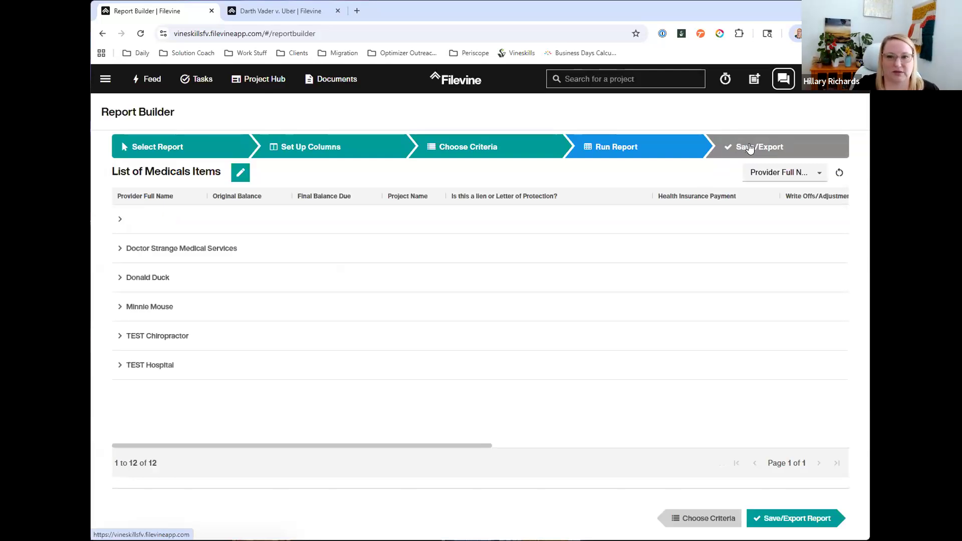
{"action": "left_click", "coordinate": [749, 149]}
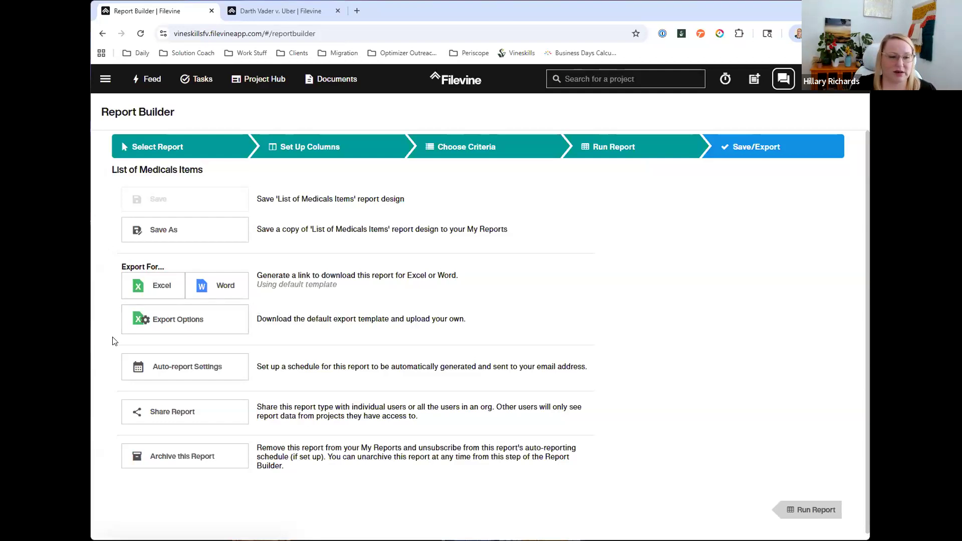
Step: Set the report's automatic delivery frequency to Weekly and select Monday through Friday as delivery days
{"action": "scroll", "coordinate": [150, 363], "scroll_direction": "down", "scroll_amount": 1}
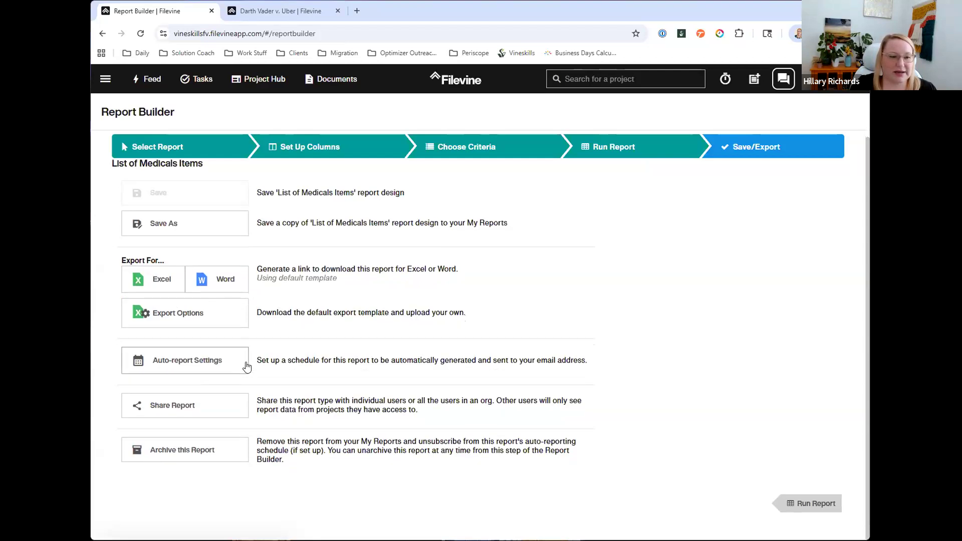
{"action": "left_click", "coordinate": [210, 371]}
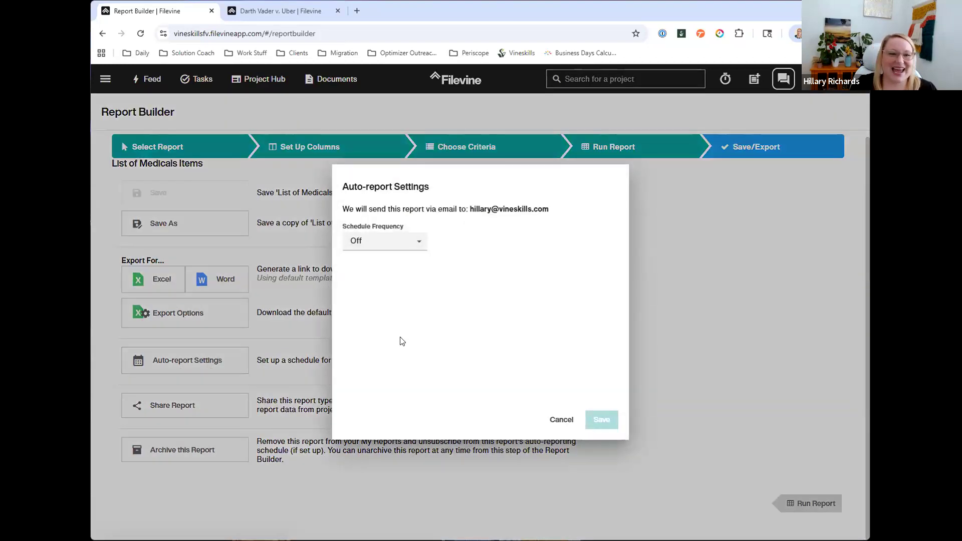
{"action": "left_click", "coordinate": [380, 245]}
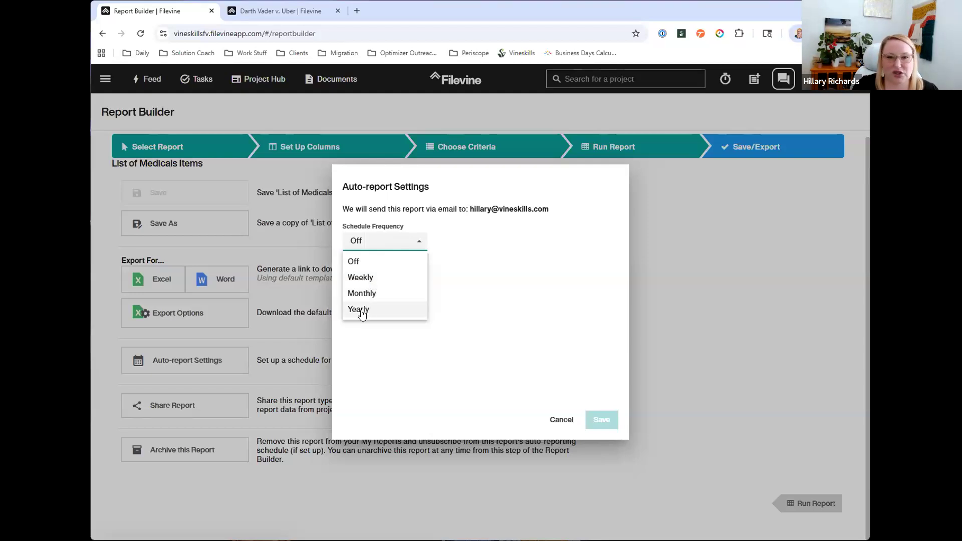
{"action": "left_click", "coordinate": [365, 278]}
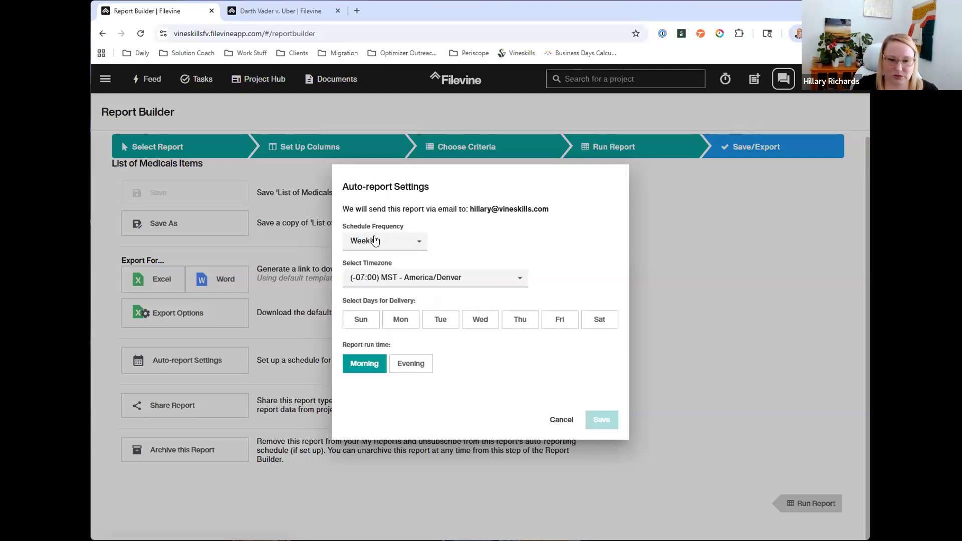
{"action": "left_click", "coordinate": [407, 321]}
{"action": "left_click", "coordinate": [440, 325]}
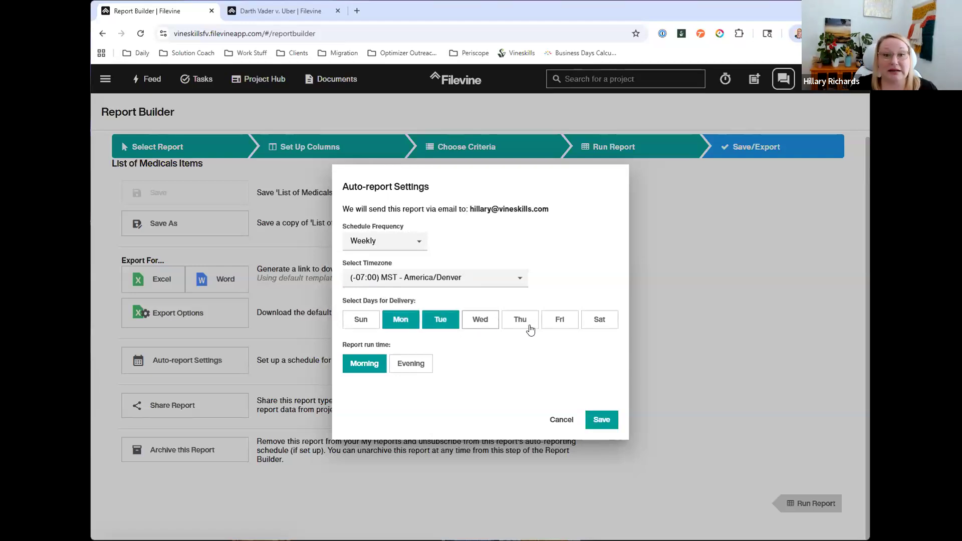
{"action": "left_click", "coordinate": [480, 323]}
{"action": "left_click", "coordinate": [521, 324]}
{"action": "left_click", "coordinate": [554, 326]}
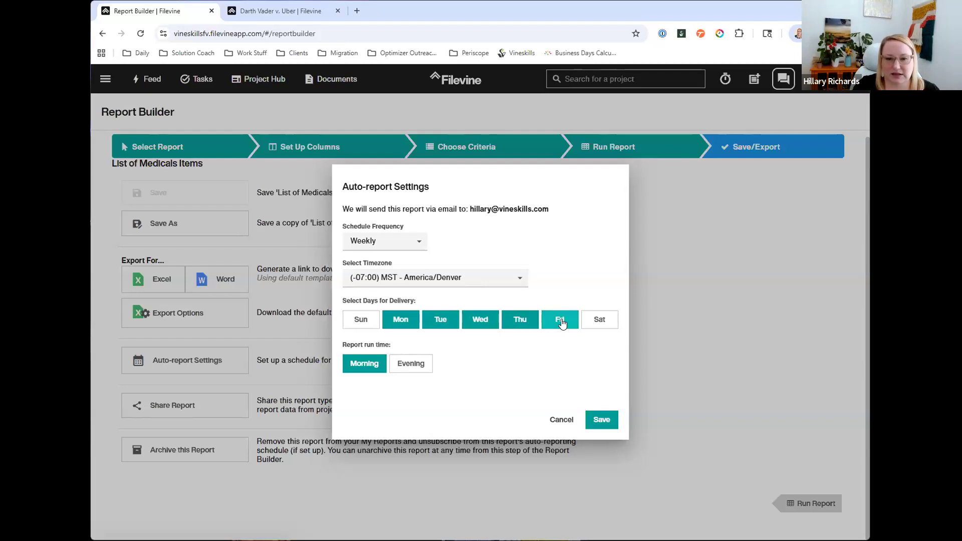
Step: Reduce the weekly report delivery days to Monday, Wednesday and Friday
{"action": "left_click", "coordinate": [562, 324]}
{"action": "left_click", "coordinate": [522, 317]}
{"action": "left_click", "coordinate": [490, 318]}
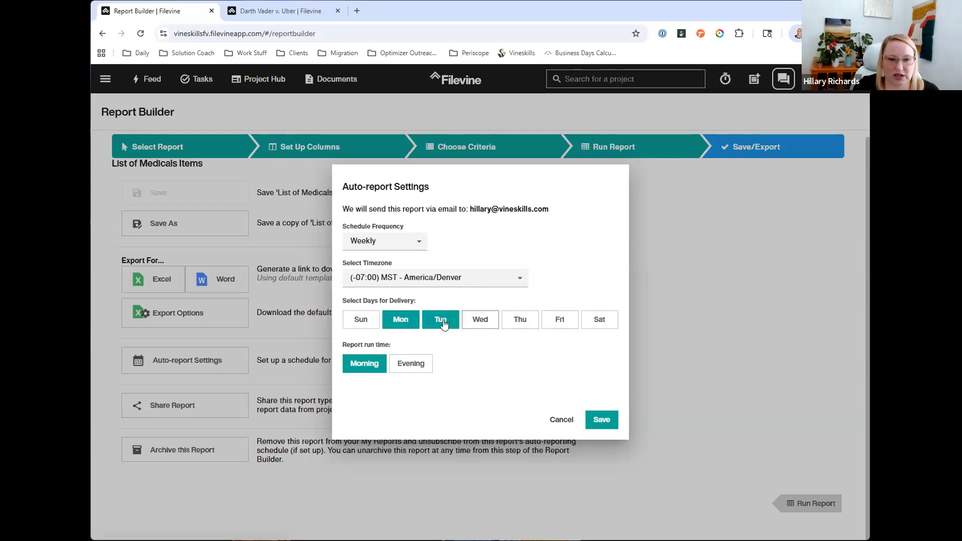
{"action": "left_click", "coordinate": [440, 319]}
{"action": "left_click", "coordinate": [480, 319]}
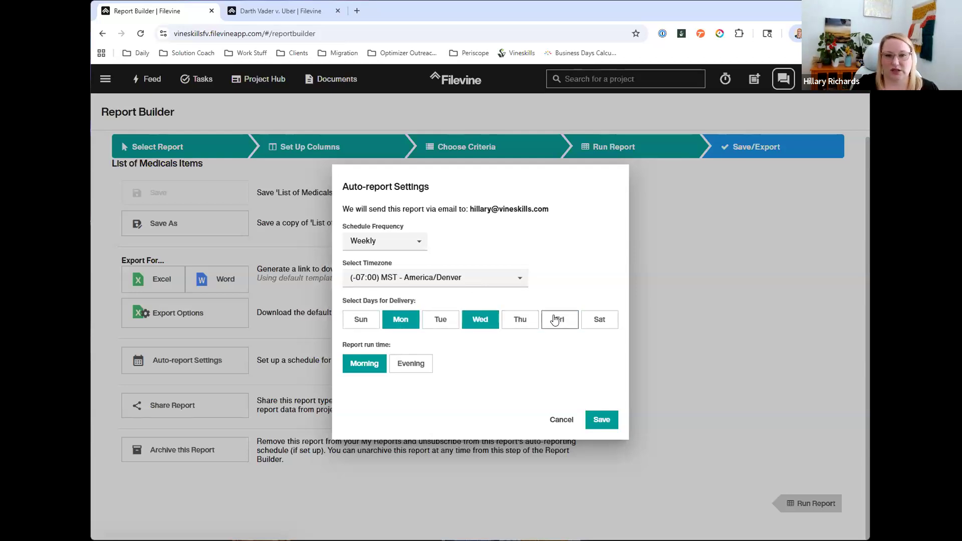
{"action": "left_click", "coordinate": [554, 321]}
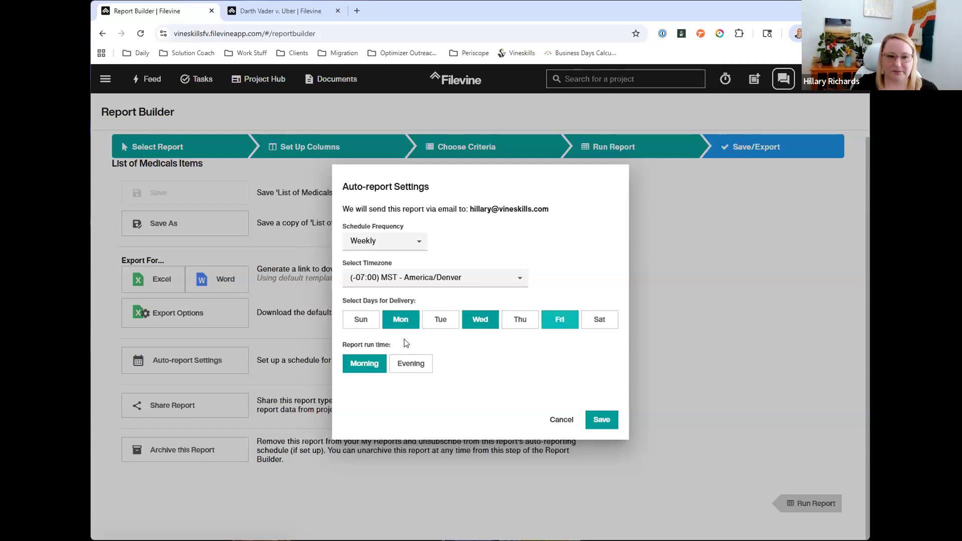
{"action": "triple_click", "coordinate": [392, 343]}
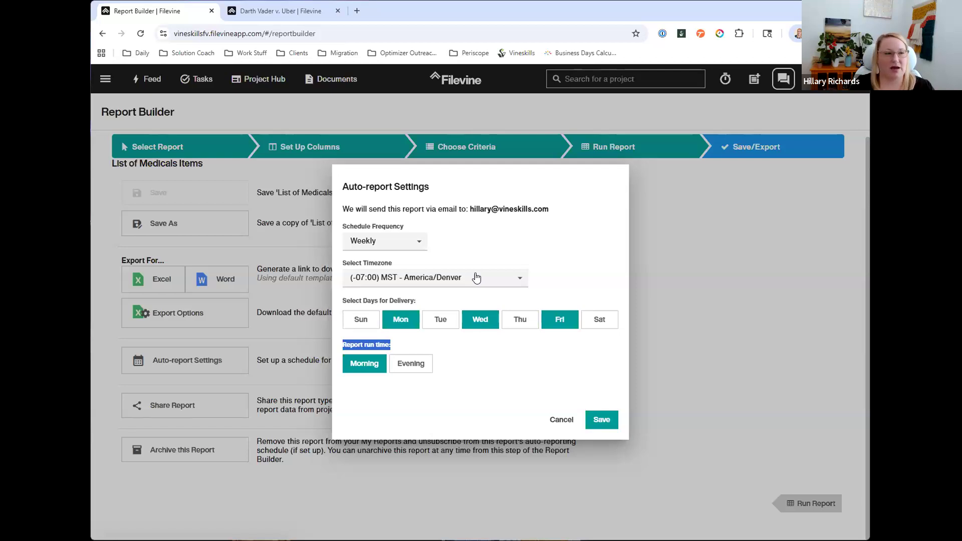
Step: Look through the timezones available for the scheduled report delivery
{"action": "left_click", "coordinate": [442, 277]}
{"action": "scroll", "coordinate": [431, 323], "scroll_direction": "down", "scroll_amount": 3}
{"action": "scroll", "coordinate": [450, 330], "scroll_direction": "down", "scroll_amount": 14}
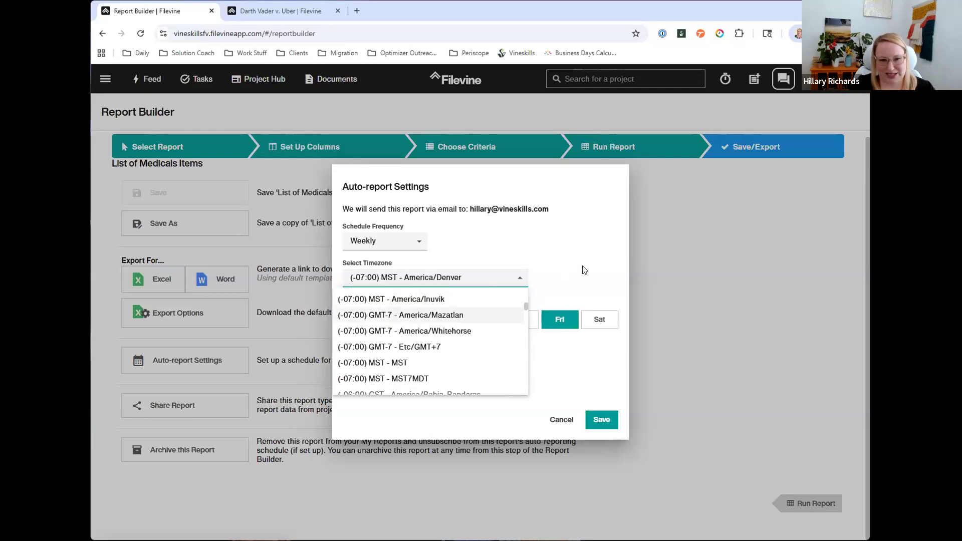
{"action": "left_click", "coordinate": [560, 245]}
Step: Change the weekly delivery to Sunday only and set the report run time to Evening
{"action": "left_click", "coordinate": [559, 320]}
{"action": "left_click", "coordinate": [481, 321]}
{"action": "left_click", "coordinate": [410, 323]}
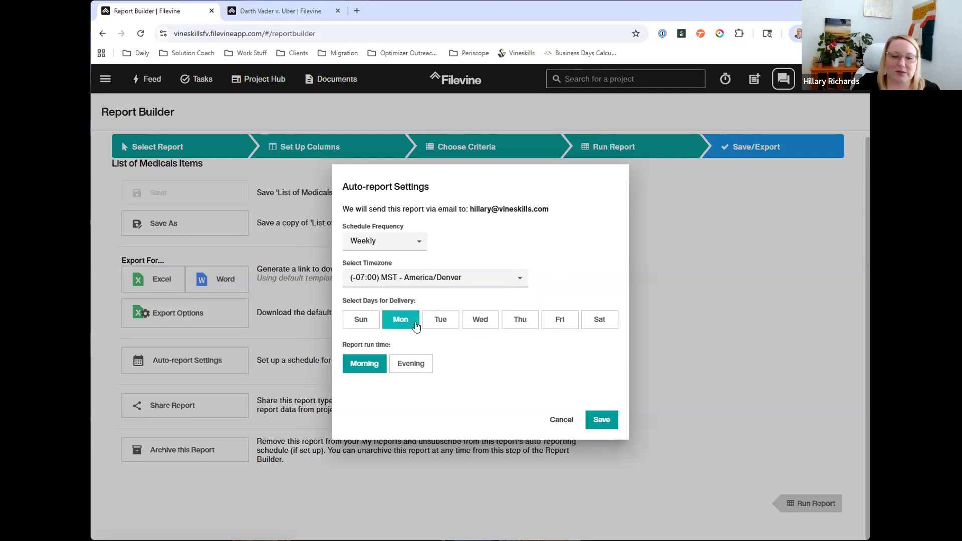
{"action": "left_click", "coordinate": [362, 323]}
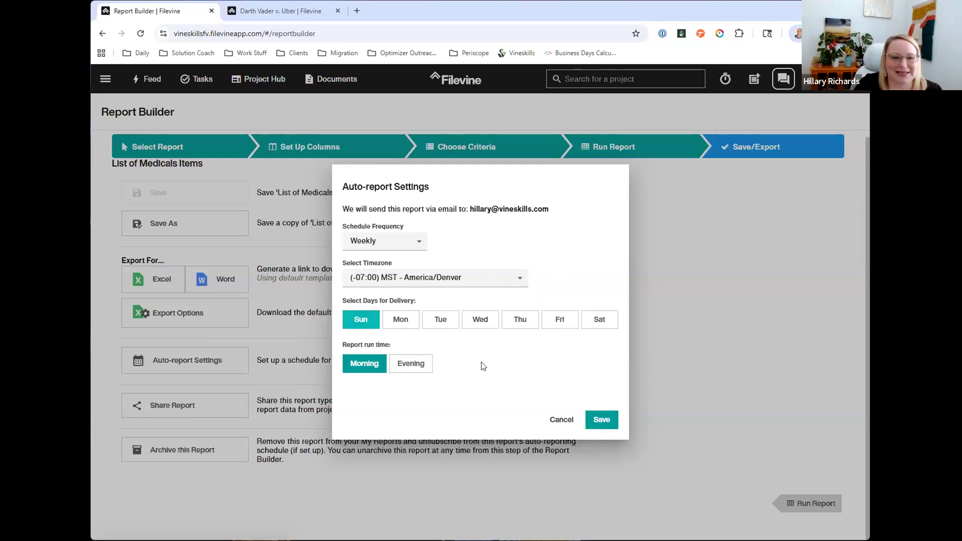
{"action": "left_click", "coordinate": [404, 364]}
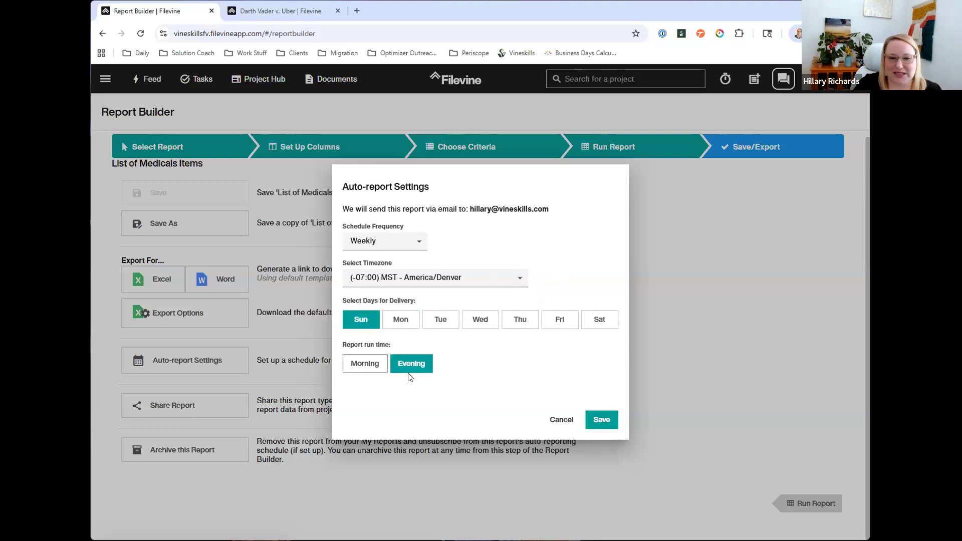
Step: Try Monday and Tuesday as additional delivery days and clear all selected days, including Sunday
{"action": "left_click", "coordinate": [401, 319]}
{"action": "left_click", "coordinate": [441, 319]}
{"action": "left_click", "coordinate": [400, 320]}
{"action": "left_click", "coordinate": [441, 319]}
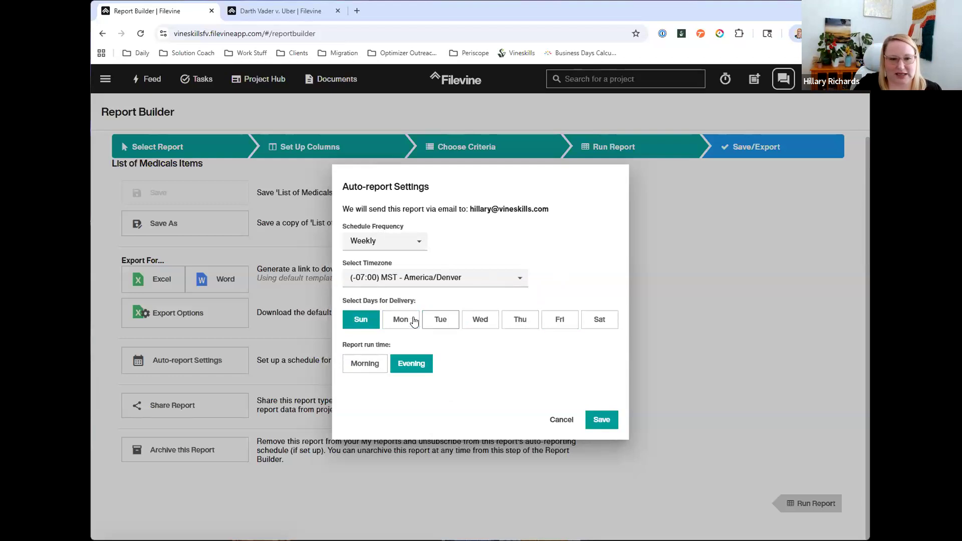
{"action": "left_click", "coordinate": [371, 322]}
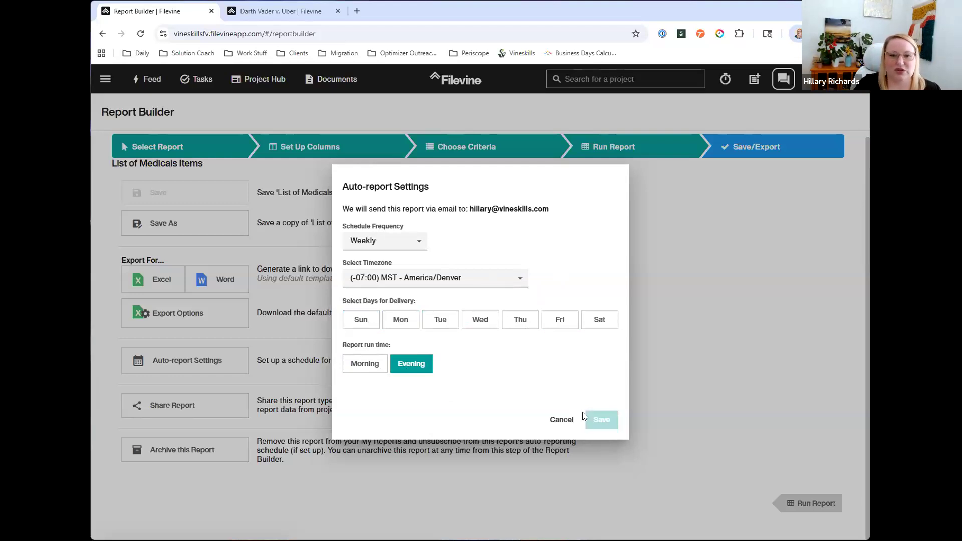
Step: Set the schedule frequency to Monthly with delivery on days 1 and 15
{"action": "left_click", "coordinate": [397, 248]}
{"action": "left_click", "coordinate": [369, 292]}
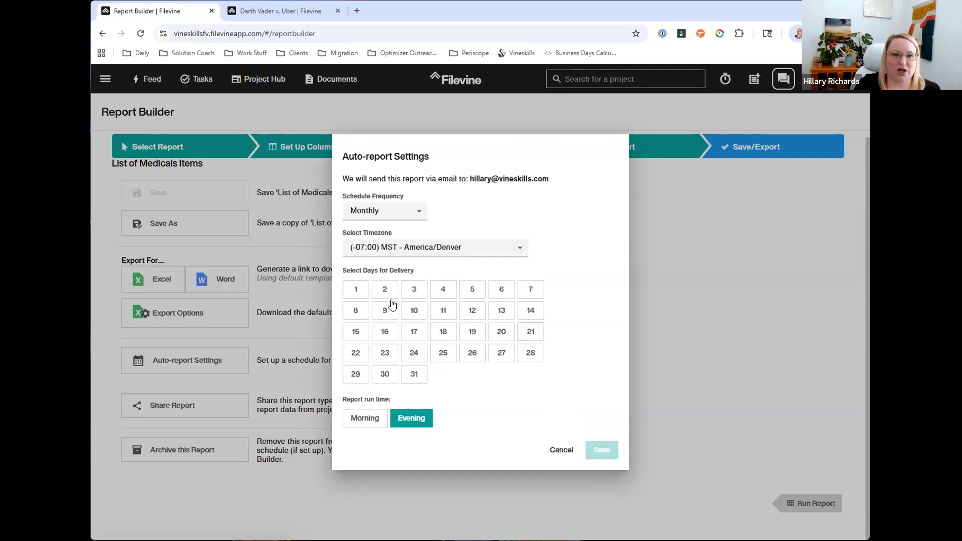
{"action": "left_click", "coordinate": [350, 291]}
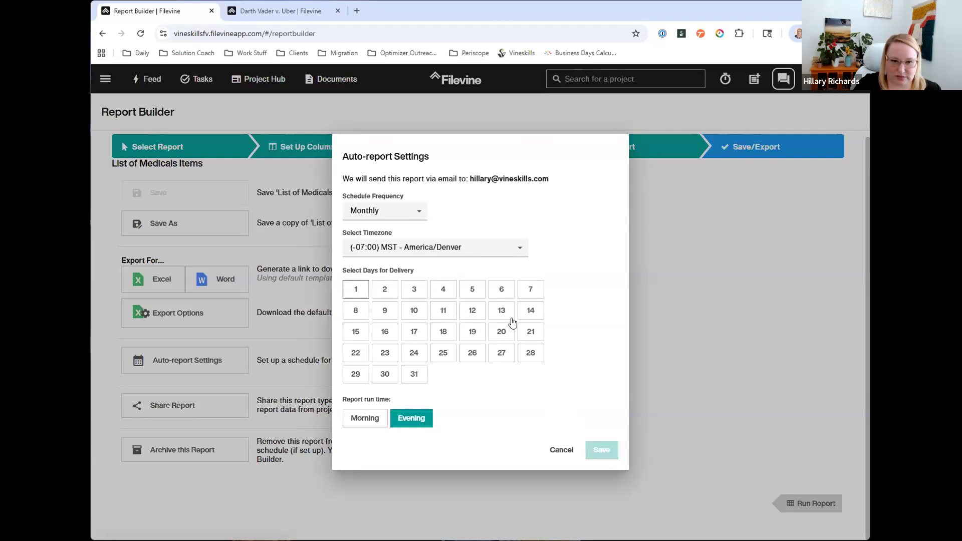
{"action": "left_click", "coordinate": [357, 334]}
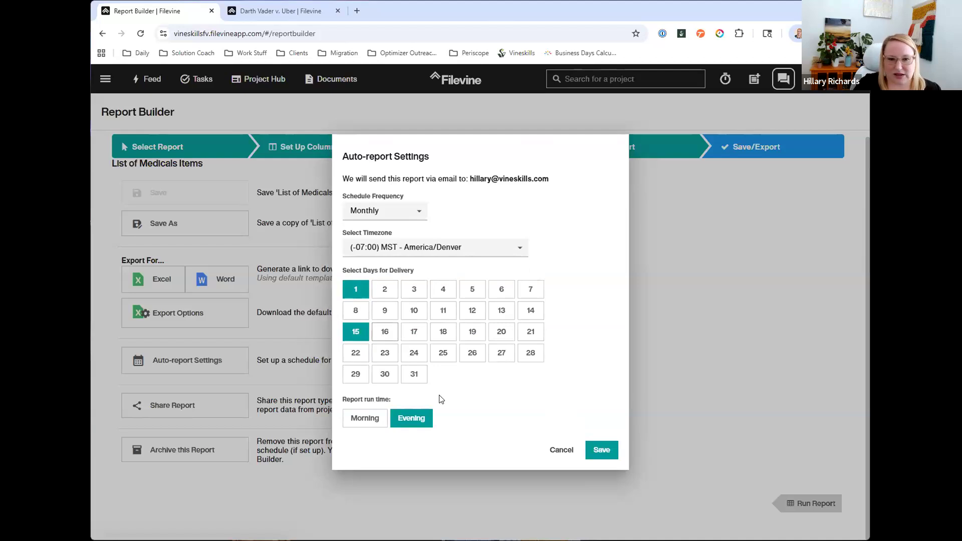
Step: Use day 31 instead of day 1 for the monthly delivery and discard the auto-report settings
{"action": "left_click", "coordinate": [416, 374]}
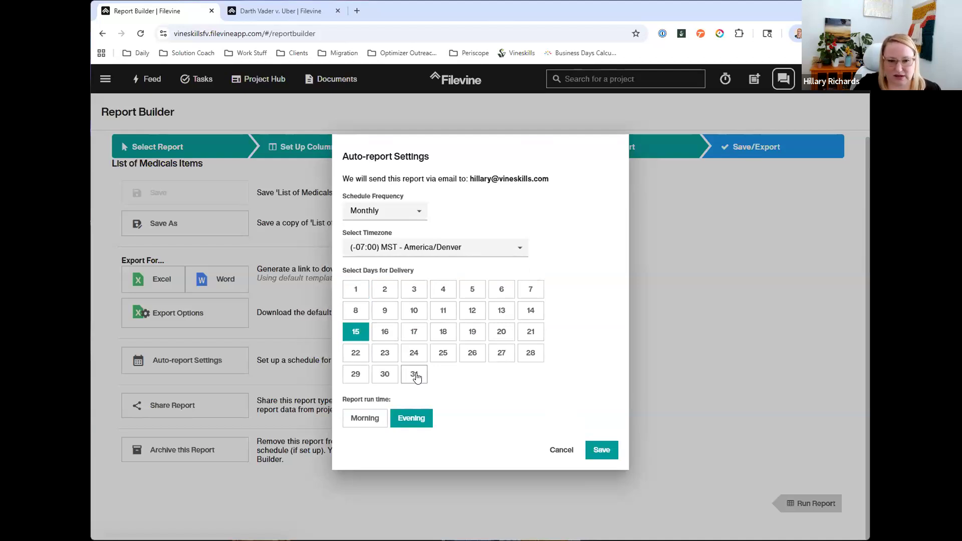
{"action": "left_click", "coordinate": [385, 367]}
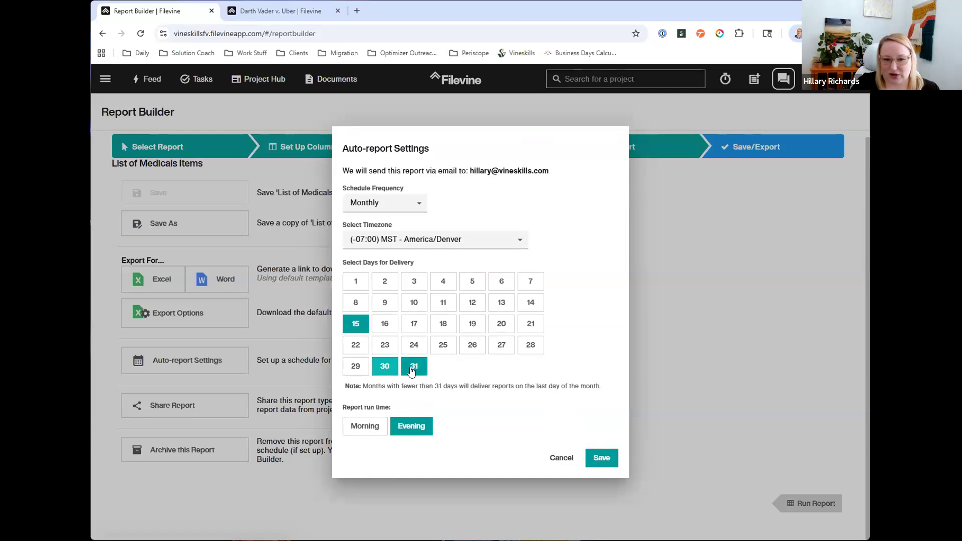
{"action": "left_click", "coordinate": [388, 369]}
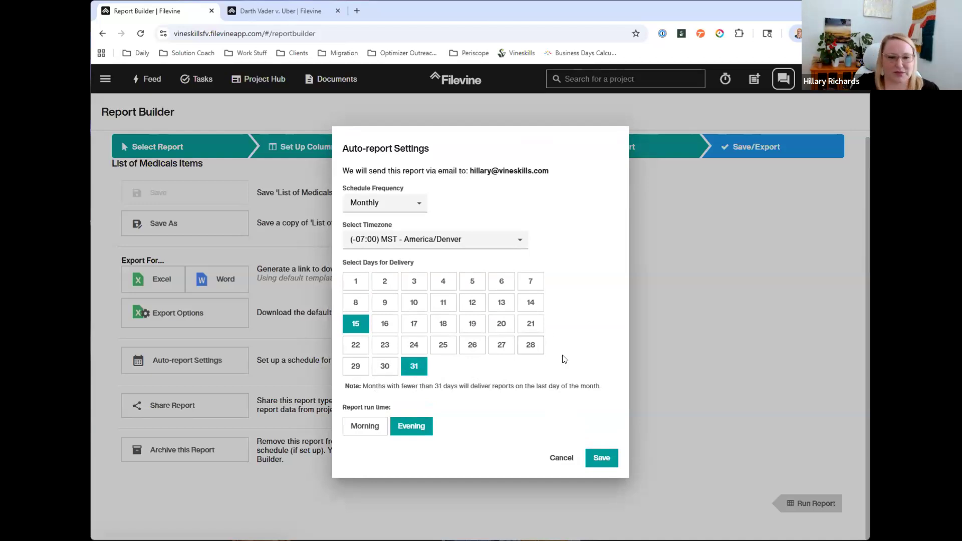
{"action": "left_click", "coordinate": [561, 457]}
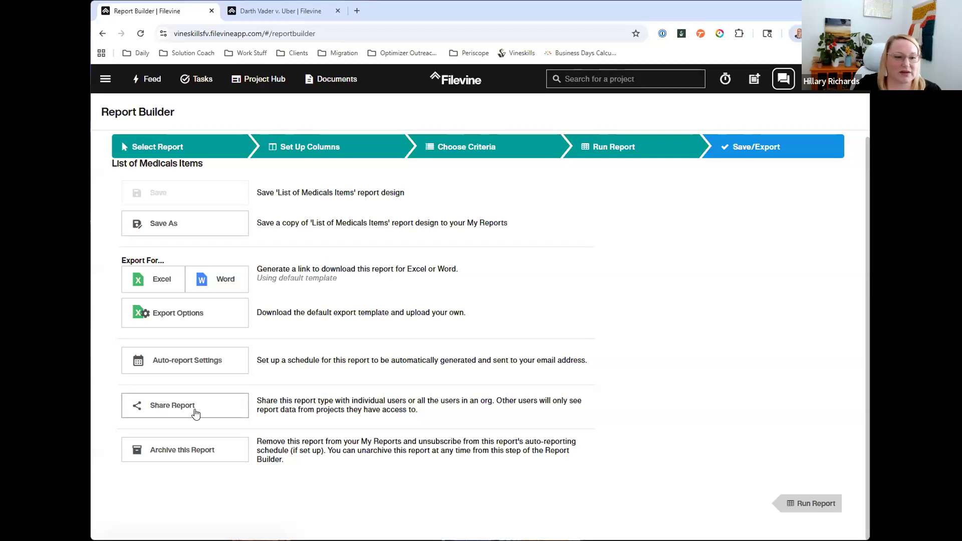
Step: Share the List of Medicals Items report with a colleague, filtering the shareable users by first name
{"action": "left_click", "coordinate": [171, 407]}
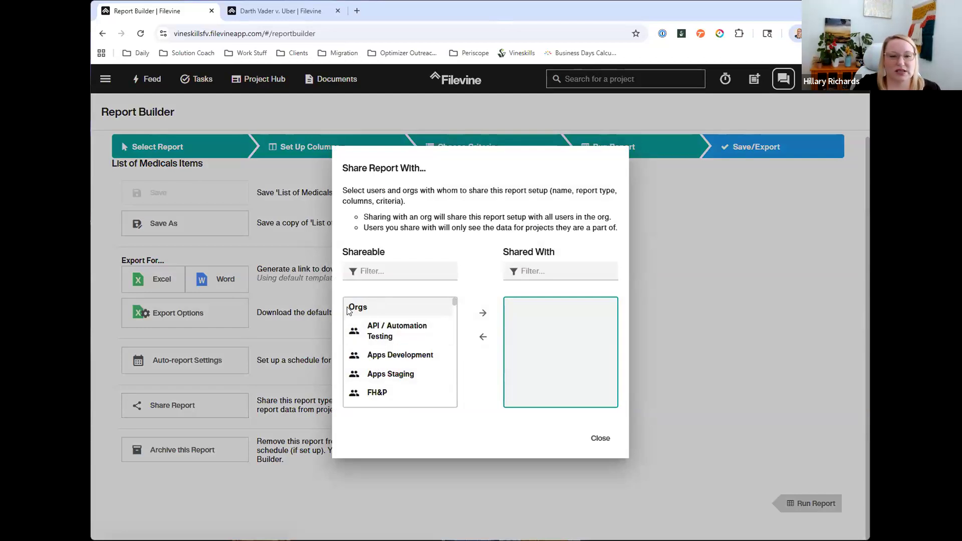
{"action": "left_click_drag", "start_coordinate": [349, 309], "coordinate": [375, 311]}
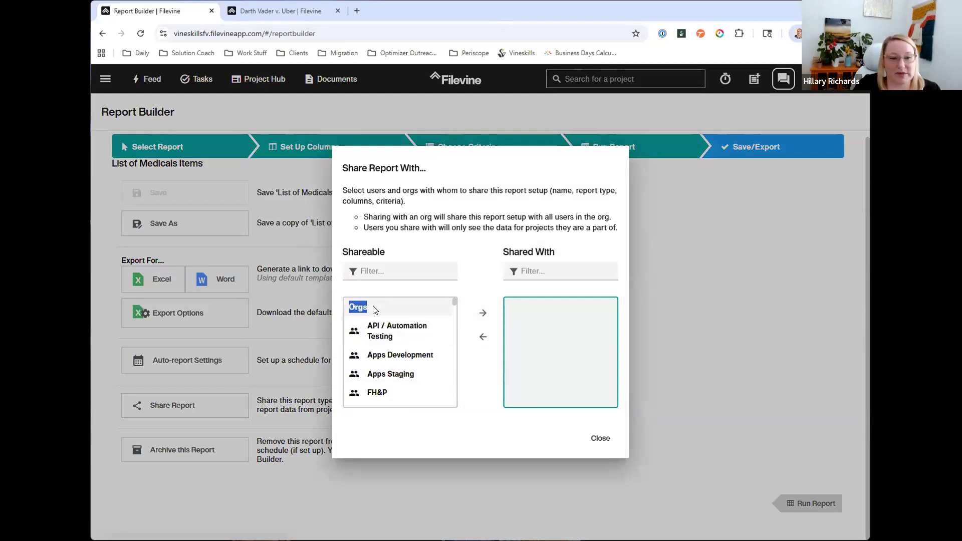
{"action": "left_click", "coordinate": [381, 271]}
{"action": "type", "text": "jasmin"}
{"action": "left_click", "coordinate": [389, 333]}
{"action": "left_click", "coordinate": [482, 312]}
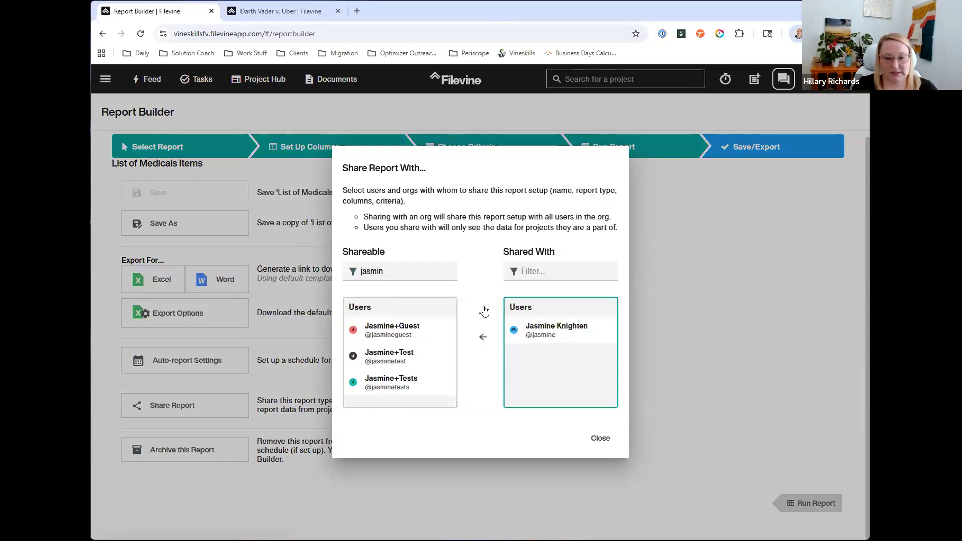
{"action": "left_click", "coordinate": [600, 436]}
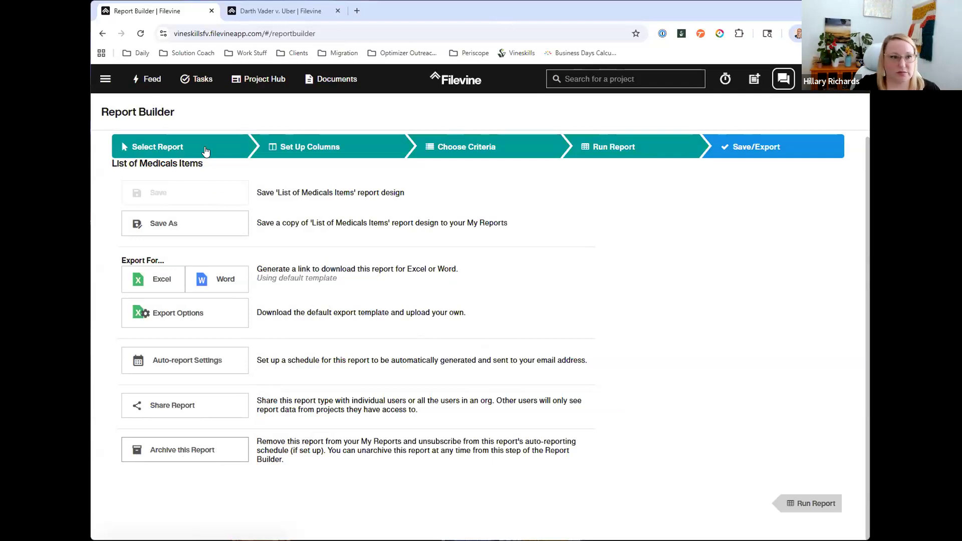
Step: Review the saved and shared reports in My Reports and return to the current report's save and export options
{"action": "left_click", "coordinate": [203, 146]}
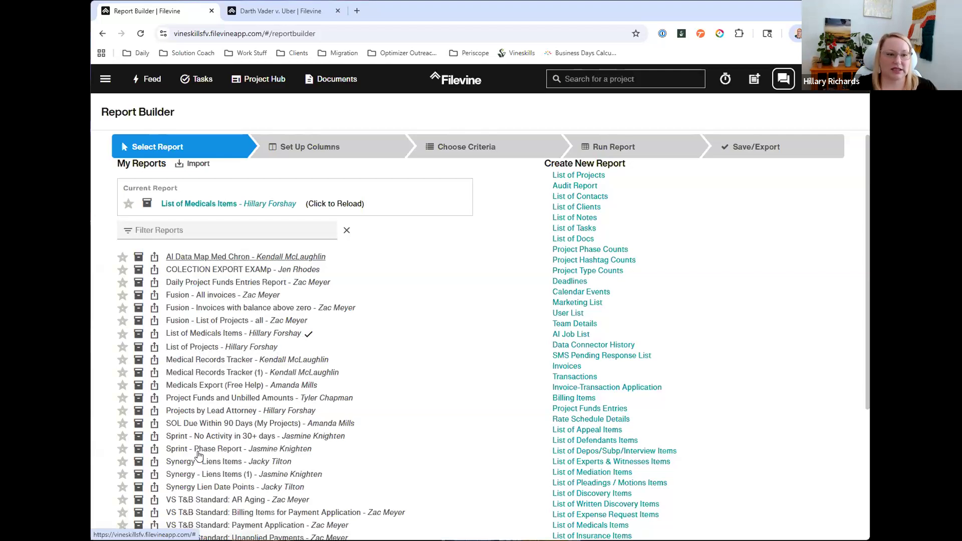
{"action": "scroll", "coordinate": [202, 471], "scroll_direction": "down", "scroll_amount": 3}
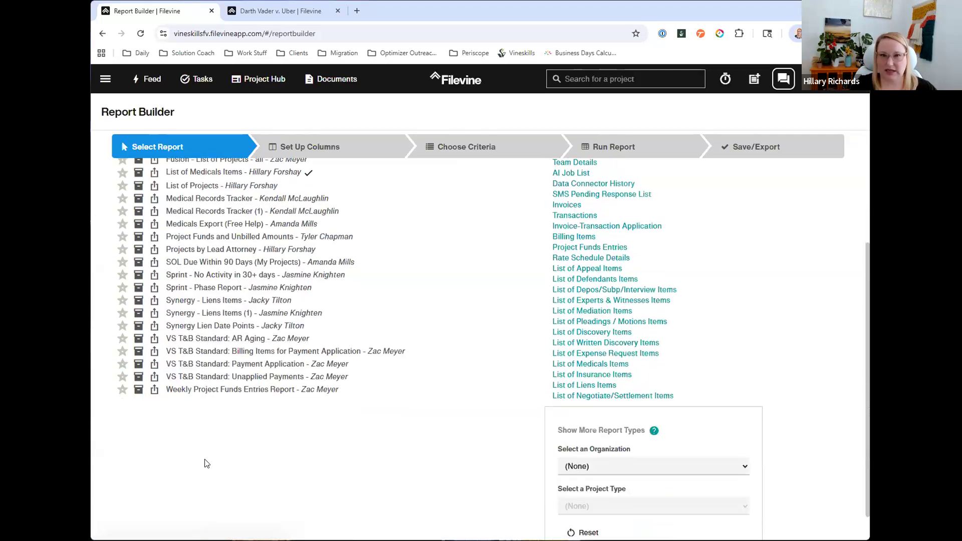
{"action": "scroll", "coordinate": [205, 458], "scroll_direction": "down", "scroll_amount": 1}
{"action": "scroll", "coordinate": [207, 460], "scroll_direction": "up", "scroll_amount": 4}
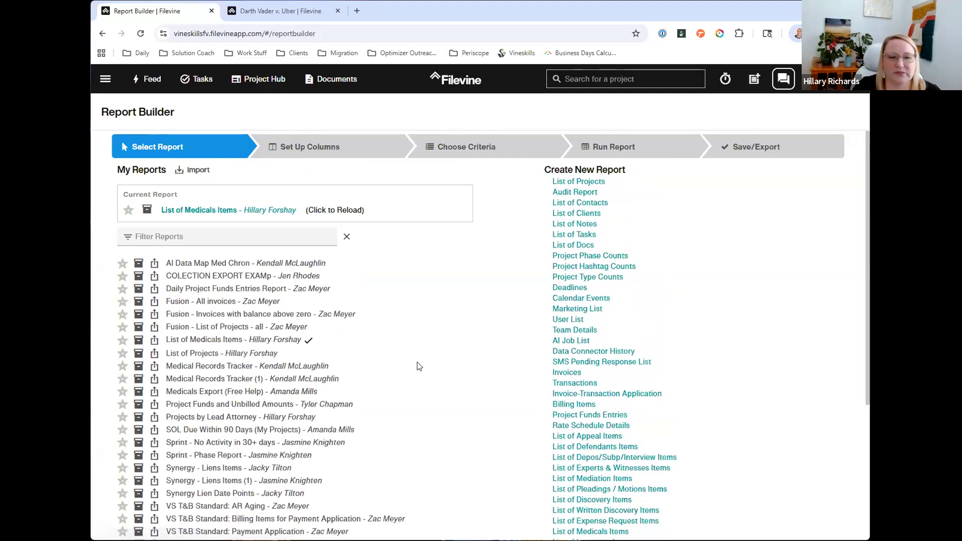
{"action": "scroll", "coordinate": [414, 376], "scroll_direction": "down", "scroll_amount": 1}
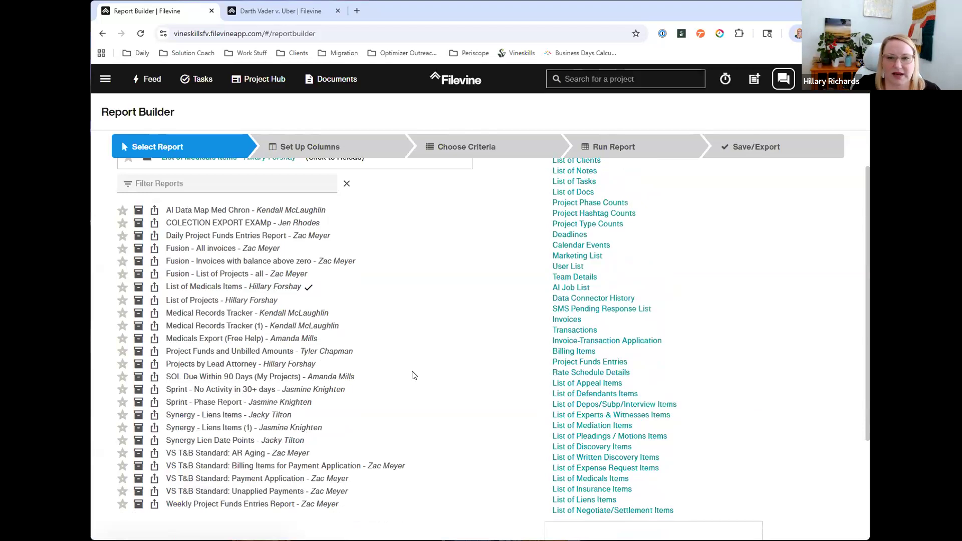
{"action": "scroll", "coordinate": [724, 196], "scroll_direction": "up", "scroll_amount": 1}
{"action": "left_click", "coordinate": [760, 148]}
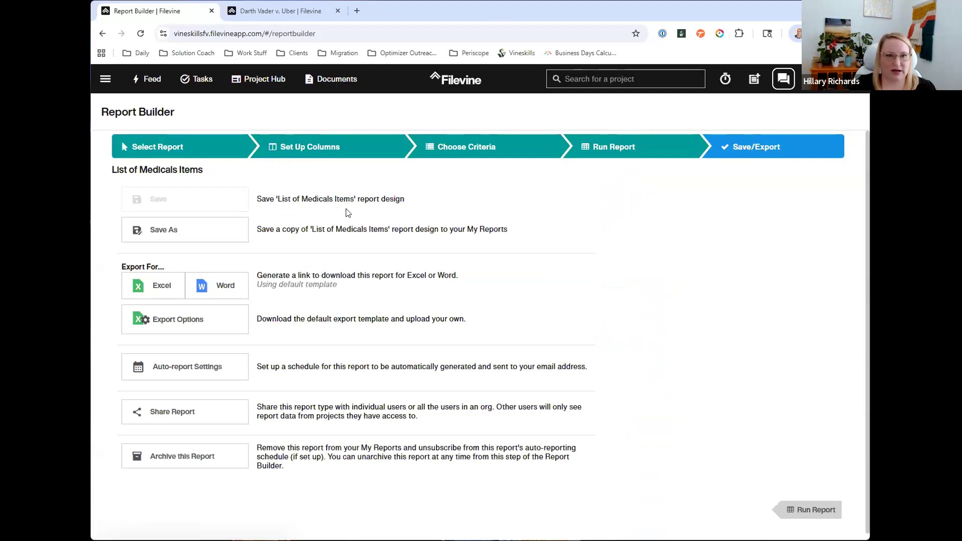
Step: Export the Medicals items of the Darth Vader v. Uber project to Excel and open the downloaded file
{"action": "left_click", "coordinate": [291, 12]}
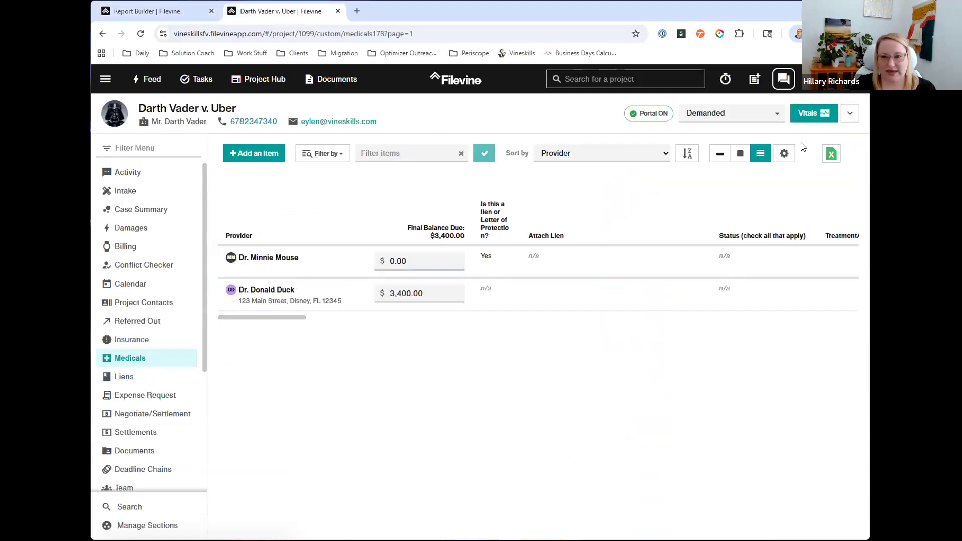
{"action": "left_click", "coordinate": [833, 158]}
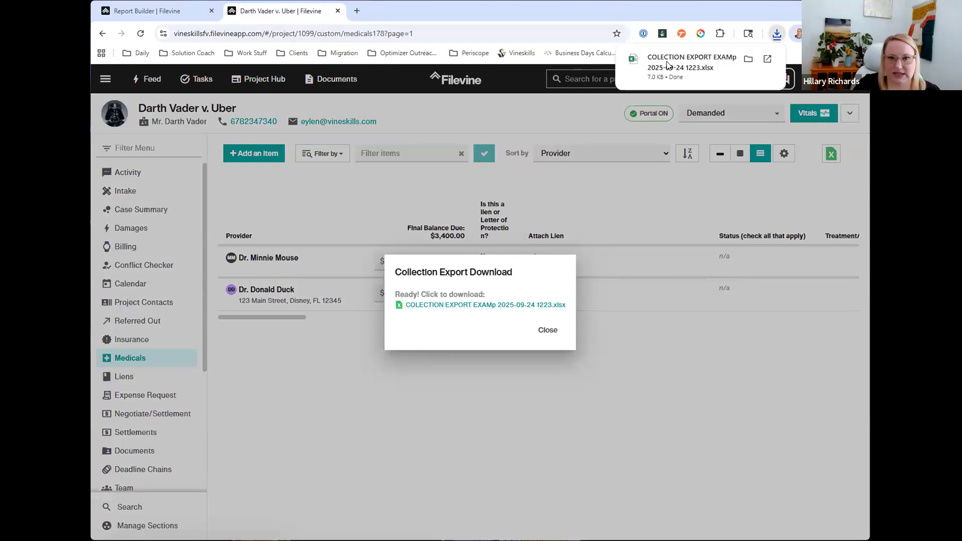
{"action": "left_click", "coordinate": [666, 60]}
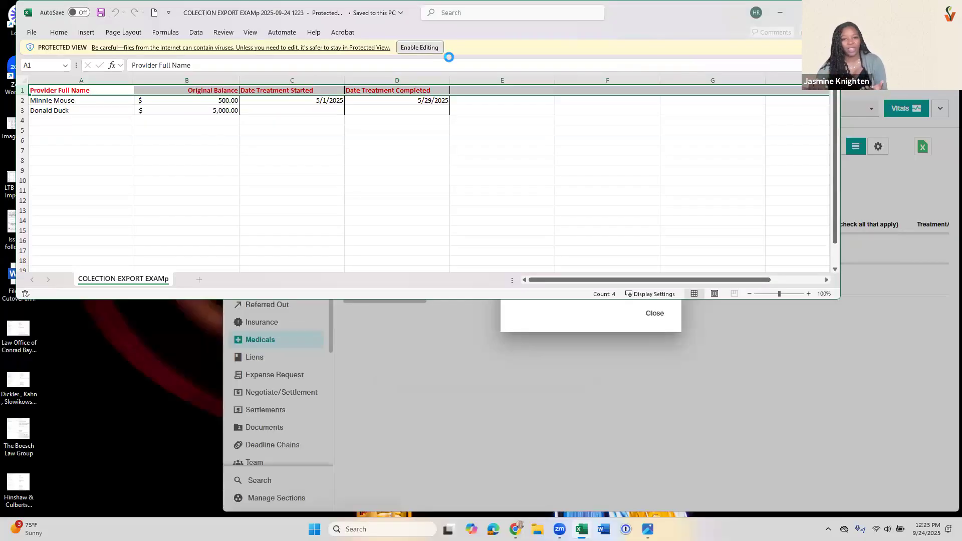
Step: Enable editing in the exported workbook and close the project's collection export download dialog
{"action": "left_click", "coordinate": [442, 48]}
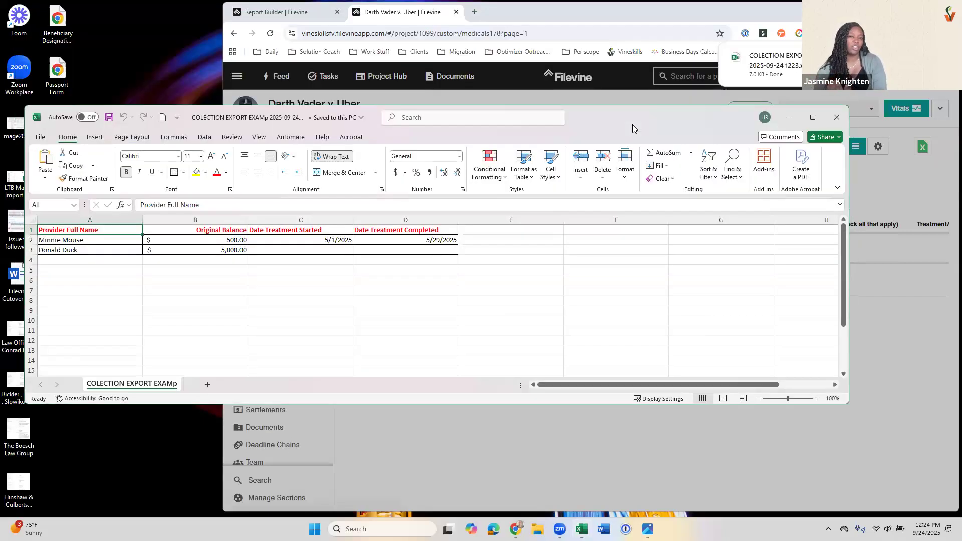
{"action": "left_click_drag", "start_coordinate": [688, 130], "coordinate": [669, 198]}
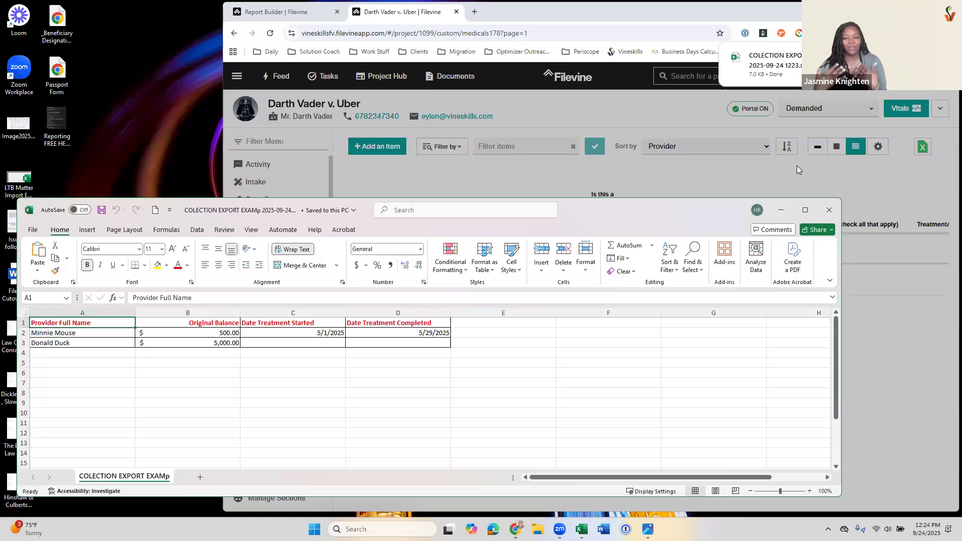
{"action": "left_click", "coordinate": [797, 166]}
{"action": "left_click", "coordinate": [654, 314]}
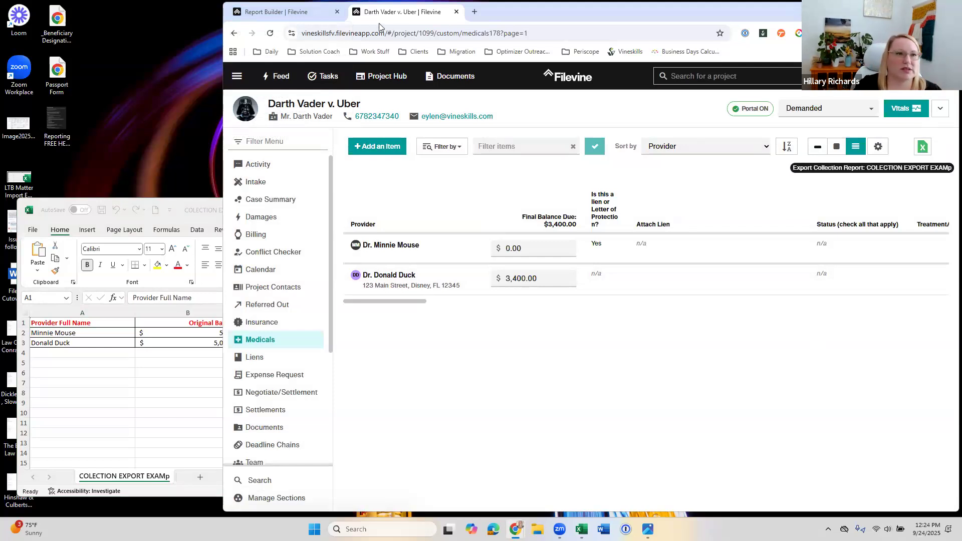
Step: Go from the Report Builder to the Customs Editor in the Advanced area
{"action": "left_click", "coordinate": [276, 12]}
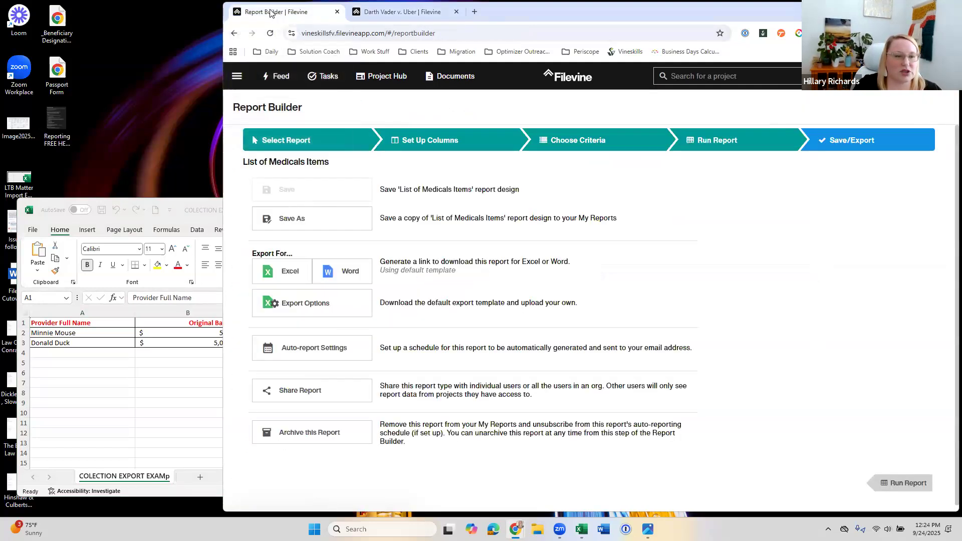
{"action": "left_click", "coordinate": [237, 76]}
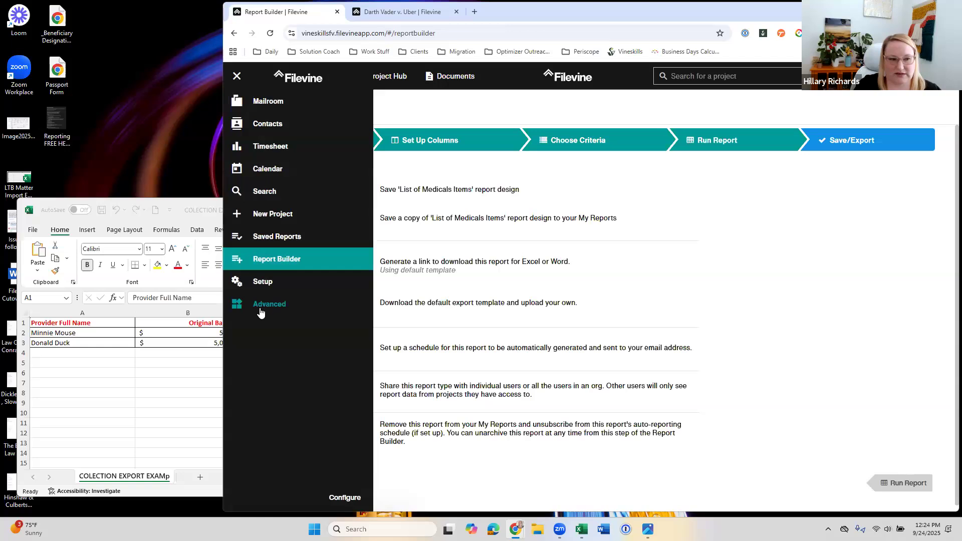
{"action": "left_click", "coordinate": [260, 311]}
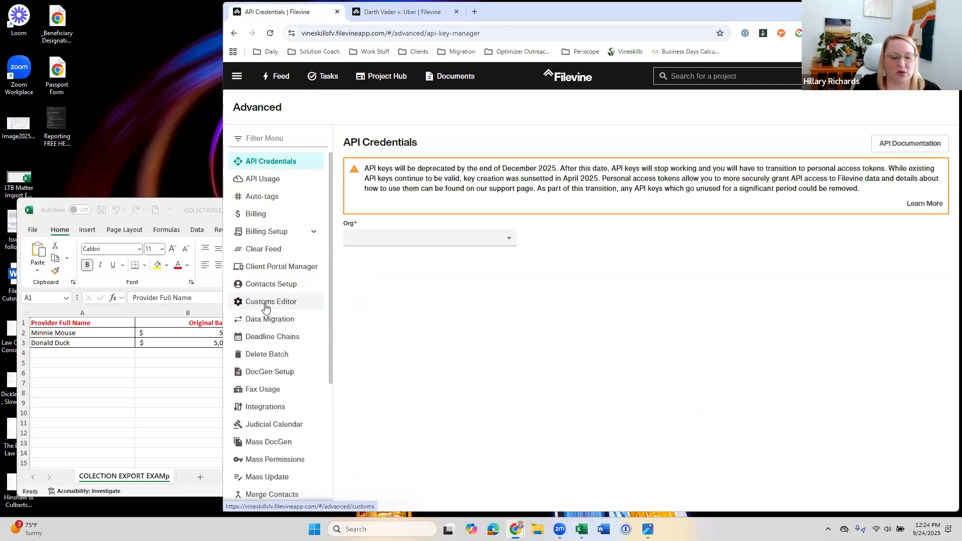
{"action": "left_click", "coordinate": [284, 303]}
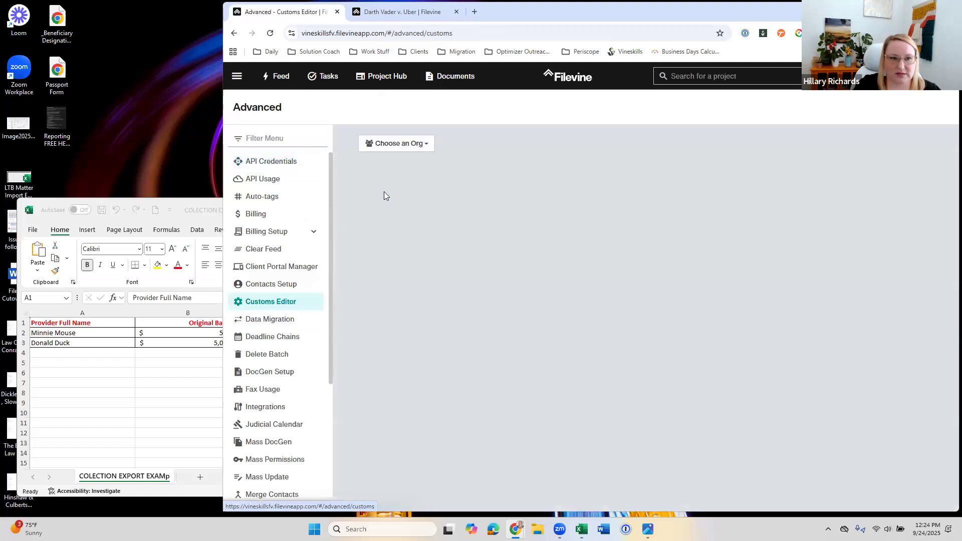
Step: Load the VSBP:Personal Injury project type of the Vineskills org for editing
{"action": "left_click", "coordinate": [397, 144]}
{"action": "left_click", "coordinate": [410, 228]}
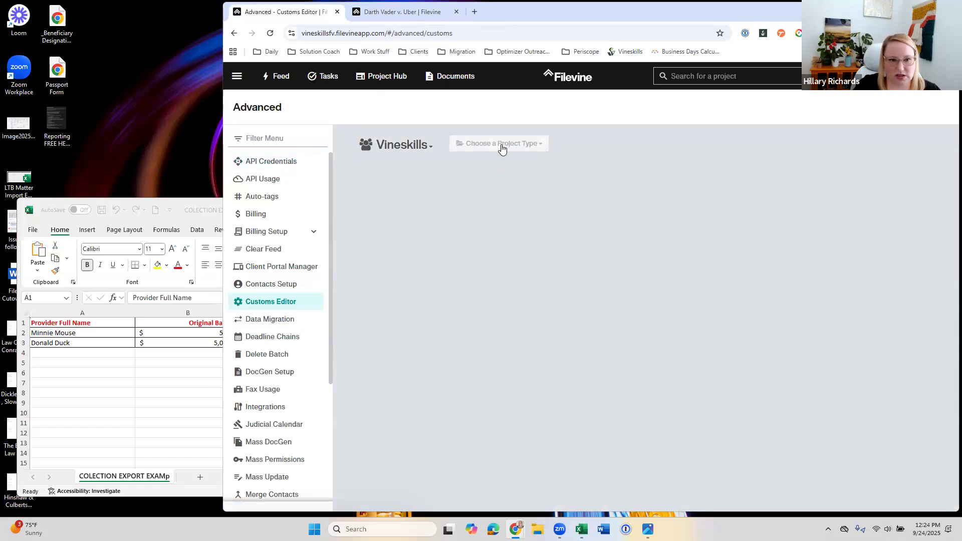
{"action": "left_click", "coordinate": [501, 146]}
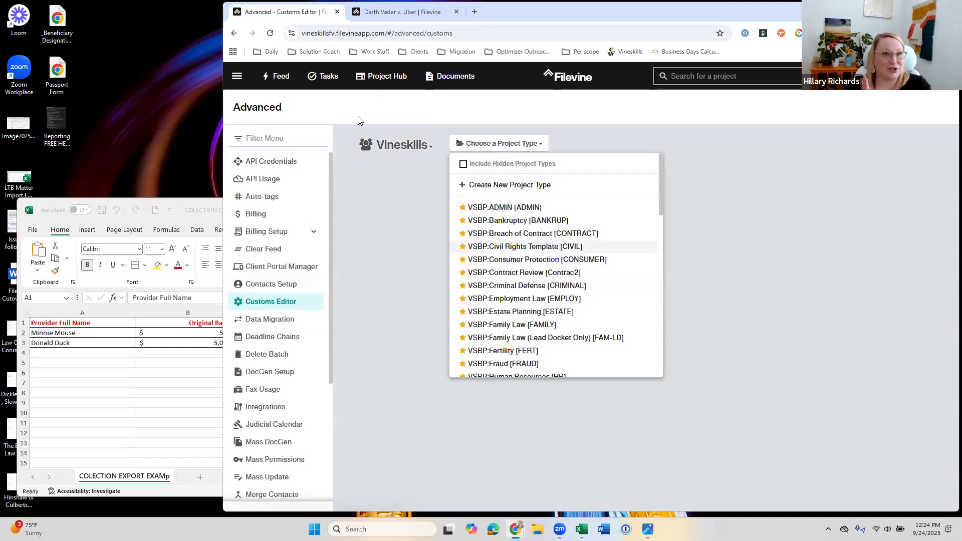
{"action": "left_click", "coordinate": [369, 15]}
{"action": "left_click", "coordinate": [453, 249]}
{"action": "left_click", "coordinate": [307, 13]}
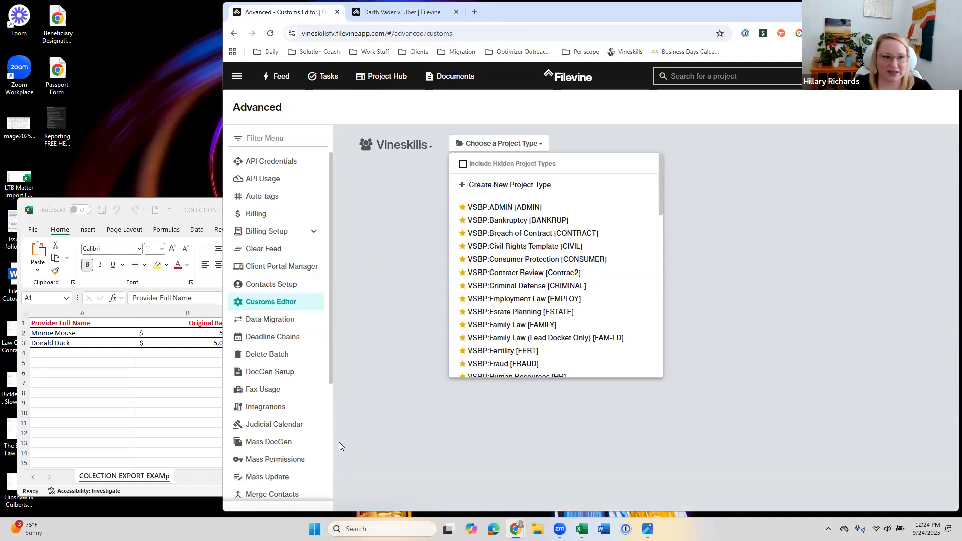
{"action": "scroll", "coordinate": [575, 271], "scroll_direction": "down", "scroll_amount": 5}
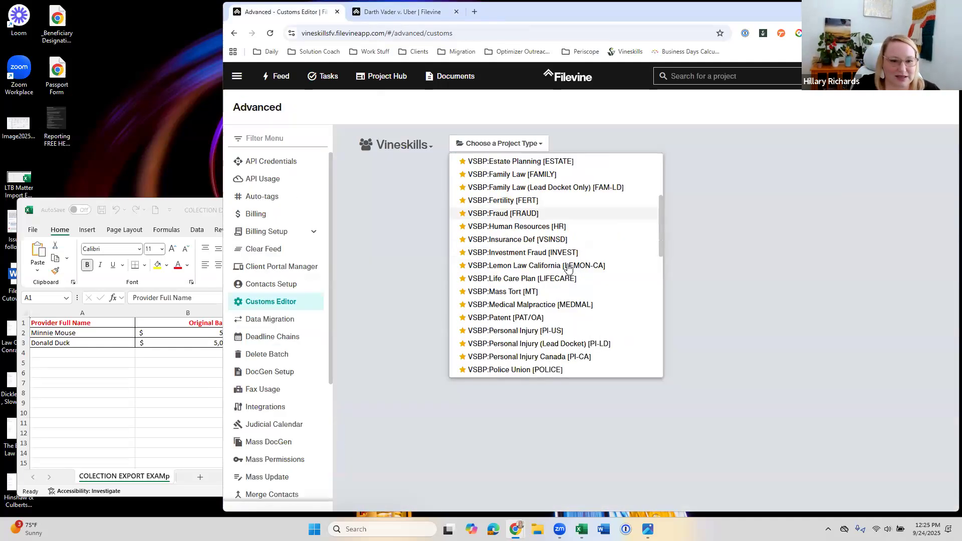
{"action": "left_click", "coordinate": [532, 280]}
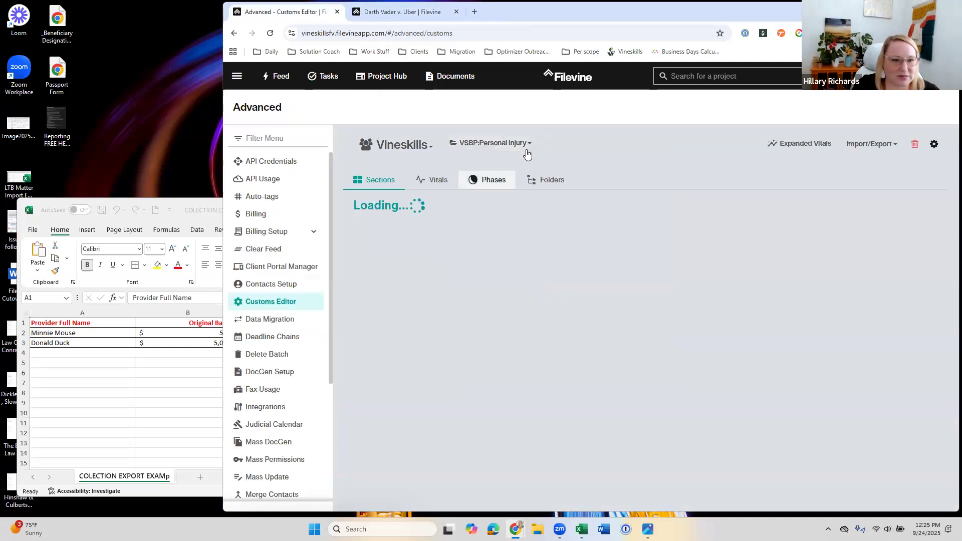
Step: Open the Medicals section's properties and expand its collection options to reach the export setup
{"action": "scroll", "coordinate": [479, 332], "scroll_direction": "down", "scroll_amount": 2}
{"action": "scroll", "coordinate": [479, 332], "scroll_direction": "down", "scroll_amount": 10}
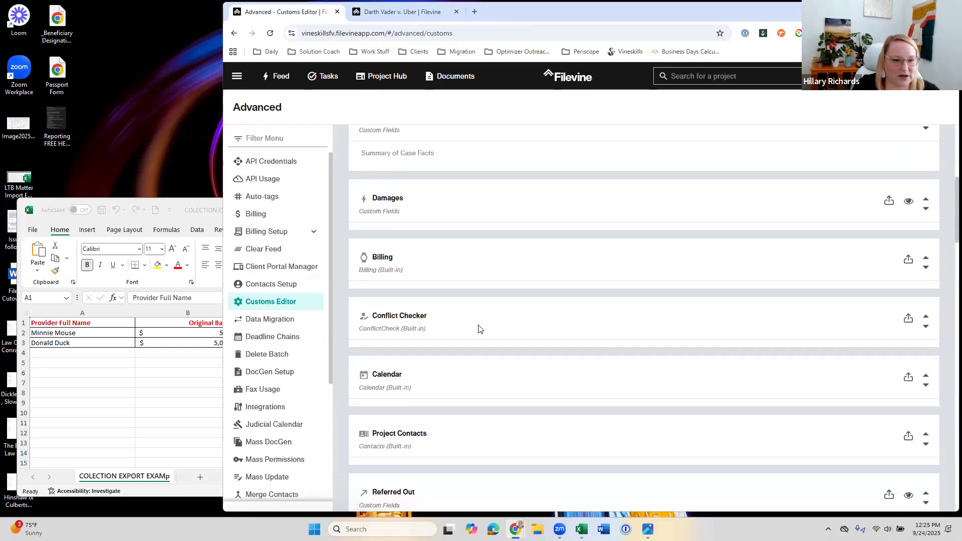
{"action": "left_click", "coordinate": [542, 308]}
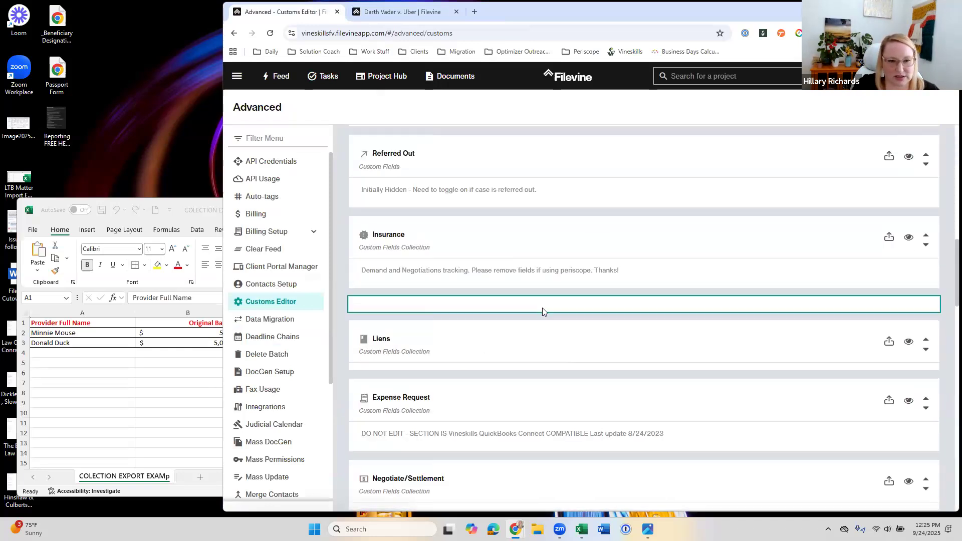
{"action": "scroll", "coordinate": [539, 303], "scroll_direction": "down", "scroll_amount": 4}
{"action": "scroll", "coordinate": [532, 311], "scroll_direction": "down", "scroll_amount": 1}
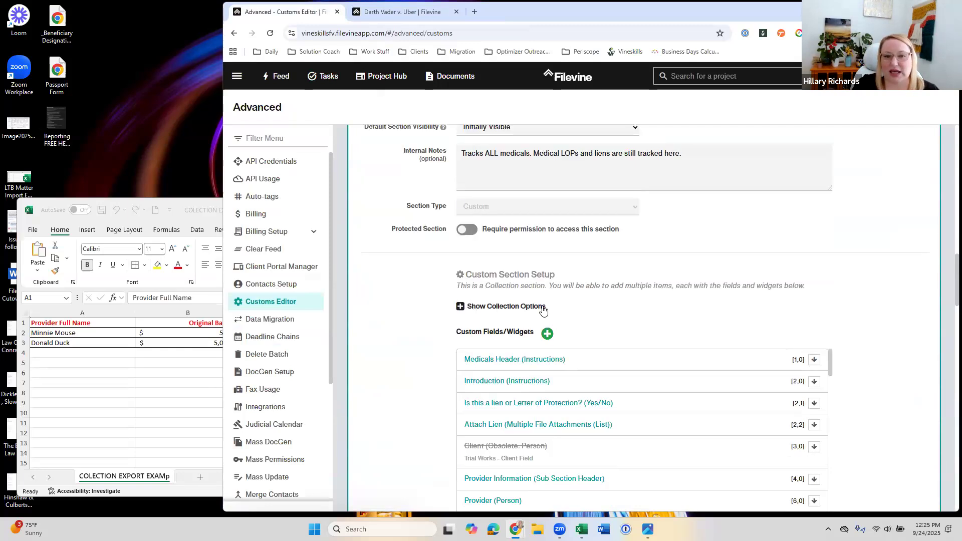
{"action": "left_click", "coordinate": [460, 308]}
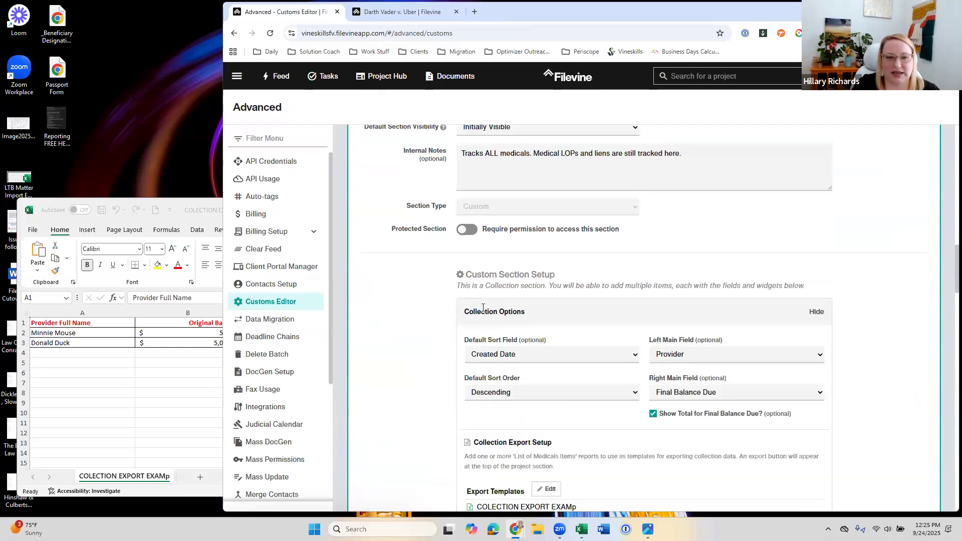
{"action": "scroll", "coordinate": [446, 311], "scroll_direction": "down", "scroll_amount": 1}
{"action": "scroll", "coordinate": [444, 311], "scroll_direction": "down", "scroll_amount": 1}
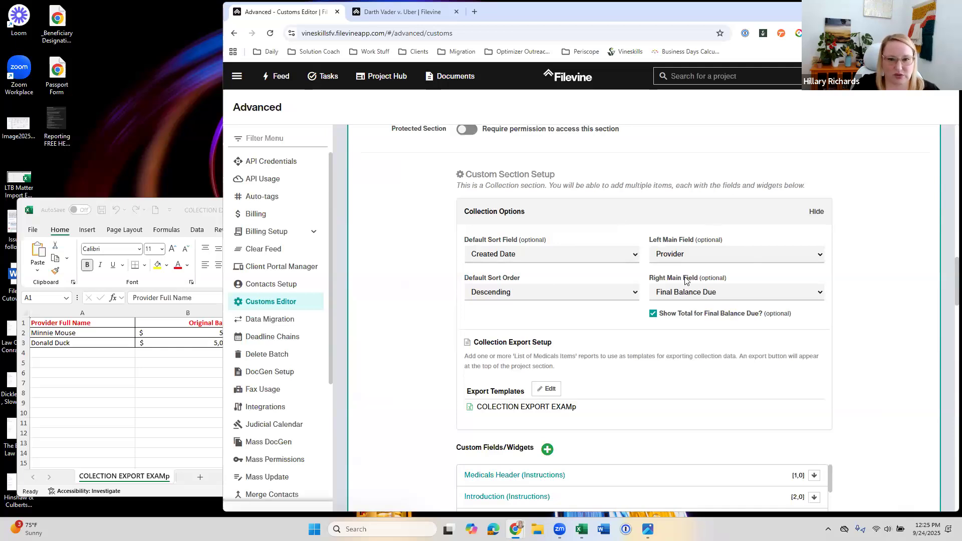
Step: Close the open provider item in the project's Medicals section, view the item list and return to the section's collection options
{"action": "left_click", "coordinate": [402, 11]}
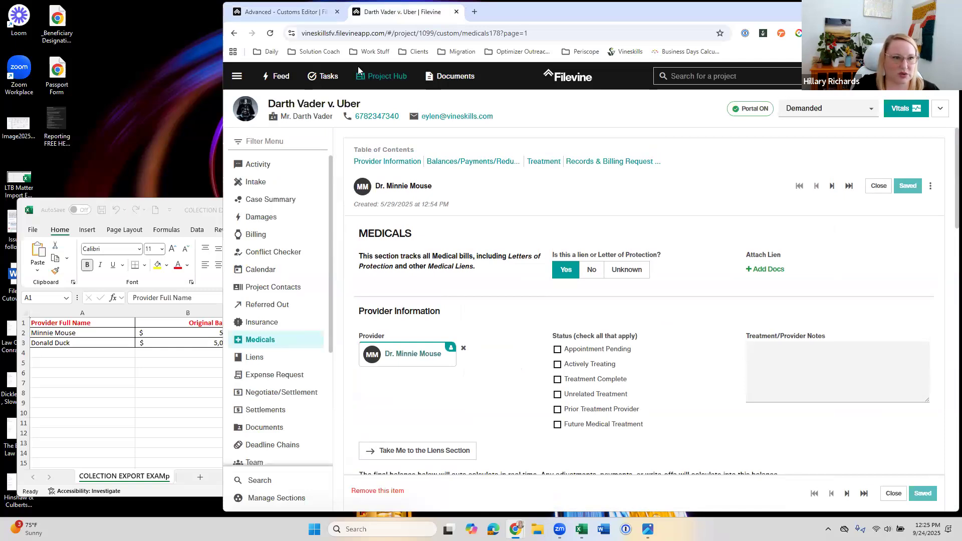
{"action": "left_click", "coordinate": [302, 11]}
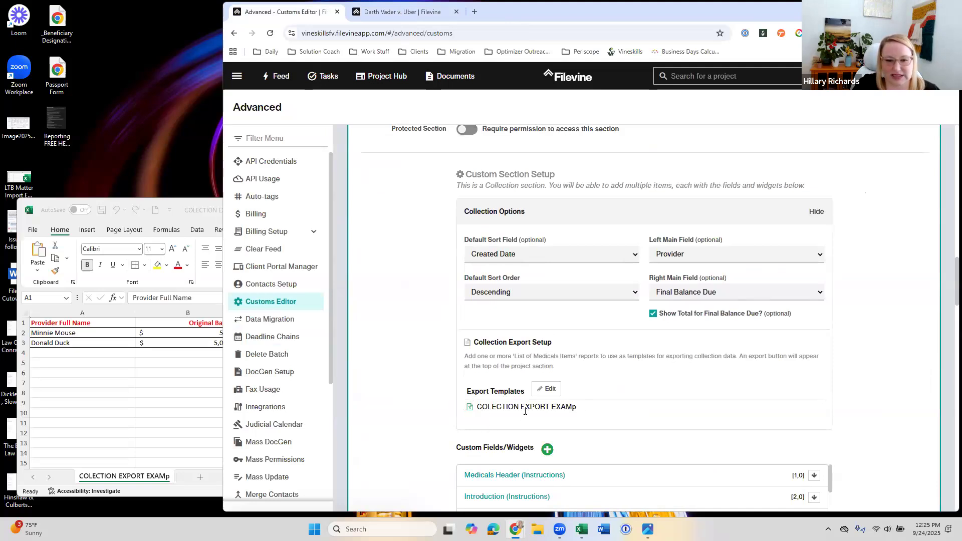
{"action": "left_click", "coordinate": [416, 12]}
{"action": "left_click", "coordinate": [879, 186]}
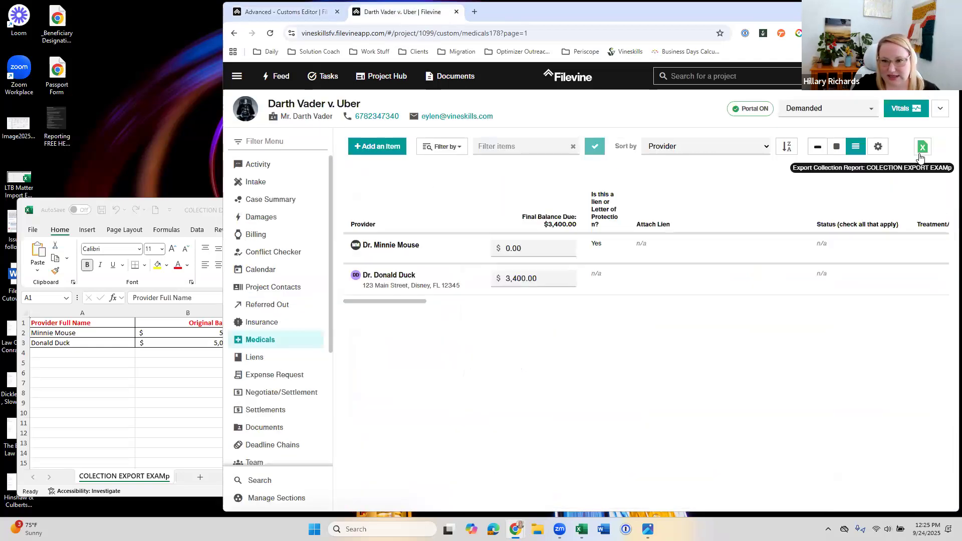
{"action": "left_click", "coordinate": [300, 12]}
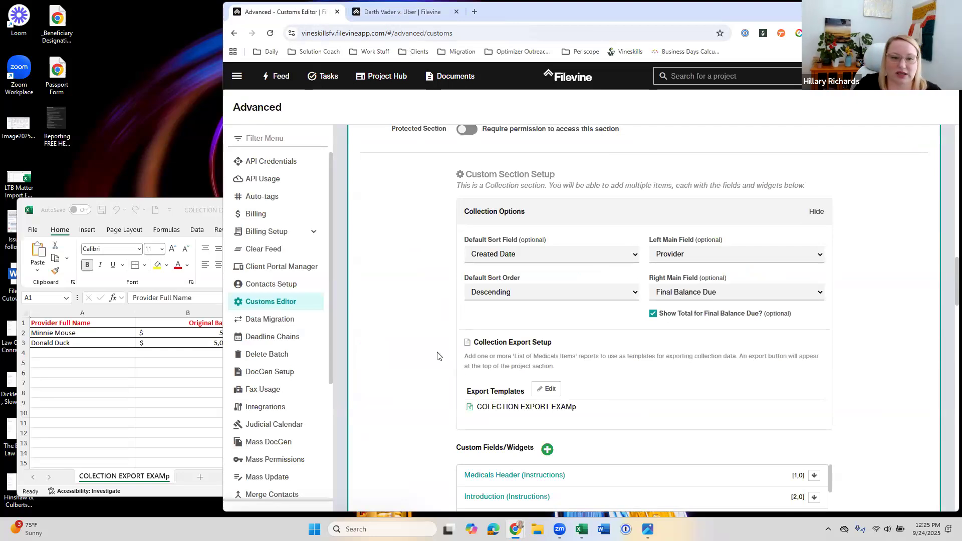
Step: Add the List of Medicals Items report to the Medicals section's collection export reports and close the template setup
{"action": "scroll", "coordinate": [439, 356], "scroll_direction": "down", "scroll_amount": 1}
{"action": "left_click", "coordinate": [548, 340]}
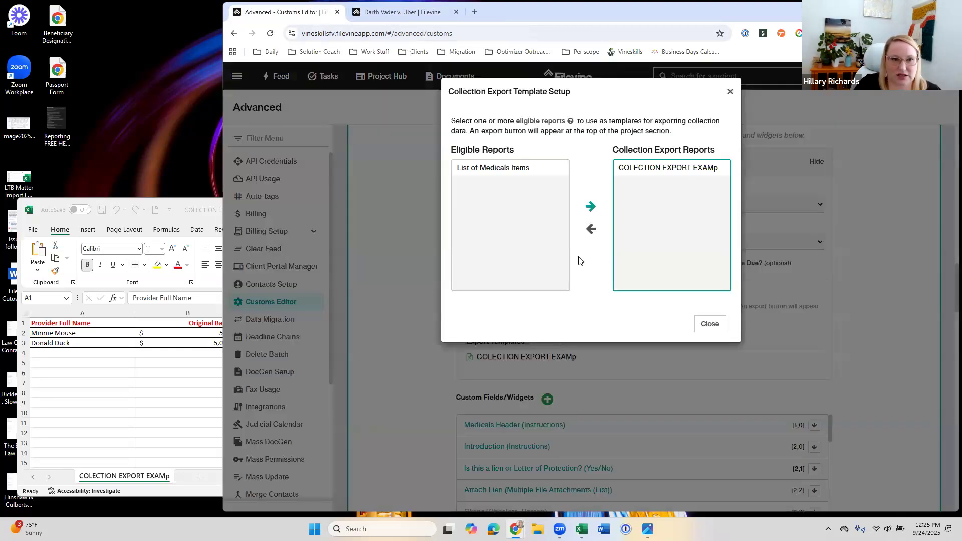
{"action": "left_click", "coordinate": [507, 172]}
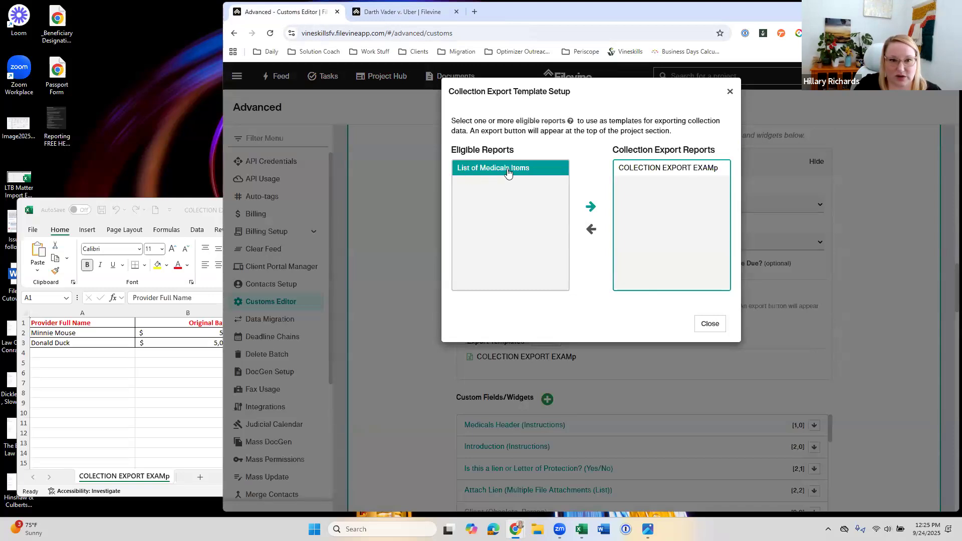
{"action": "left_click", "coordinate": [590, 207]}
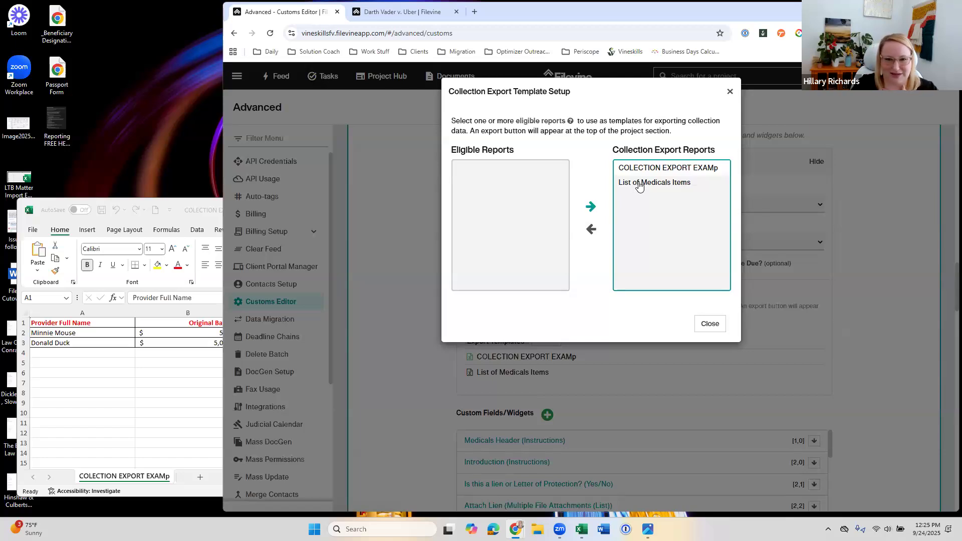
{"action": "double_click", "coordinate": [639, 184]}
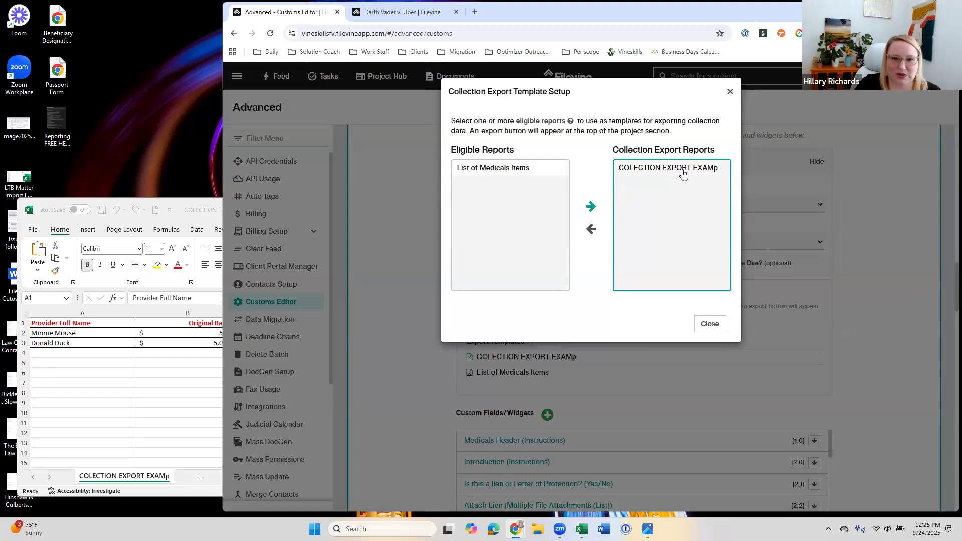
{"action": "double_click", "coordinate": [507, 170]}
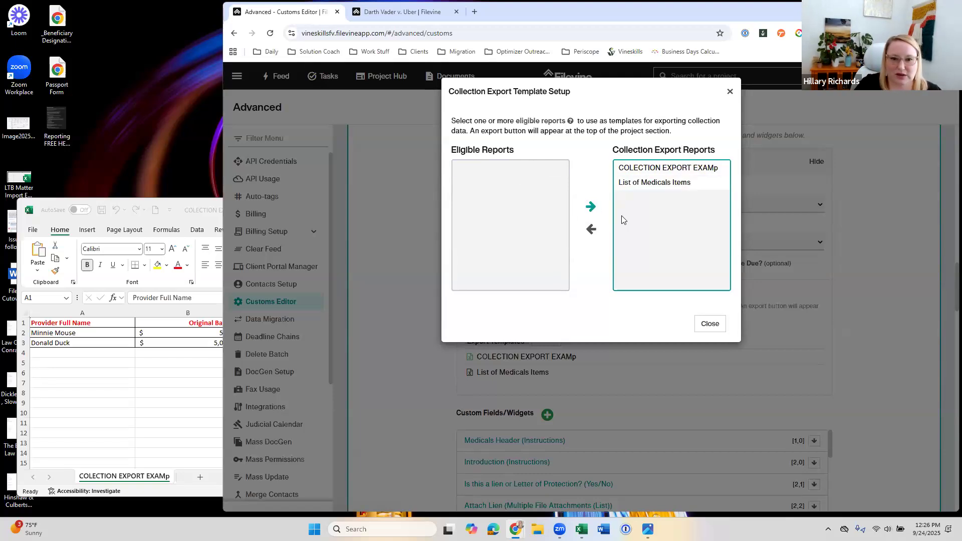
{"action": "left_click", "coordinate": [720, 324]}
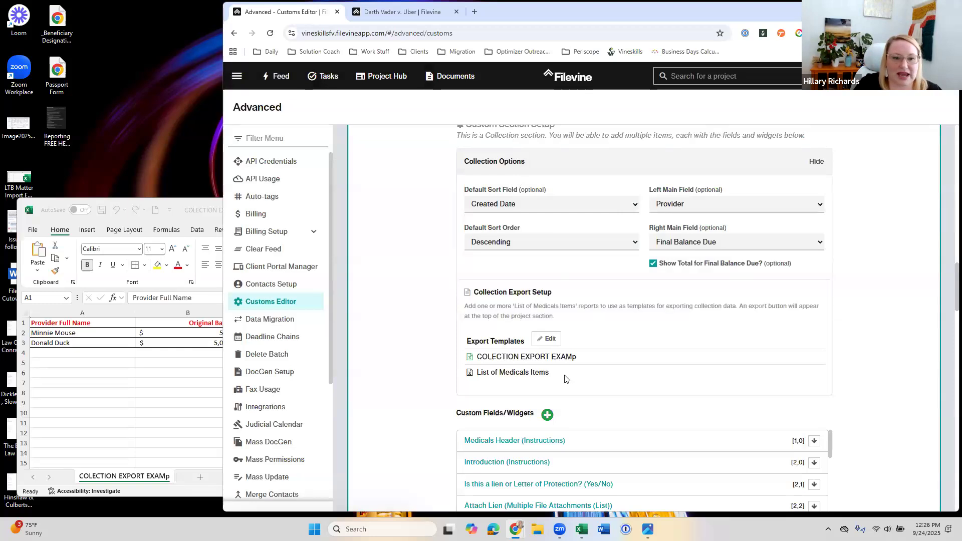
Step: Refresh the Darth Vader v. Uber project's Medicals section and show its available Excel export templates
{"action": "left_click", "coordinate": [385, 11]}
{"action": "key", "text": "F5"}
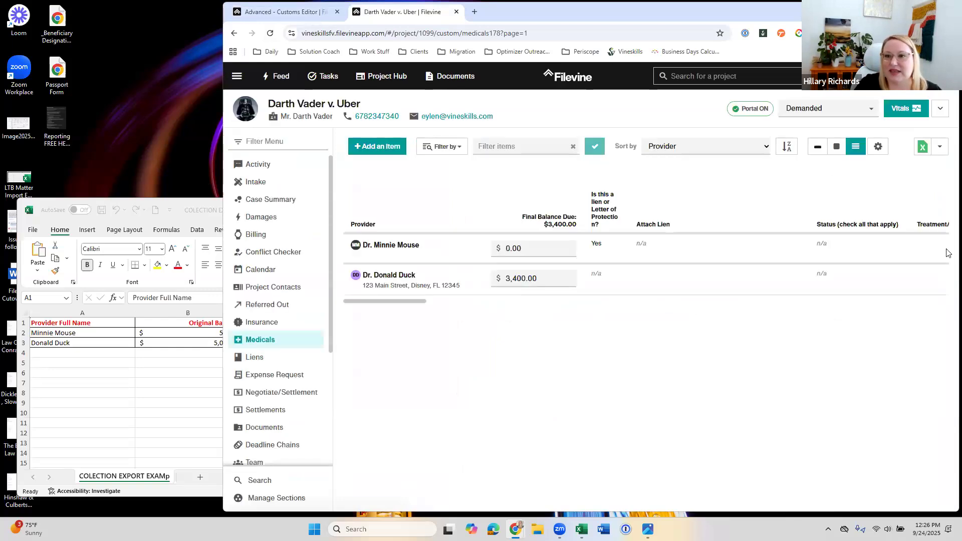
{"action": "left_click", "coordinate": [940, 146]}
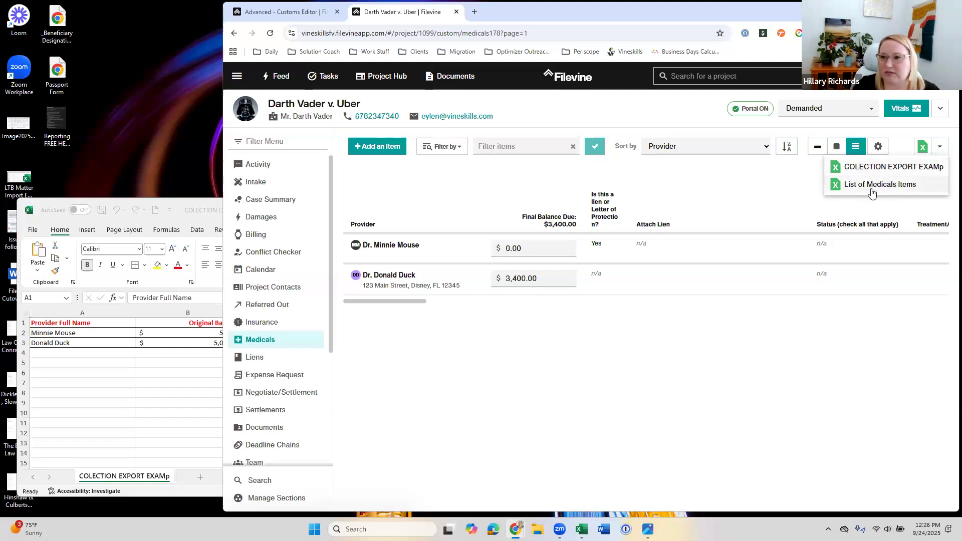
Step: Remove List of Medicals Items from the Medicals section's collection export reports and close the template setup
{"action": "left_click", "coordinate": [305, 12]}
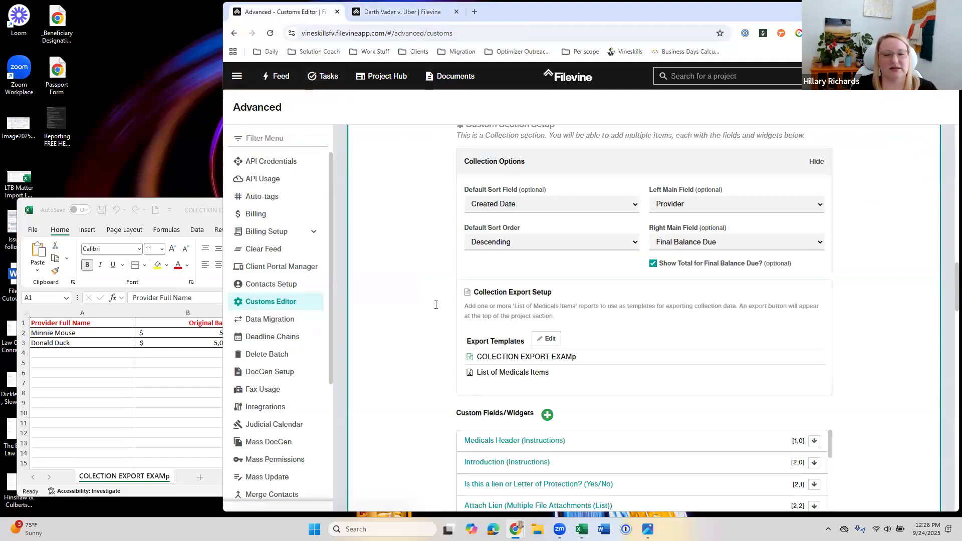
{"action": "left_click", "coordinate": [549, 344]}
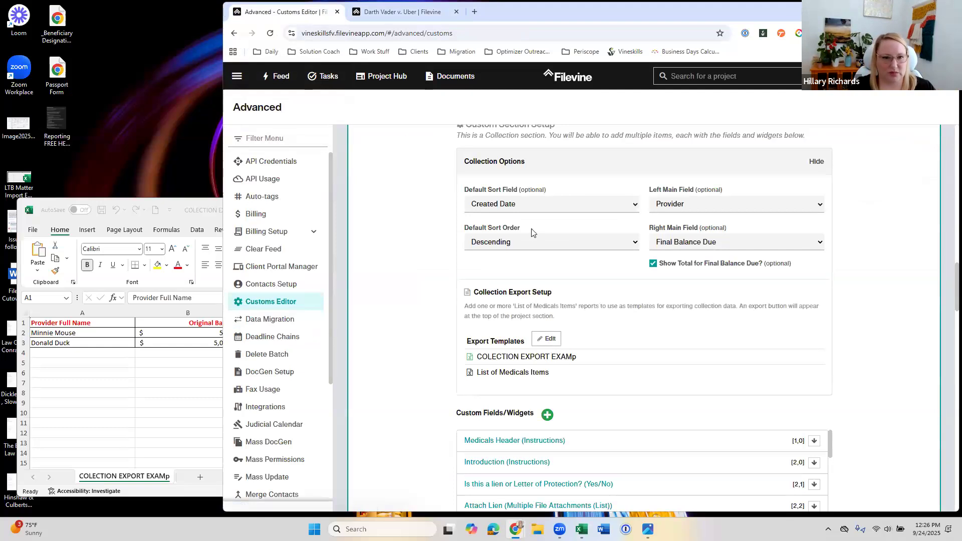
{"action": "double_click", "coordinate": [656, 184]}
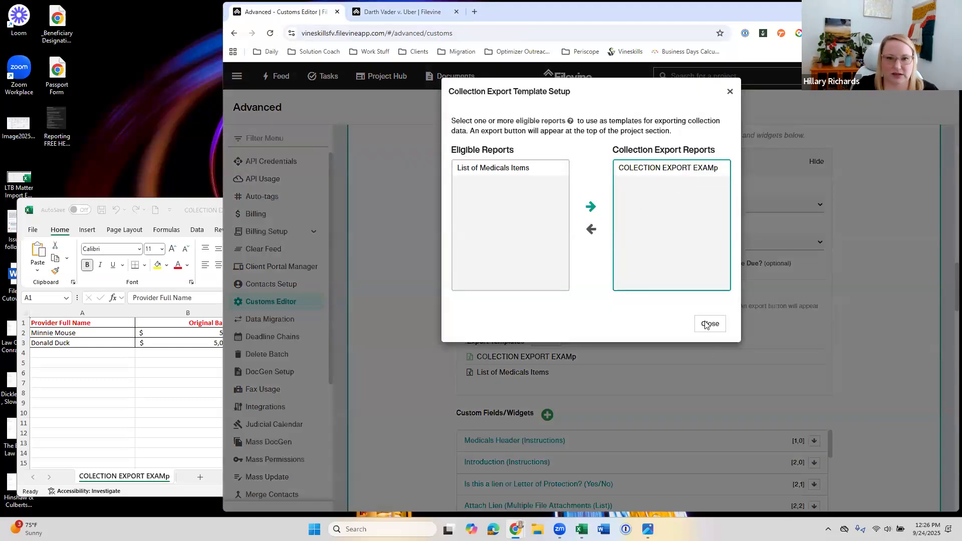
{"action": "left_click", "coordinate": [708, 325]}
{"action": "scroll", "coordinate": [895, 298], "scroll_direction": "down", "scroll_amount": 1}
{"action": "scroll", "coordinate": [895, 298], "scroll_direction": "up", "scroll_amount": 5}
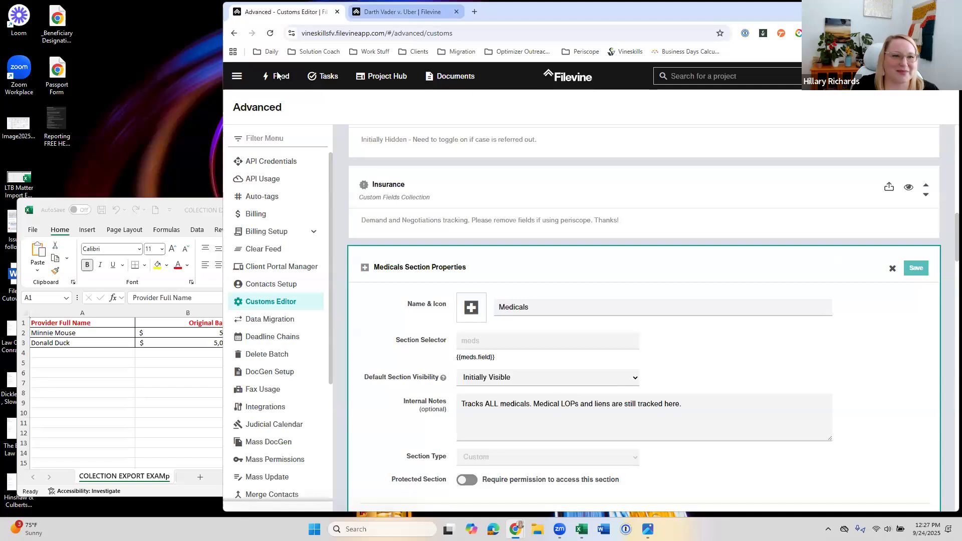
Step: Look through the Saved Reports list from the project's browser tab and open the Report Builder's report selection
{"action": "left_click", "coordinate": [404, 11]}
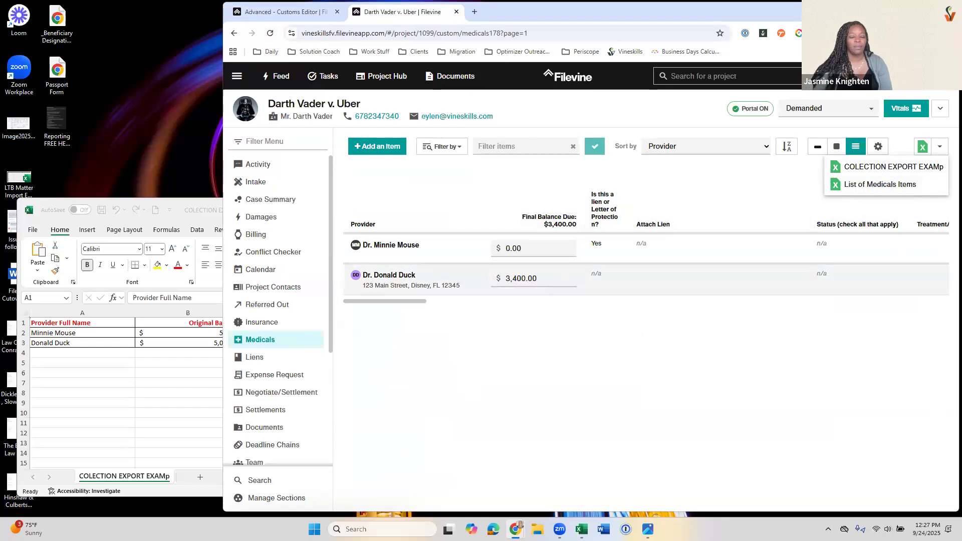
{"action": "left_click", "coordinate": [237, 77]}
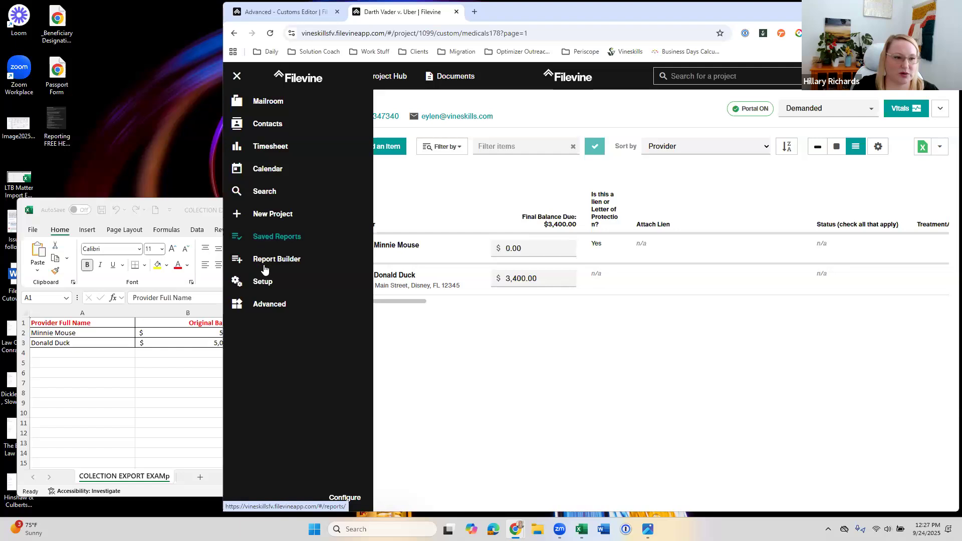
{"action": "left_click", "coordinate": [275, 243]}
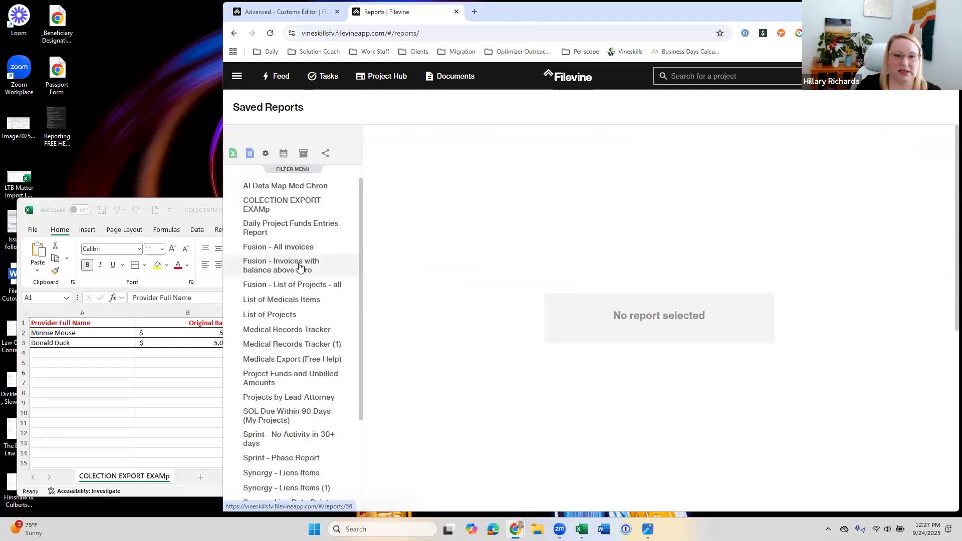
{"action": "scroll", "coordinate": [300, 281], "scroll_direction": "down", "scroll_amount": 3}
{"action": "scroll", "coordinate": [305, 315], "scroll_direction": "up", "scroll_amount": 5}
{"action": "left_click", "coordinate": [237, 76]}
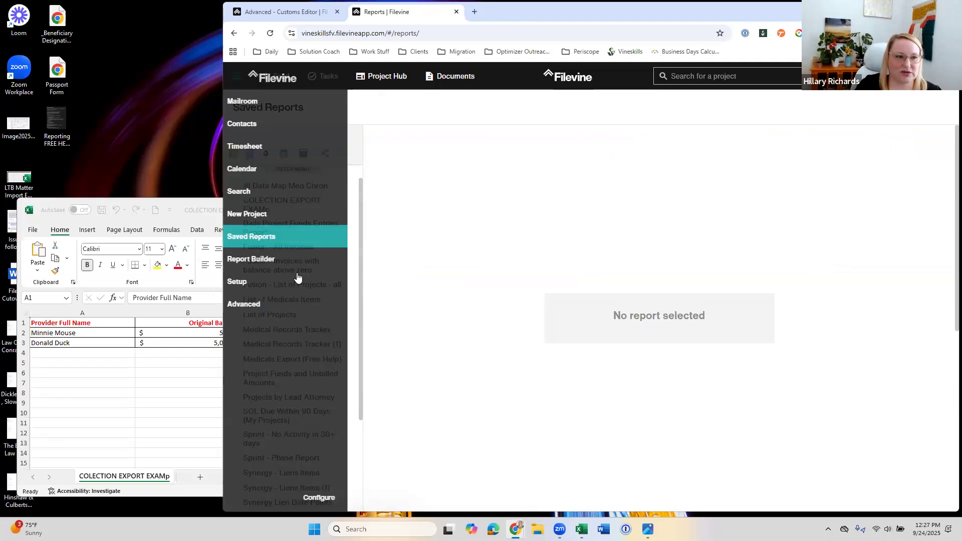
{"action": "left_click", "coordinate": [291, 260]}
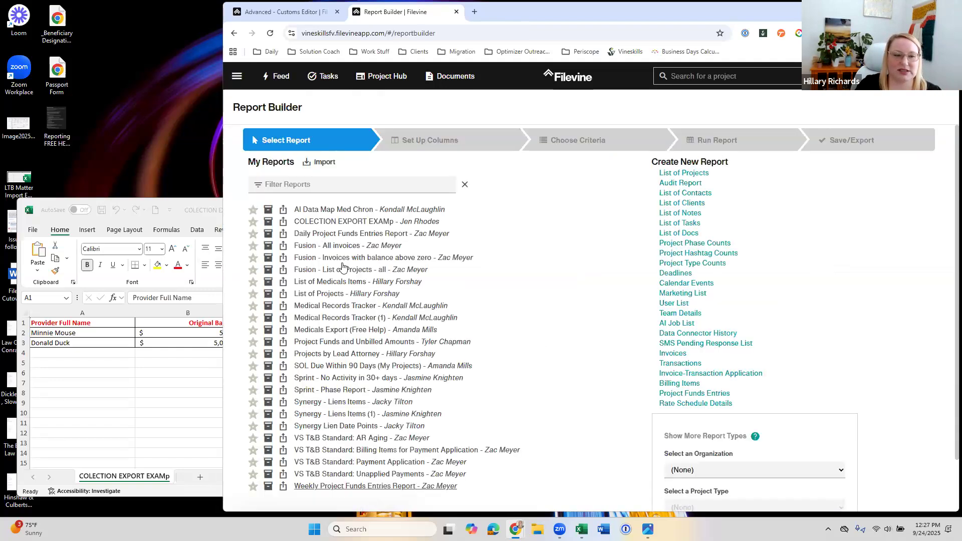
Step: Look through the reports in Report Builder and Saved Reports, and open the Medical Records Tracker saved report
{"action": "scroll", "coordinate": [362, 353], "scroll_direction": "down", "scroll_amount": 2}
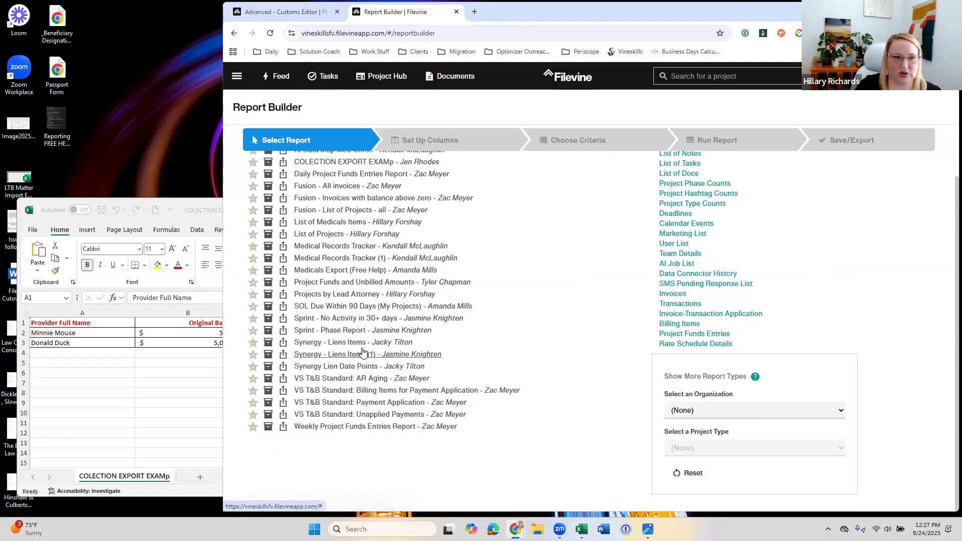
{"action": "scroll", "coordinate": [363, 352], "scroll_direction": "up", "scroll_amount": 2}
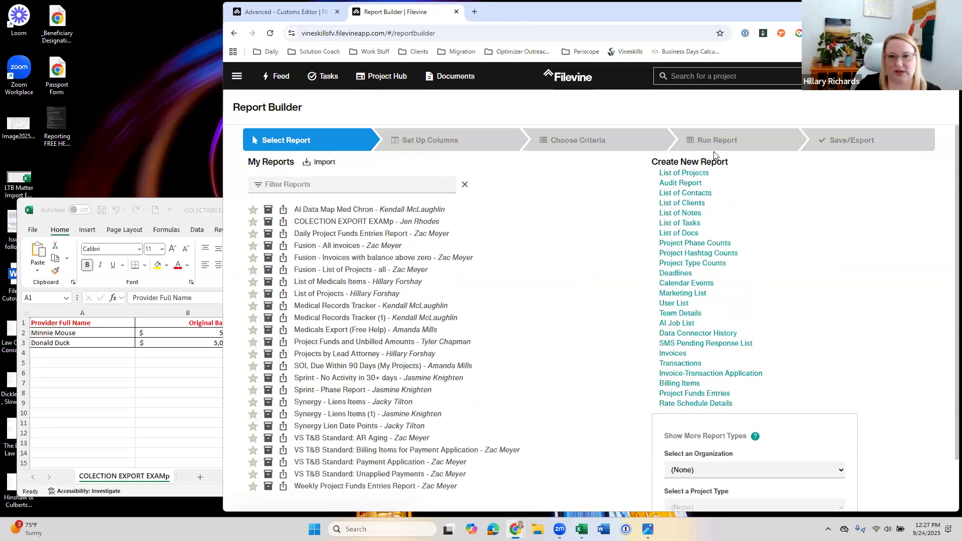
{"action": "left_click", "coordinate": [236, 76]}
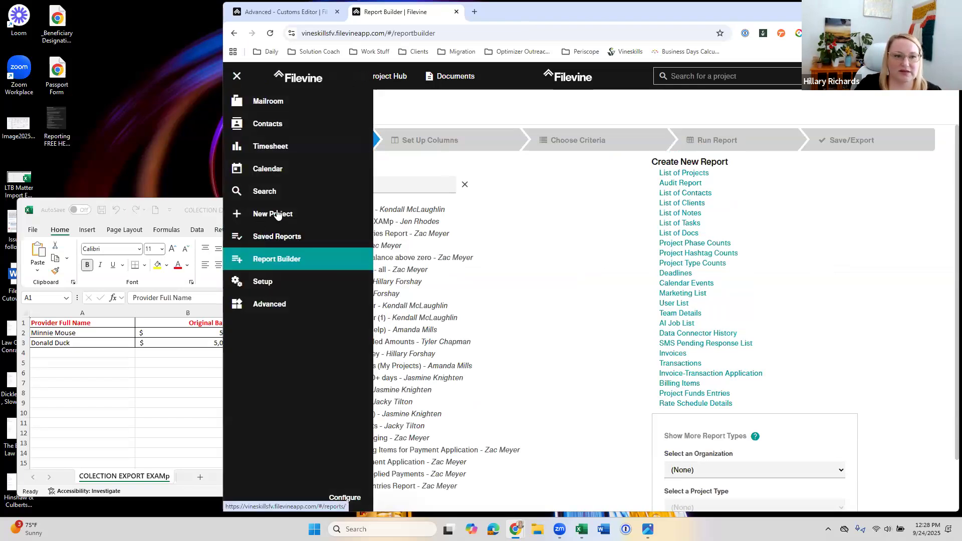
{"action": "left_click", "coordinate": [277, 236]}
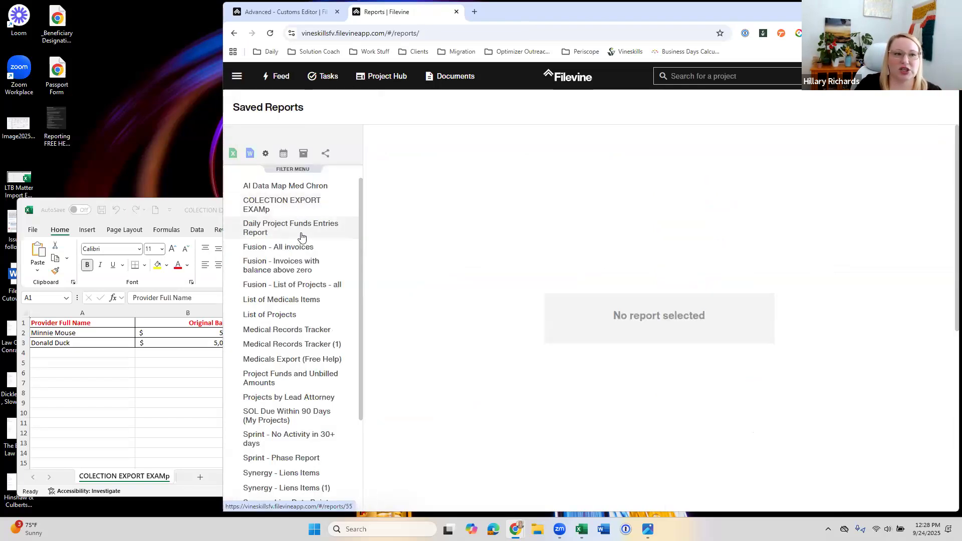
{"action": "scroll", "coordinate": [293, 310], "scroll_direction": "down", "scroll_amount": 1}
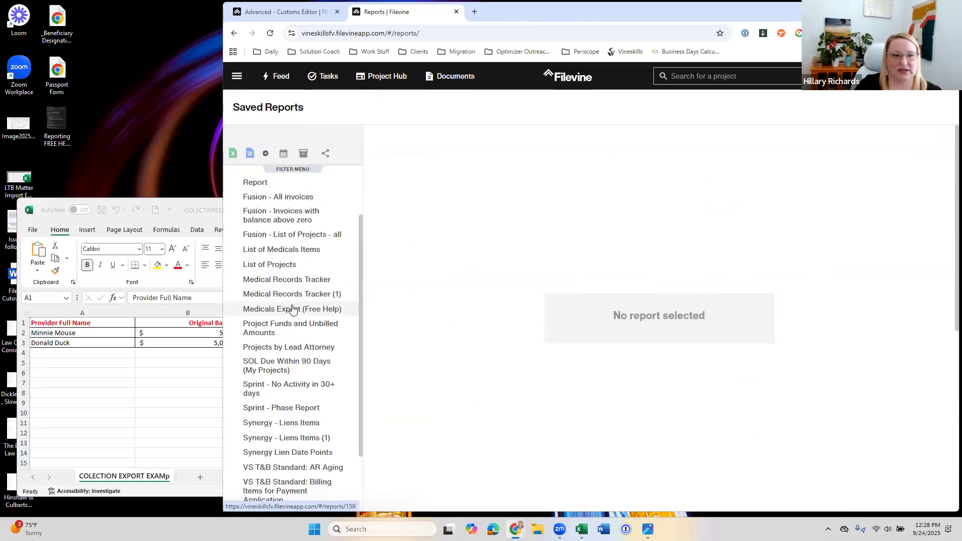
{"action": "scroll", "coordinate": [290, 295], "scroll_direction": "down", "scroll_amount": 1}
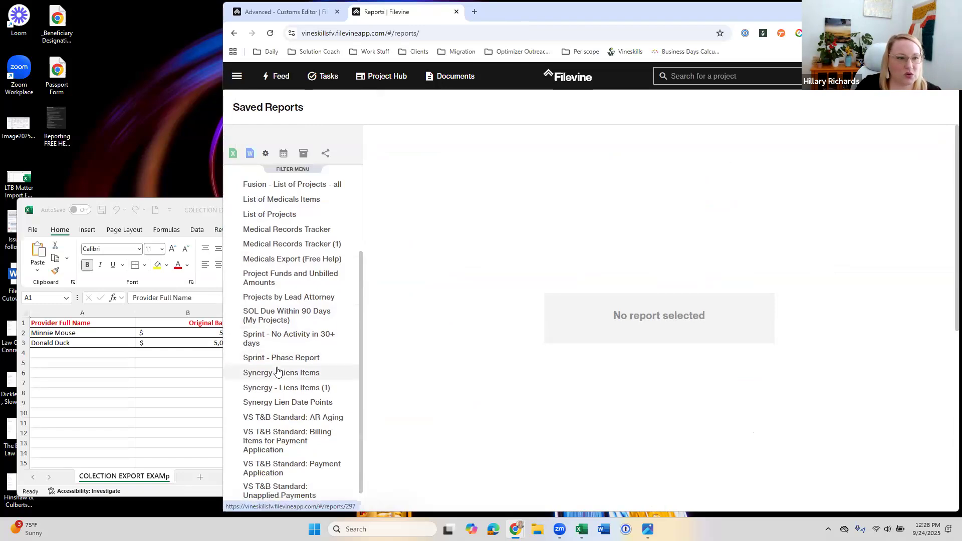
{"action": "left_click", "coordinate": [302, 234]}
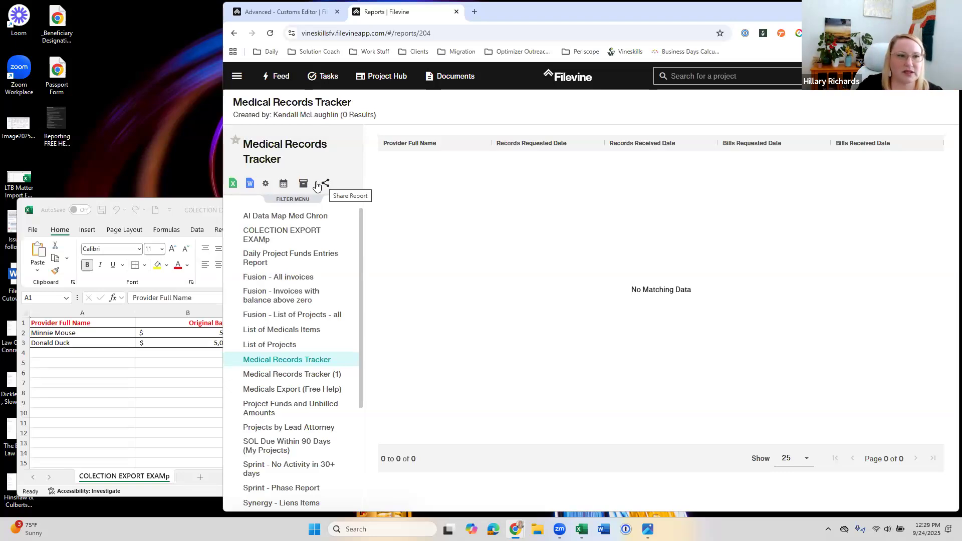
Step: Return to the Report Builder and look through My Reports and the report types available for a new report
{"action": "left_click", "coordinate": [234, 74]}
{"action": "left_click", "coordinate": [279, 259]}
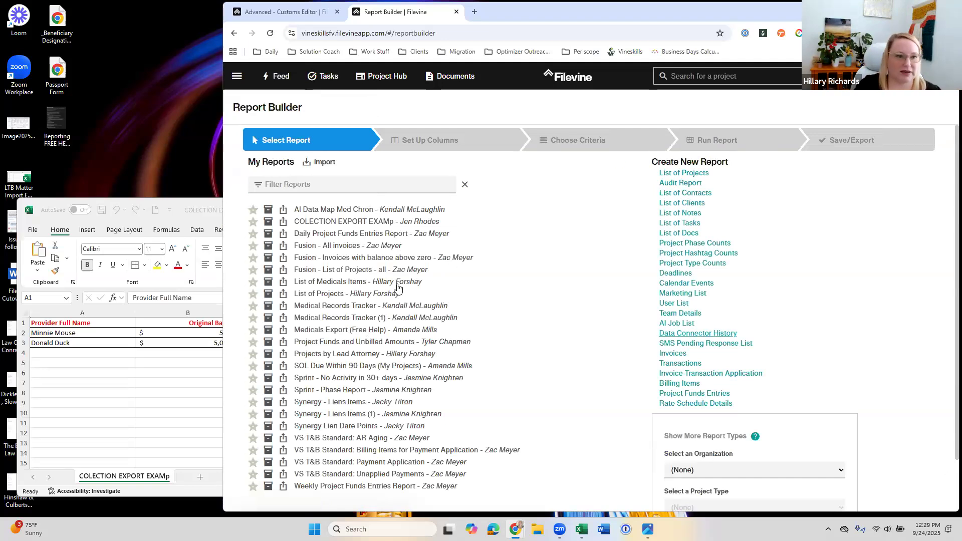
{"action": "scroll", "coordinate": [389, 376], "scroll_direction": "down", "scroll_amount": 1}
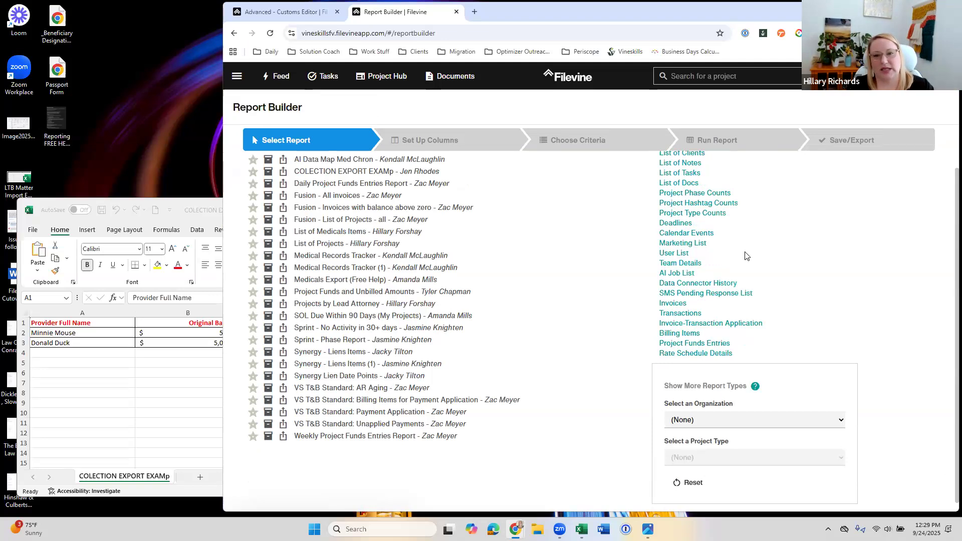
{"action": "scroll", "coordinate": [746, 256], "scroll_direction": "up", "scroll_amount": 1}
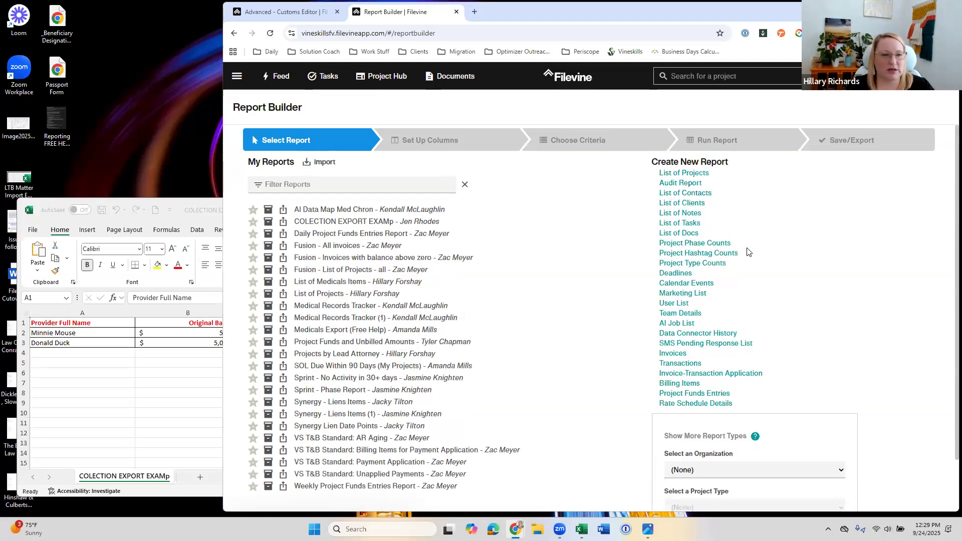
{"action": "scroll", "coordinate": [799, 277], "scroll_direction": "down", "scroll_amount": 1}
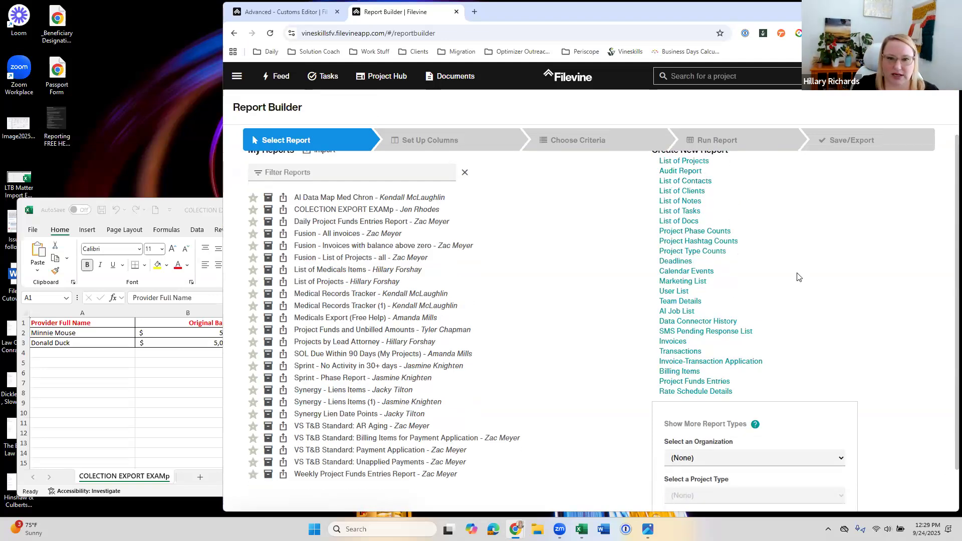
{"action": "scroll", "coordinate": [802, 279], "scroll_direction": "down", "scroll_amount": 1}
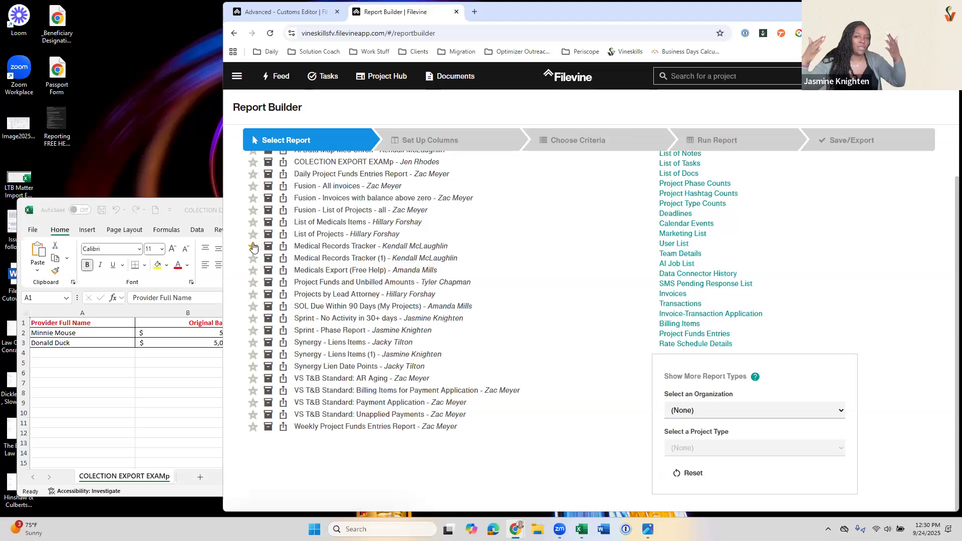
Step: Mark the List of Medicals Items and List of Projects reports as favorites in My Reports
{"action": "left_click", "coordinate": [253, 246]}
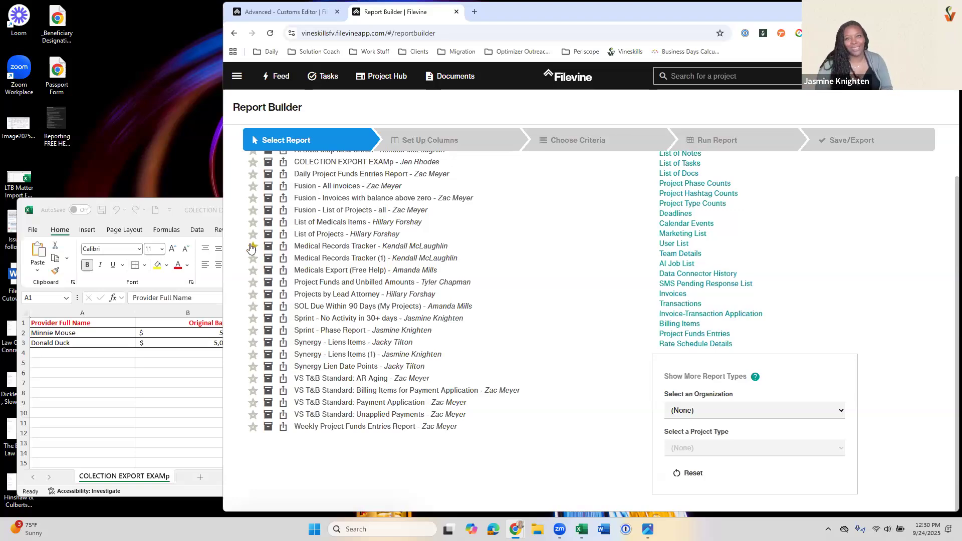
{"action": "left_click", "coordinate": [253, 234]}
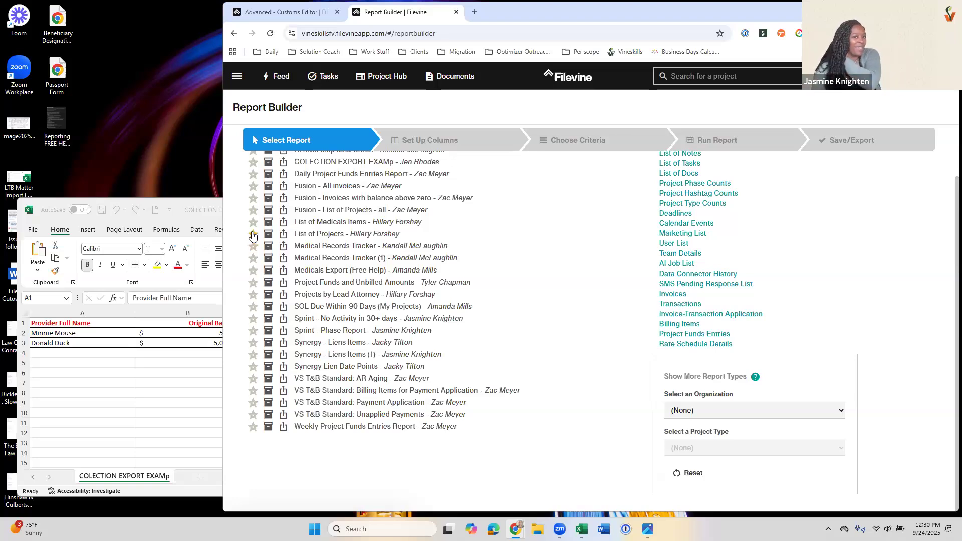
{"action": "scroll", "coordinate": [260, 201], "scroll_direction": "up", "scroll_amount": 1}
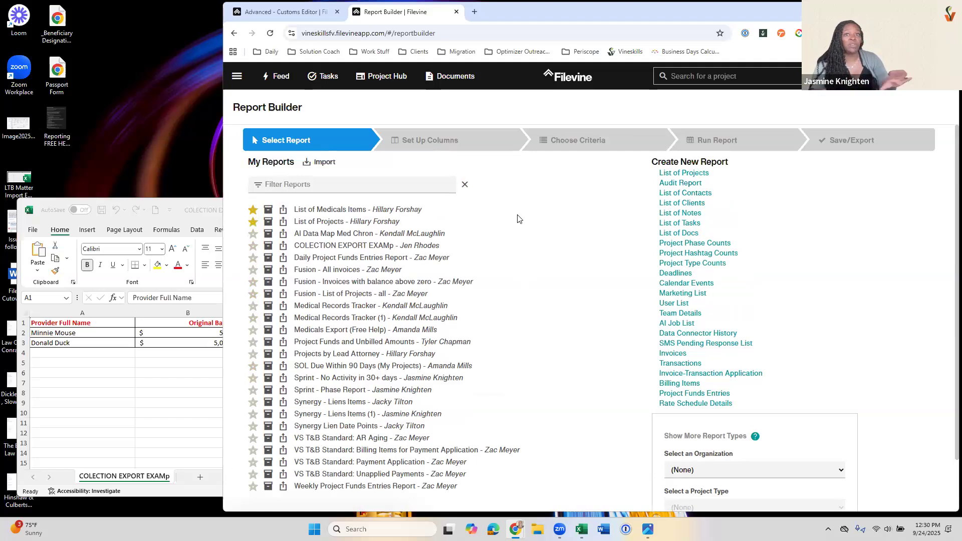
Step: Archive the List of Medicals Items report, leaving List of Projects unarchived
{"action": "left_click", "coordinate": [268, 223]}
{"action": "left_click", "coordinate": [649, 316]}
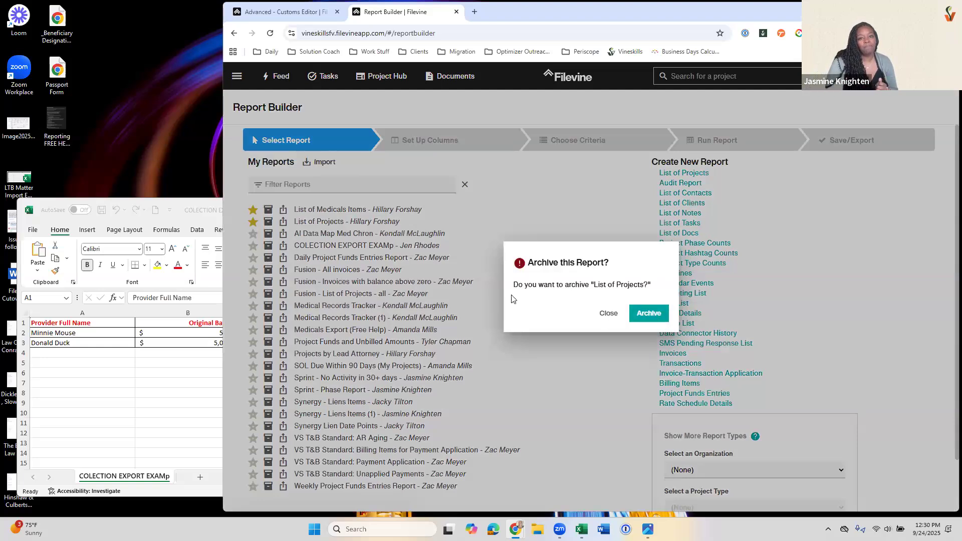
{"action": "left_click", "coordinate": [268, 209]}
{"action": "left_click", "coordinate": [647, 311]}
Step: Show the archived reports and unarchive the List of Medicals Items report
{"action": "scroll", "coordinate": [315, 393], "scroll_direction": "down", "scroll_amount": 1}
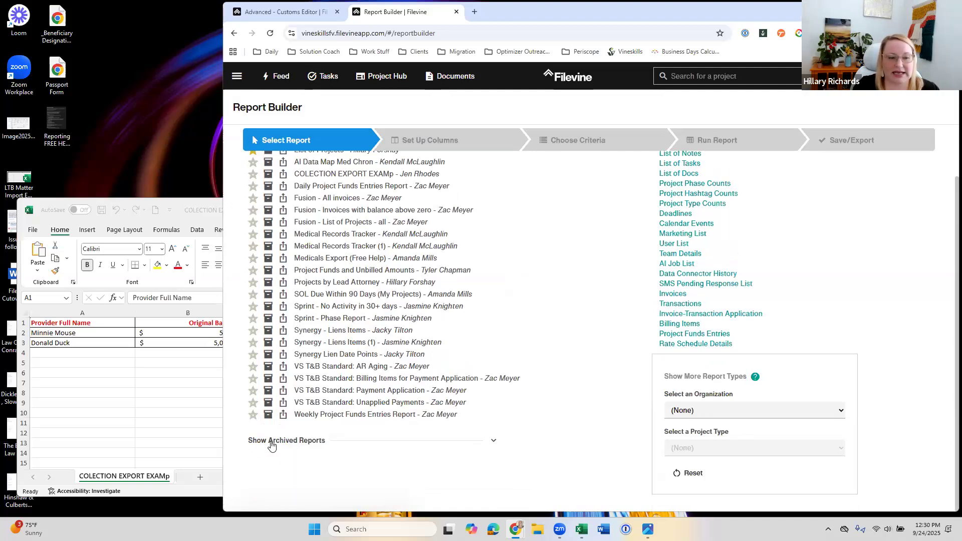
{"action": "left_click", "coordinate": [301, 444]}
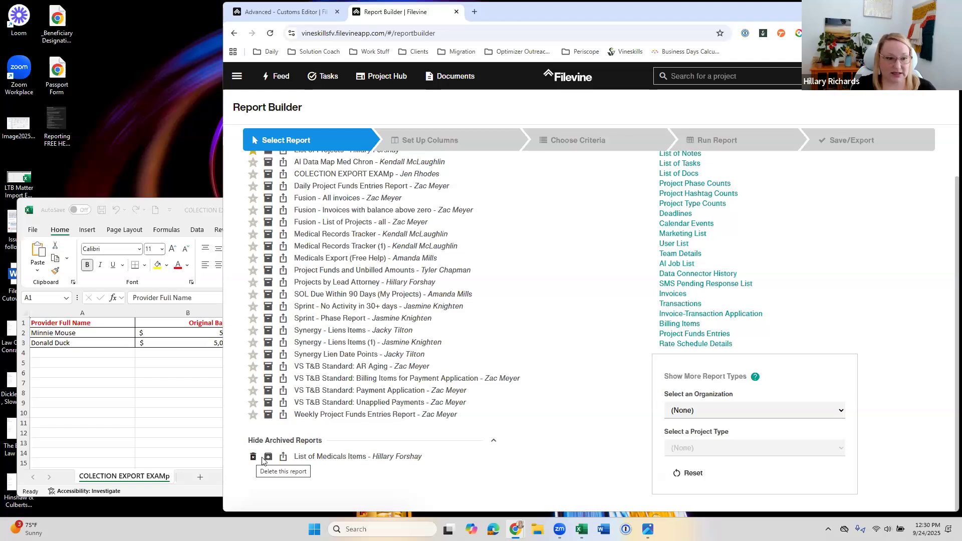
{"action": "left_click", "coordinate": [269, 457]}
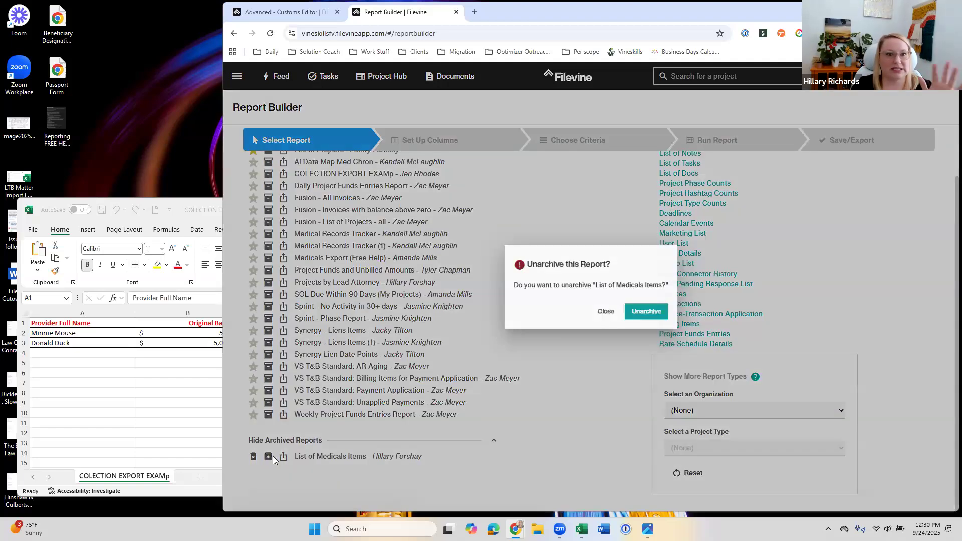
{"action": "left_click", "coordinate": [633, 314]}
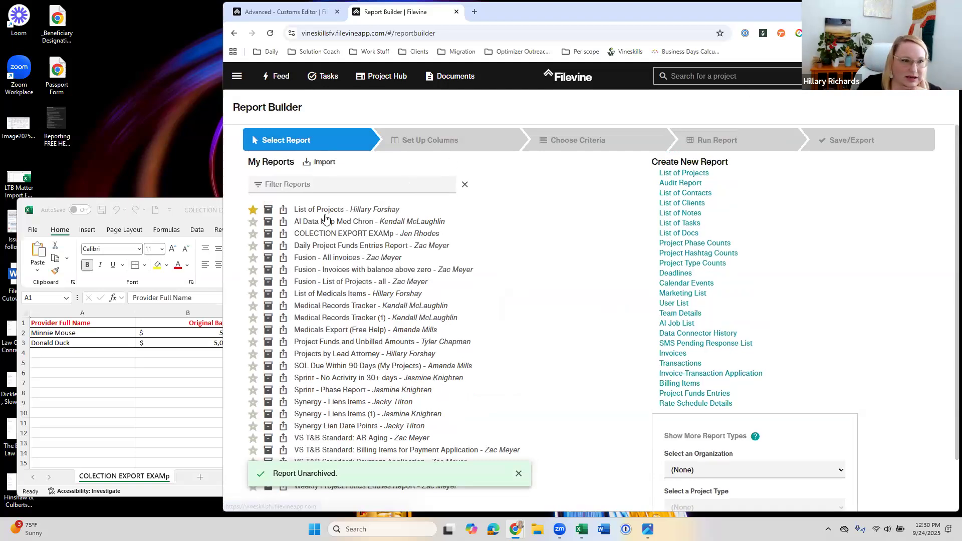
Step: Mark List of Medicals Items and Fusion - List of Projects - all as favorite reports
{"action": "left_click", "coordinate": [253, 211]}
{"action": "left_click", "coordinate": [253, 306]}
{"action": "left_click", "coordinate": [253, 329]}
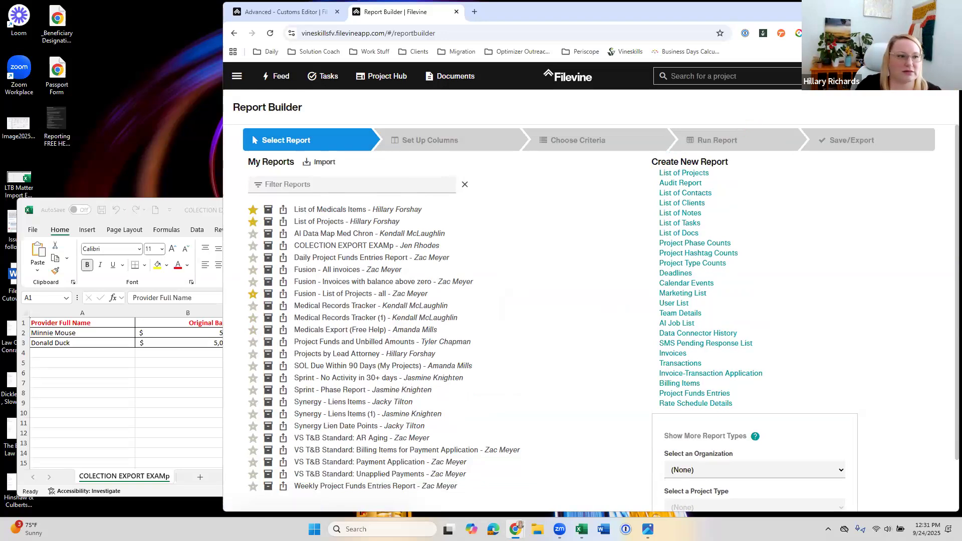
Step: Maximize the browser window, open the List of Projects report from My Reports, and go to its column setup
{"action": "mouse_move", "coordinate": [925, 10]}
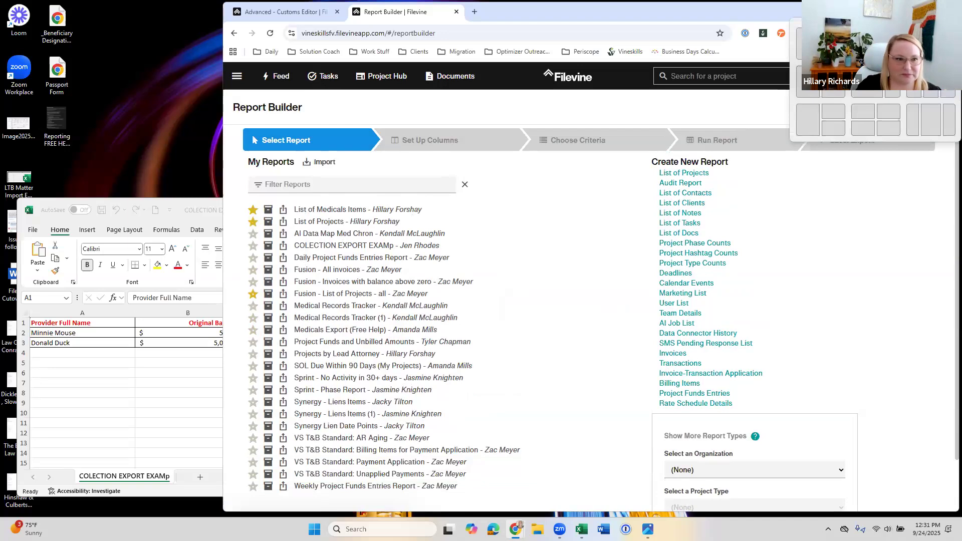
{"action": "left_click", "coordinate": [925, 11]}
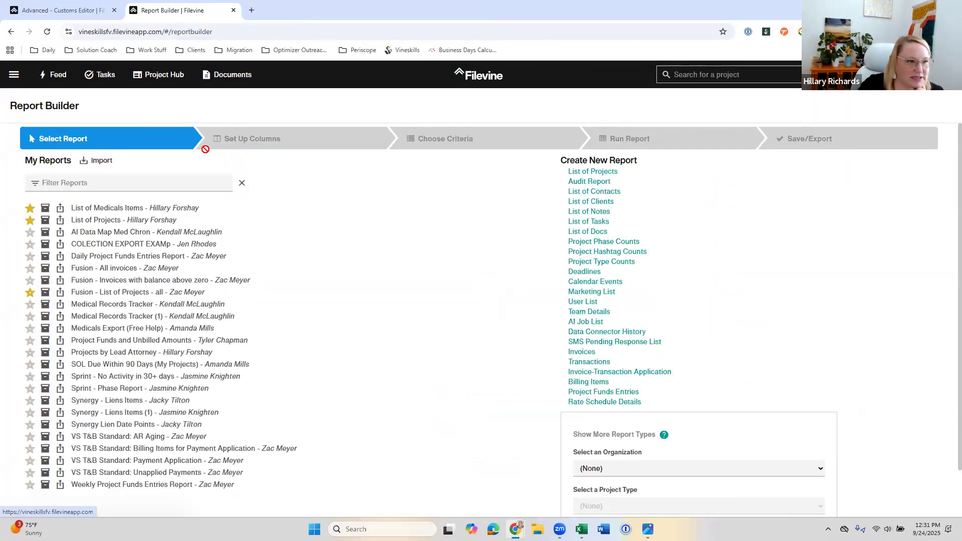
{"action": "left_click", "coordinate": [108, 221]}
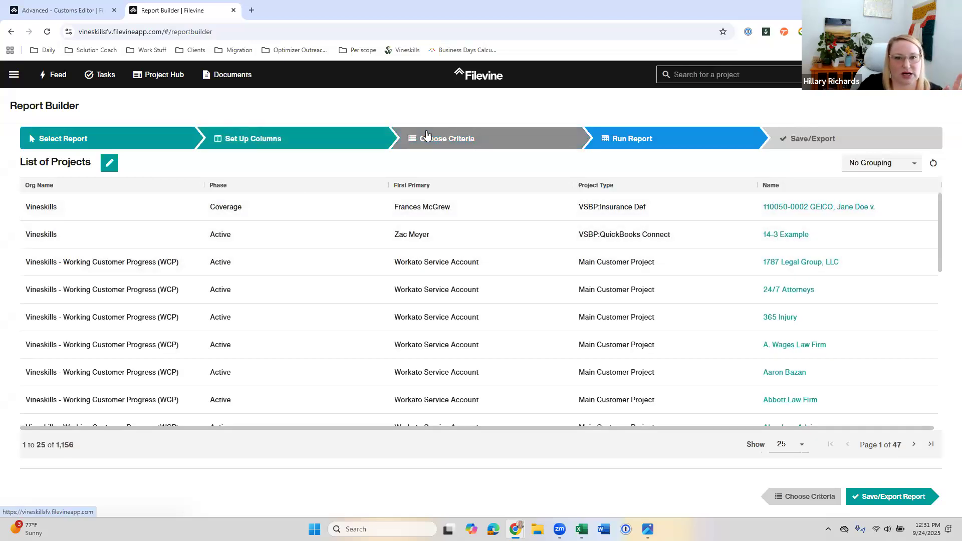
{"action": "left_click_drag", "start_coordinate": [514, 423], "coordinate": [605, 423]}
{"action": "scroll", "coordinate": [471, 328], "scroll_direction": "up", "scroll_amount": 3}
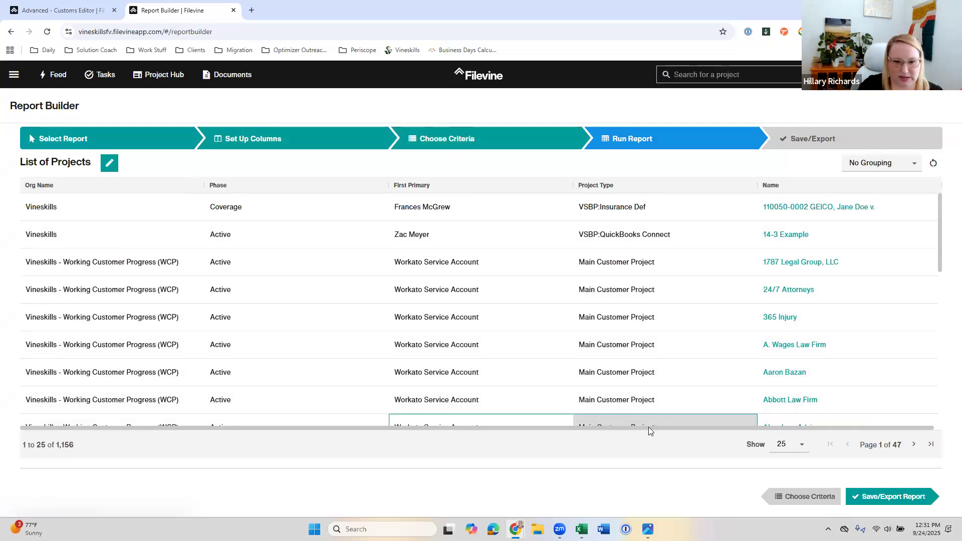
{"action": "left_click", "coordinate": [348, 148]}
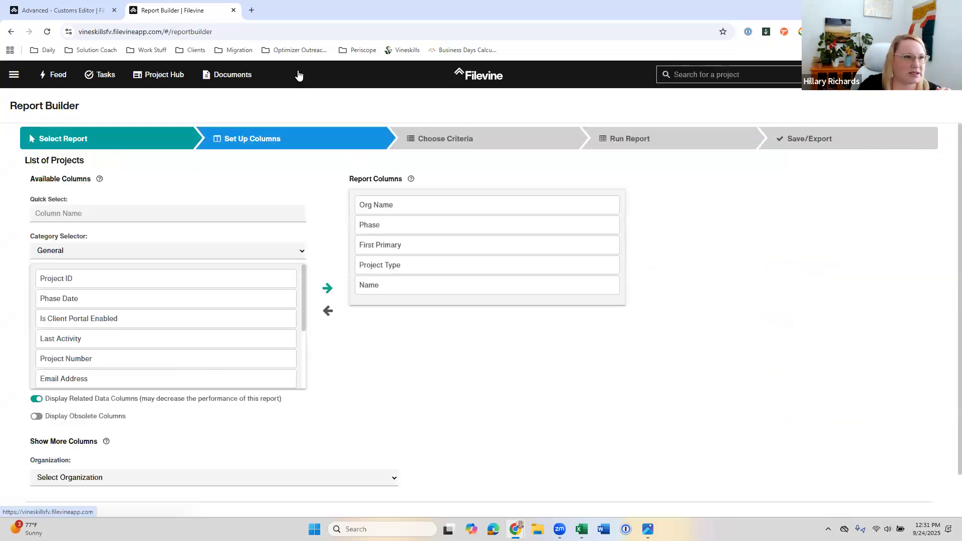
Step: Open the Darth Vader v. Uber project in the browser tab holding the Customs Editor
{"action": "left_click", "coordinate": [47, 11]}
{"action": "left_click", "coordinate": [726, 74]}
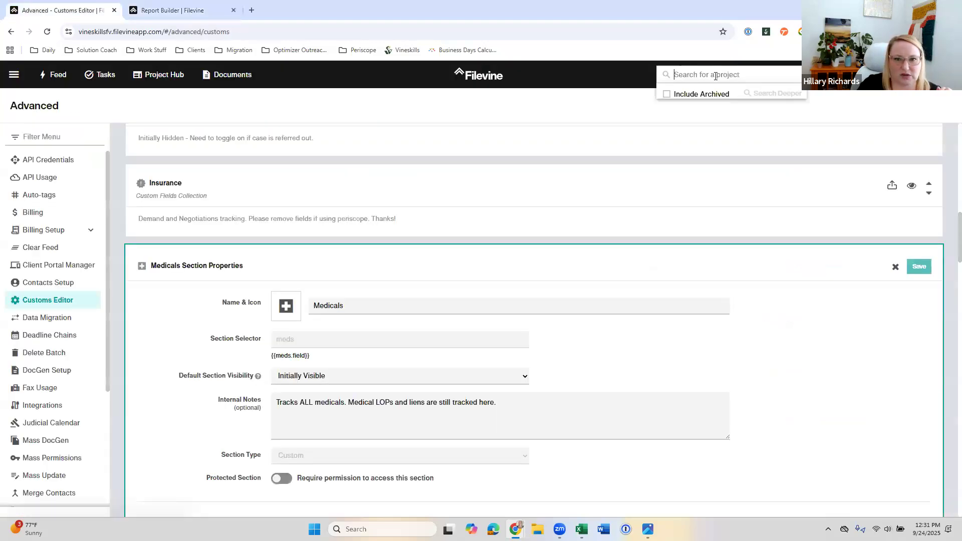
{"action": "left_click", "coordinate": [687, 116]}
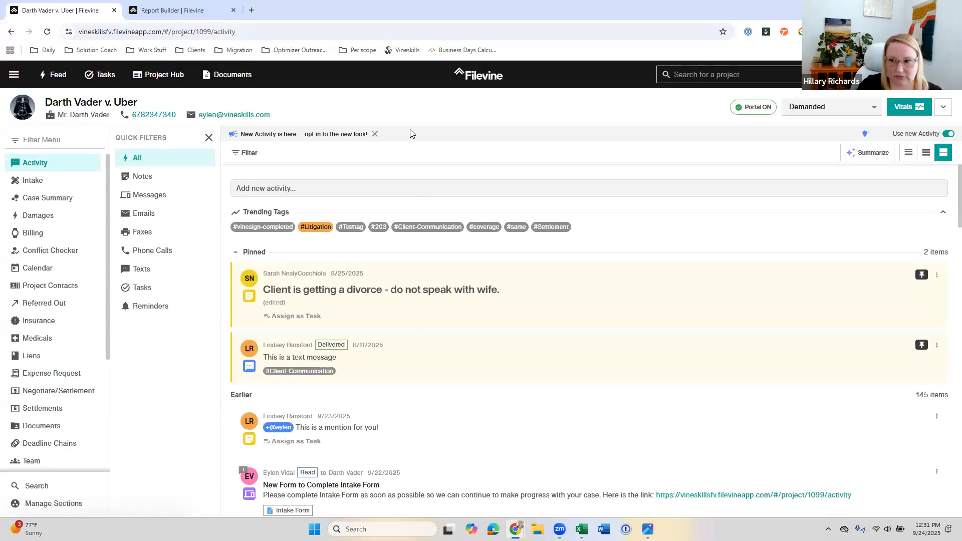
{"action": "left_click", "coordinate": [171, 10]}
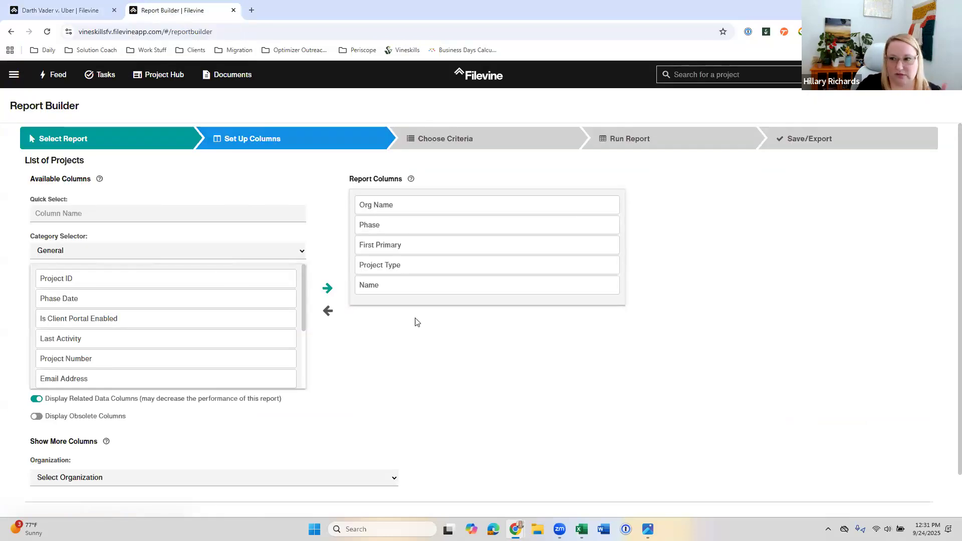
{"action": "left_click", "coordinate": [52, 11]}
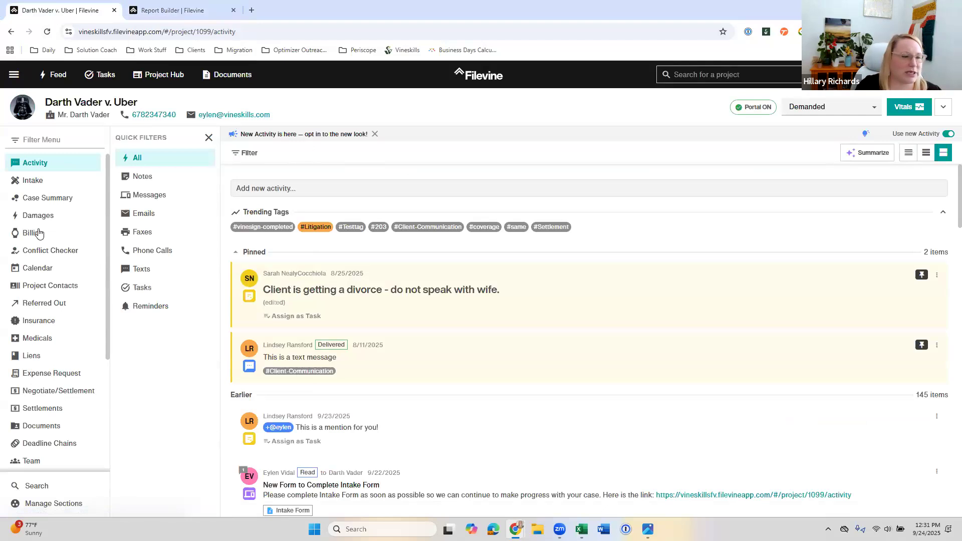
Step: Copy the Lead Attorney field label from Staff Team Assignments in the project's Case Summary
{"action": "left_click", "coordinate": [42, 199]}
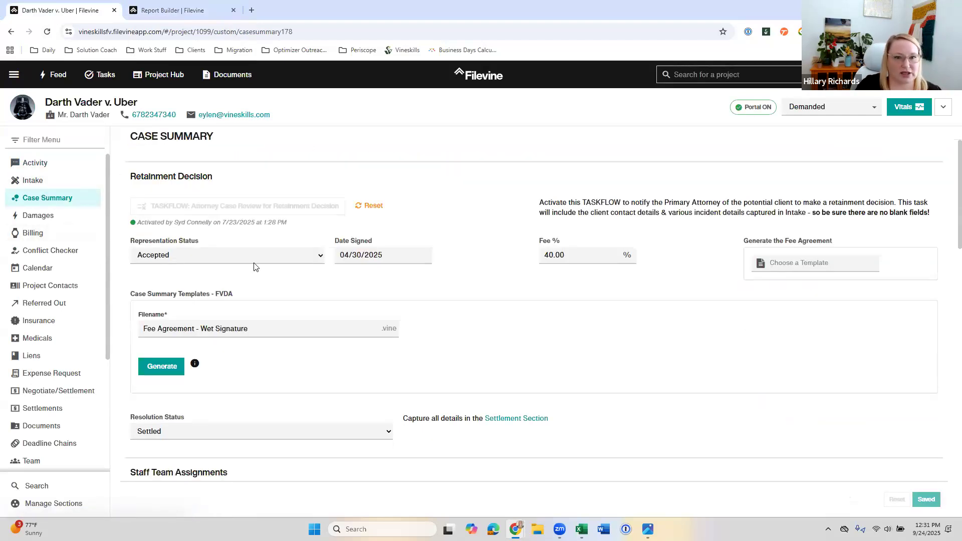
{"action": "scroll", "coordinate": [258, 263], "scroll_direction": "down", "scroll_amount": 3}
{"action": "scroll", "coordinate": [201, 297], "scroll_direction": "down", "scroll_amount": 1}
{"action": "left_click_drag", "start_coordinate": [188, 297], "coordinate": [127, 300]}
{"action": "key", "text": "ctrl+c"}
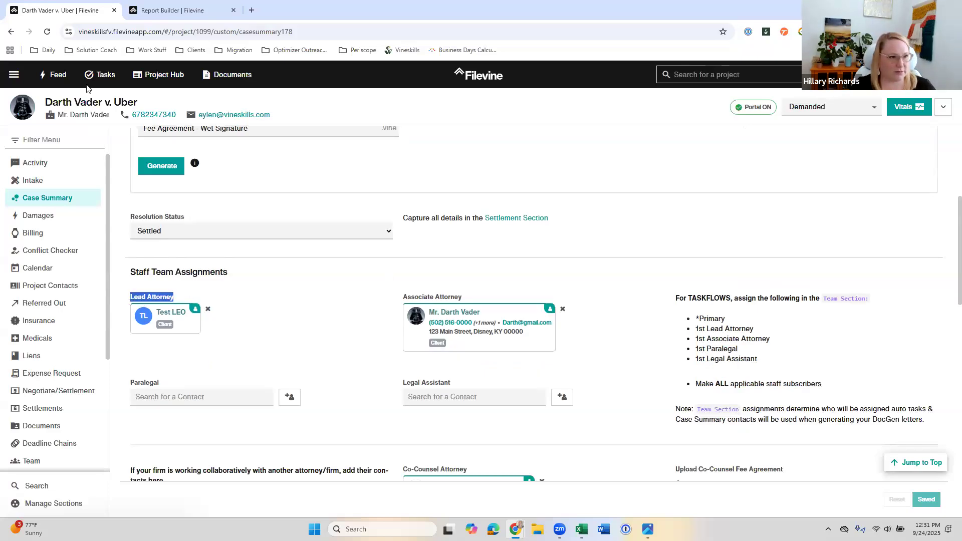
Step: Search the List of Projects report's available columns for Lead Attorney
{"action": "left_click", "coordinate": [147, 10]}
{"action": "left_click", "coordinate": [139, 210]}
{"action": "key", "text": "ctrl+v"}
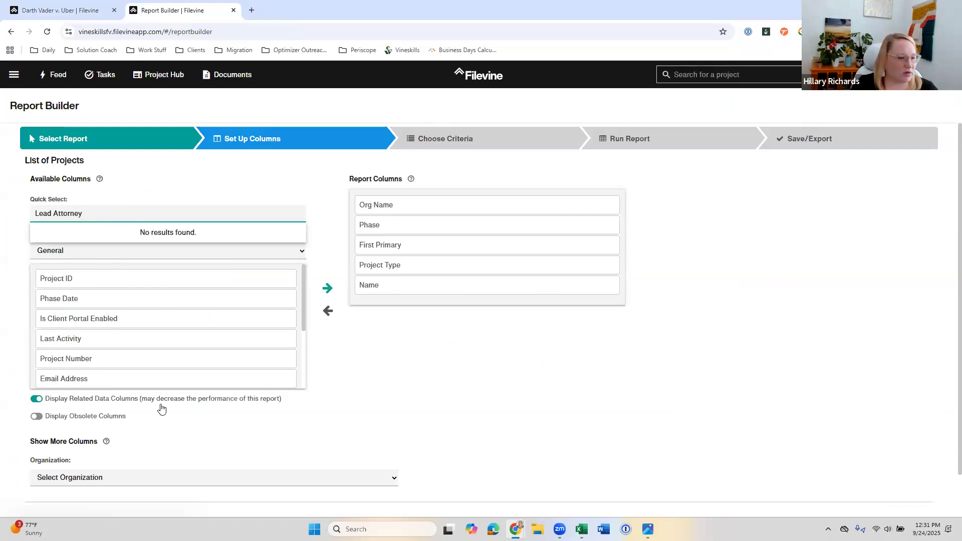
Step: Set the organization for showing more columns in the List of Projects report to Vineskills
{"action": "scroll", "coordinate": [106, 417], "scroll_direction": "down", "scroll_amount": 2}
{"action": "left_click", "coordinate": [106, 429]}
{"action": "left_click", "coordinate": [98, 435]}
{"action": "left_click", "coordinate": [99, 436]}
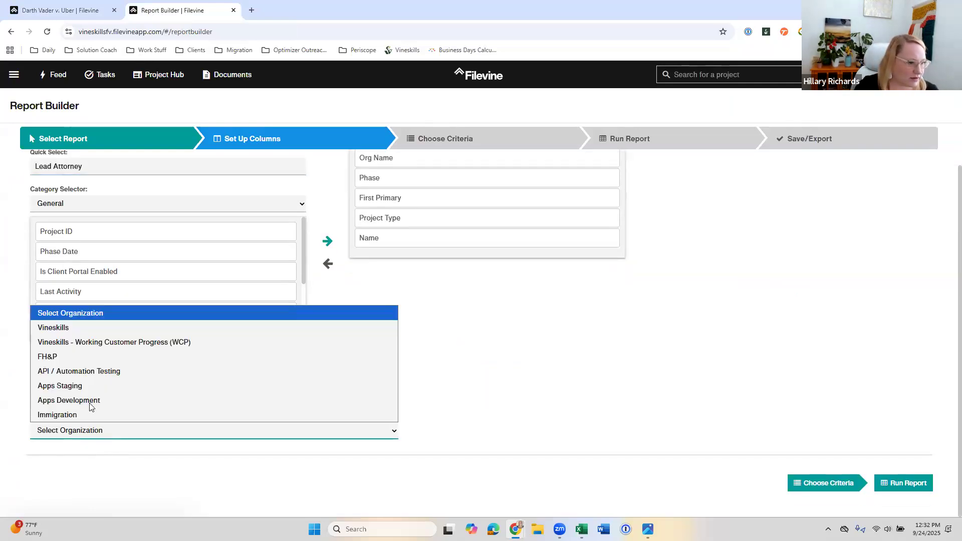
{"action": "left_click", "coordinate": [84, 328]}
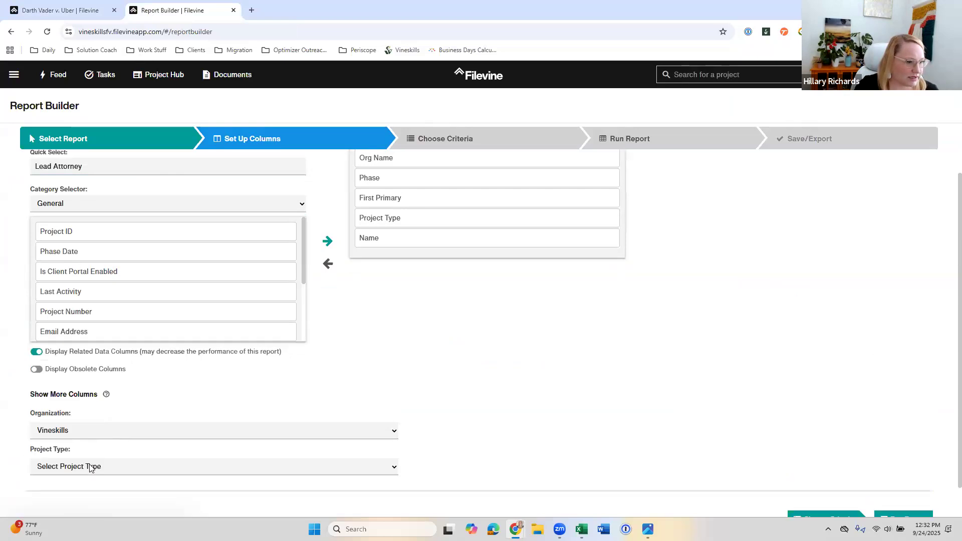
Step: Choose VSBP:Personal Injury as the project type whose columns are added to the available ones
{"action": "left_click", "coordinate": [91, 466]}
{"action": "scroll", "coordinate": [112, 396], "scroll_direction": "down", "scroll_amount": 5}
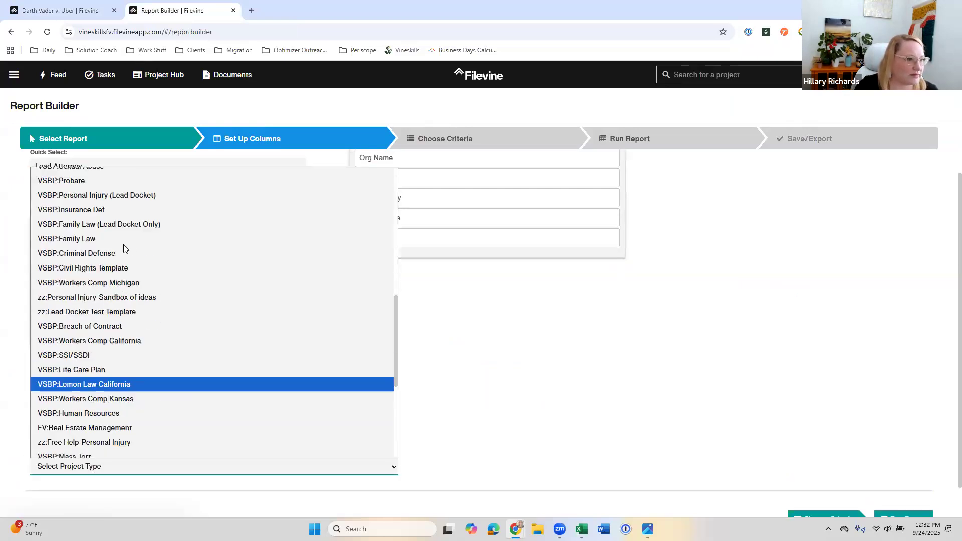
{"action": "scroll", "coordinate": [126, 210], "scroll_direction": "up", "scroll_amount": 2}
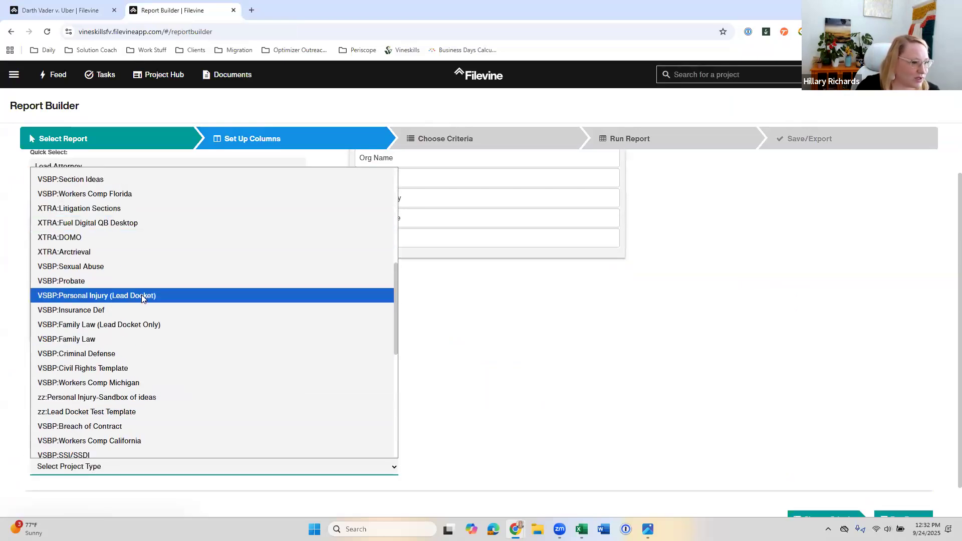
{"action": "scroll", "coordinate": [143, 297], "scroll_direction": "down", "scroll_amount": 5}
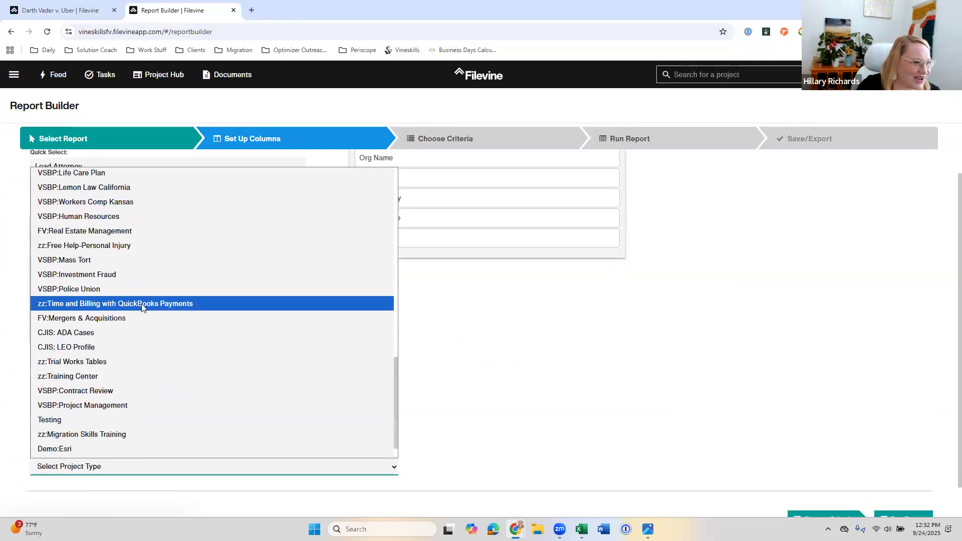
{"action": "scroll", "coordinate": [140, 314], "scroll_direction": "up", "scroll_amount": 2}
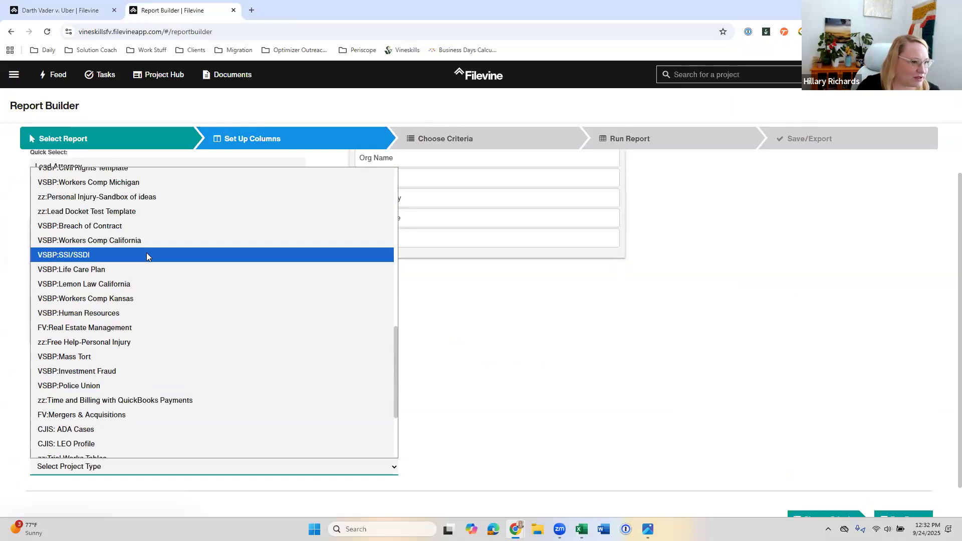
{"action": "scroll", "coordinate": [146, 256], "scroll_direction": "up", "scroll_amount": 10}
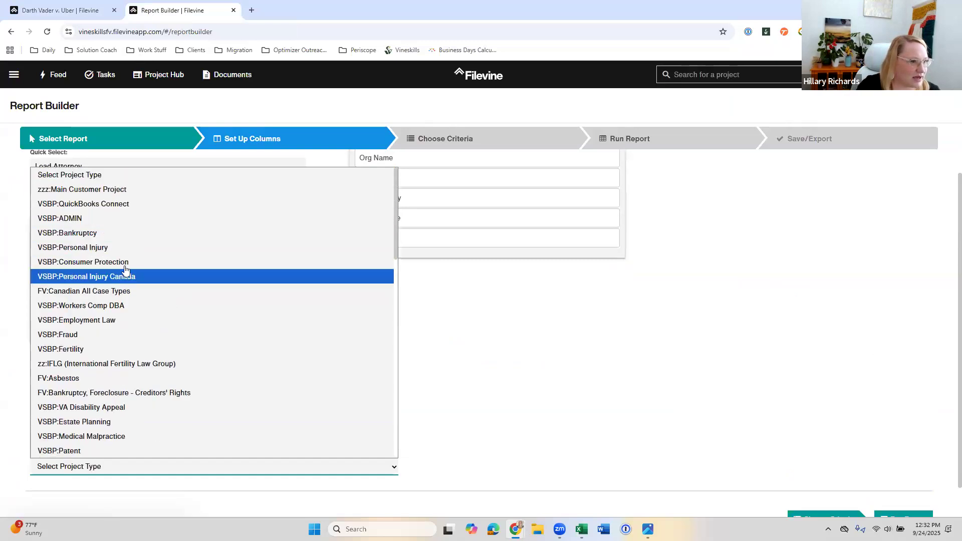
{"action": "left_click", "coordinate": [116, 247]}
{"action": "scroll", "coordinate": [279, 380], "scroll_direction": "down", "scroll_amount": 1}
{"action": "scroll", "coordinate": [323, 331], "scroll_direction": "up", "scroll_amount": 3}
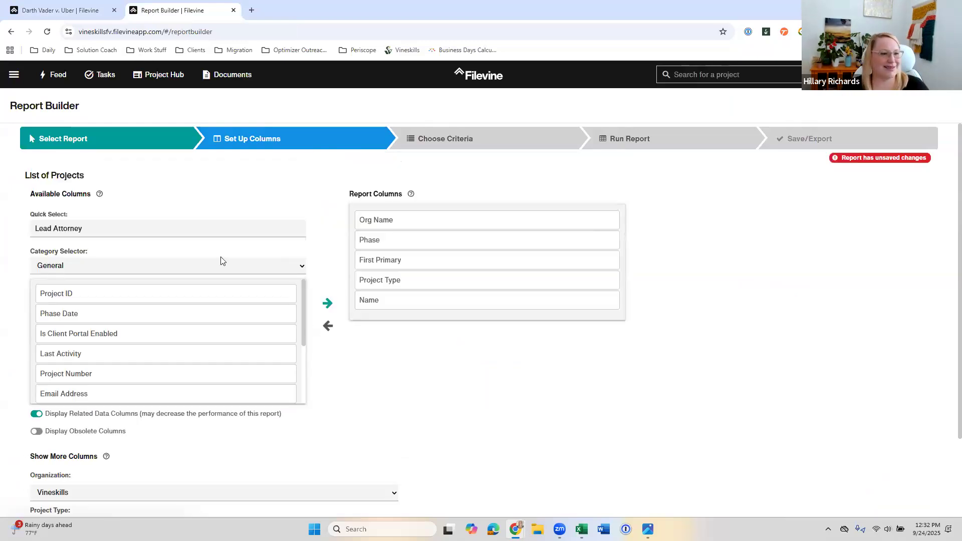
Step: Search the expanded available columns for Lead Attorney again and look through the matching fields
{"action": "left_click", "coordinate": [94, 228]}
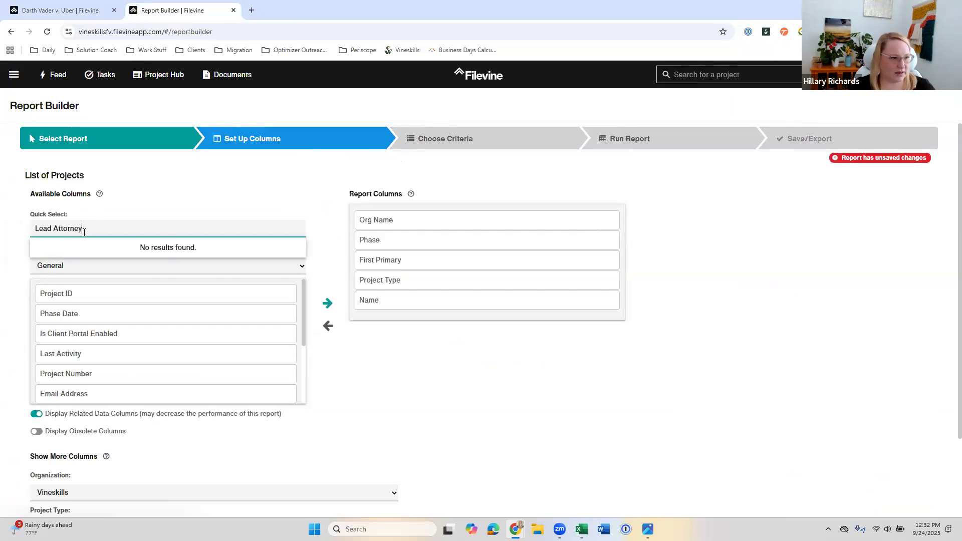
{"action": "key", "text": "ctrl+a"}
{"action": "key", "text": "BackSpace"}
{"action": "type", "text": "Lead Attorney"}
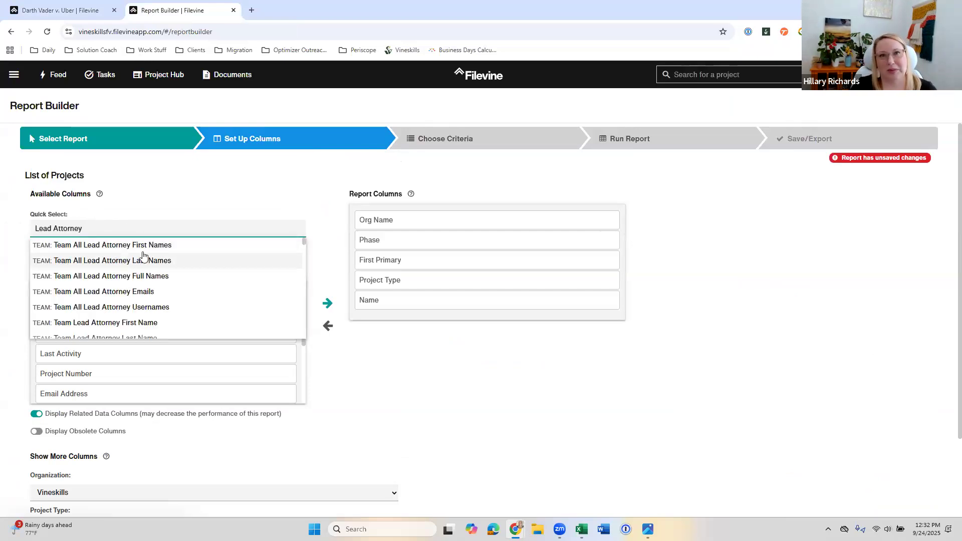
{"action": "scroll", "coordinate": [138, 270], "scroll_direction": "down", "scroll_amount": 10}
{"action": "scroll", "coordinate": [145, 282], "scroll_direction": "up", "scroll_amount": 10}
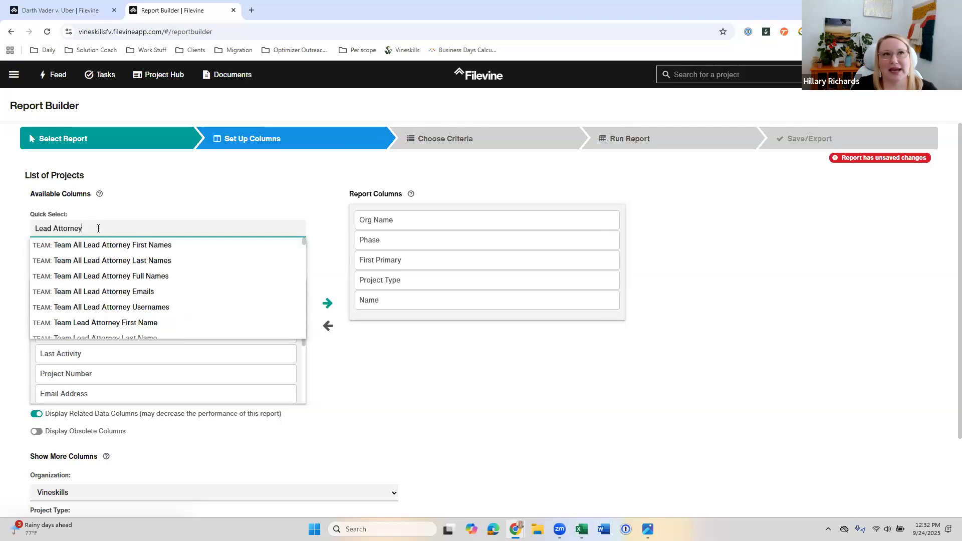
{"action": "scroll", "coordinate": [101, 307], "scroll_direction": "down", "scroll_amount": 10}
{"action": "scroll", "coordinate": [164, 291], "scroll_direction": "up", "scroll_amount": 10}
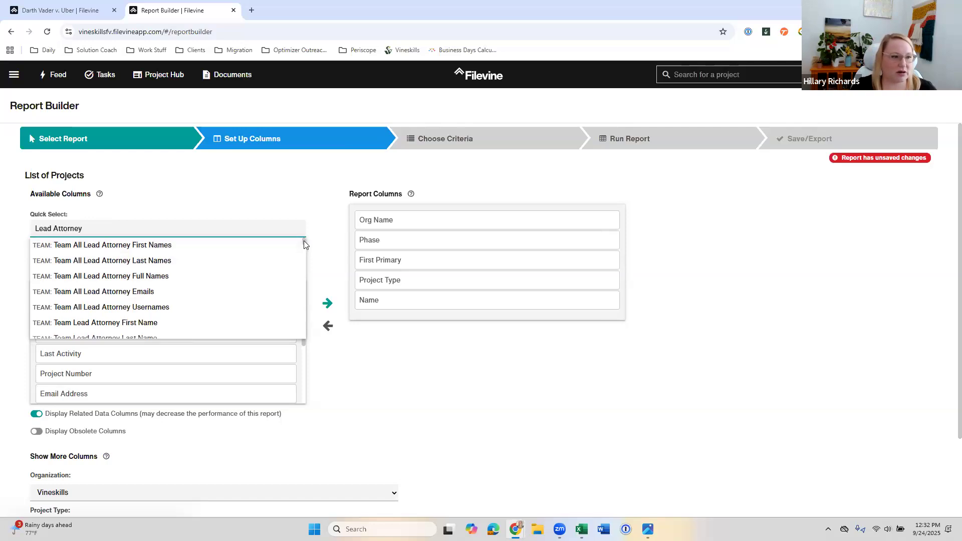
{"action": "left_click", "coordinate": [135, 207]}
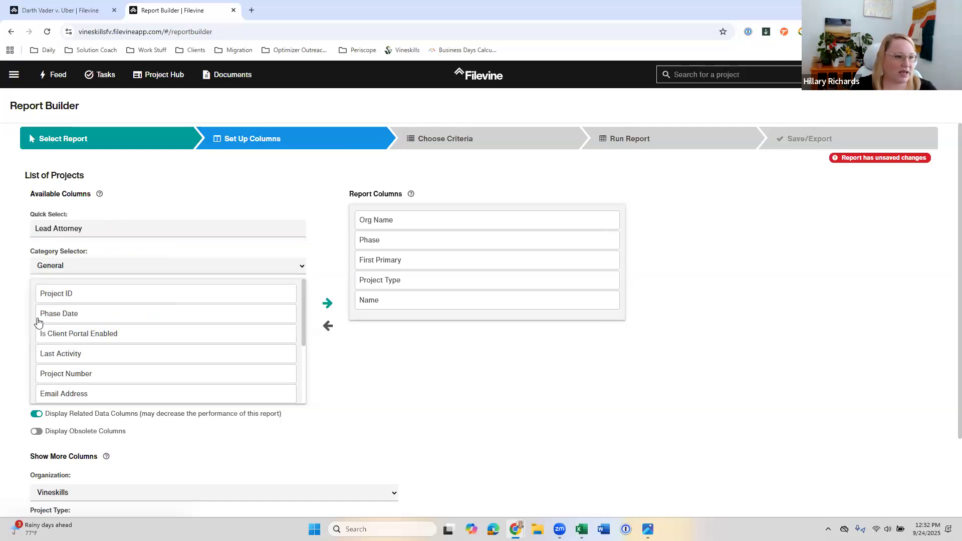
Step: Browse the available columns in the Case Summary category, and return to the Lead Attorney search matches
{"action": "left_click", "coordinate": [55, 265]}
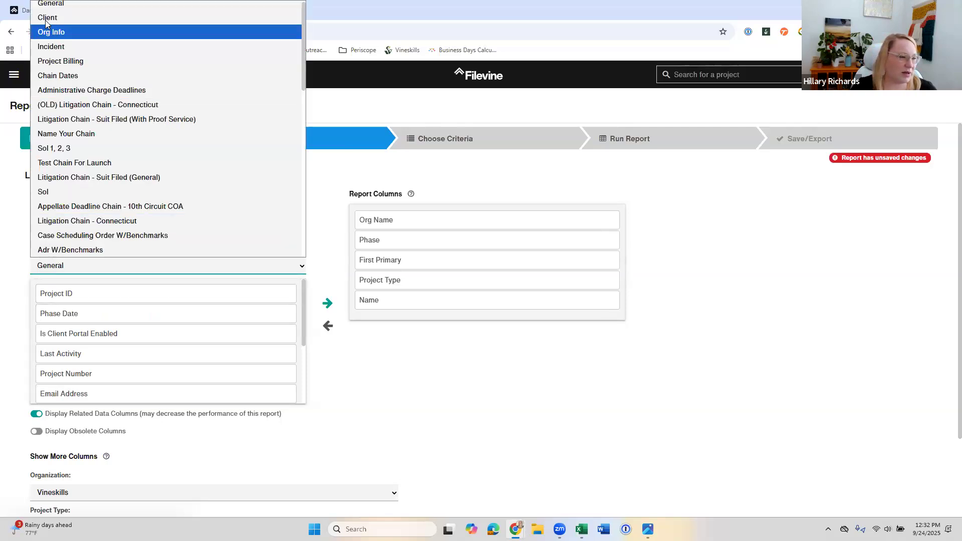
{"action": "scroll", "coordinate": [77, 165], "scroll_direction": "down", "scroll_amount": 5}
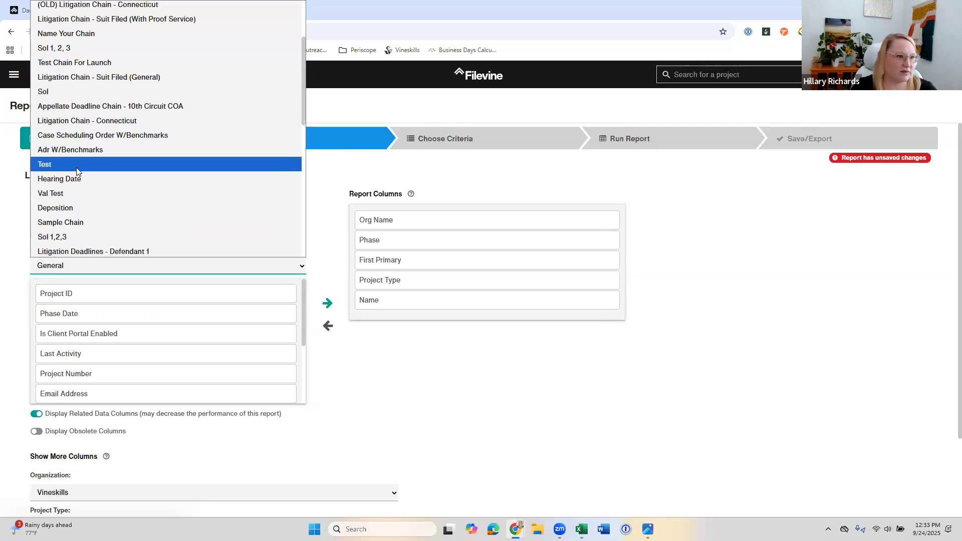
{"action": "scroll", "coordinate": [76, 170], "scroll_direction": "down", "scroll_amount": 2}
{"action": "scroll", "coordinate": [77, 170], "scroll_direction": "down", "scroll_amount": 4}
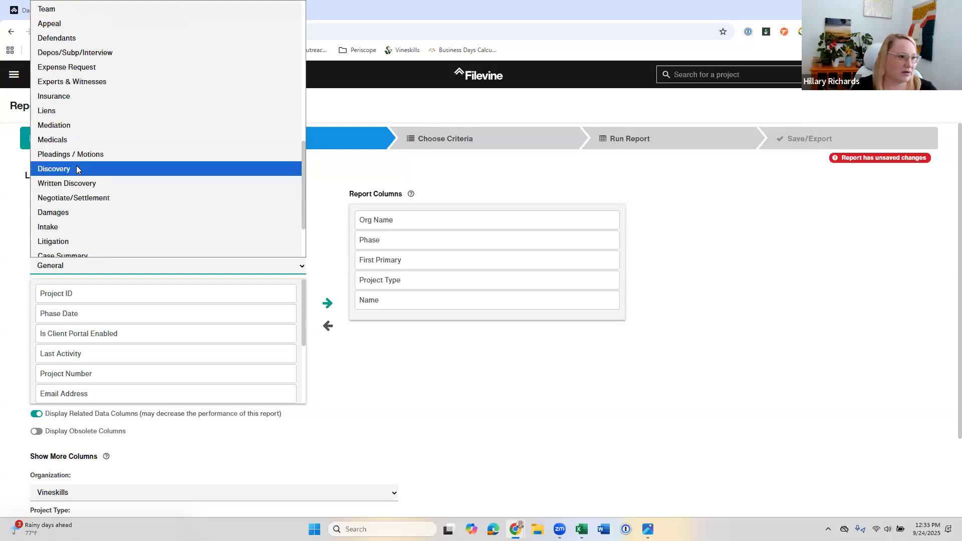
{"action": "left_click", "coordinate": [75, 178]}
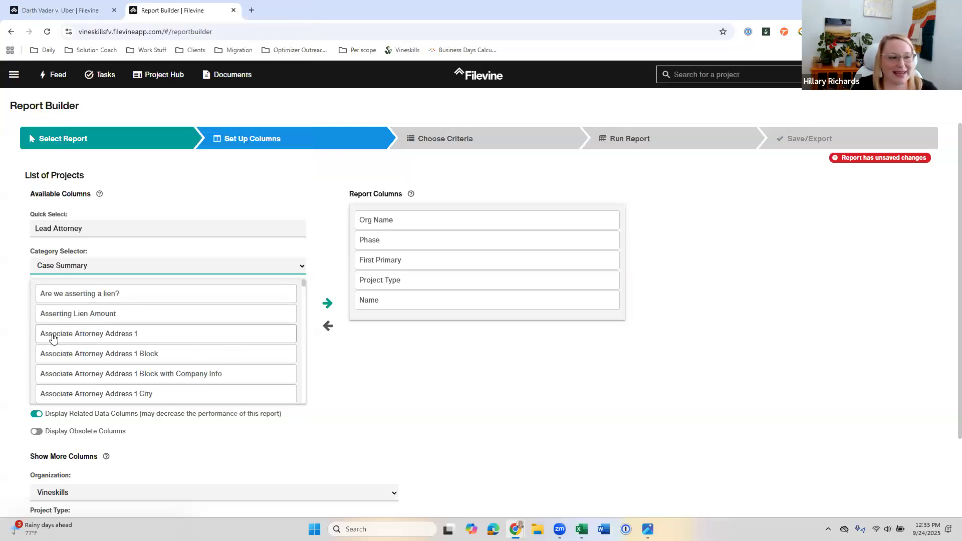
{"action": "scroll", "coordinate": [135, 365], "scroll_direction": "down", "scroll_amount": 15}
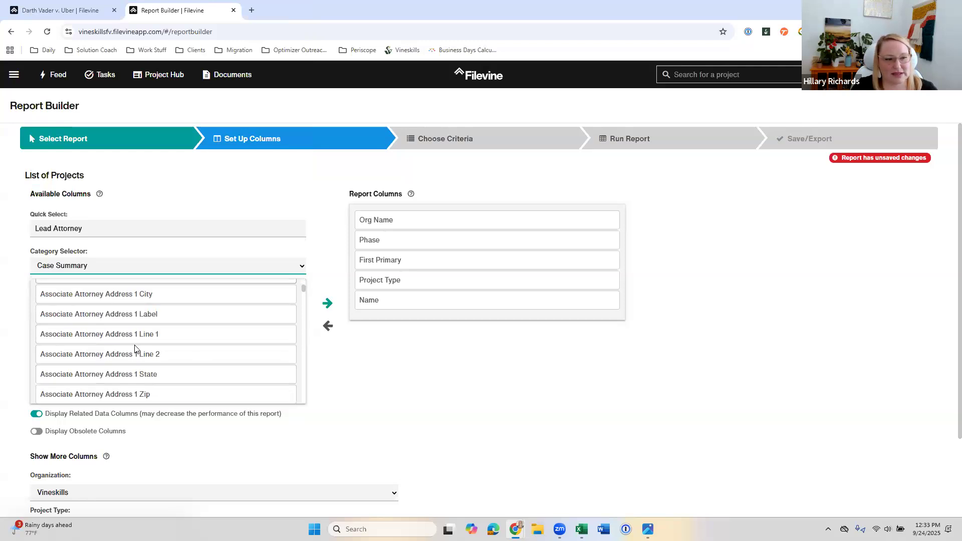
{"action": "left_click", "coordinate": [107, 230]}
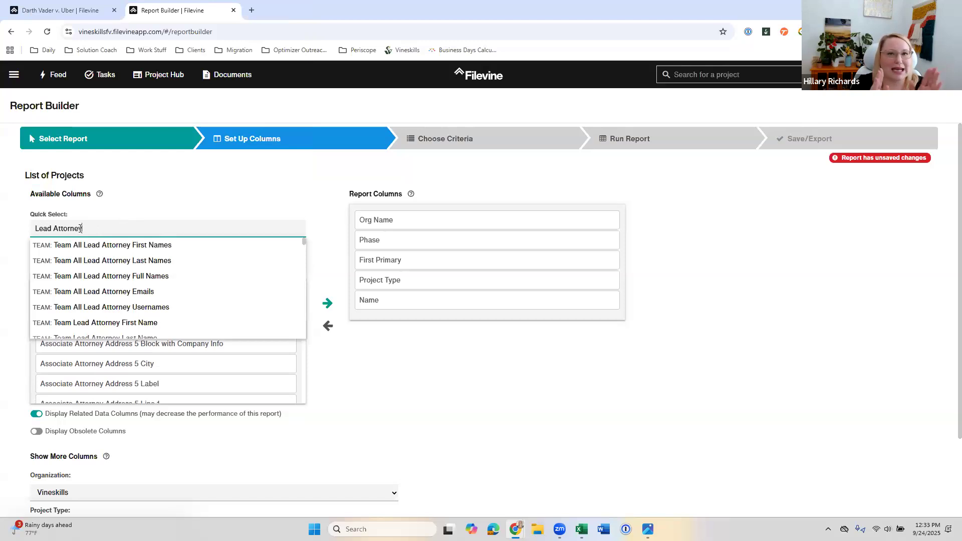
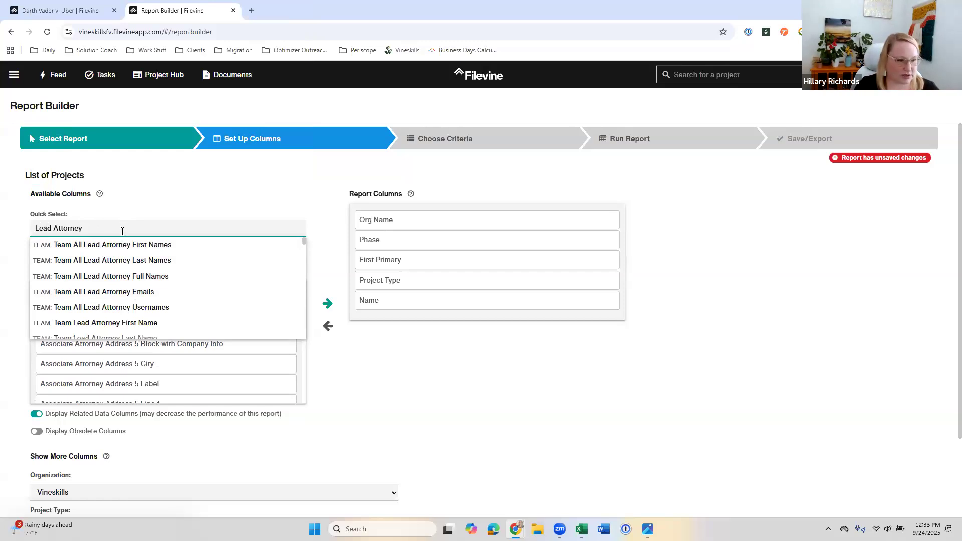
Step: Narrow the column search to Lead Attorney full, add Case Summary's Lead Attorney Full Name, and remove the accidentally added Associate Attorney Address 4 Zip column
{"action": "type", "text": "full"}
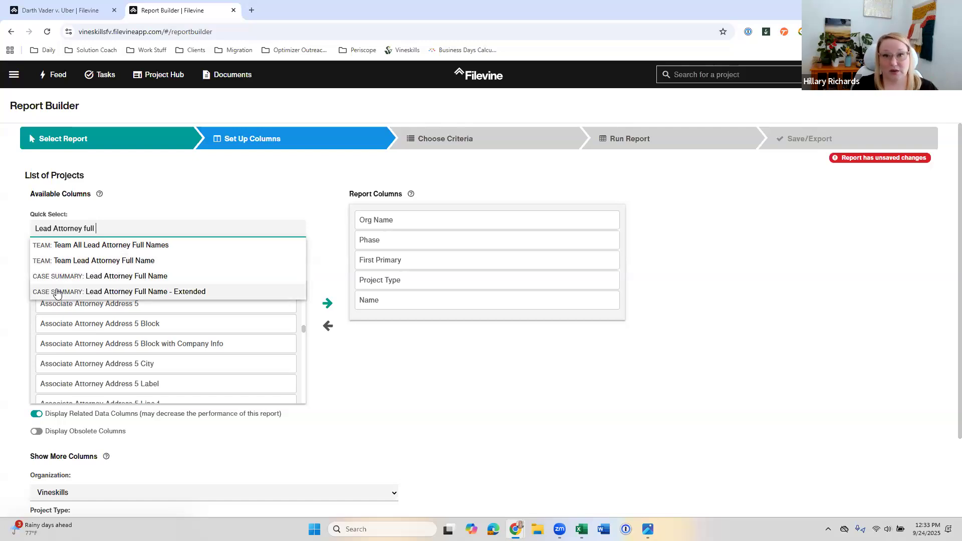
{"action": "left_click", "coordinate": [152, 279]}
{"action": "double_click", "coordinate": [150, 283]}
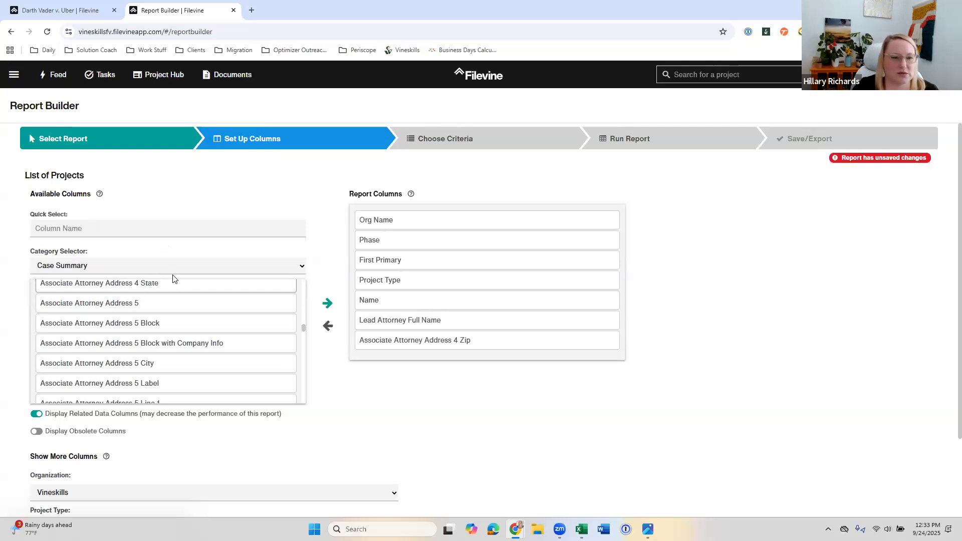
{"action": "double_click", "coordinate": [438, 341]}
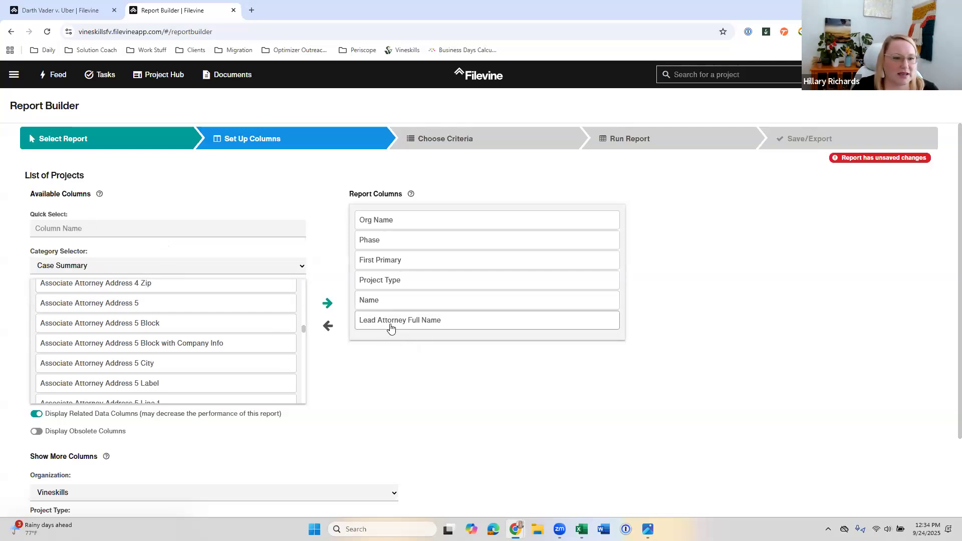
Step: Remove Org Name from the report columns, move Name to the start, and place Lead Attorney Full Name before Project Type
{"action": "double_click", "coordinate": [393, 226]}
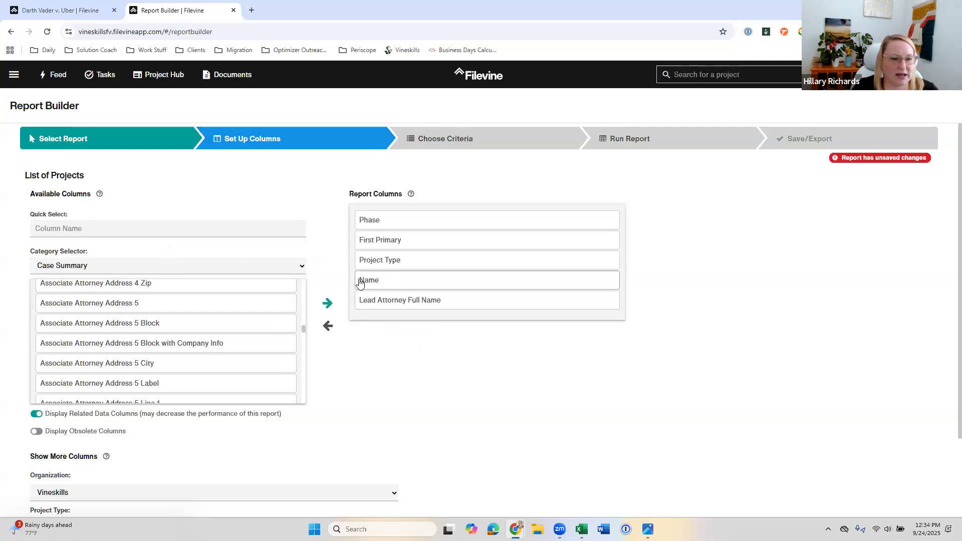
{"action": "left_click_drag", "start_coordinate": [399, 286], "coordinate": [389, 221]}
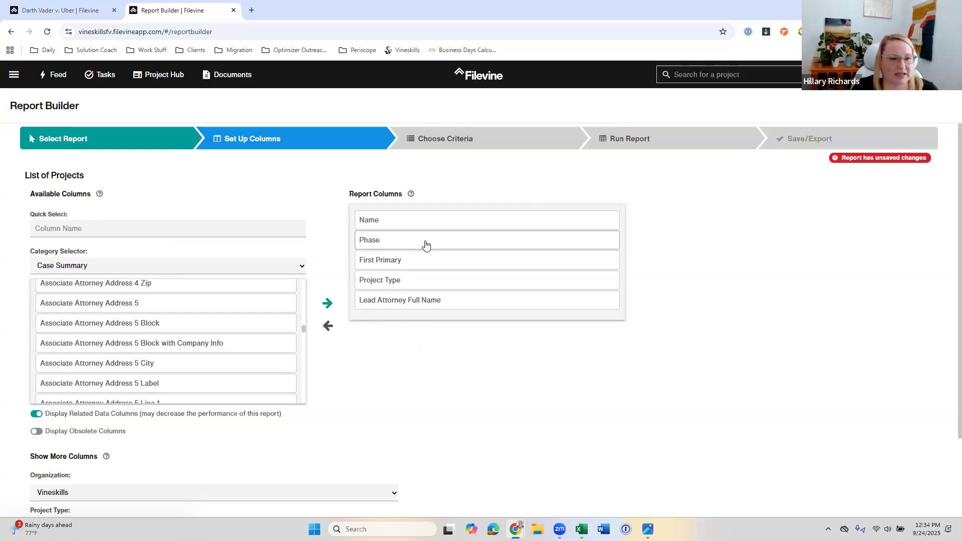
{"action": "left_click_drag", "start_coordinate": [399, 301], "coordinate": [404, 281]}
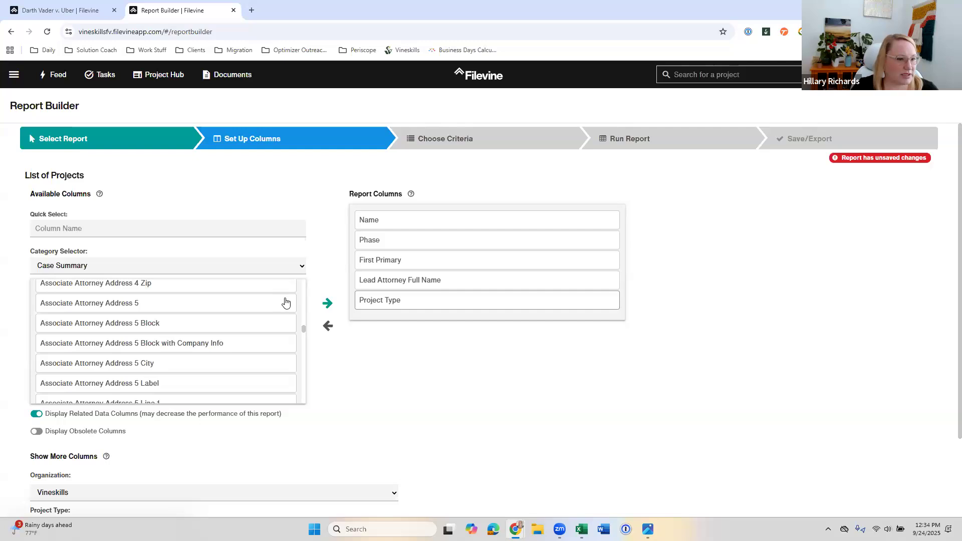
Step: Copy the Paralegal label from the Darth Vader v. Uber project and use it to add Case Summary's Paralegal Full Name column to the report
{"action": "left_click", "coordinate": [78, 11]}
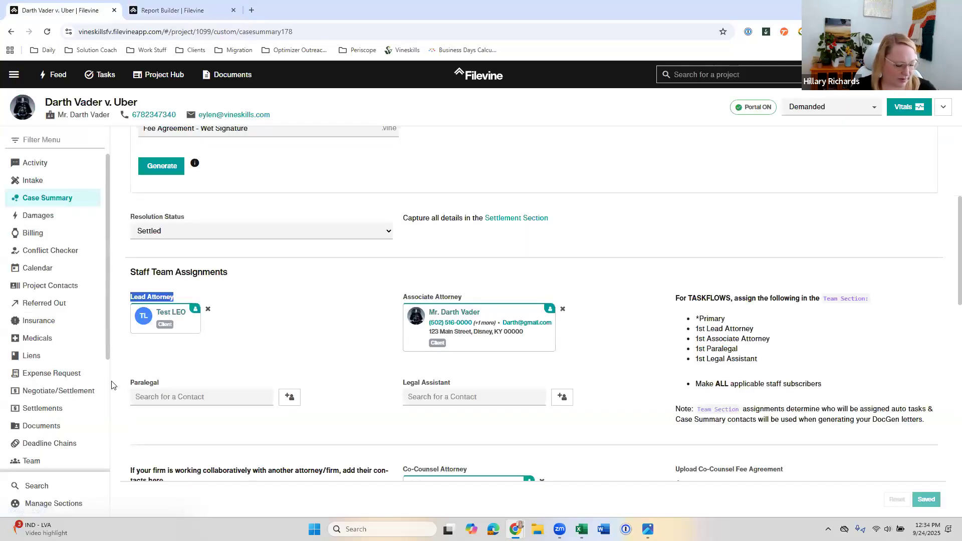
{"action": "triple_click", "coordinate": [144, 383]}
{"action": "key", "text": "ctrl+c"}
{"action": "left_click", "coordinate": [172, 10]}
{"action": "left_click", "coordinate": [132, 228]}
{"action": "key", "text": "ctrl+v"}
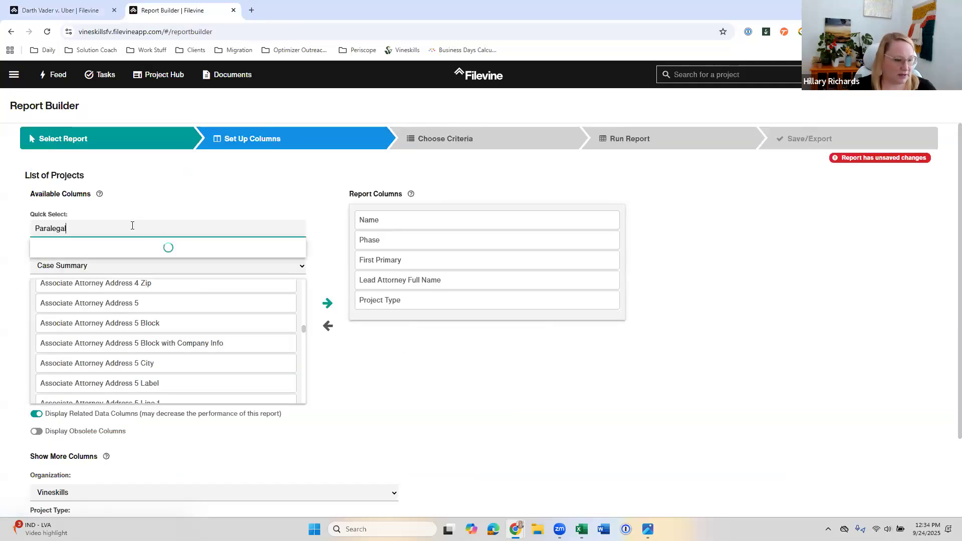
{"action": "type", "text": "full name"}
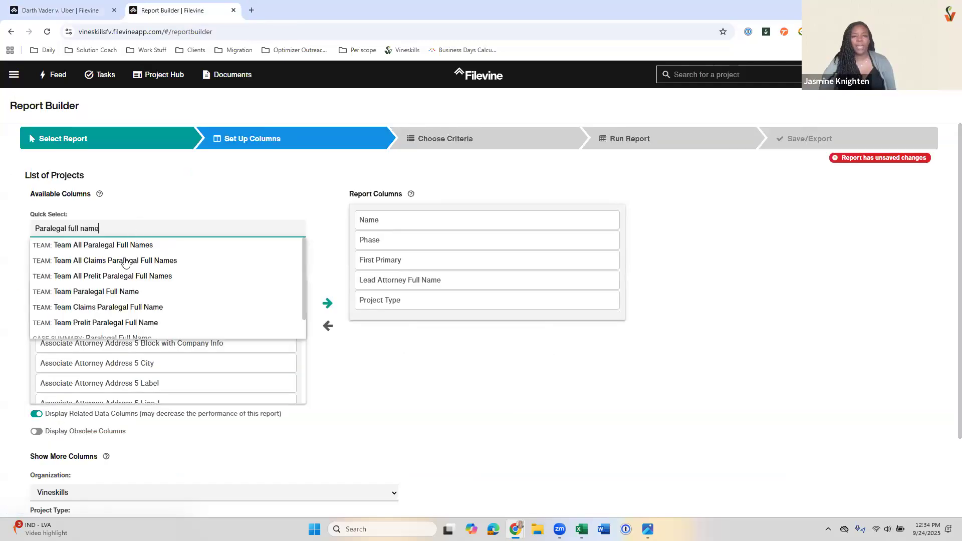
{"action": "scroll", "coordinate": [122, 264], "scroll_direction": "down", "scroll_amount": 1}
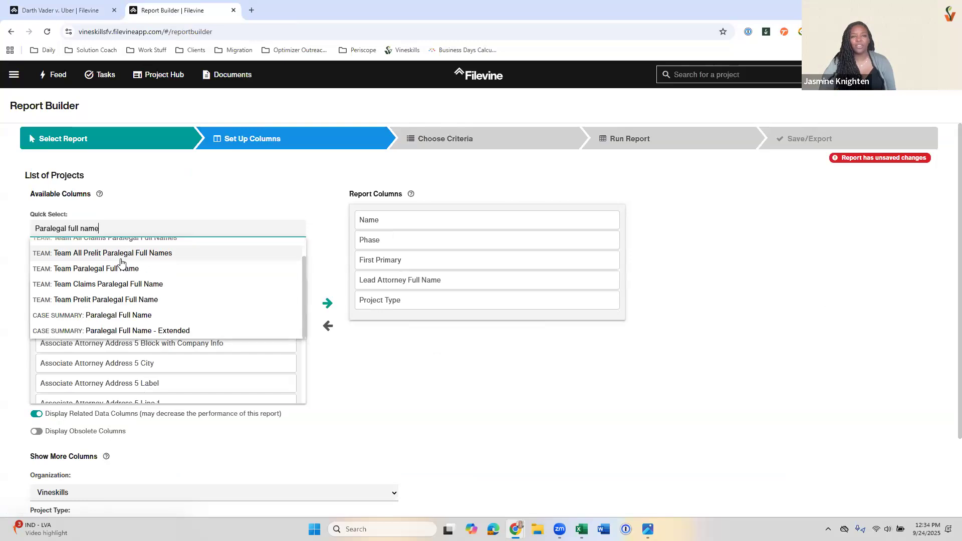
{"action": "left_click", "coordinate": [106, 321]}
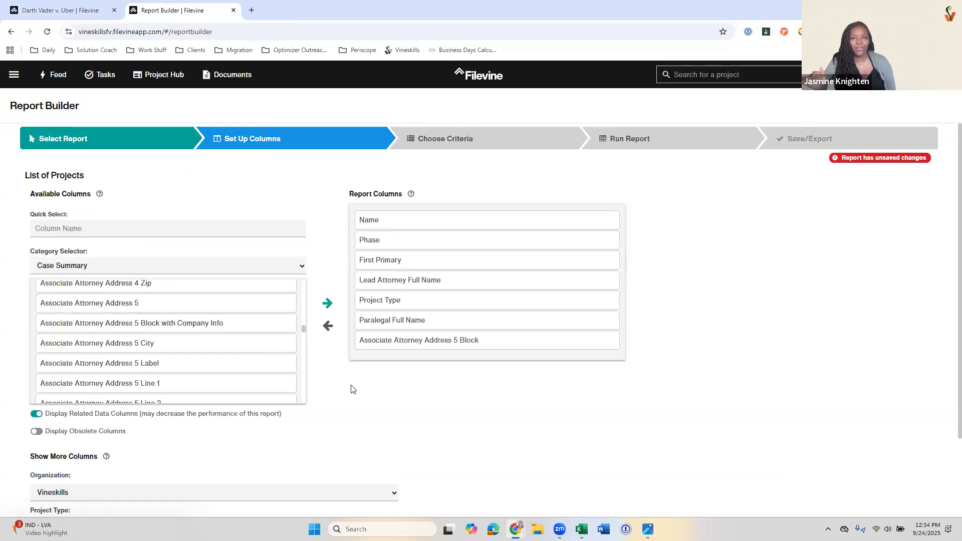
Step: Turn off the display of related data columns and remove Associate Attorney Address 5 Block from the report columns
{"action": "scroll", "coordinate": [351, 390], "scroll_direction": "down", "scroll_amount": 2}
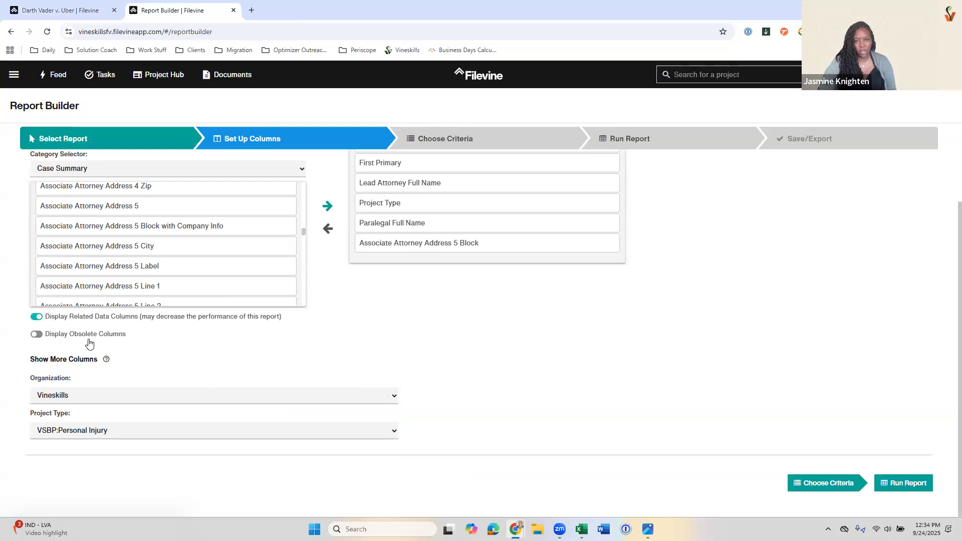
{"action": "scroll", "coordinate": [90, 346], "scroll_direction": "up", "scroll_amount": 1}
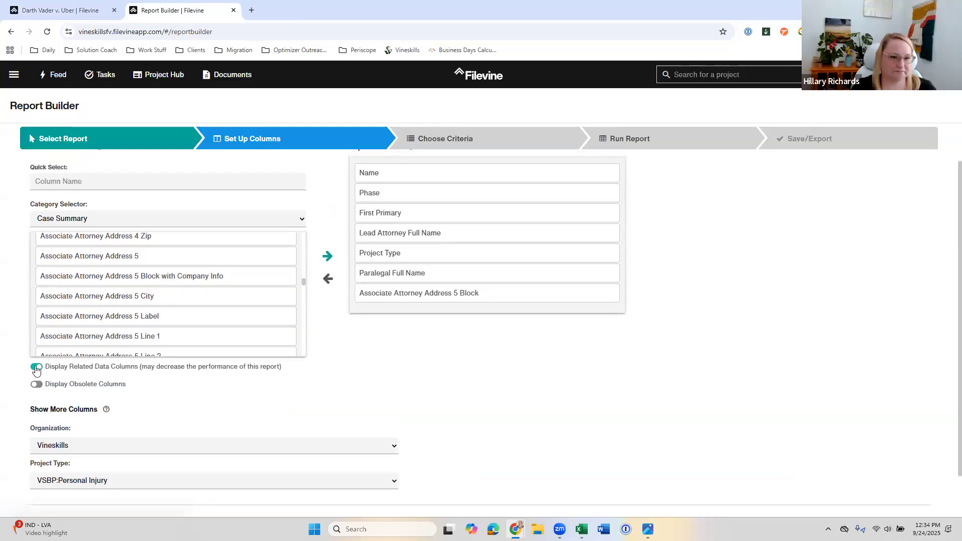
{"action": "left_click", "coordinate": [36, 369]}
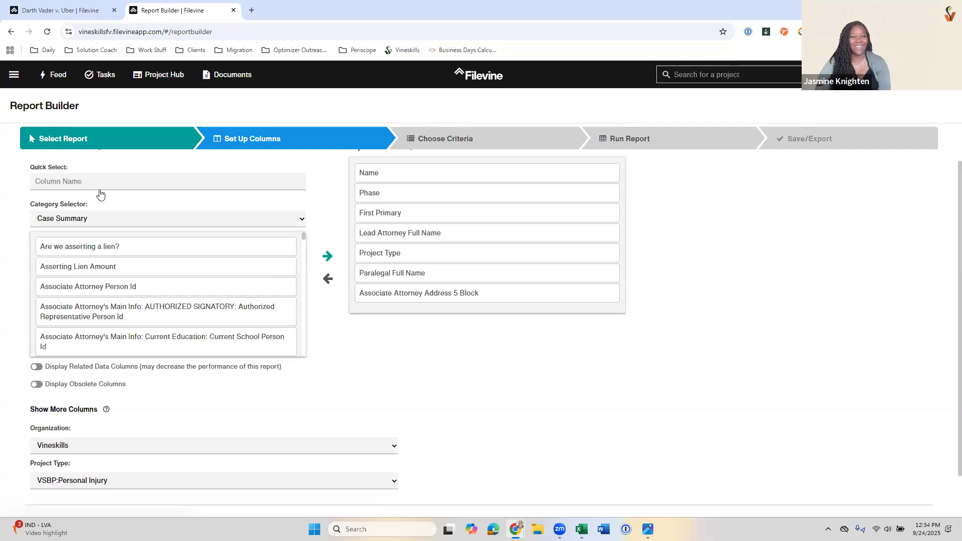
{"action": "double_click", "coordinate": [457, 292]}
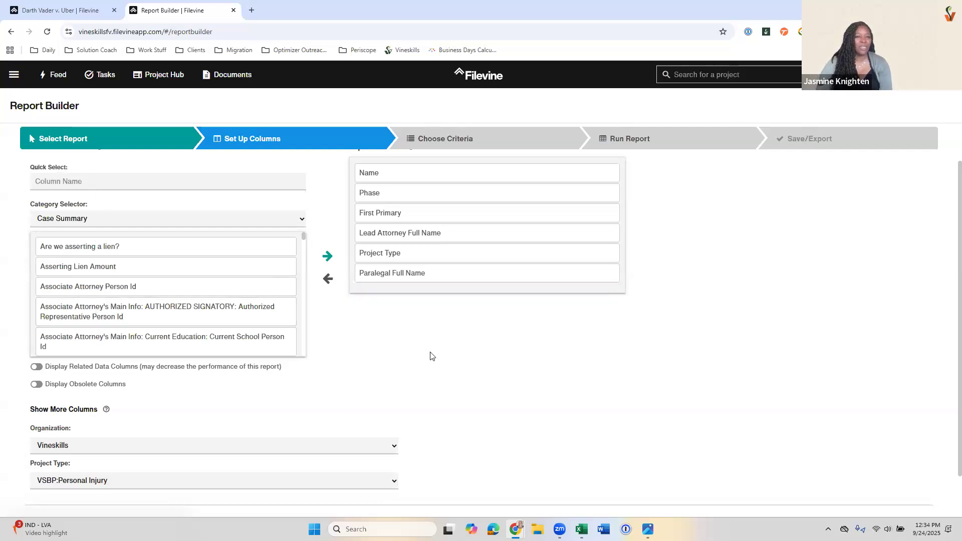
Step: Look through the reduced Case Summary columns, and turn the display of related data columns back on
{"action": "scroll", "coordinate": [432, 356], "scroll_direction": "up", "scroll_amount": 1}
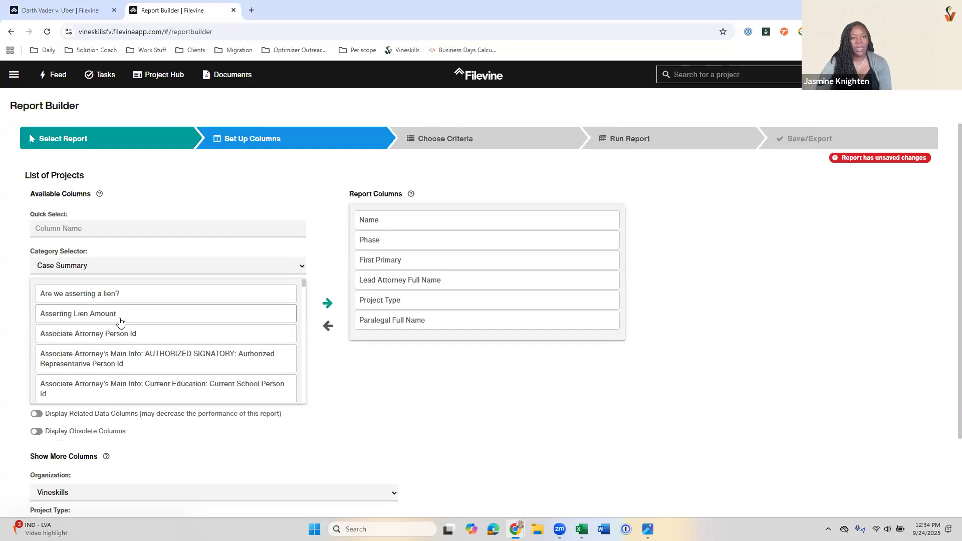
{"action": "scroll", "coordinate": [123, 331], "scroll_direction": "down", "scroll_amount": 10}
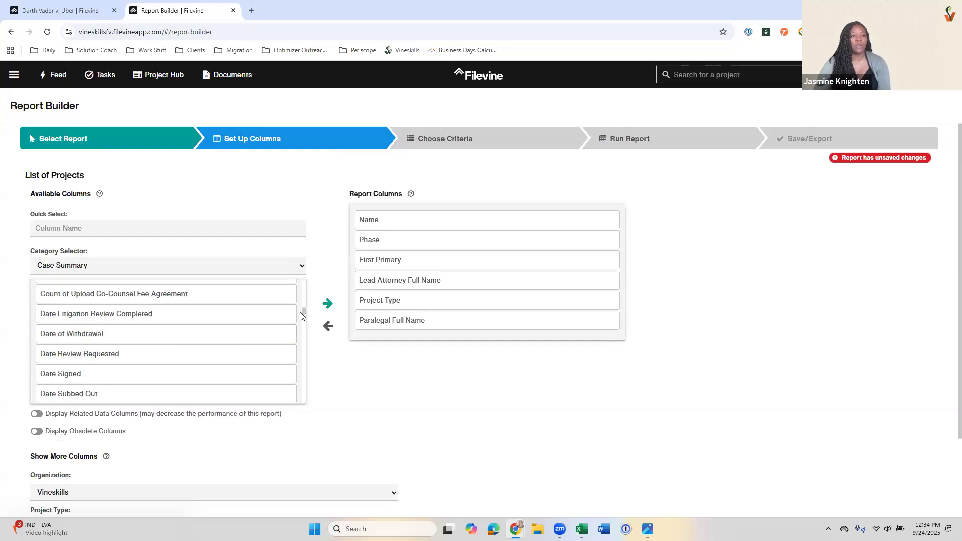
{"action": "scroll", "coordinate": [303, 295], "scroll_direction": "up", "scroll_amount": 10}
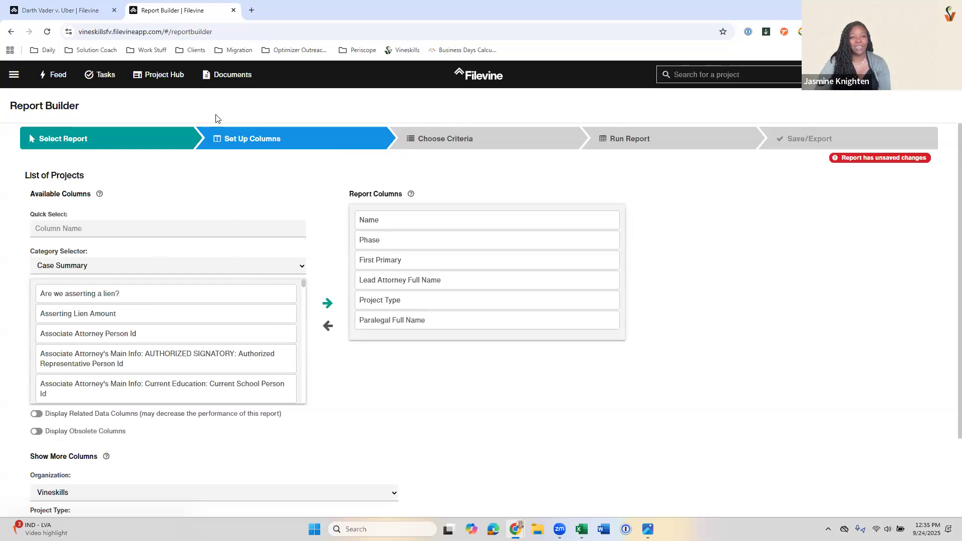
{"action": "left_click", "coordinate": [42, 413]}
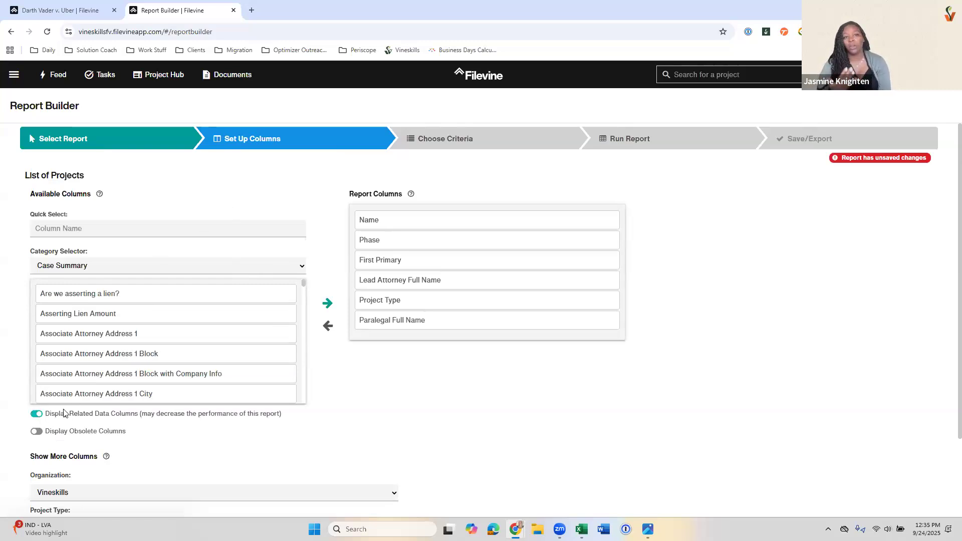
{"action": "left_click", "coordinate": [82, 360]}
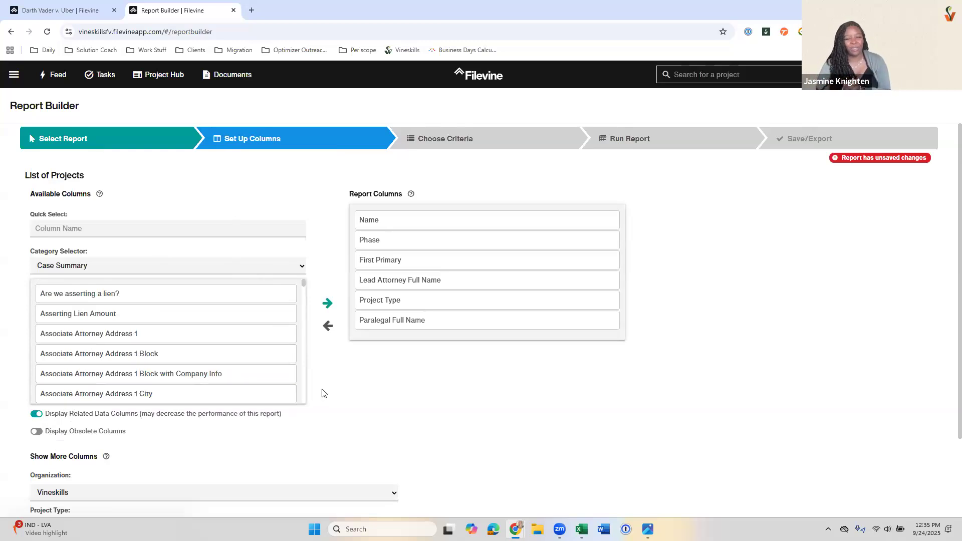
Step: Show the obsolete columns among the available columns and hide them again
{"action": "scroll", "coordinate": [335, 362], "scroll_direction": "down", "scroll_amount": 1}
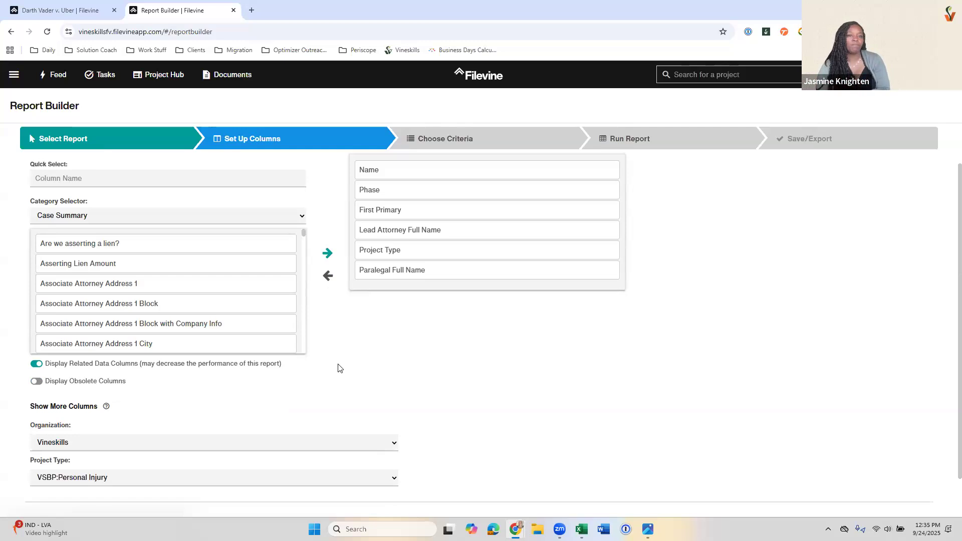
{"action": "left_click", "coordinate": [38, 383]}
{"action": "left_click", "coordinate": [39, 383]}
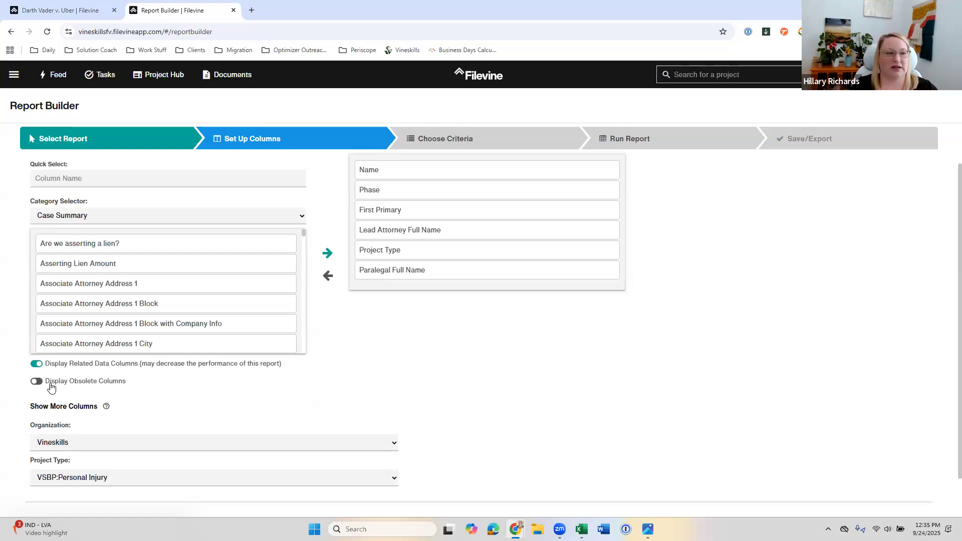
{"action": "left_click", "coordinate": [35, 382]}
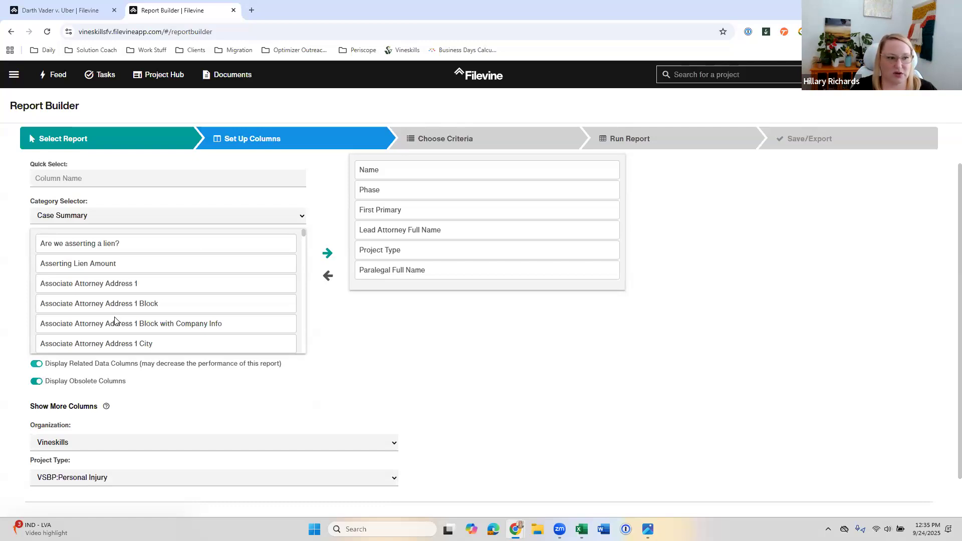
{"action": "left_click", "coordinate": [37, 382]}
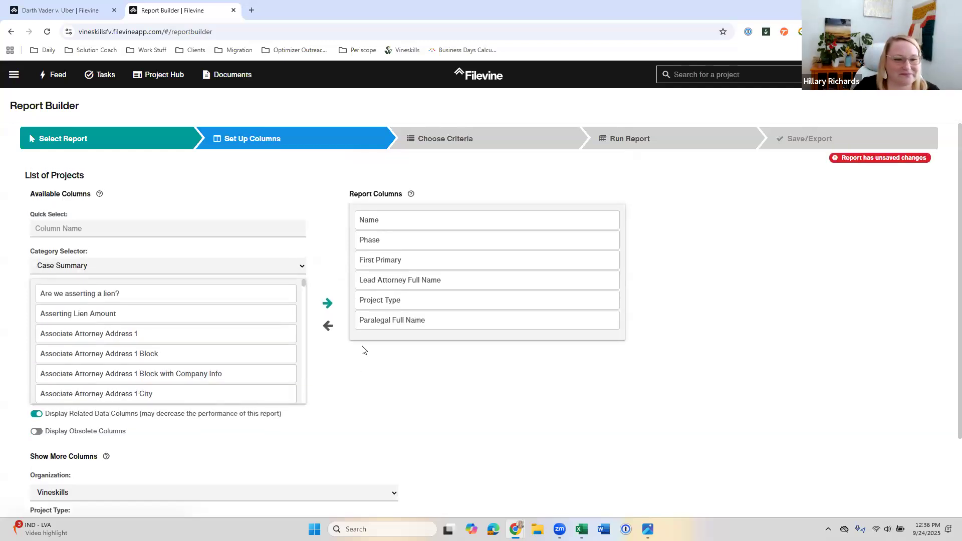
Step: Order the report columns so Project Type precedes Lead Attorney Full Name and Paralegal Full Name, and run the report
{"action": "left_click_drag", "start_coordinate": [392, 321], "coordinate": [392, 276]}
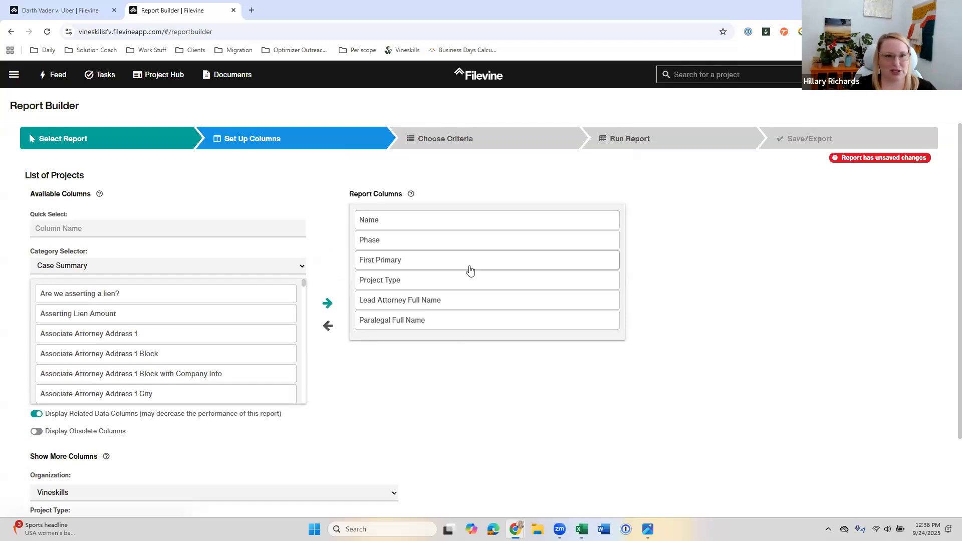
{"action": "left_click", "coordinate": [467, 145]}
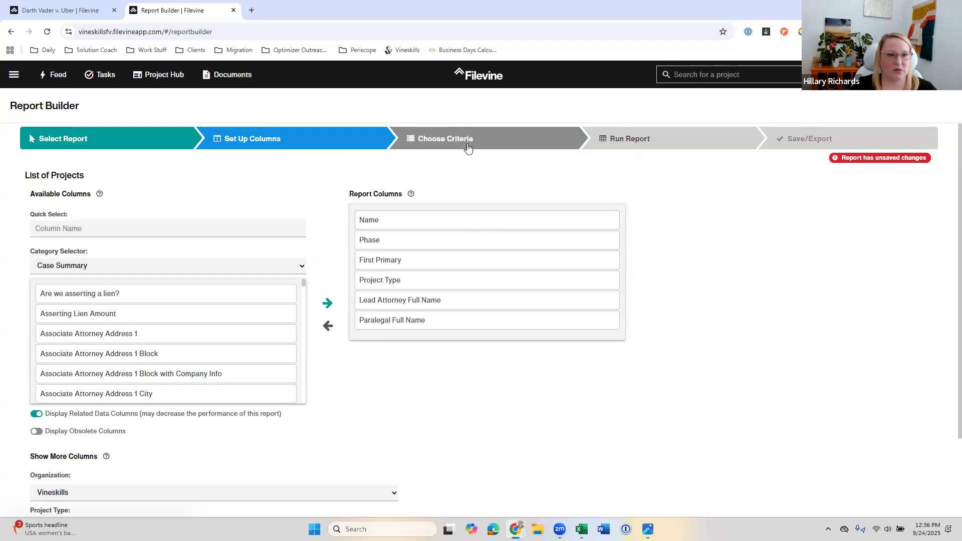
{"action": "left_click", "coordinate": [645, 146]}
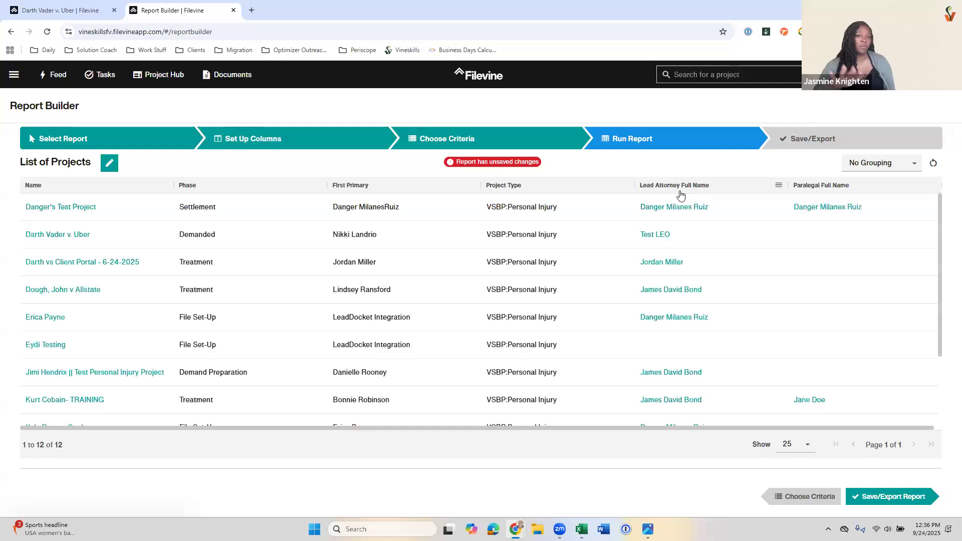
Step: Move the Lead Attorney Full Name column in the report results to directly after Name
{"action": "left_click", "coordinate": [779, 187]}
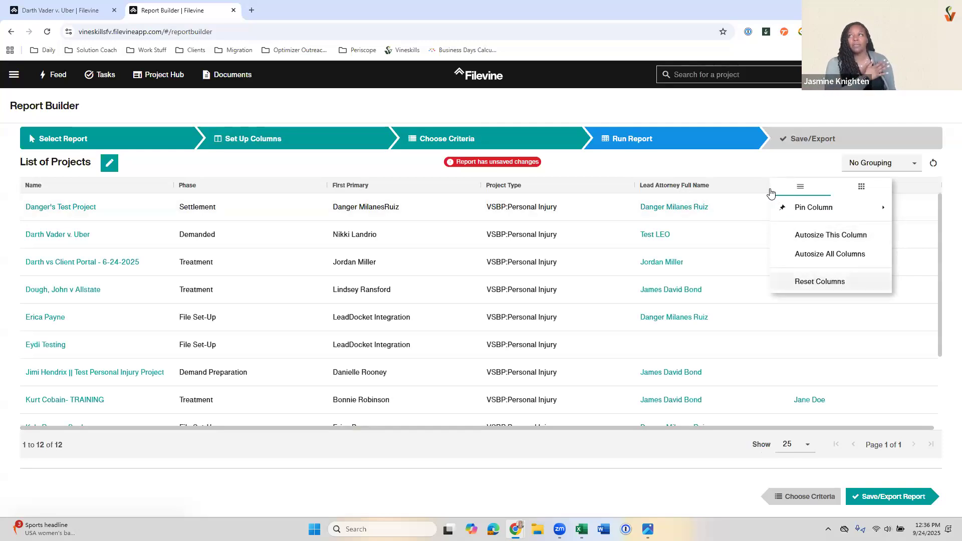
{"action": "left_click_drag", "start_coordinate": [756, 184], "coordinate": [200, 185]}
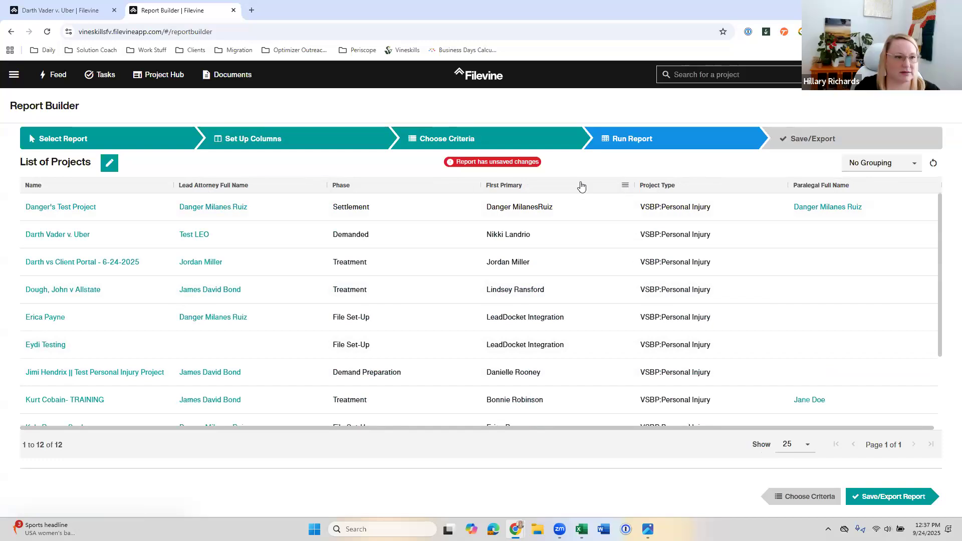
Step: Return to the report's criteria and filter the available criteria by "lead attorney"
{"action": "left_click", "coordinate": [445, 141]}
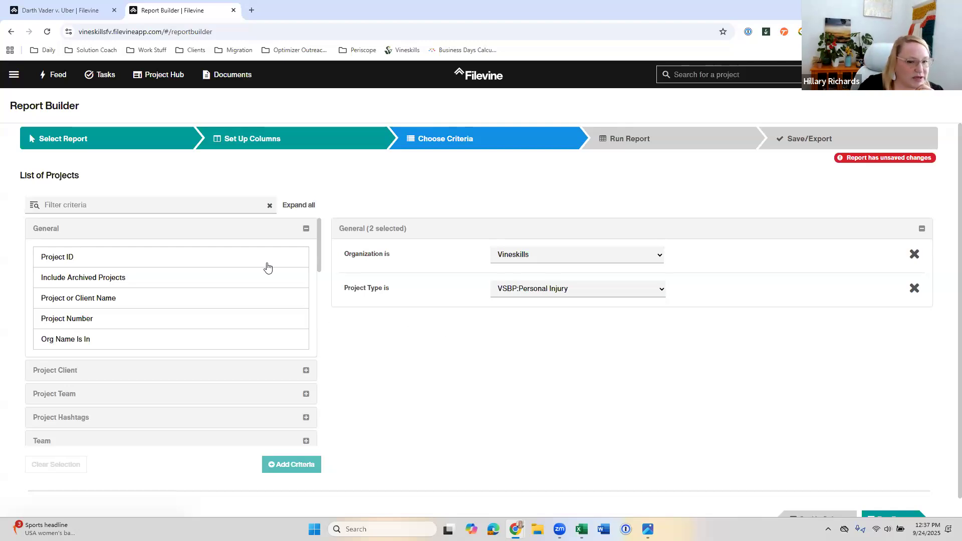
{"action": "left_click", "coordinate": [176, 207]}
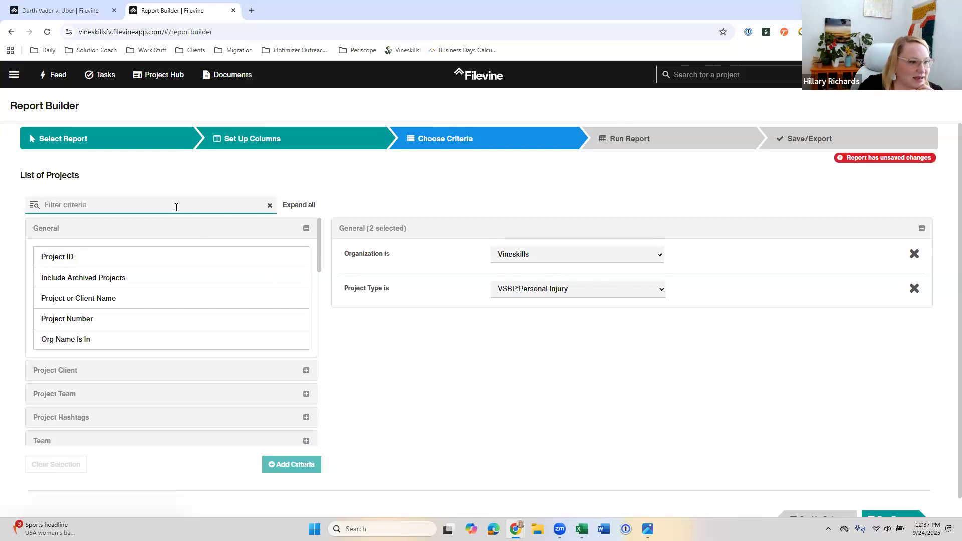
{"action": "scroll", "coordinate": [194, 382], "scroll_direction": "down", "scroll_amount": 3}
{"action": "scroll", "coordinate": [198, 378], "scroll_direction": "down", "scroll_amount": 2}
{"action": "scroll", "coordinate": [199, 375], "scroll_direction": "up", "scroll_amount": 5}
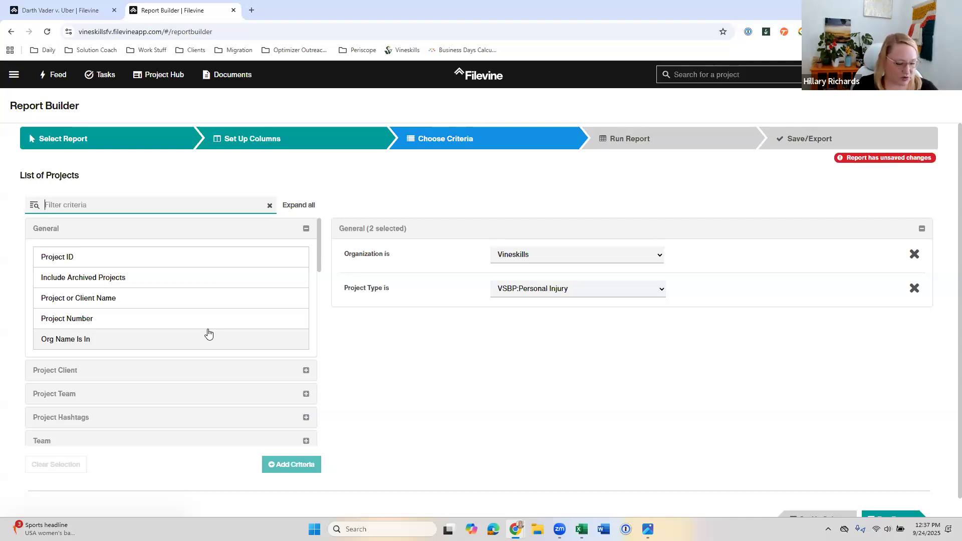
{"action": "type", "text": "lead"}
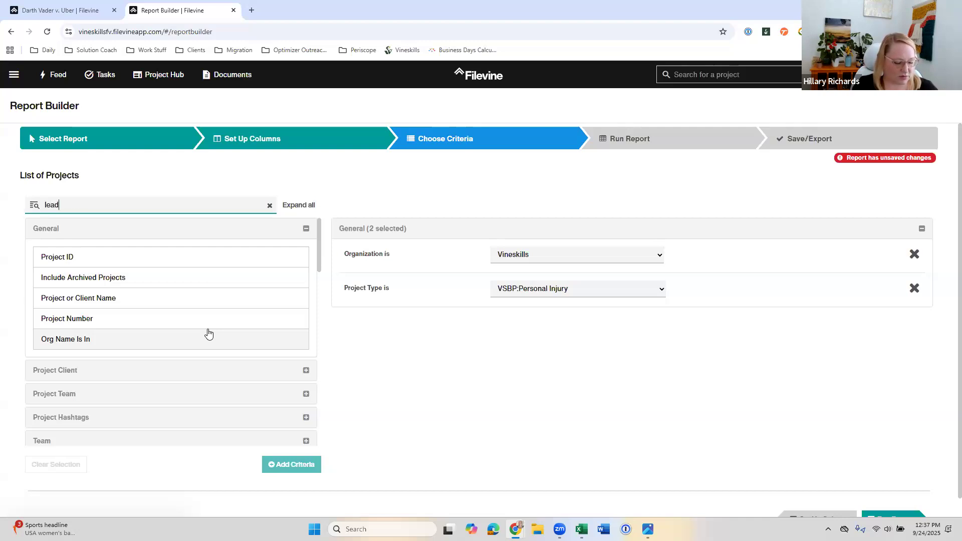
{"action": "type", "text": " attorney"}
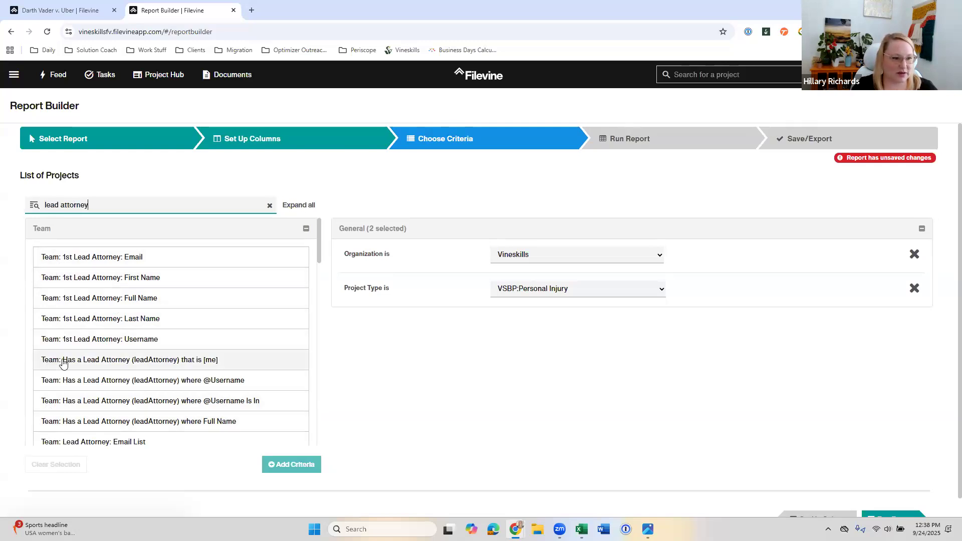
Step: Look through the lead attorney criteria in the Team and Case Summary groups
{"action": "scroll", "coordinate": [58, 368], "scroll_direction": "down", "scroll_amount": 2}
{"action": "scroll", "coordinate": [58, 368], "scroll_direction": "down", "scroll_amount": 6}
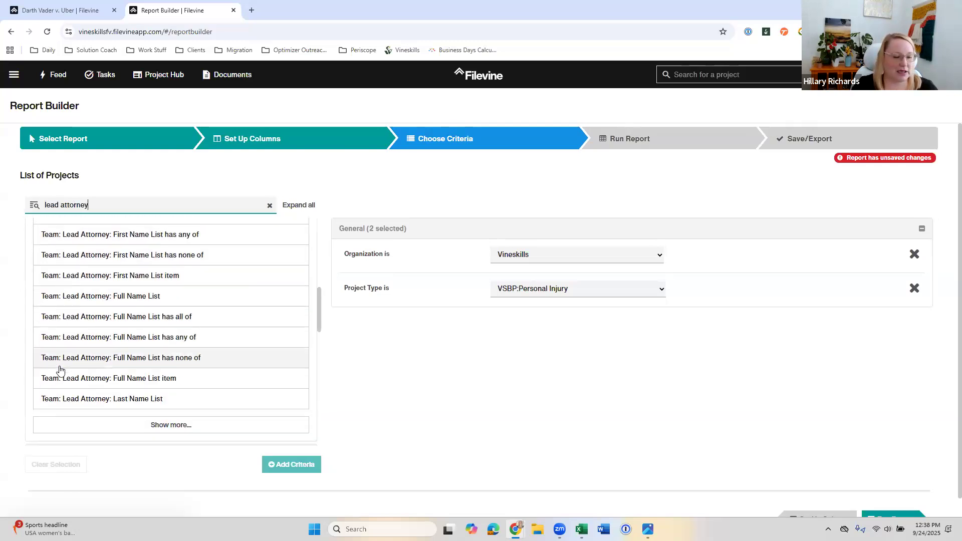
{"action": "scroll", "coordinate": [63, 387], "scroll_direction": "down", "scroll_amount": 2}
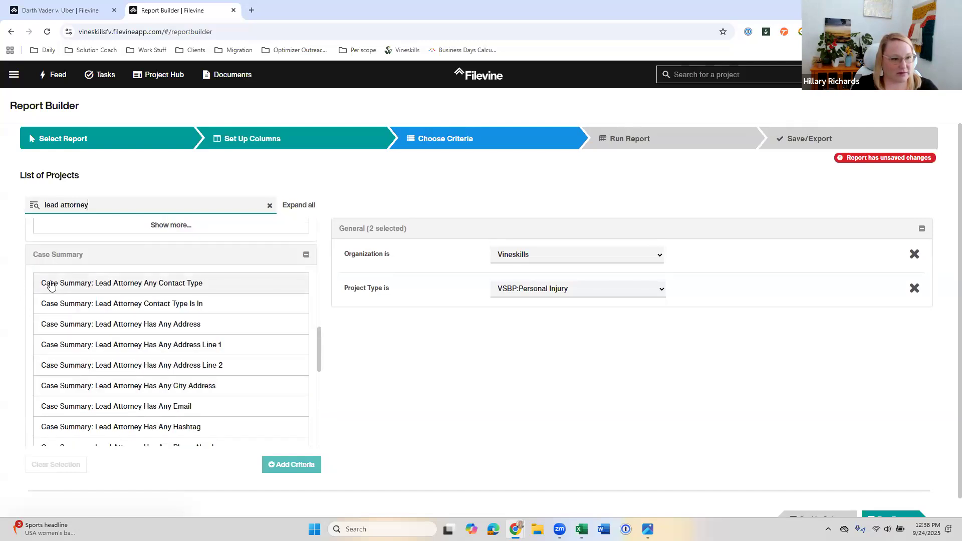
{"action": "scroll", "coordinate": [65, 325], "scroll_direction": "down", "scroll_amount": 4}
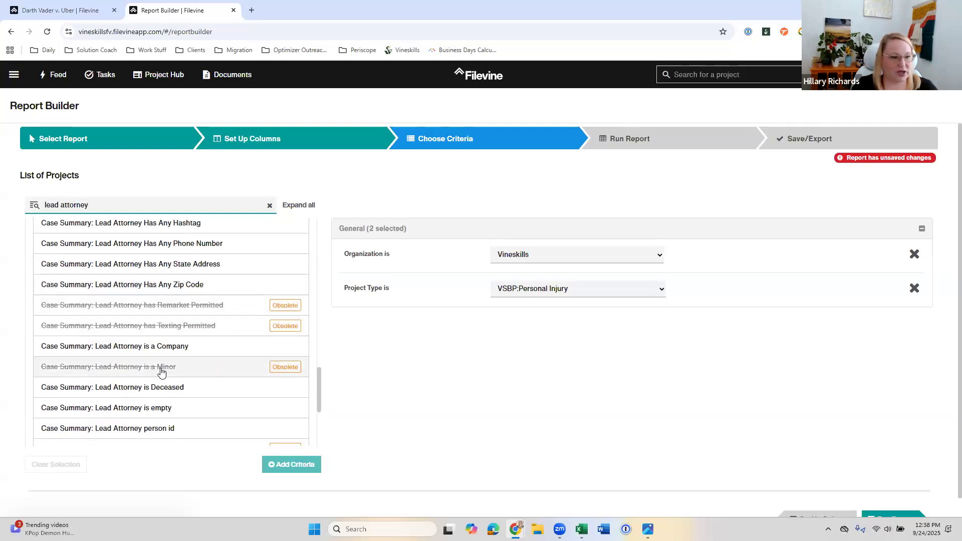
{"action": "scroll", "coordinate": [159, 371], "scroll_direction": "down", "scroll_amount": 1}
{"action": "scroll", "coordinate": [155, 348], "scroll_direction": "down", "scroll_amount": 4}
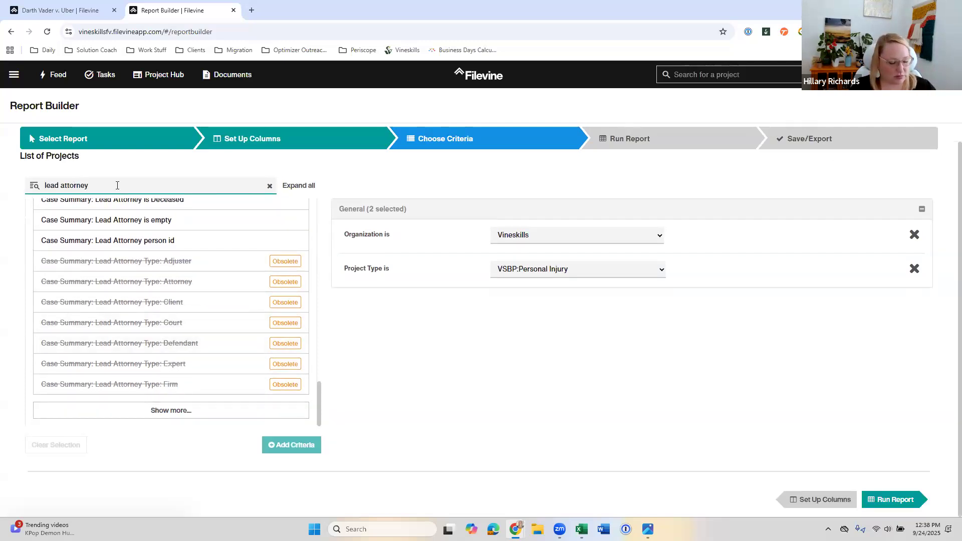
Step: Try to narrow the available criteria with "lead attorney first", and restore the "lead attorney" filter
{"action": "type", "text": "first"}
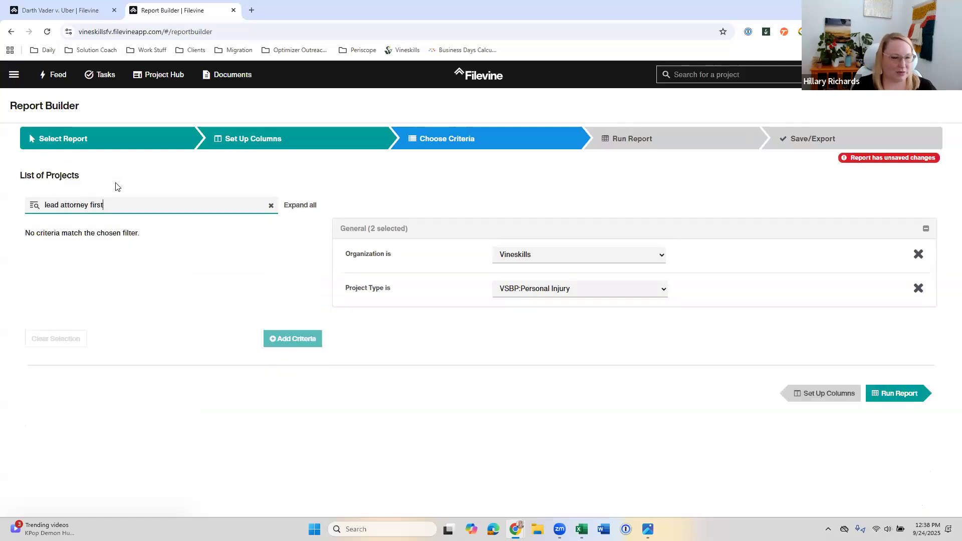
{"action": "key", "text": "BackSpace"}
{"action": "key", "text": "BackSpace"}
{"action": "key", "text": "BackSpace"}
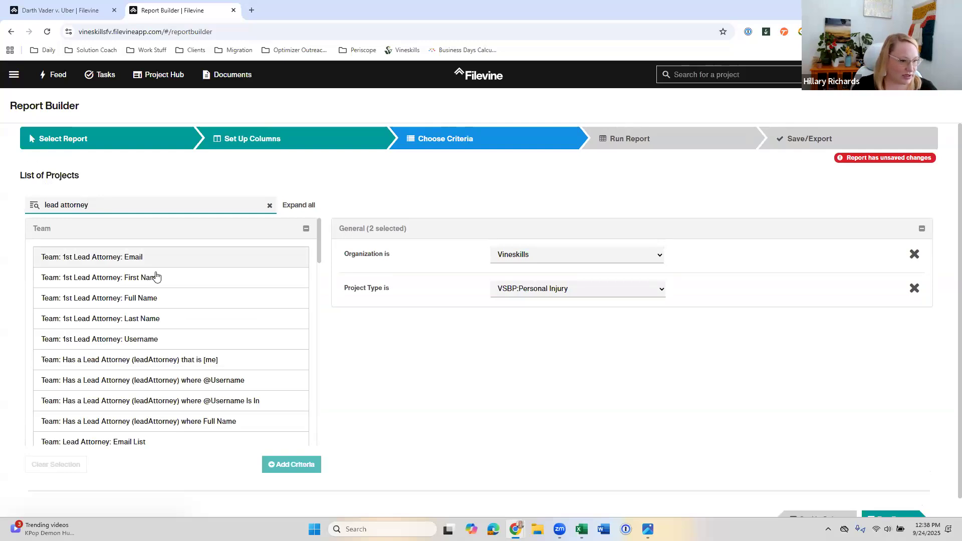
Step: Search the available criteria for "lead attorney's first" and for "lead attorney's full"
{"action": "type", "text": "'s"}
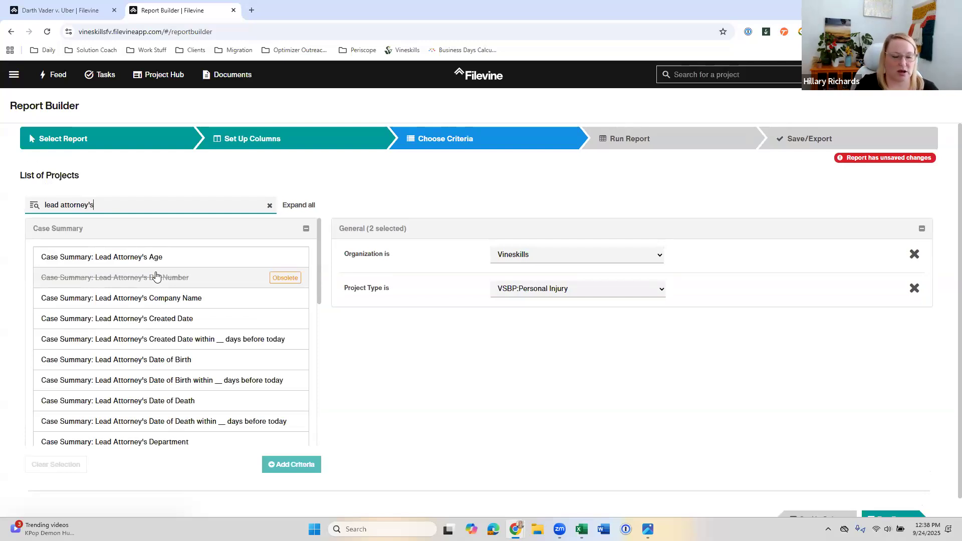
{"action": "type", "text": "fu"}
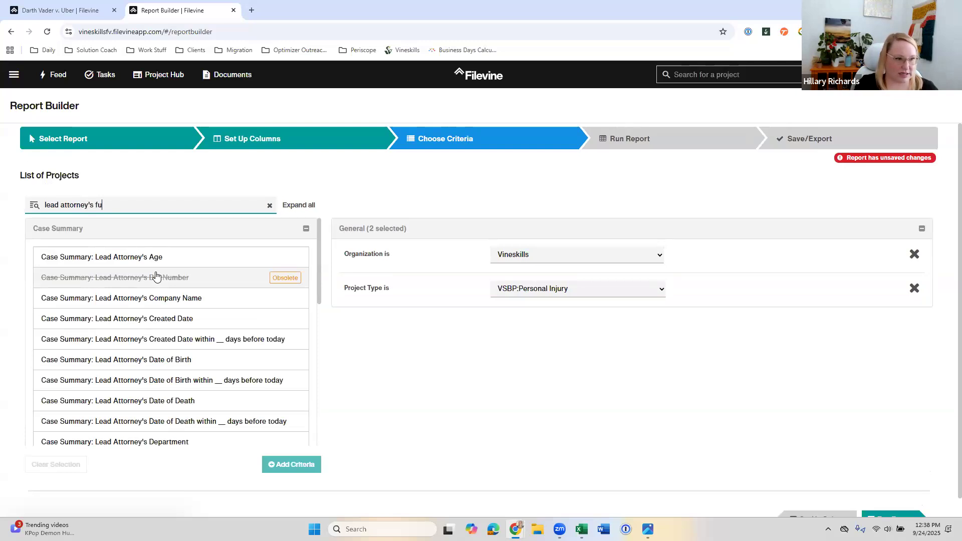
{"action": "key", "text": "BackSpace"}
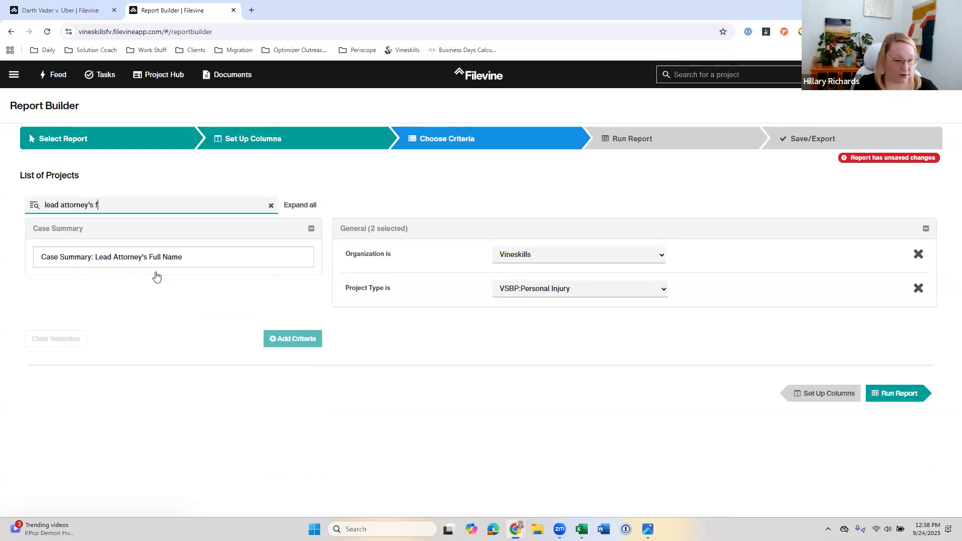
{"action": "type", "text": "irst"}
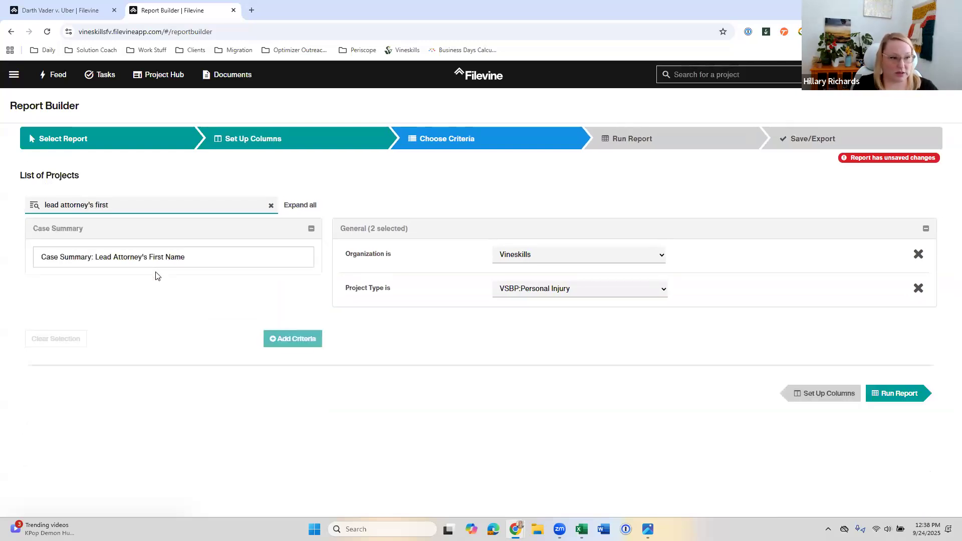
{"action": "key", "text": "BackSpace"}
{"action": "key", "text": "BackSpace"}
{"action": "key", "text": "BackSpace"}
{"action": "key", "text": "BackSpace"}
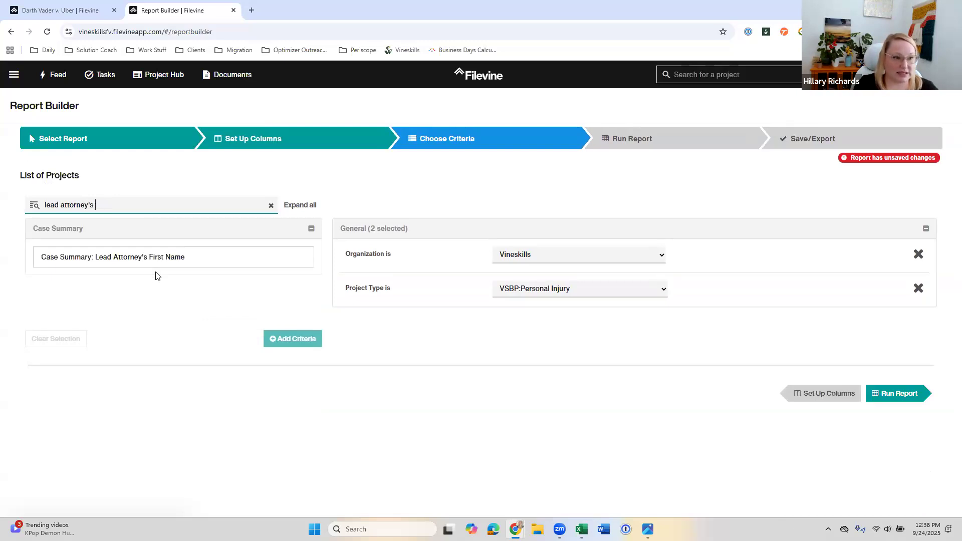
{"action": "type", "text": "full"}
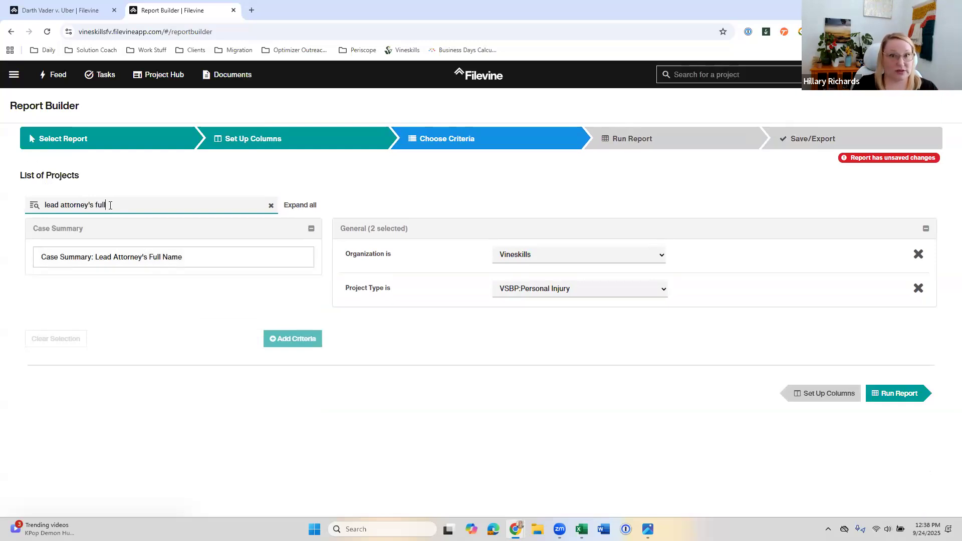
Step: Try the criteria filter without the possessive as "lead attorney ful", and shorten it back to "lead attorney"
{"action": "key", "text": "BackSpace"}
{"action": "key", "text": "BackSpace"}
{"action": "key", "text": "BackSpace"}
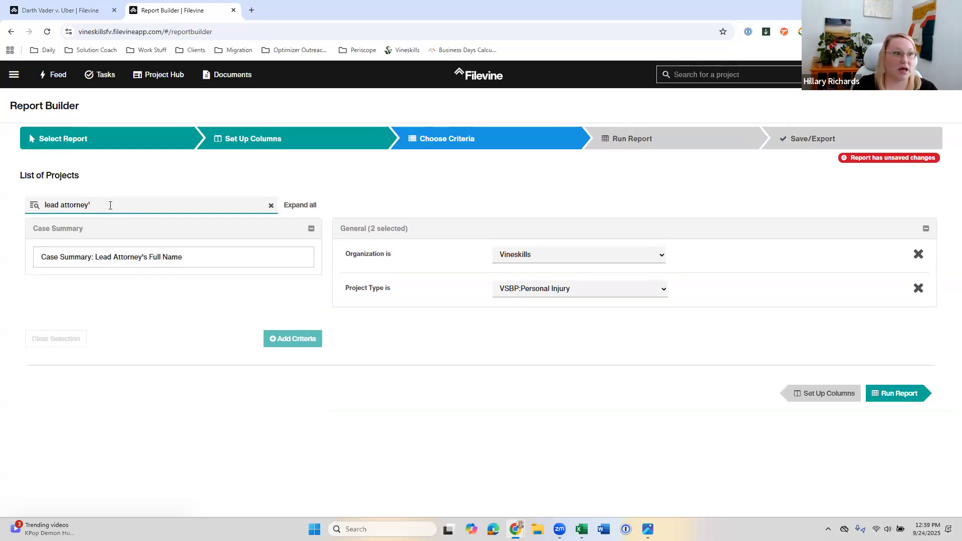
{"action": "key", "text": "BackSpace"}
{"action": "type", "text": "ful"}
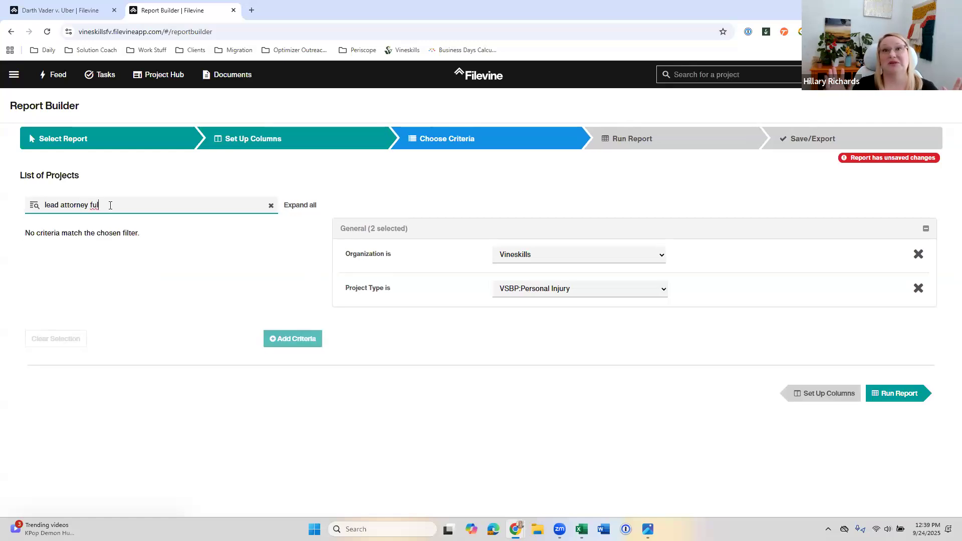
{"action": "key", "text": "BackSpace"}
{"action": "key", "text": "BackSpace"}
{"action": "key", "text": "BackSpace"}
{"action": "key", "text": "BackSpace"}
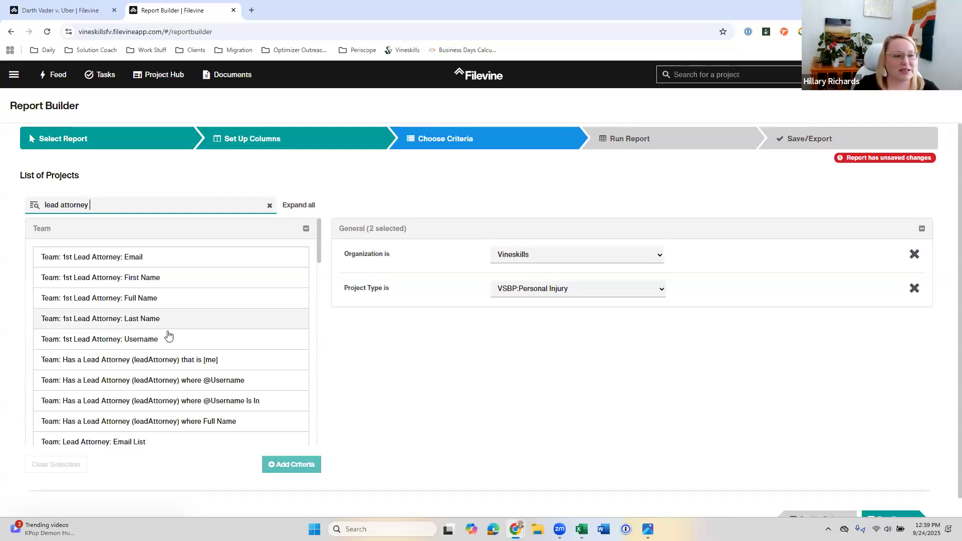
Step: Look through the Team and Case Summary lead attorney criteria, expanding the Case Summary group to show more entries
{"action": "scroll", "coordinate": [172, 346], "scroll_direction": "down", "scroll_amount": 4}
{"action": "scroll", "coordinate": [173, 351], "scroll_direction": "down", "scroll_amount": 4}
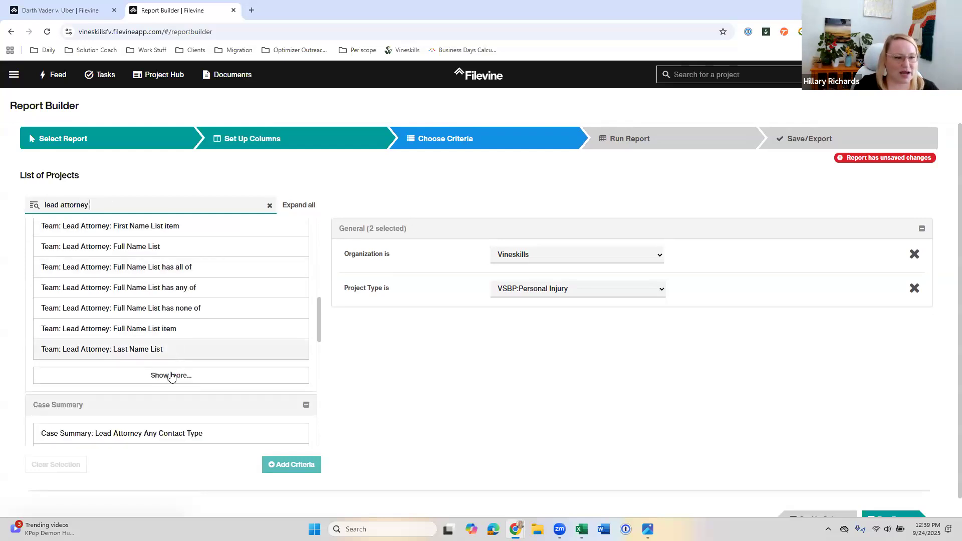
{"action": "scroll", "coordinate": [133, 394], "scroll_direction": "down", "scroll_amount": 2}
{"action": "scroll", "coordinate": [131, 387], "scroll_direction": "down", "scroll_amount": 1}
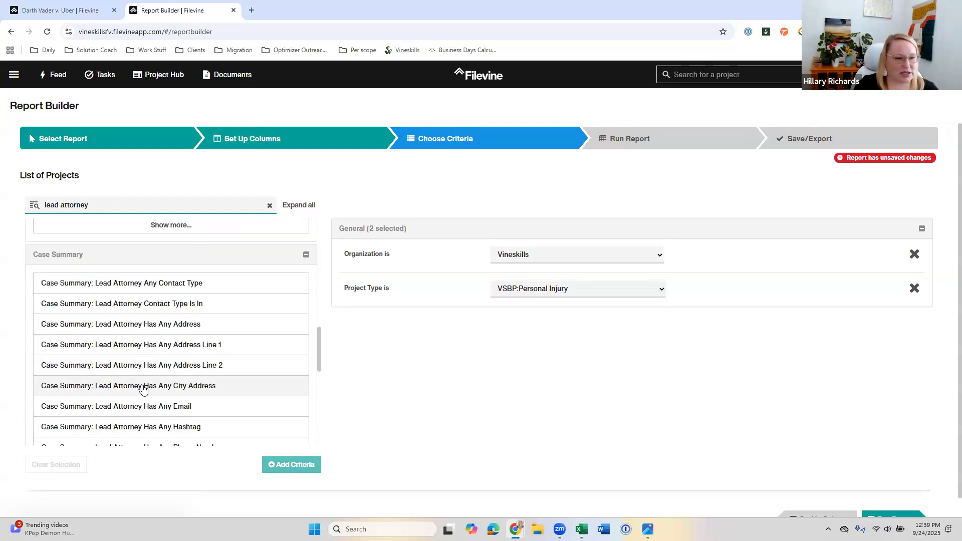
{"action": "scroll", "coordinate": [142, 387], "scroll_direction": "down", "scroll_amount": 6}
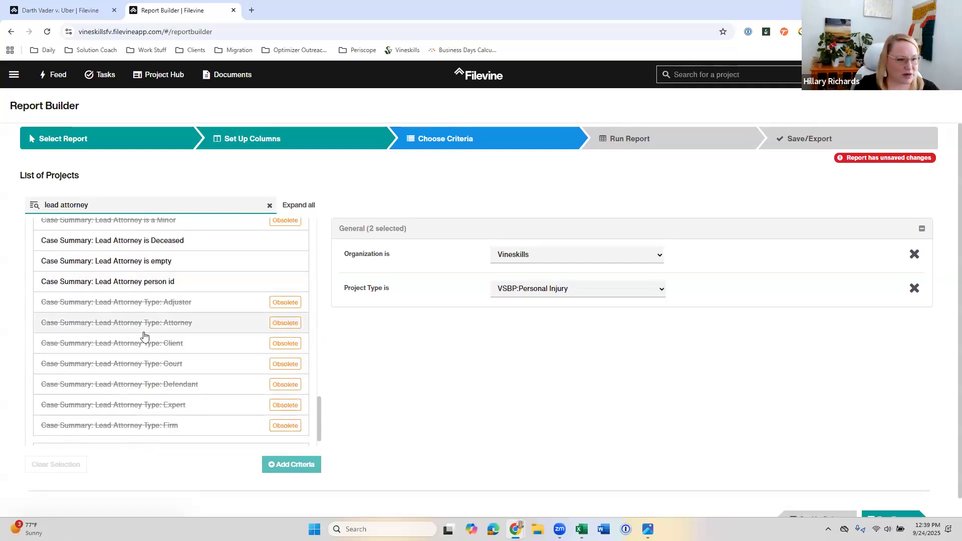
{"action": "scroll", "coordinate": [145, 338], "scroll_direction": "down", "scroll_amount": 1}
{"action": "left_click", "coordinate": [166, 428]}
{"action": "scroll", "coordinate": [125, 290], "scroll_direction": "down", "scroll_amount": 3}
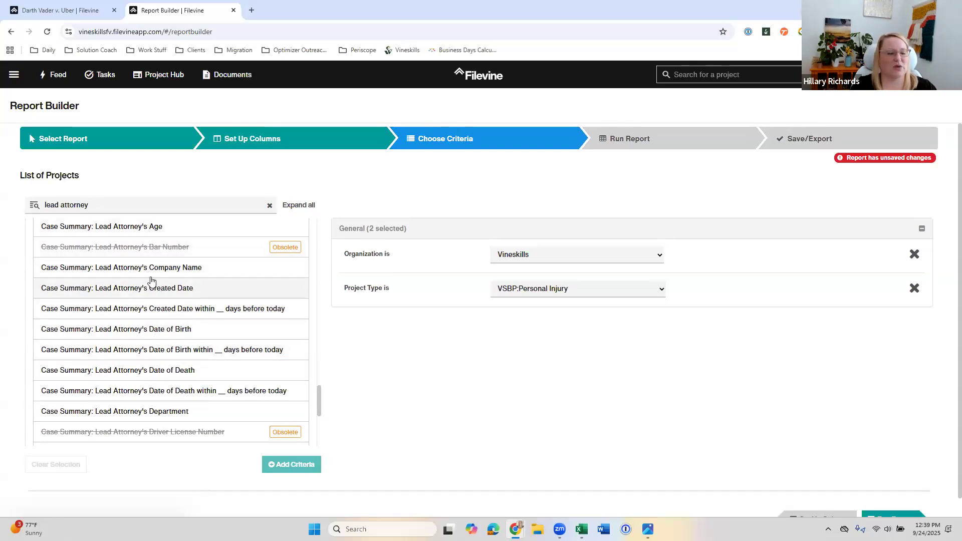
Step: Filter the criteria by "lead attorney's full" and add Case Summary: Lead Attorney's Full Name to the report
{"action": "left_click", "coordinate": [91, 204]}
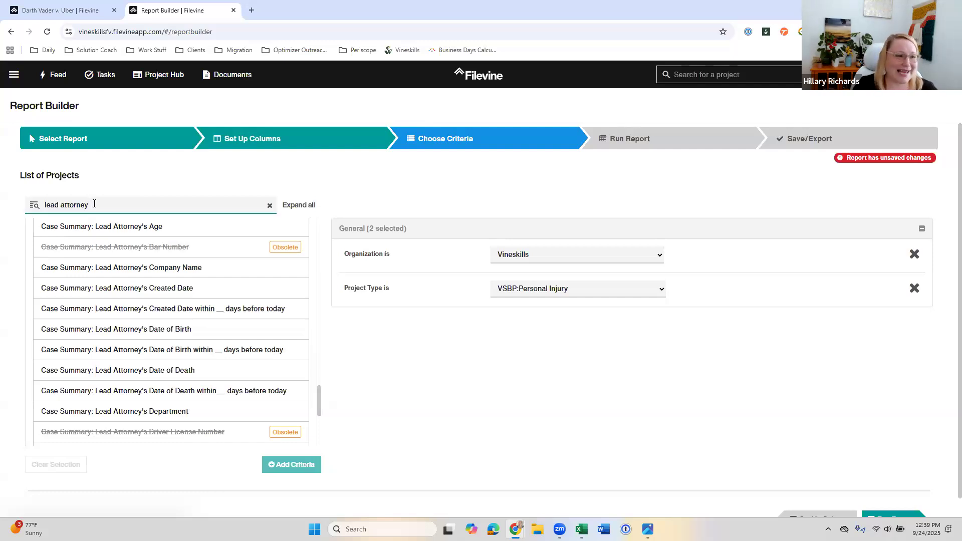
{"action": "type", "text": "'s full"}
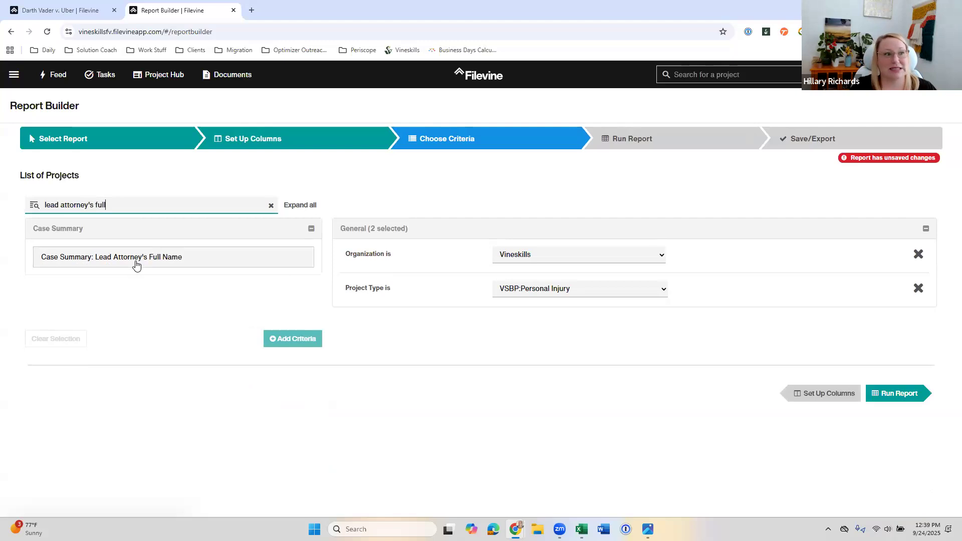
{"action": "left_click", "coordinate": [136, 265]}
{"action": "left_click", "coordinate": [279, 339]}
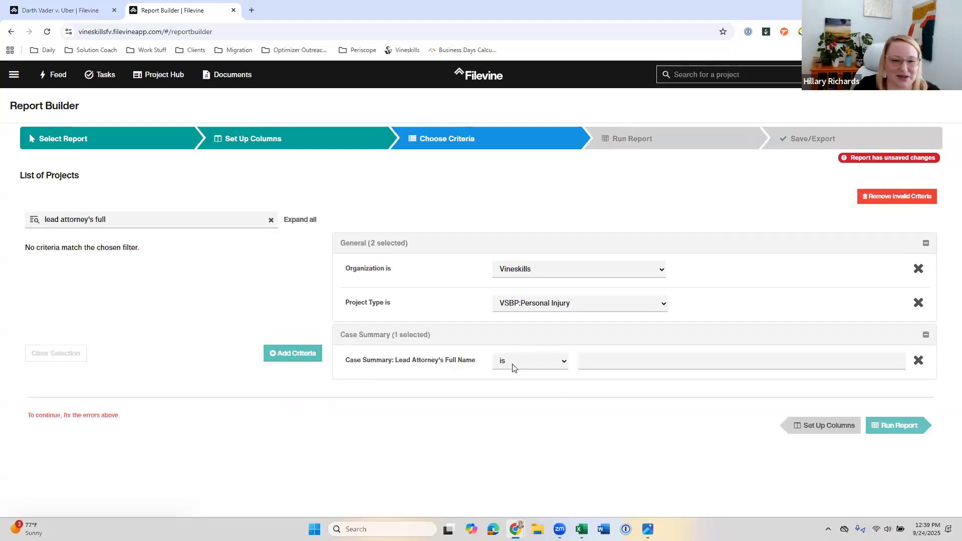
Step: Set the Lead Attorney's Full Name criterion to contains with the attorney's first name, and run the report
{"action": "left_click", "coordinate": [524, 368]}
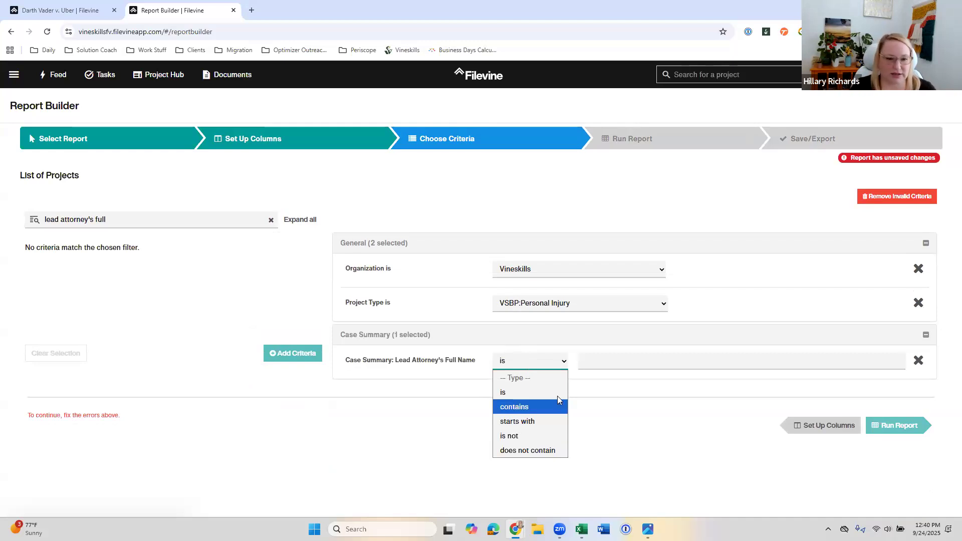
{"action": "left_click", "coordinate": [531, 407]}
{"action": "left_click", "coordinate": [590, 361]}
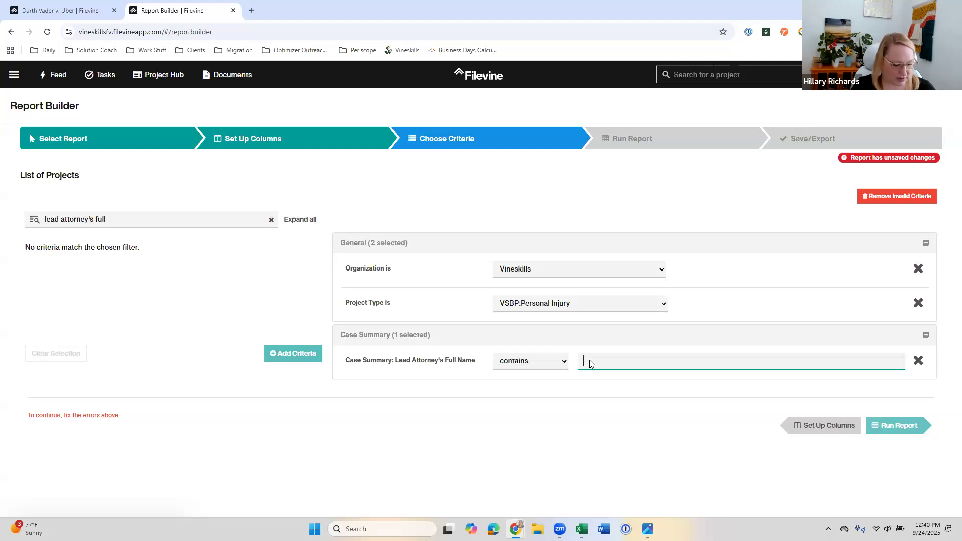
{"action": "type", "text": "Donald"}
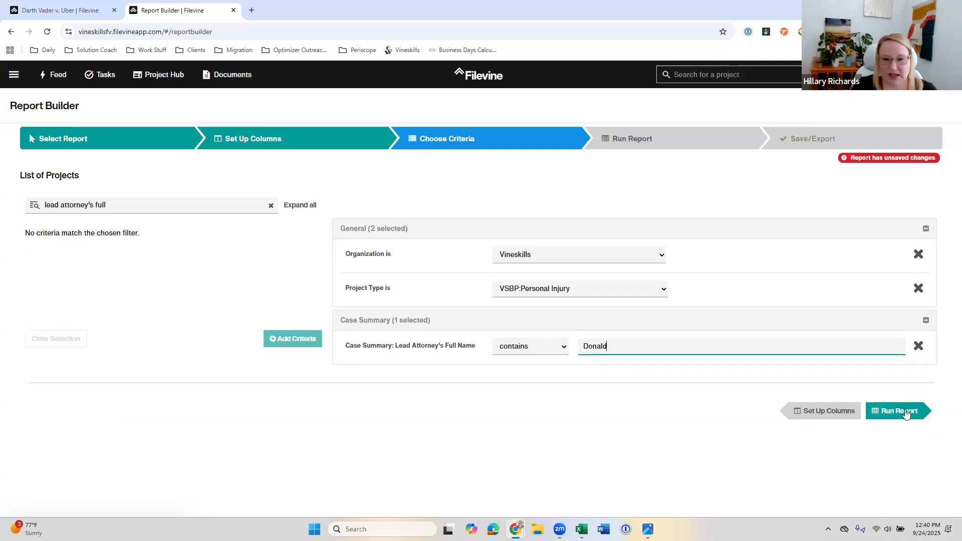
{"action": "left_click", "coordinate": [906, 413]}
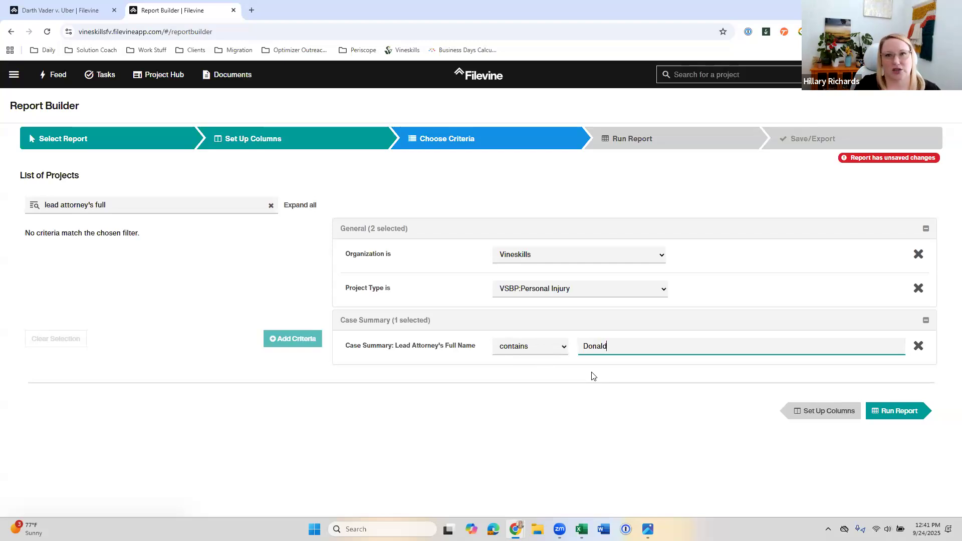
{"action": "left_click", "coordinate": [687, 143]}
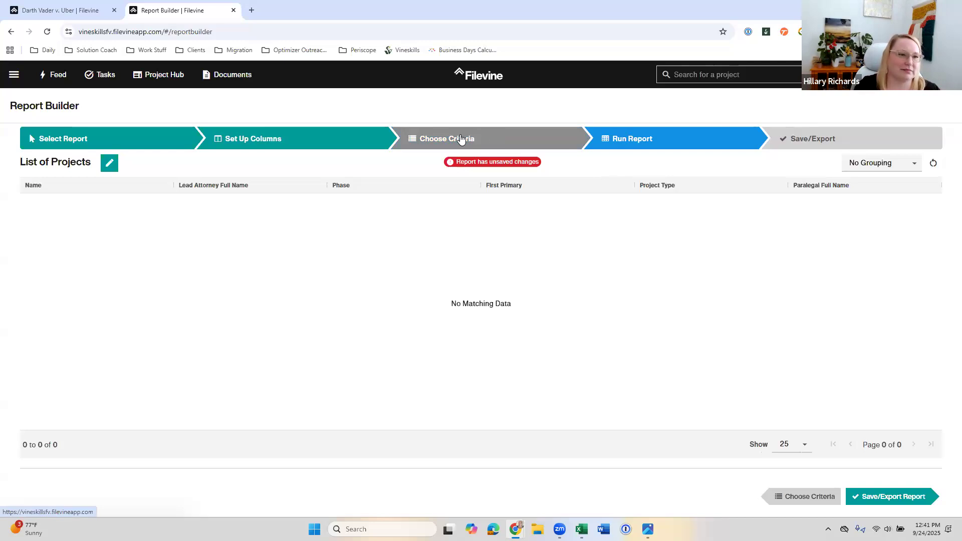
Step: In the open Uber case's Case Summary, replace the Lead Attorney with the contact matching the report's filter name, and save
{"action": "left_click", "coordinate": [77, 11]}
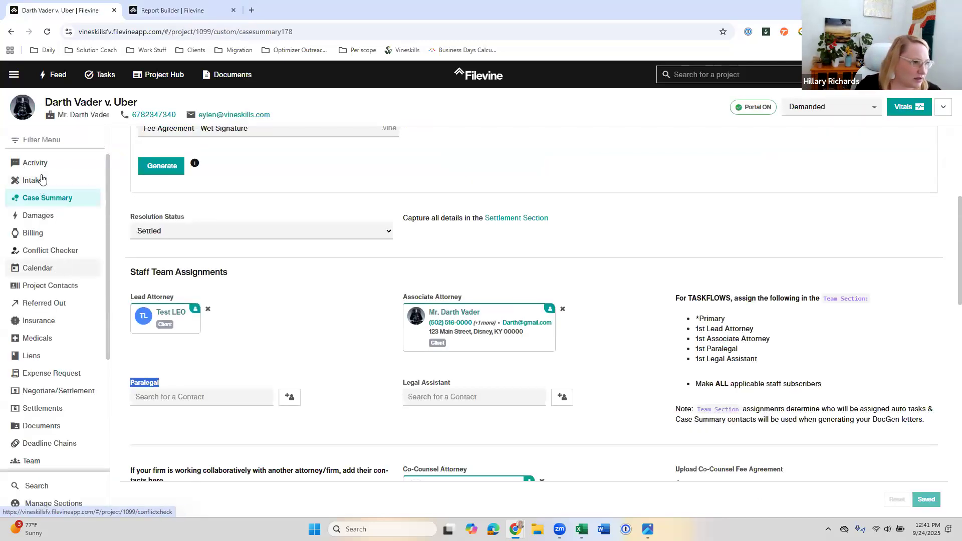
{"action": "left_click", "coordinate": [208, 308]}
{"action": "left_click", "coordinate": [162, 311]}
{"action": "type", "text": "Donald"}
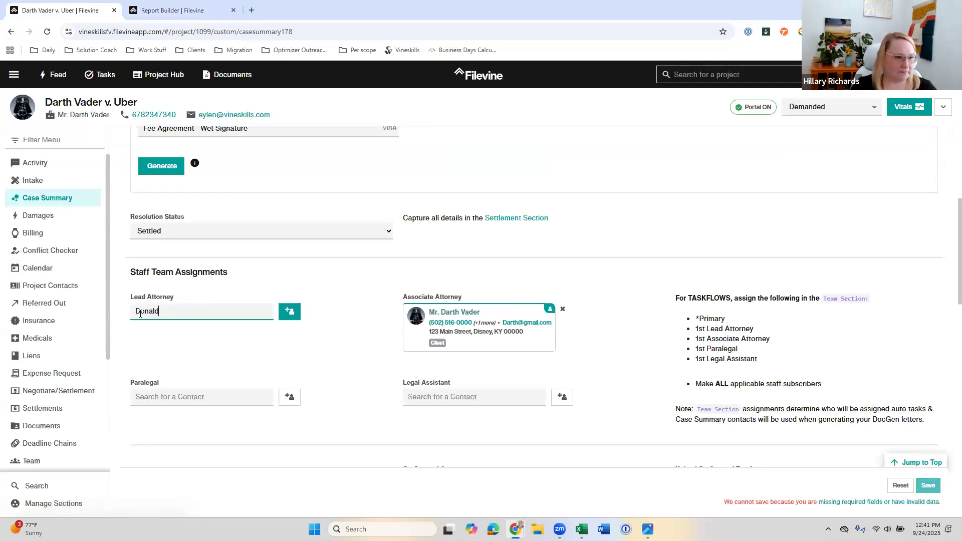
{"action": "left_click", "coordinate": [191, 357]}
{"action": "left_click", "coordinate": [928, 499]}
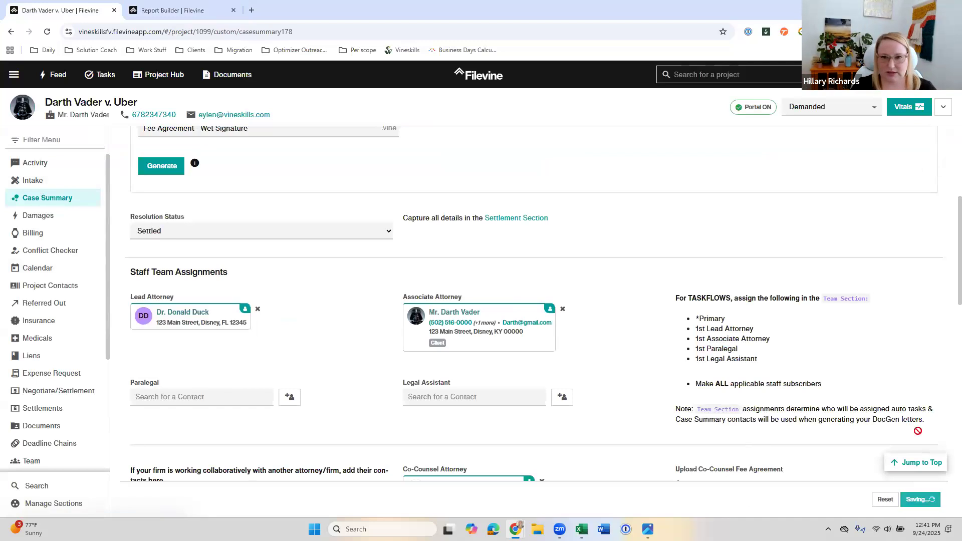
Step: Return to the report builder and rerun the List of Projects report to check the updated case's lead attorney
{"action": "left_click", "coordinate": [158, 10]}
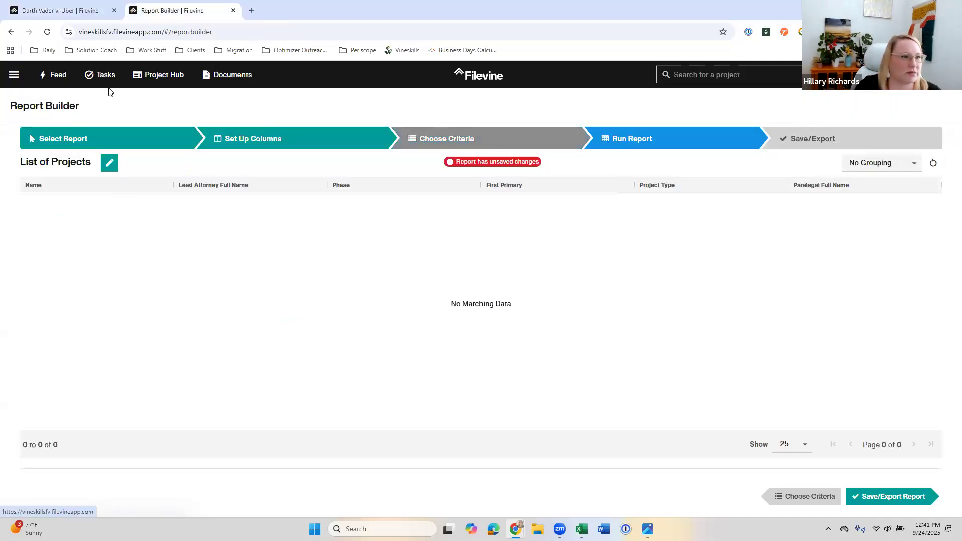
{"action": "left_click", "coordinate": [390, 148]}
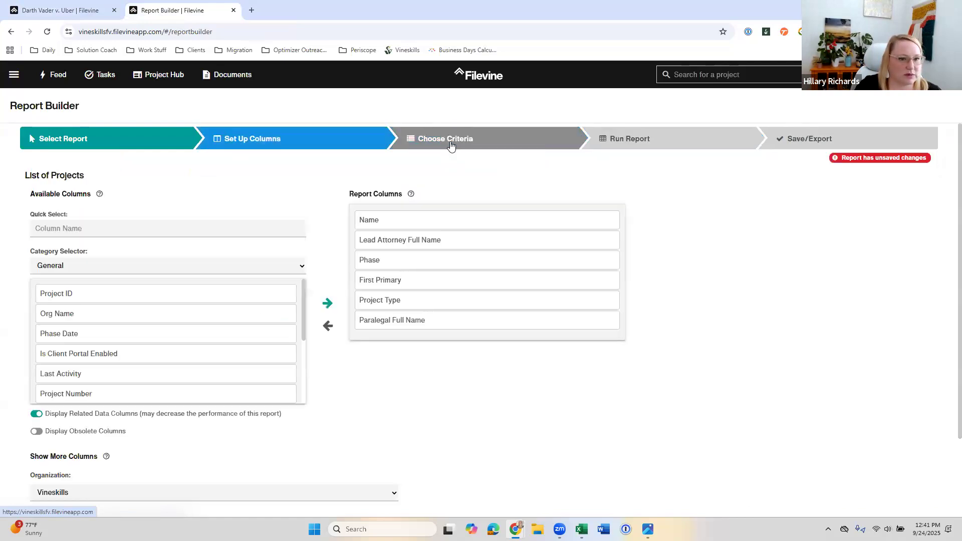
{"action": "left_click", "coordinate": [631, 145]}
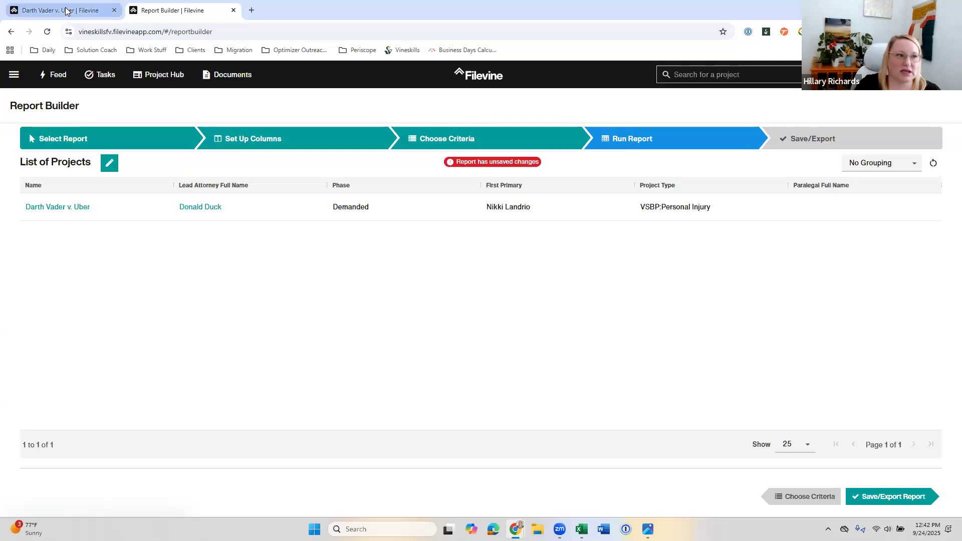
Step: Copy the Statute of Limitations field label from the Key Dates & Info area of the Uber case's Case Summary
{"action": "mouse_move", "coordinate": [66, 11]}
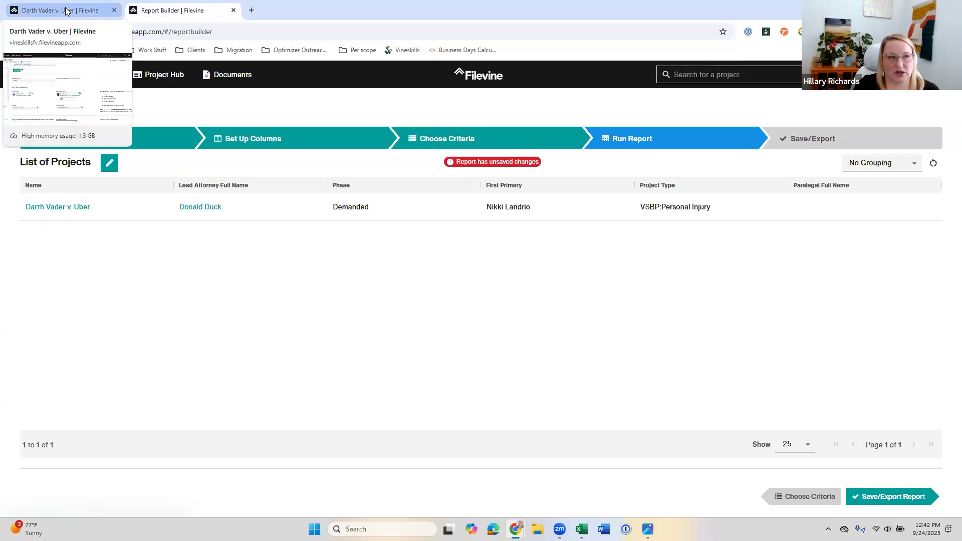
{"action": "left_click", "coordinate": [69, 10]}
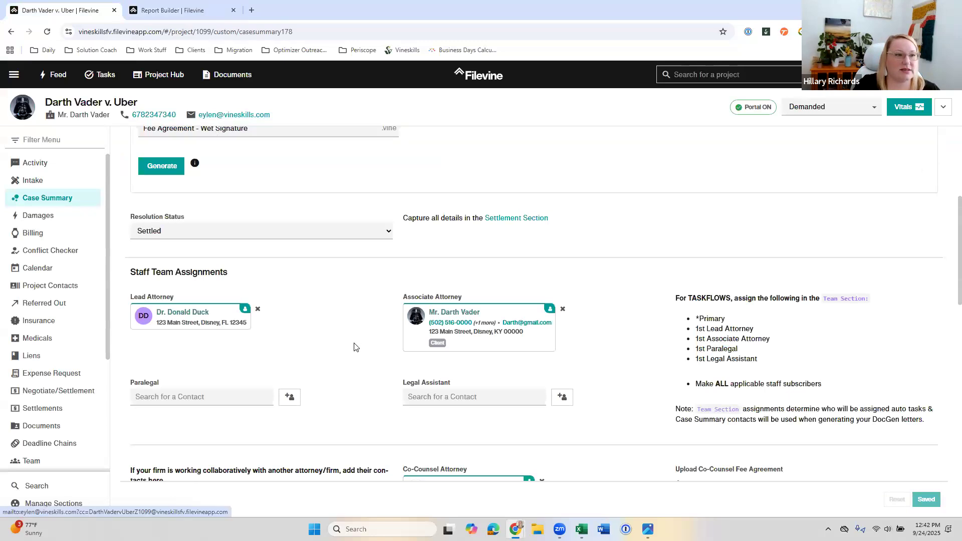
{"action": "scroll", "coordinate": [354, 346], "scroll_direction": "down", "scroll_amount": 5}
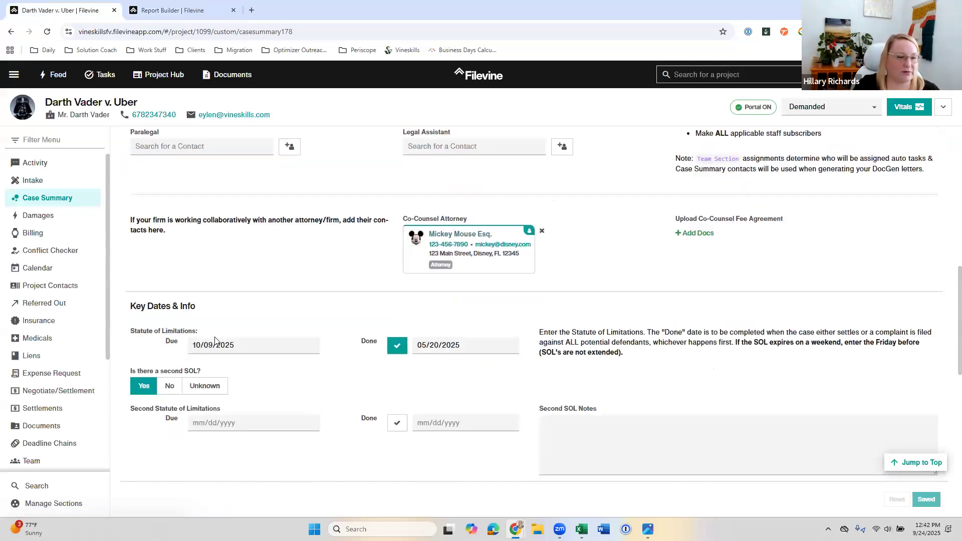
{"action": "left_click_drag", "start_coordinate": [202, 332], "coordinate": [126, 336]}
{"action": "key", "text": "ctrl+c"}
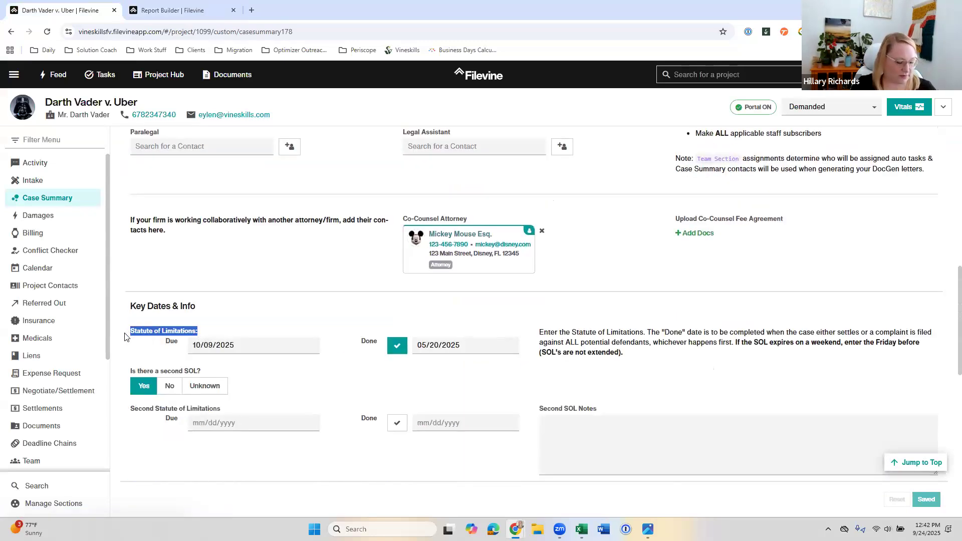
Step: Add the Case Summary columns Statute of Limitations: Due and Statute of Limitations: Done to the List of Projects report
{"action": "left_click", "coordinate": [164, 15]}
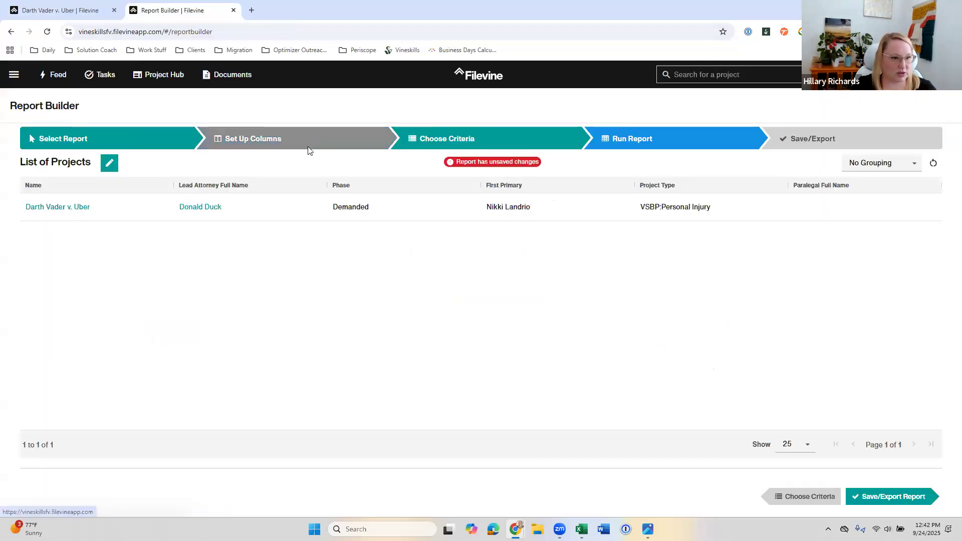
{"action": "left_click", "coordinate": [308, 146]}
{"action": "left_click", "coordinate": [163, 226]}
{"action": "key", "text": "ctrl+v"}
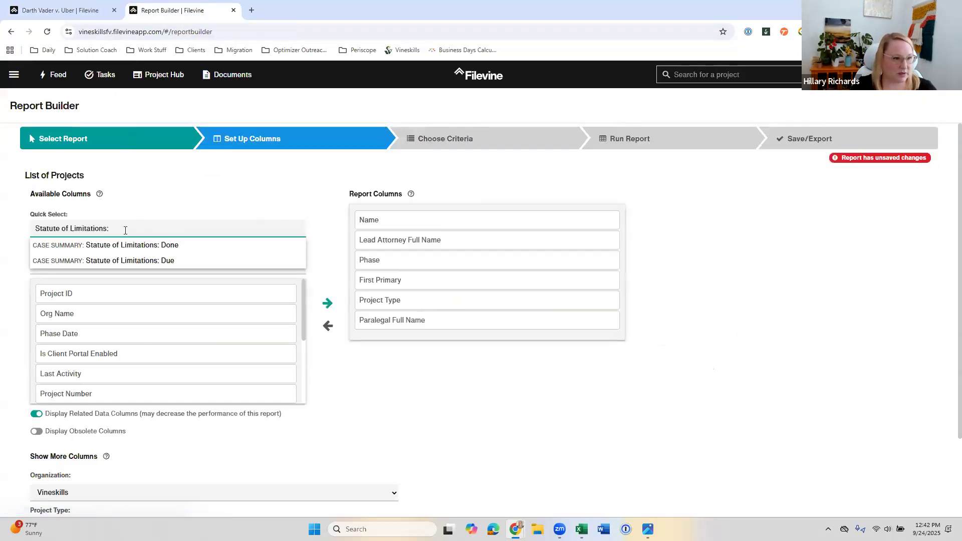
{"action": "left_click", "coordinate": [151, 261]}
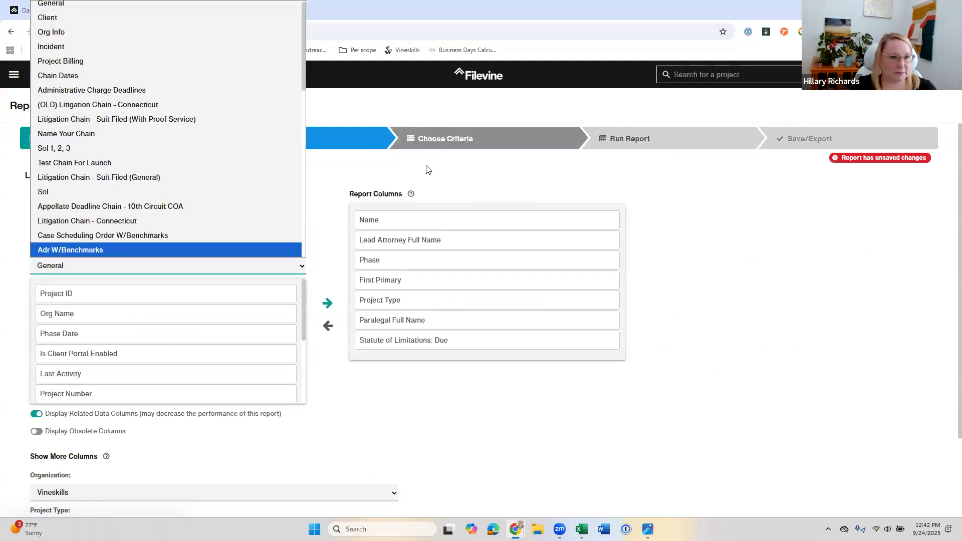
{"action": "left_click", "coordinate": [426, 169]}
{"action": "left_click", "coordinate": [113, 230]}
{"action": "type", "text": "Statute of Limitations"}
{"action": "left_click", "coordinate": [157, 245]}
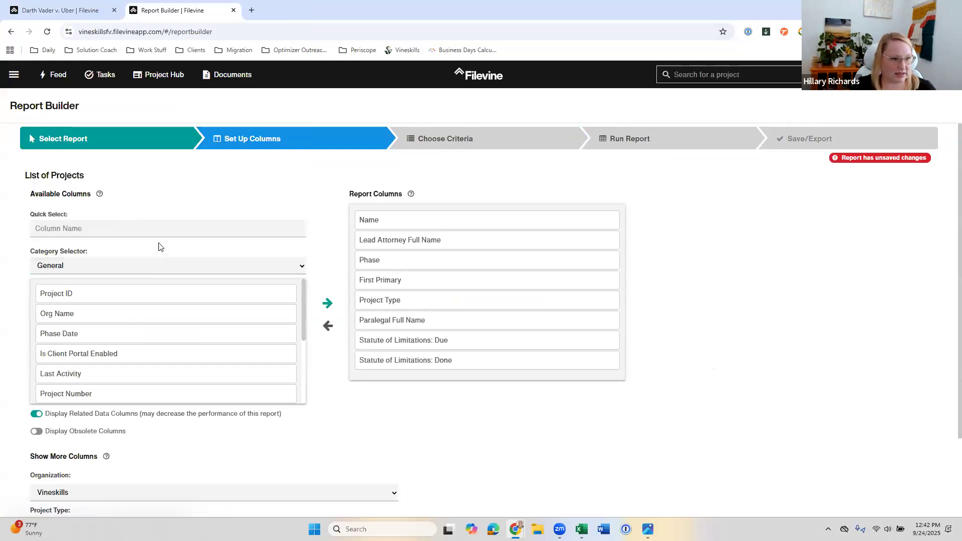
Step: Filter the report criteria by "Statute of Limitations:", and try the Case Summary: Statute of Limitations: Done criterion before removing it
{"action": "left_click", "coordinate": [473, 141]}
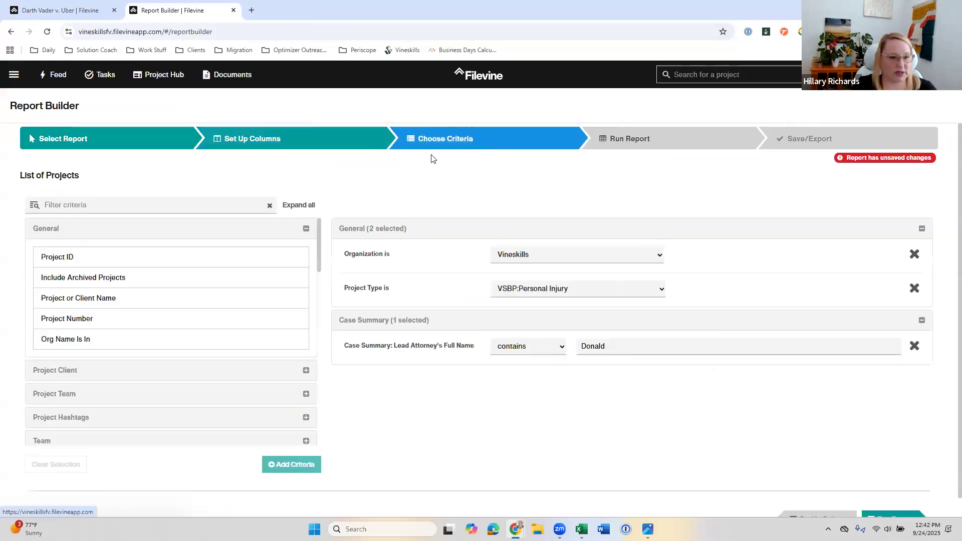
{"action": "left_click", "coordinate": [166, 207]}
{"action": "key", "text": "ctrl+v"}
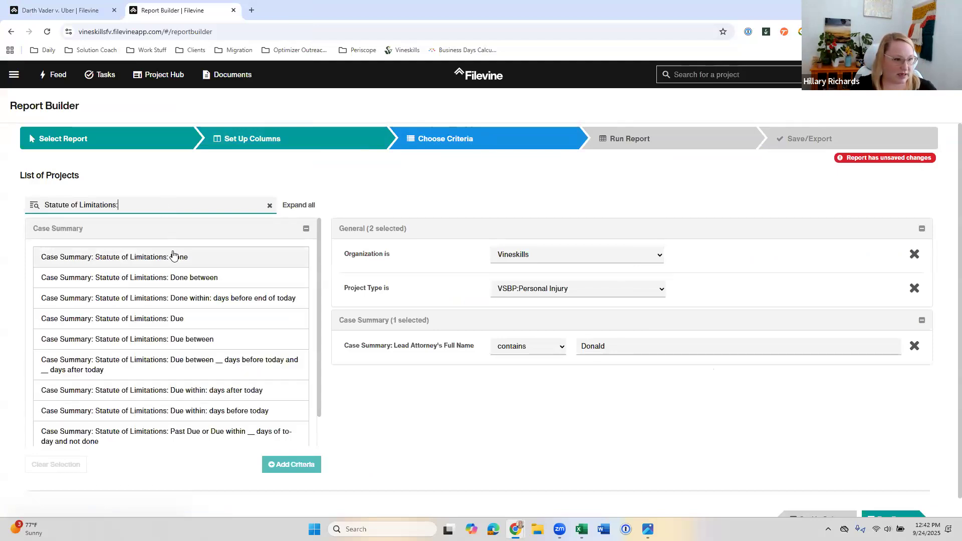
{"action": "double_click", "coordinate": [183, 257]}
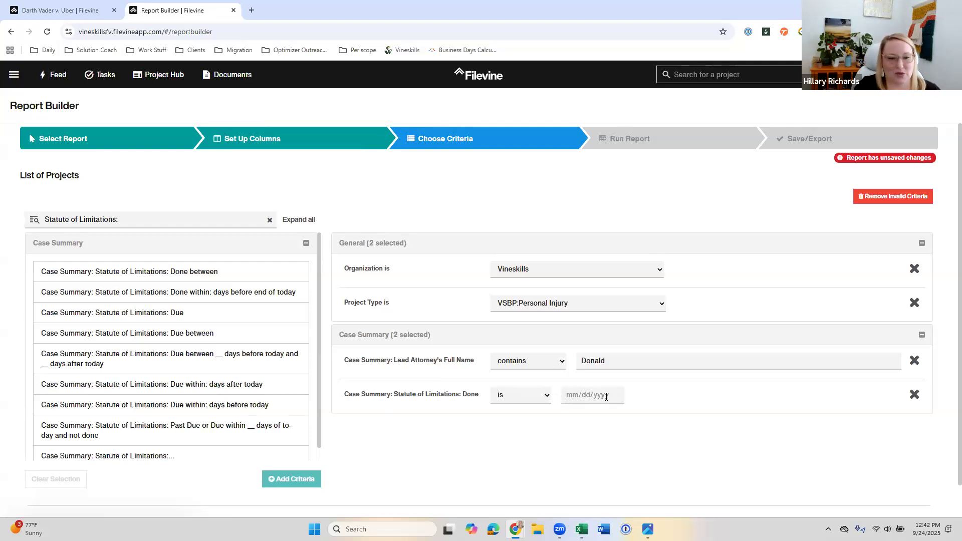
{"action": "left_click", "coordinate": [914, 397]}
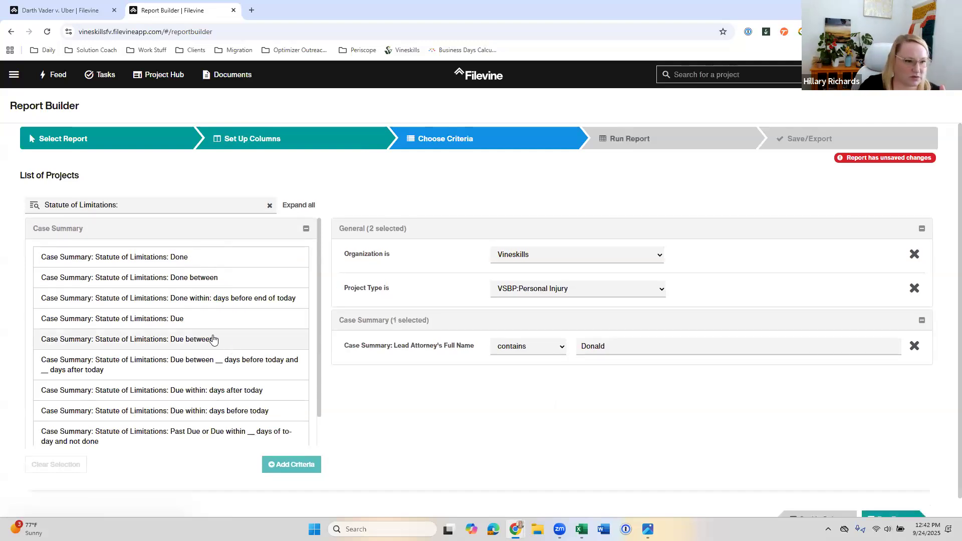
Step: Add the status criterion Case Summary: Statute of Limitations:... to the report, review its options, and set it to Done
{"action": "scroll", "coordinate": [243, 343], "scroll_direction": "down", "scroll_amount": 4}
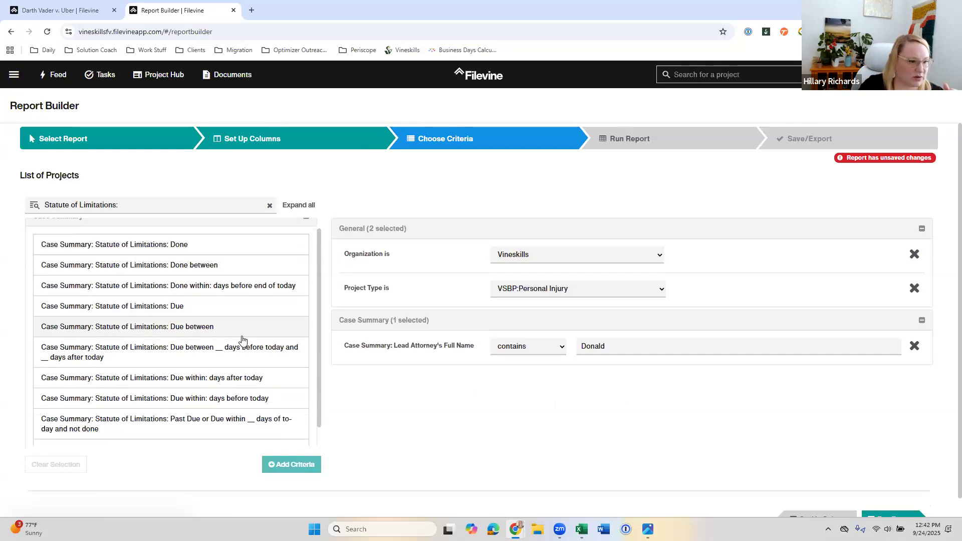
{"action": "scroll", "coordinate": [165, 391], "scroll_direction": "up", "scroll_amount": 2}
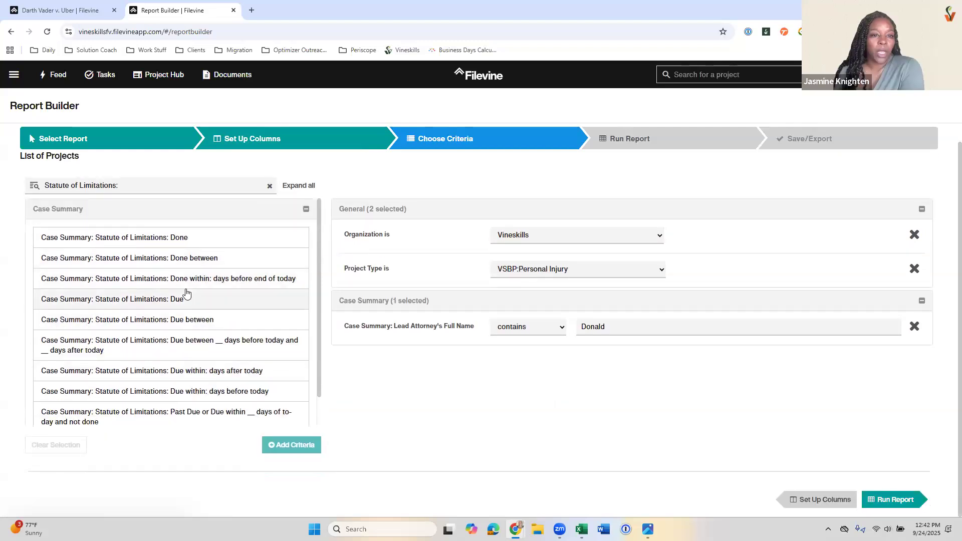
{"action": "scroll", "coordinate": [150, 396], "scroll_direction": "down", "scroll_amount": 1}
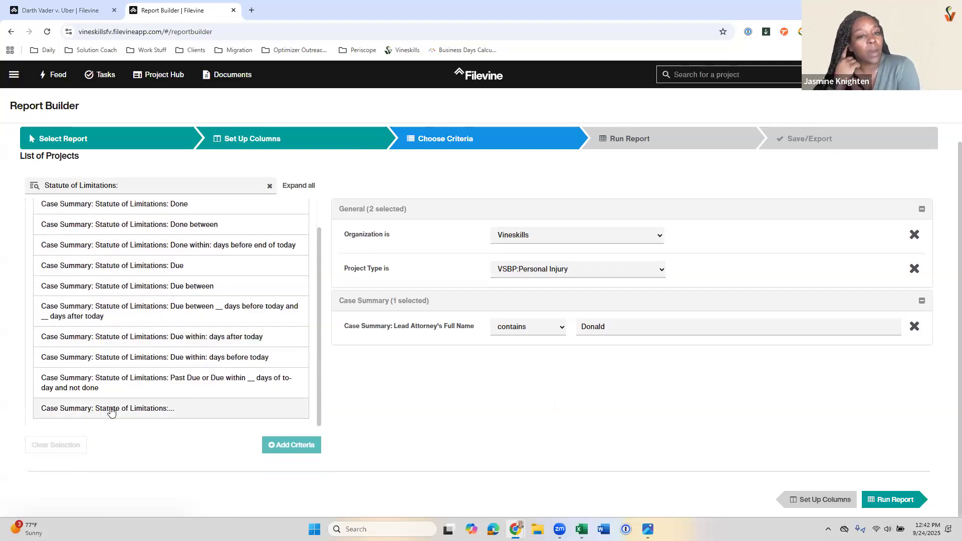
{"action": "left_click", "coordinate": [141, 409]}
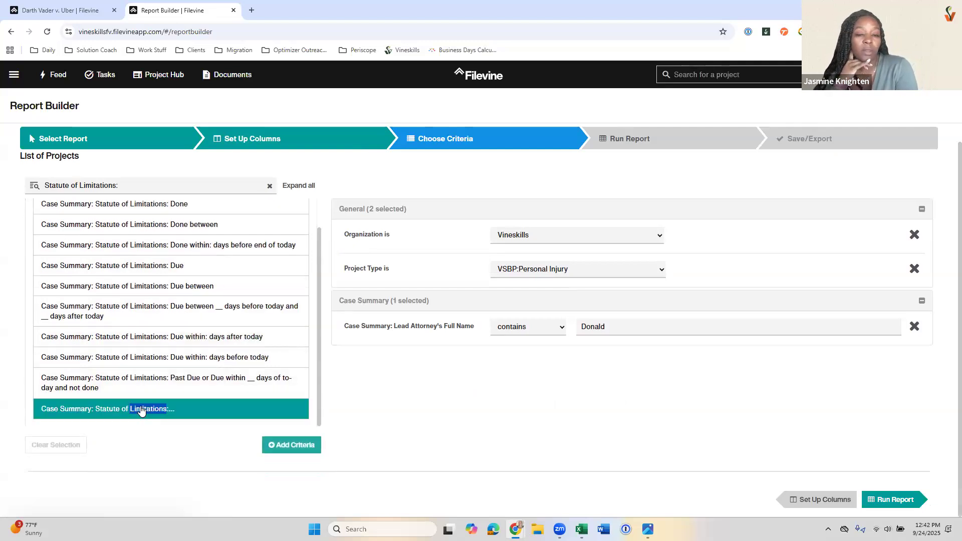
{"action": "left_click", "coordinate": [291, 445]}
{"action": "left_click", "coordinate": [524, 377]}
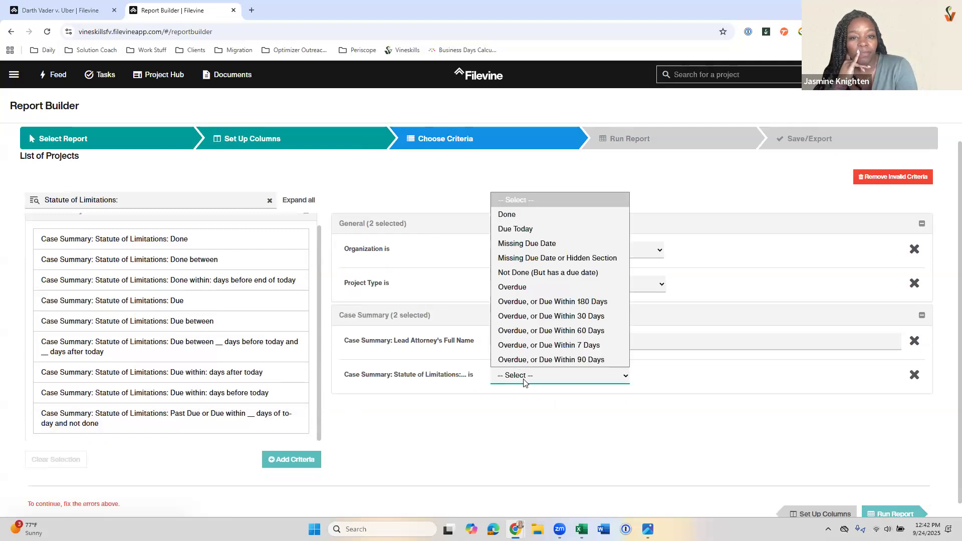
{"action": "left_click", "coordinate": [506, 212]}
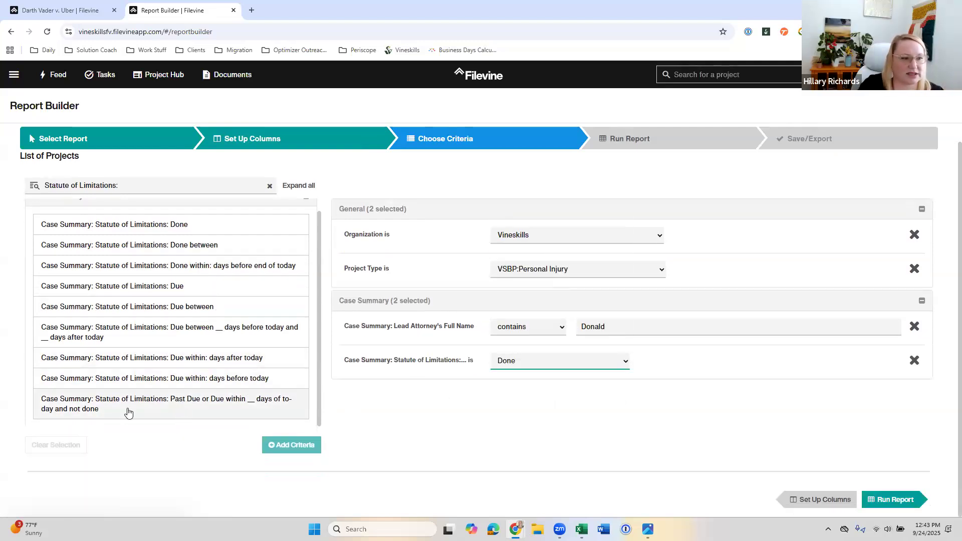
{"action": "left_click", "coordinate": [470, 365]}
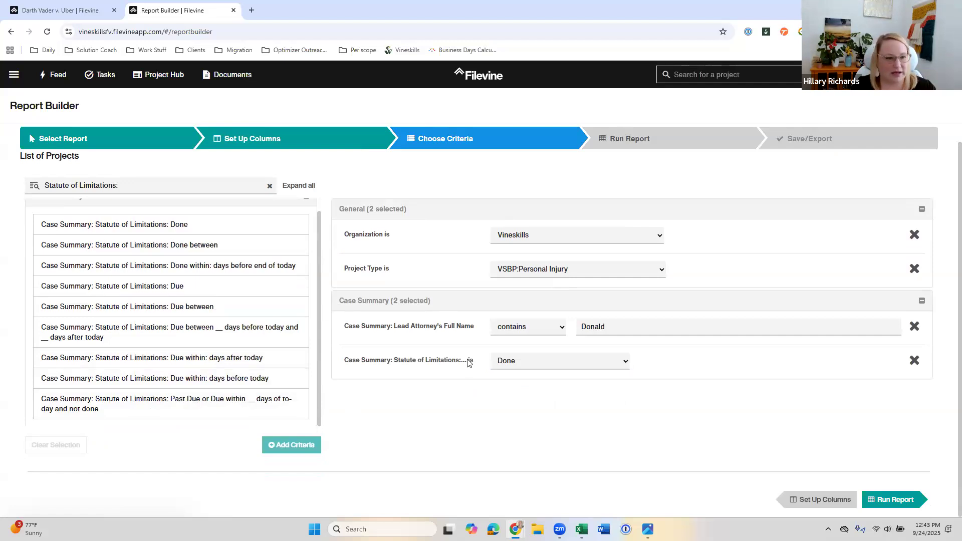
{"action": "left_click", "coordinate": [525, 371]}
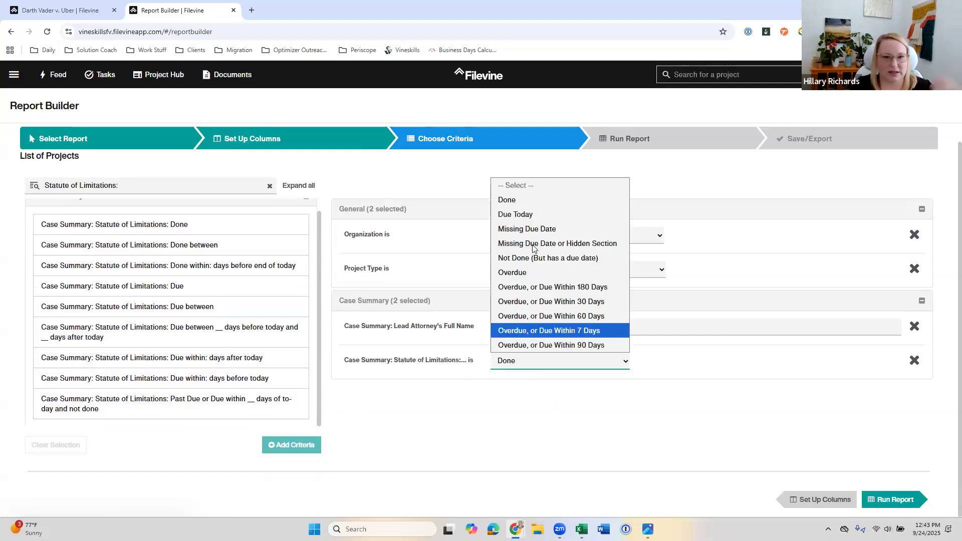
{"action": "left_click_drag", "start_coordinate": [346, 364], "coordinate": [521, 372]}
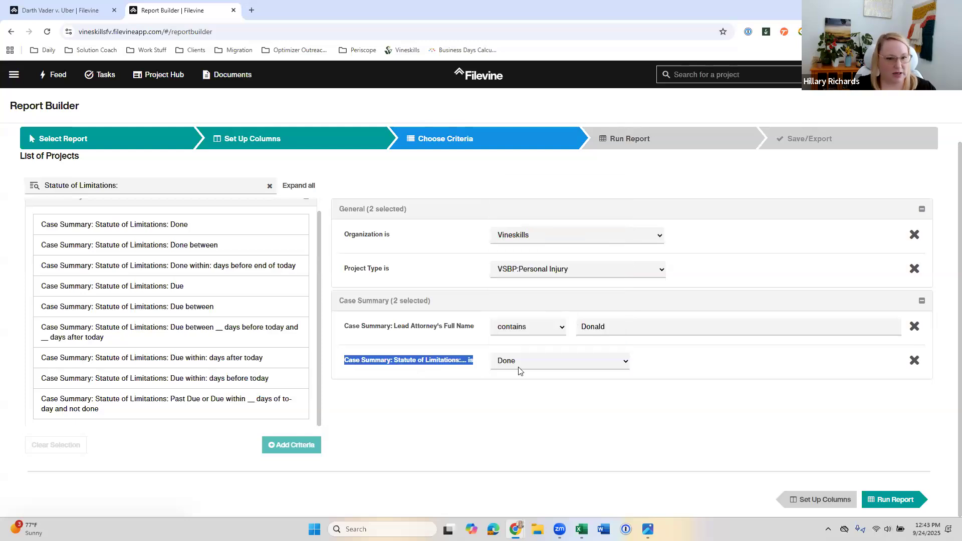
{"action": "left_click", "coordinate": [521, 371]}
{"action": "left_click", "coordinate": [504, 200]}
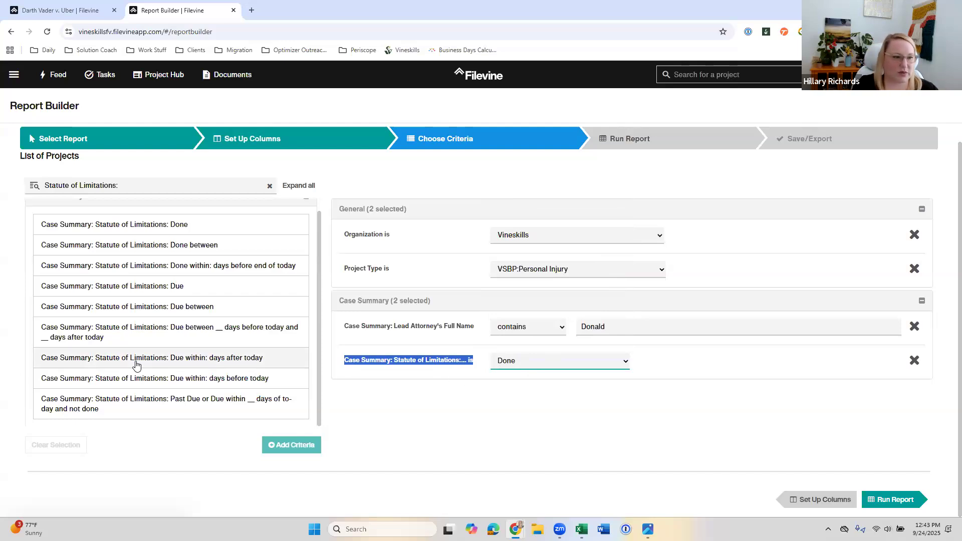
Step: Try the Case Summary: Statute of Limitations: Due between criterion and open its start date
{"action": "scroll", "coordinate": [136, 366], "scroll_direction": "up", "scroll_amount": 1}
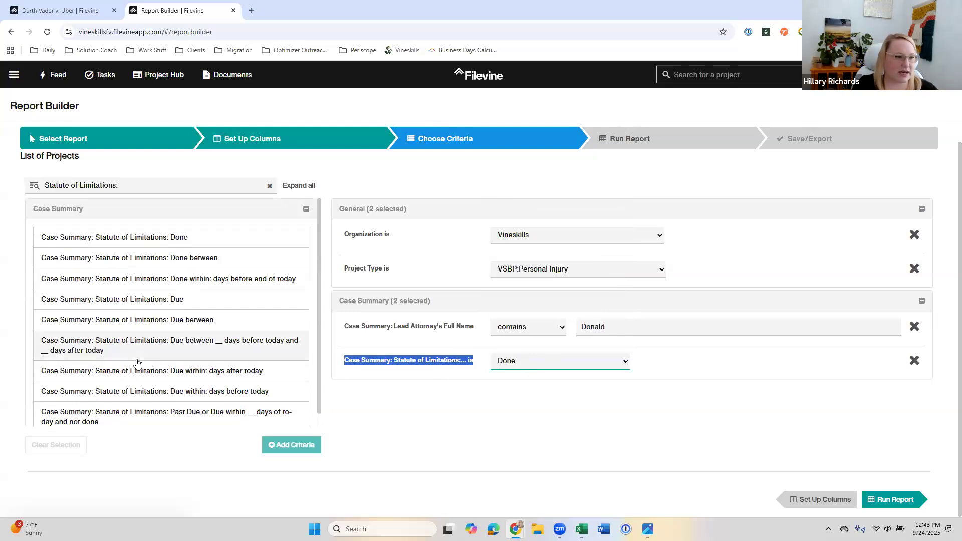
{"action": "double_click", "coordinate": [190, 324]}
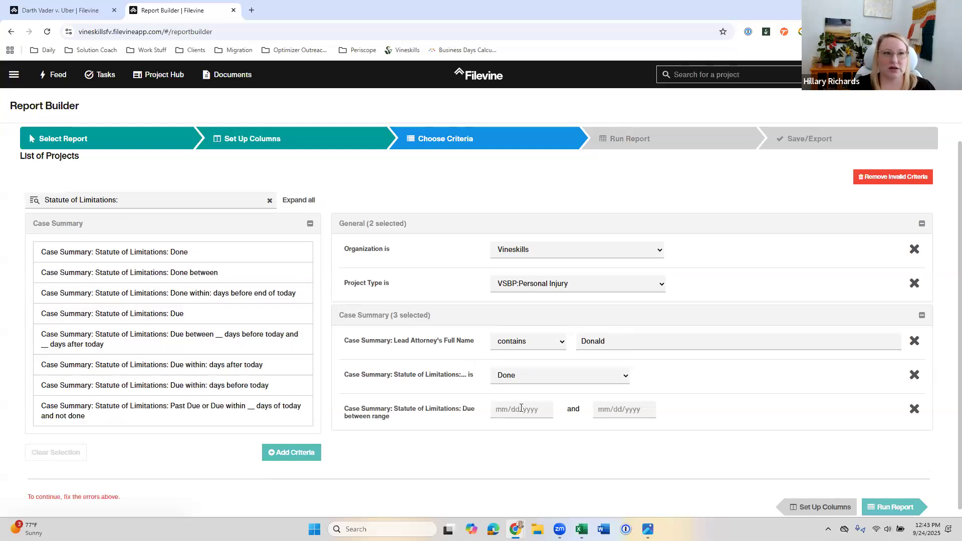
{"action": "left_click", "coordinate": [521, 409]}
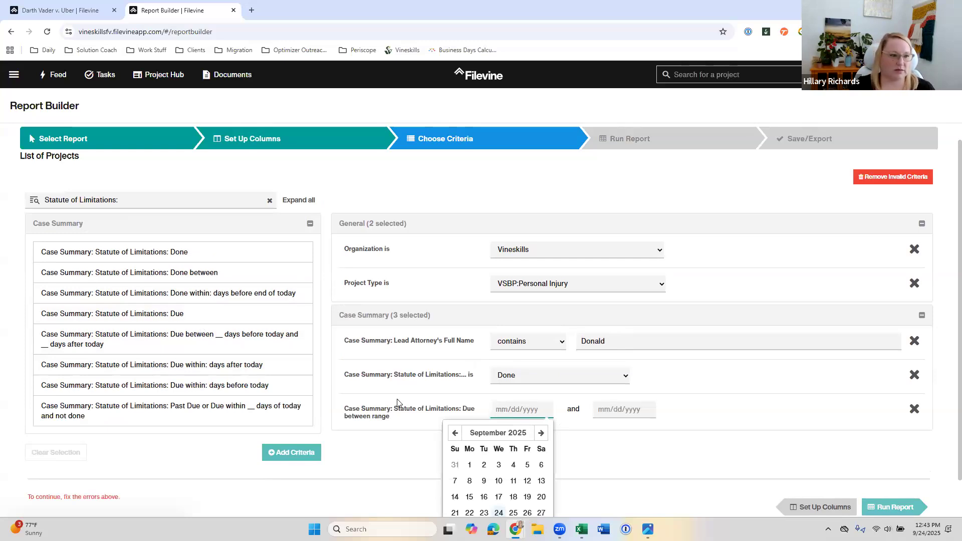
Step: Replace the Due between criterion with Case Summary: Statute of Limitations: Due within: days before today, and set it to 62
{"action": "left_click", "coordinate": [222, 389]}
{"action": "left_click", "coordinate": [222, 386]}
{"action": "left_click", "coordinate": [291, 453]}
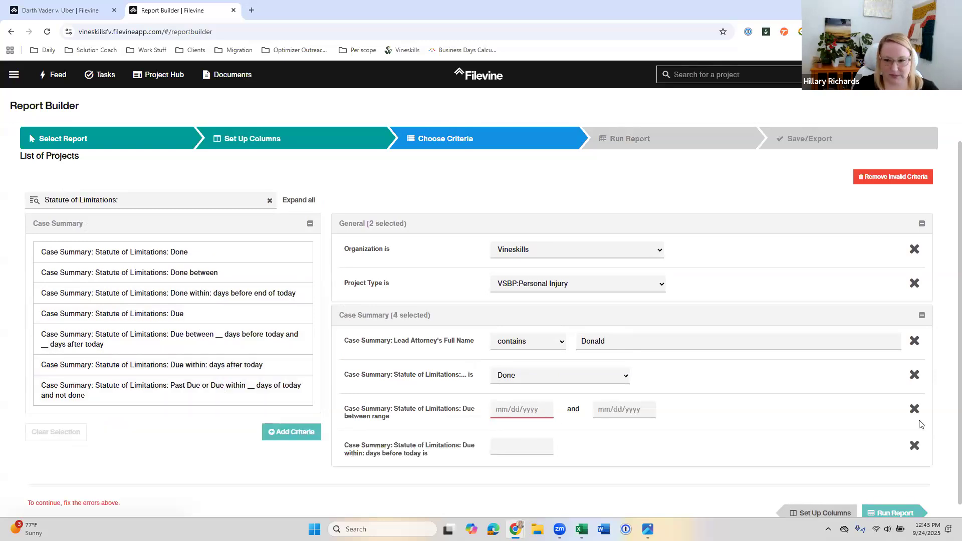
{"action": "left_click", "coordinate": [914, 409]}
{"action": "left_click", "coordinate": [516, 411]}
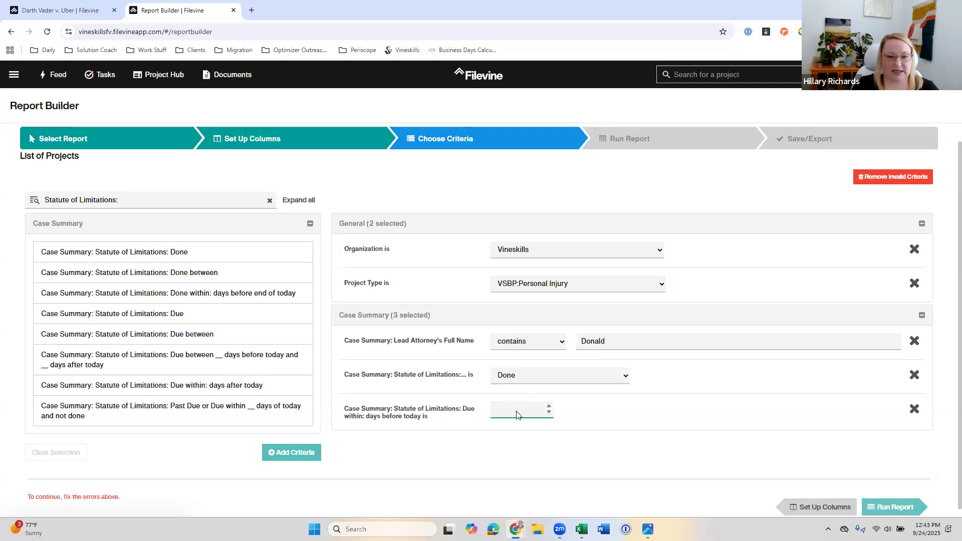
{"action": "type", "text": "60"}
{"action": "key", "text": "BackSpace"}
{"action": "type", "text": "2"}
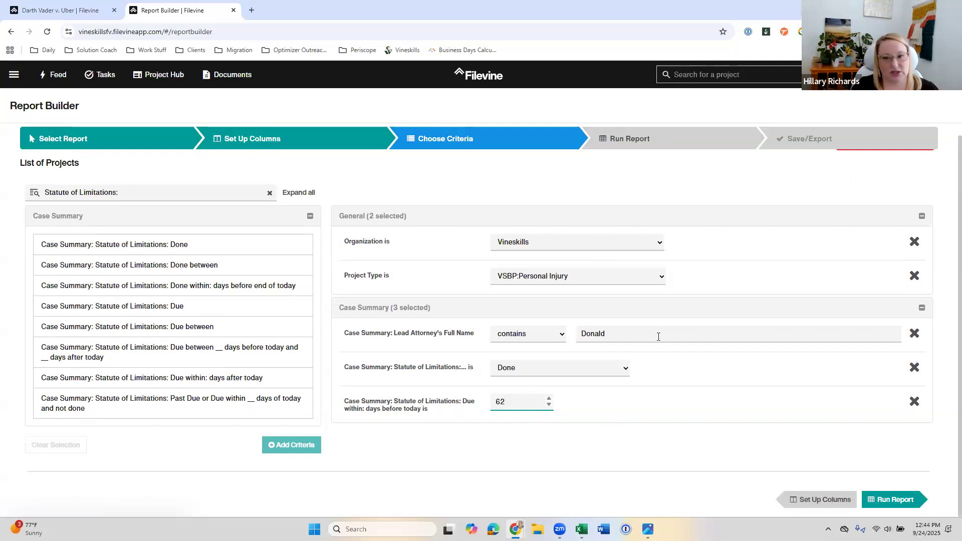
Step: Remove the Lead Attorney's Full Name criterion and run the report
{"action": "left_click", "coordinate": [914, 334]}
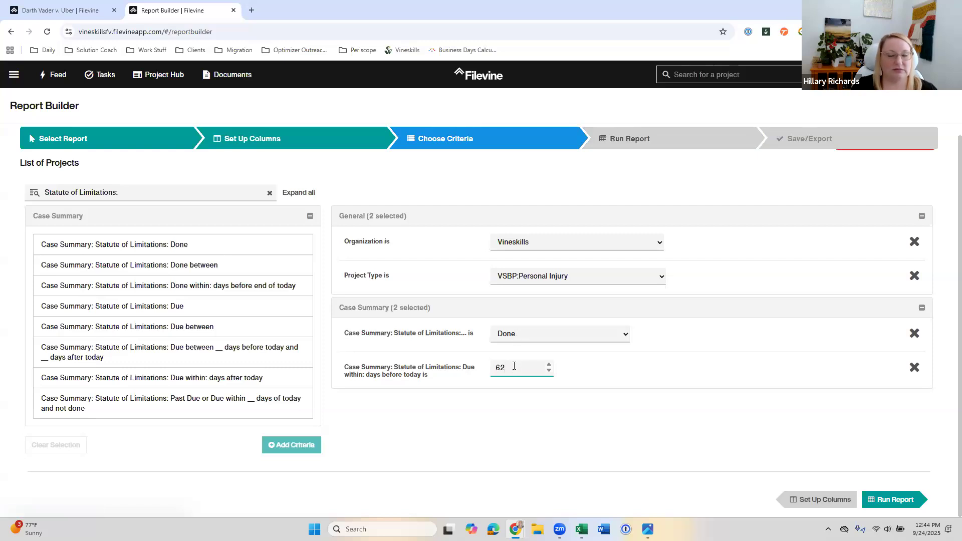
{"action": "left_click", "coordinate": [631, 143]}
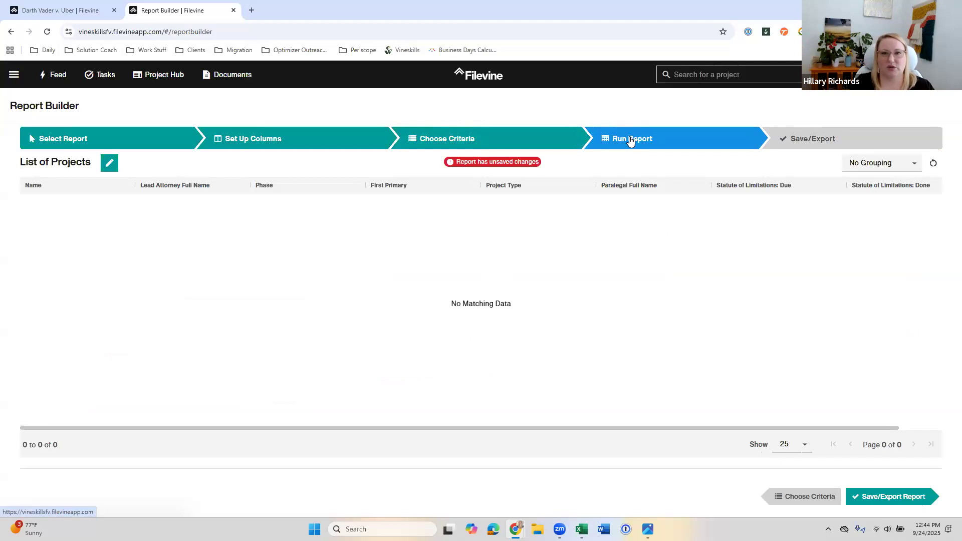
Step: Review the report's save, export, scheduling and sharing options, and return to the report selection
{"action": "left_click", "coordinate": [775, 153]}
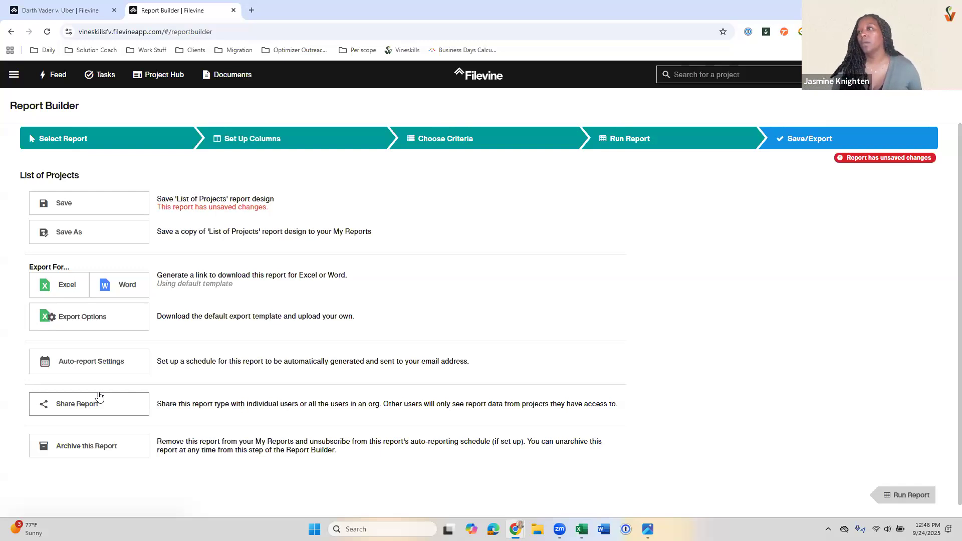
{"action": "left_click", "coordinate": [114, 144]}
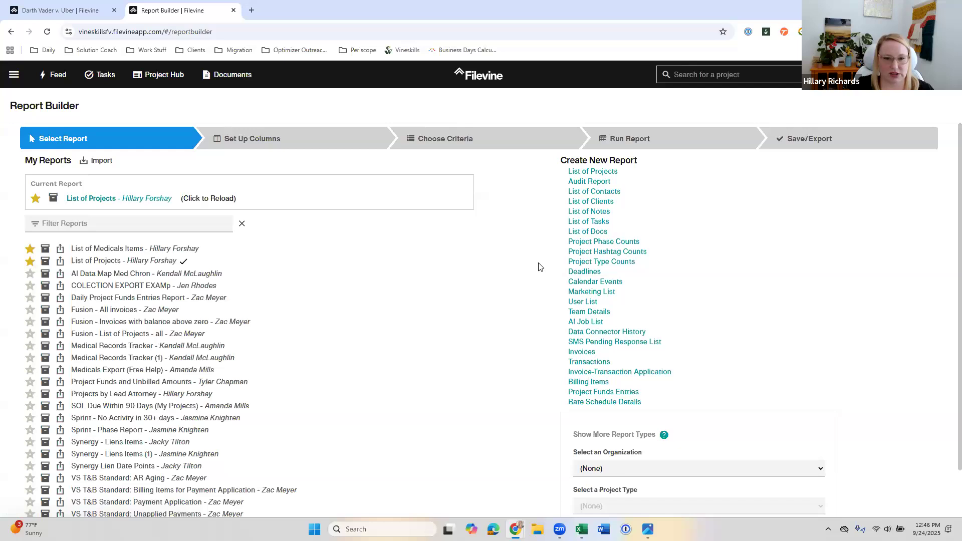
Step: Show additional report types for the Vineskills organization and the VSBP:Personal Injury project type
{"action": "scroll", "coordinate": [535, 287], "scroll_direction": "down", "scroll_amount": 1}
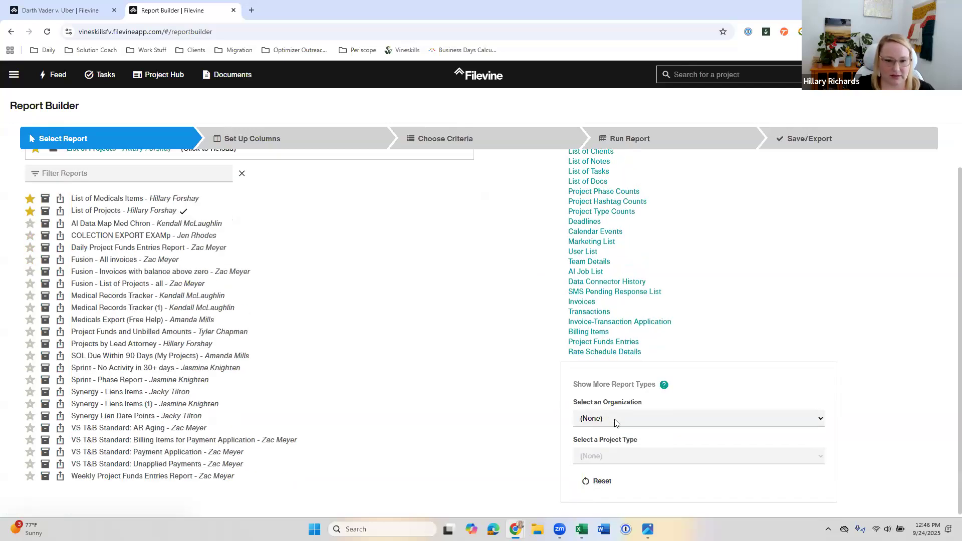
{"action": "left_click", "coordinate": [614, 418]}
{"action": "left_click", "coordinate": [614, 426]}
{"action": "left_click", "coordinate": [613, 423]}
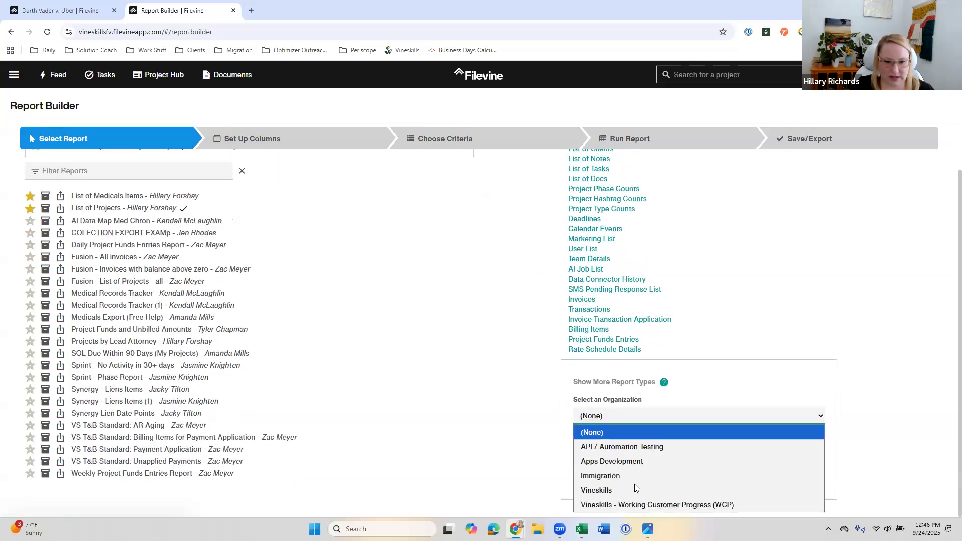
{"action": "left_click", "coordinate": [630, 490]}
{"action": "left_click", "coordinate": [627, 453]}
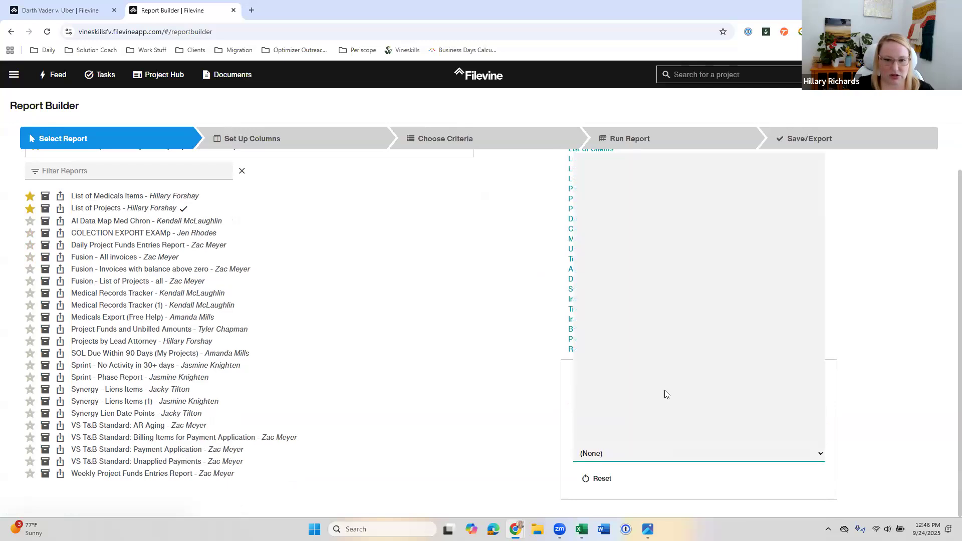
{"action": "scroll", "coordinate": [664, 394], "scroll_direction": "down", "scroll_amount": 6}
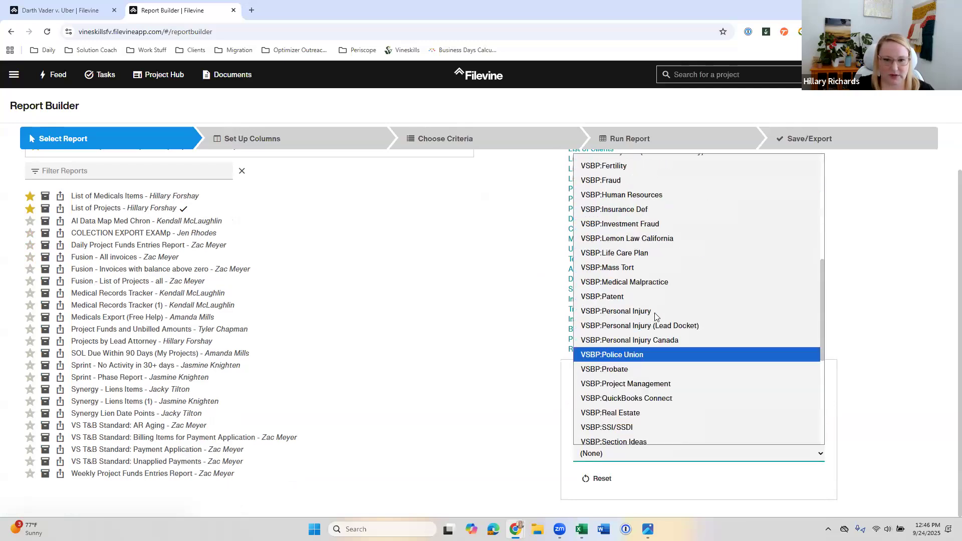
{"action": "left_click", "coordinate": [616, 311]}
{"action": "scroll", "coordinate": [811, 403], "scroll_direction": "down", "scroll_amount": 1}
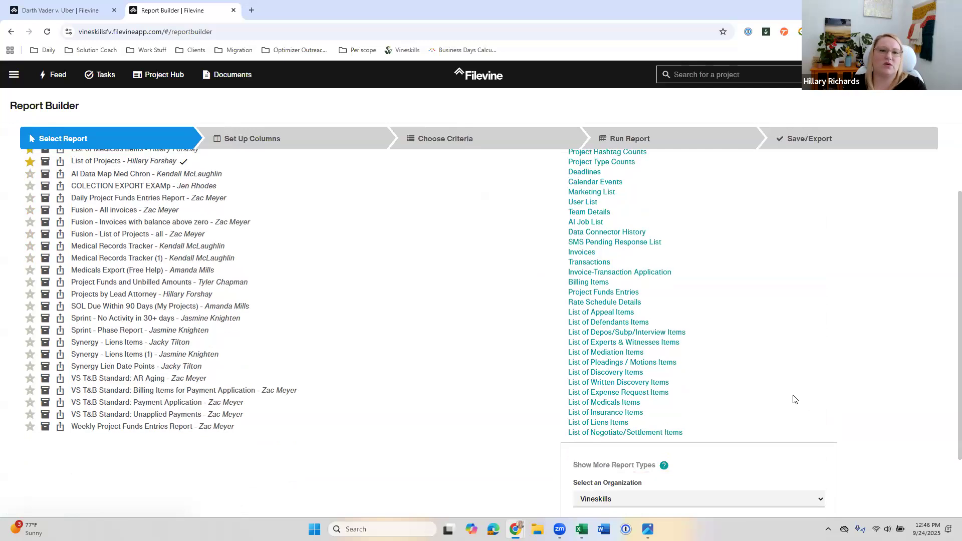
{"action": "scroll", "coordinate": [795, 399], "scroll_direction": "up", "scroll_amount": 2}
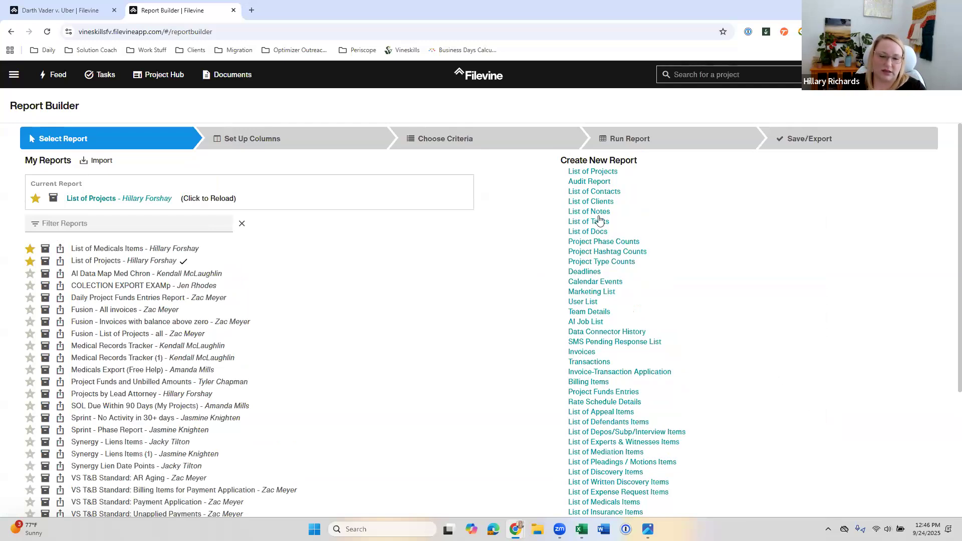
Step: Create a new List of Projects report and load extra columns for Vineskills and project type VSBP:Personal Injury
{"action": "left_click", "coordinate": [612, 173]}
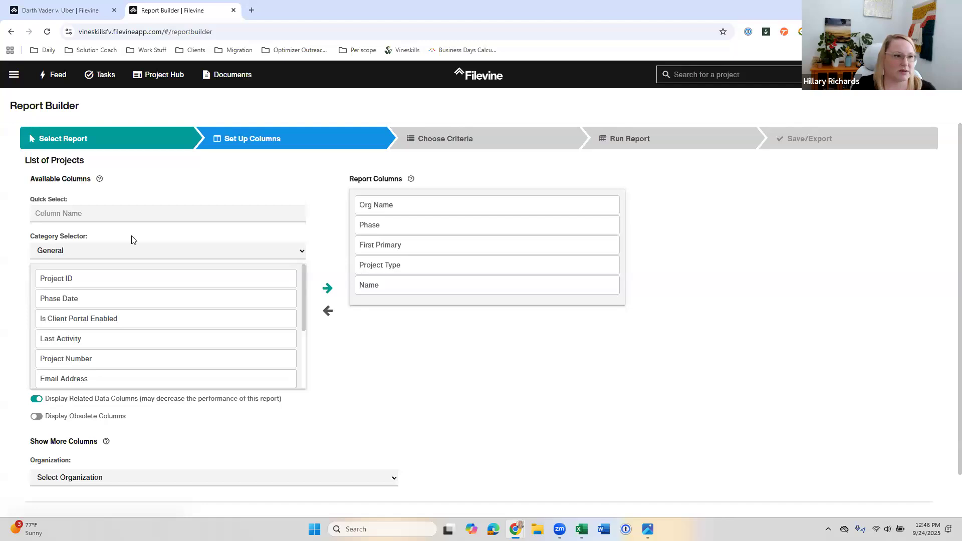
{"action": "scroll", "coordinate": [186, 426], "scroll_direction": "down", "scroll_amount": 1}
{"action": "scroll", "coordinate": [185, 426], "scroll_direction": "down", "scroll_amount": 1}
{"action": "left_click", "coordinate": [175, 430]}
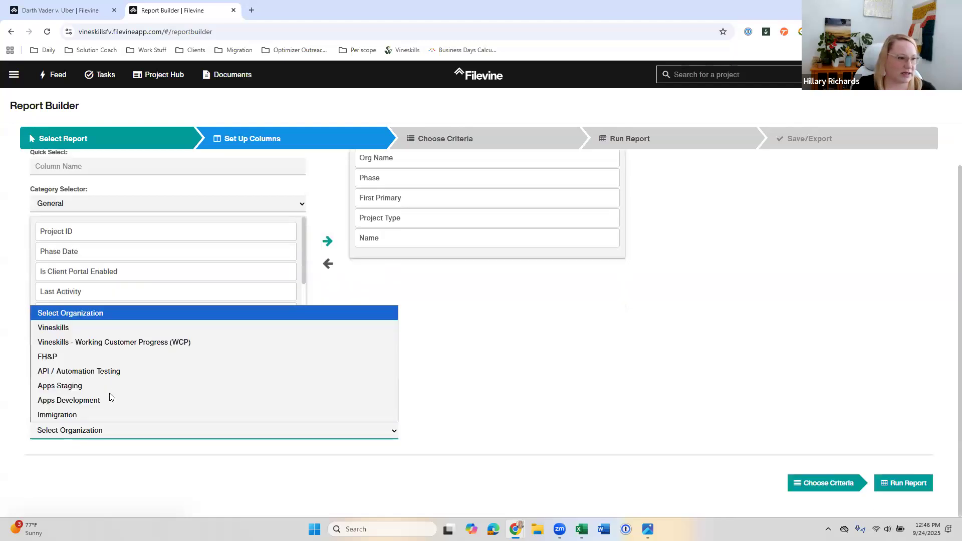
{"action": "left_click", "coordinate": [97, 328]}
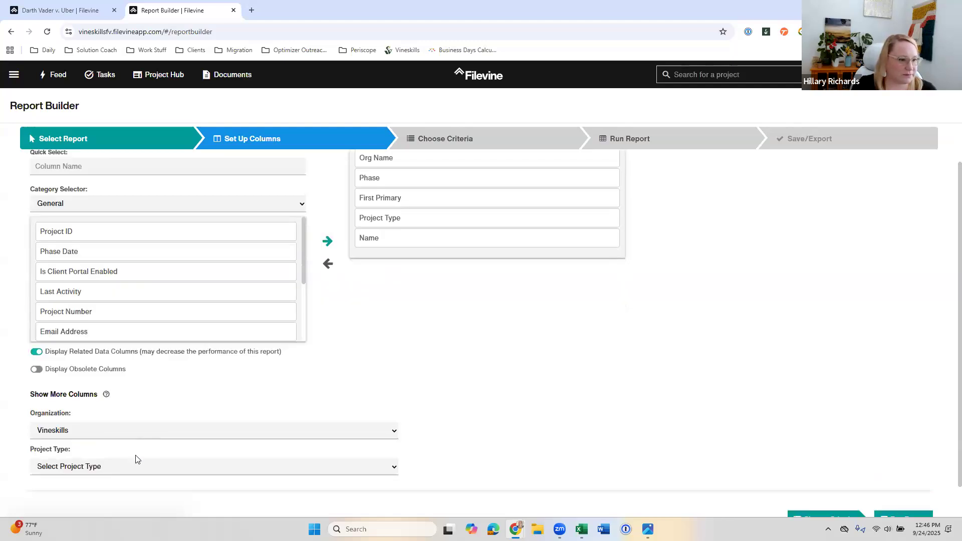
{"action": "left_click", "coordinate": [111, 466]}
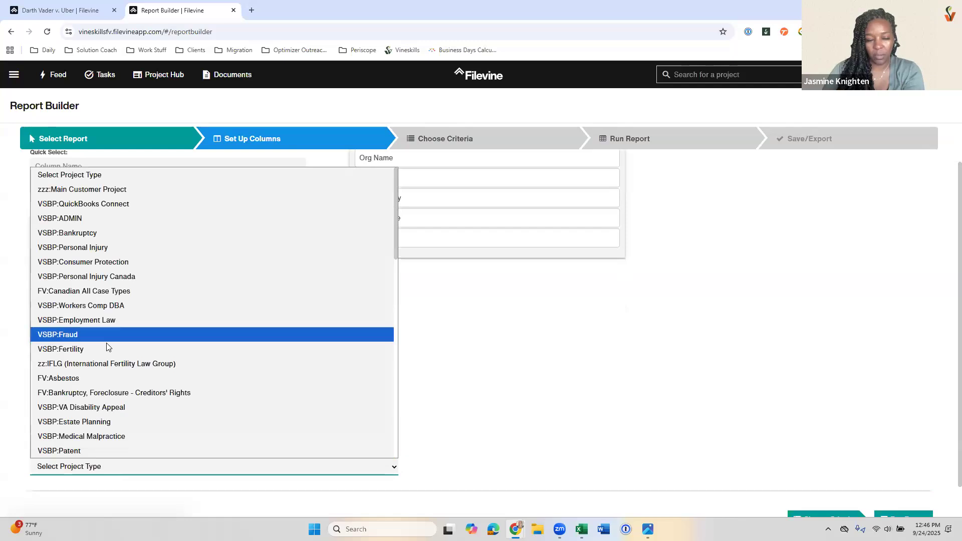
{"action": "left_click", "coordinate": [136, 252]}
{"action": "scroll", "coordinate": [244, 394], "scroll_direction": "up", "scroll_amount": 1}
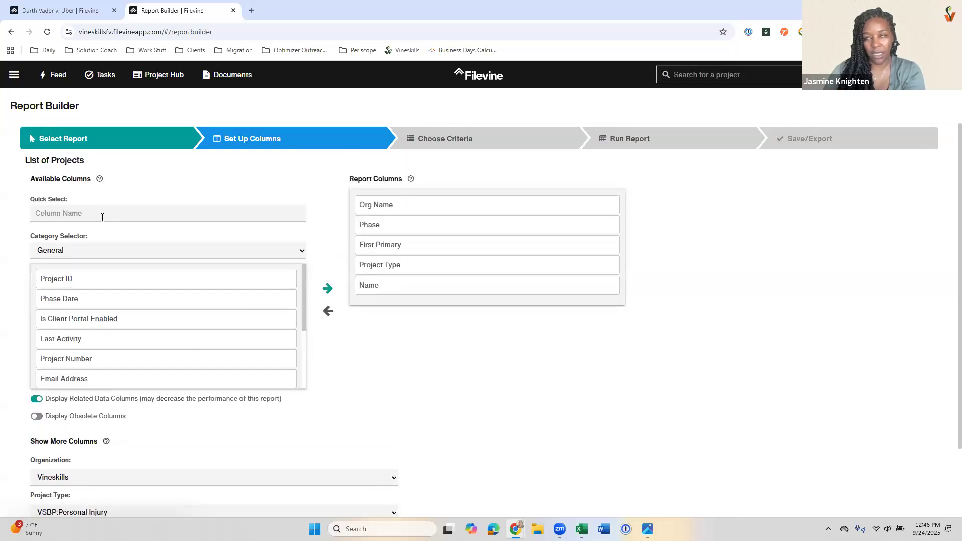
Step: Open the Intake section of the Darth Vader v. Uber project, and remove the Org Name column from the report
{"action": "left_click", "coordinate": [60, 10]}
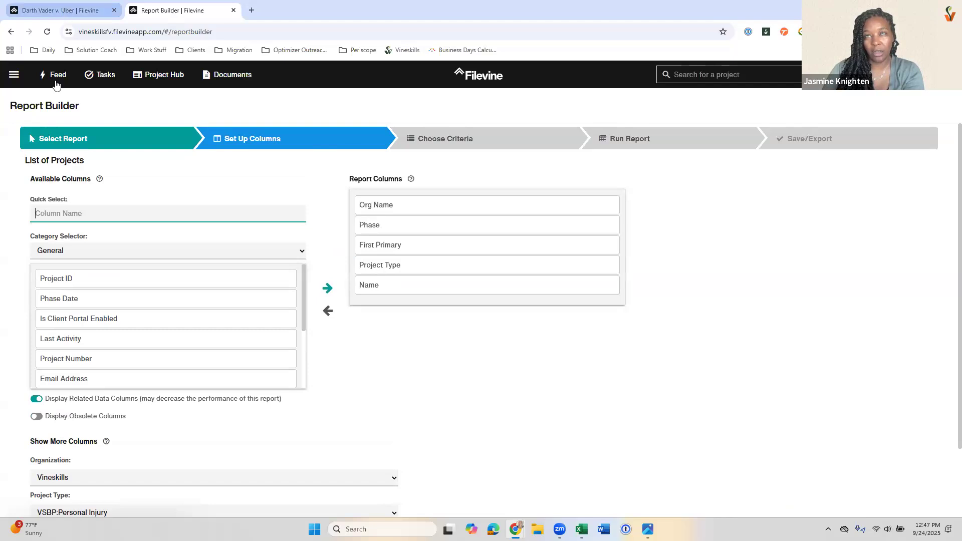
{"action": "scroll", "coordinate": [187, 269], "scroll_direction": "up", "scroll_amount": 3}
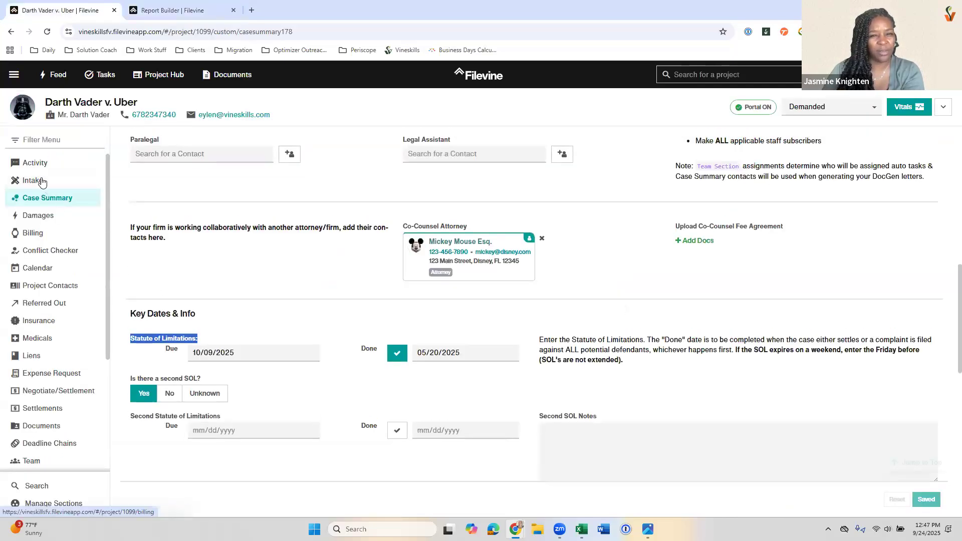
{"action": "scroll", "coordinate": [186, 270], "scroll_direction": "up", "scroll_amount": 7}
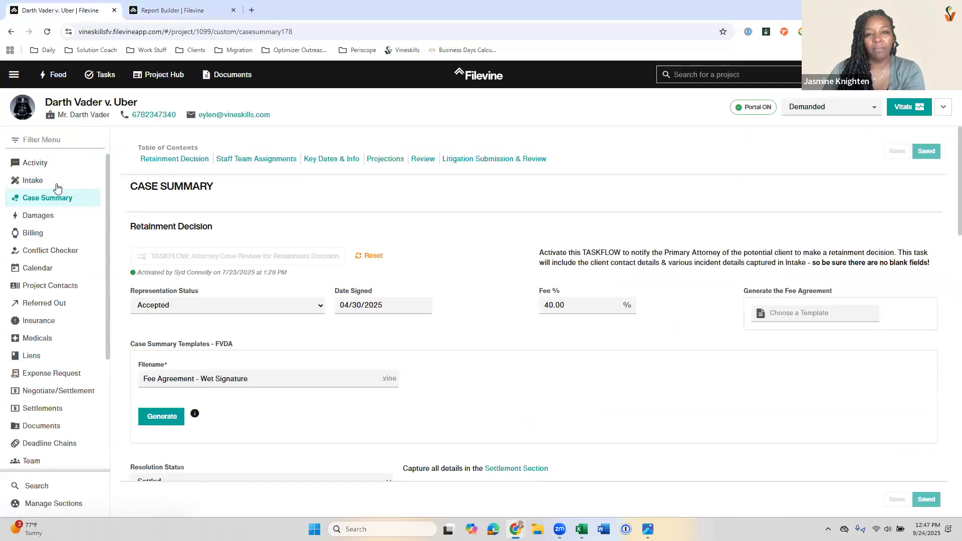
{"action": "left_click", "coordinate": [32, 180]}
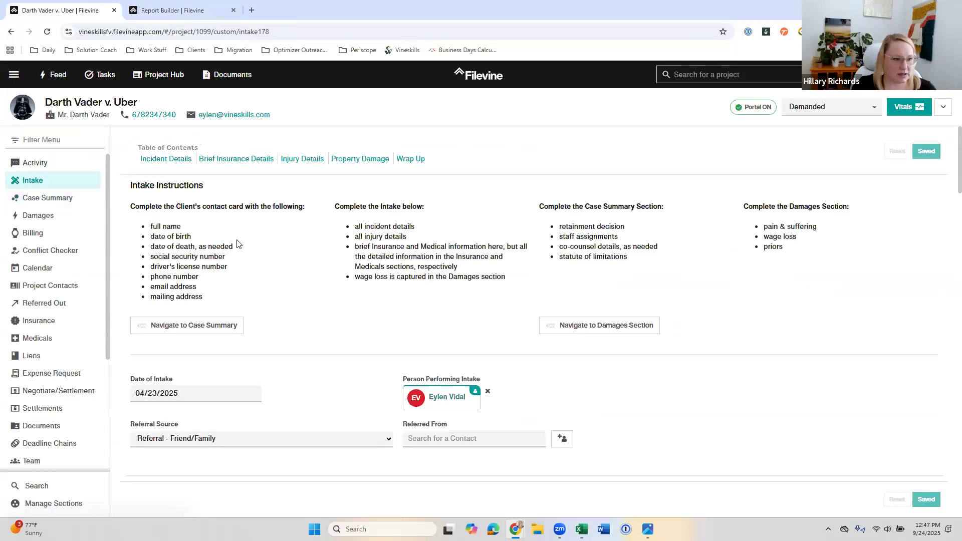
{"action": "left_click", "coordinate": [165, 11]}
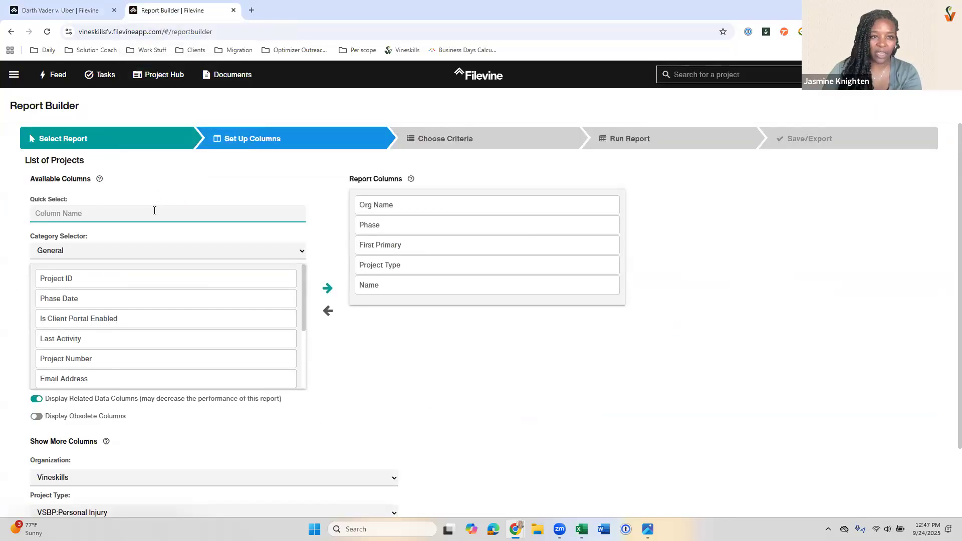
{"action": "double_click", "coordinate": [396, 204]}
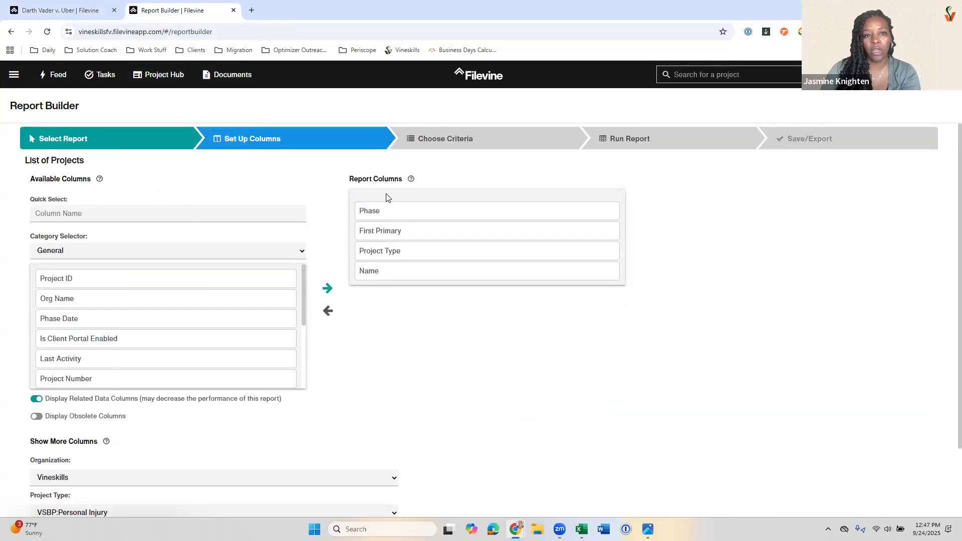
Step: Run a new conflict check for "strange" in the Darth Vader v. Uber project and save it as a conflict
{"action": "left_click", "coordinate": [59, 11]}
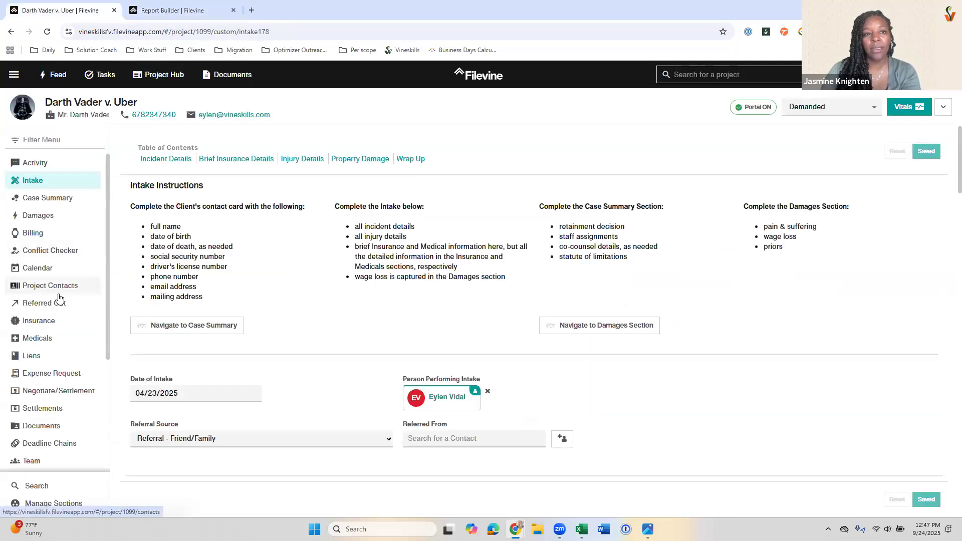
{"action": "scroll", "coordinate": [40, 210], "scroll_direction": "down", "scroll_amount": 3}
{"action": "scroll", "coordinate": [38, 255], "scroll_direction": "up", "scroll_amount": 3}
{"action": "left_click", "coordinate": [38, 254]}
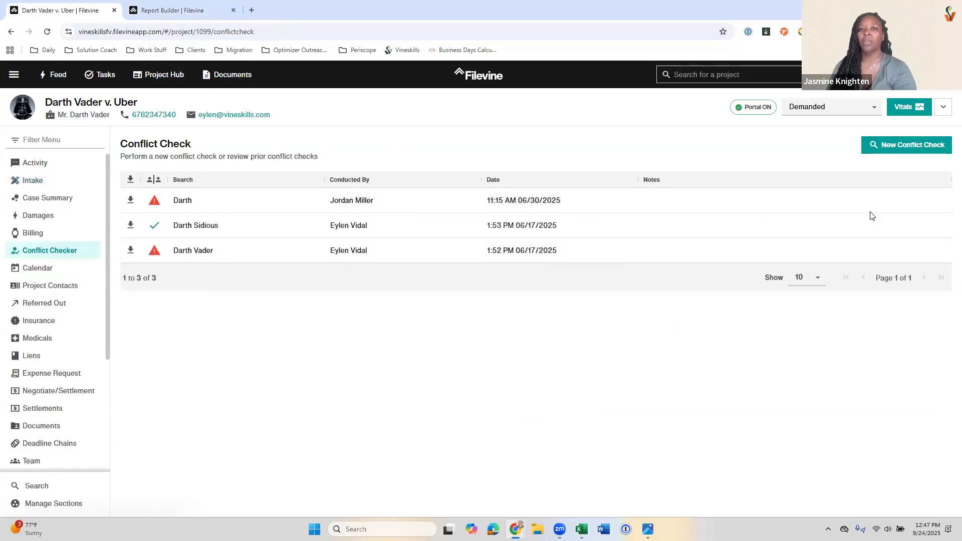
{"action": "left_click", "coordinate": [914, 151]}
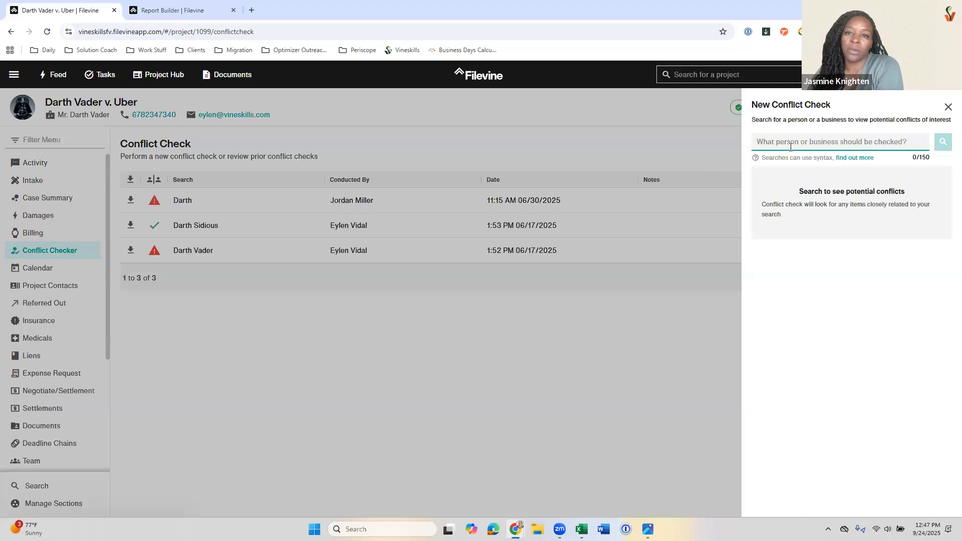
{"action": "type", "text": "sta"}
{"action": "type", "text": "ange"}
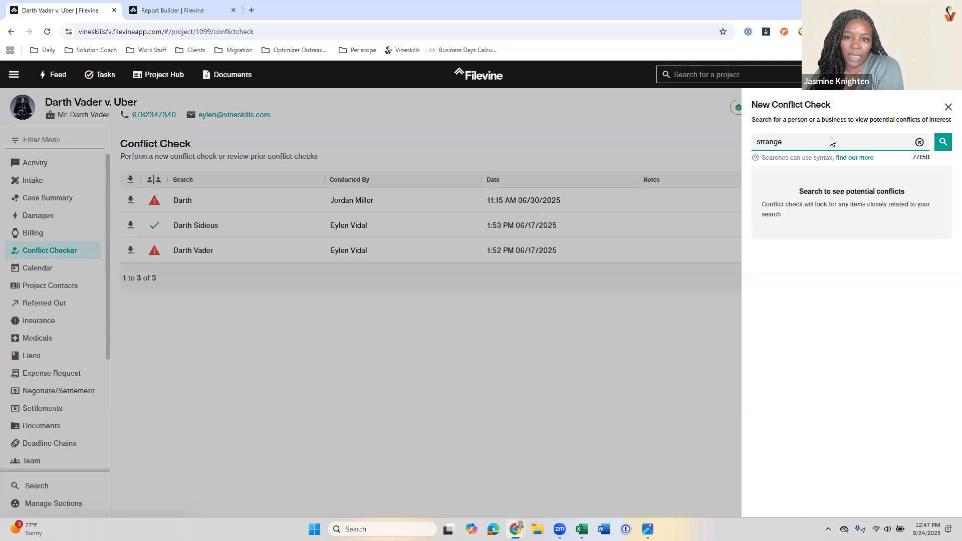
{"action": "key", "text": "Return"}
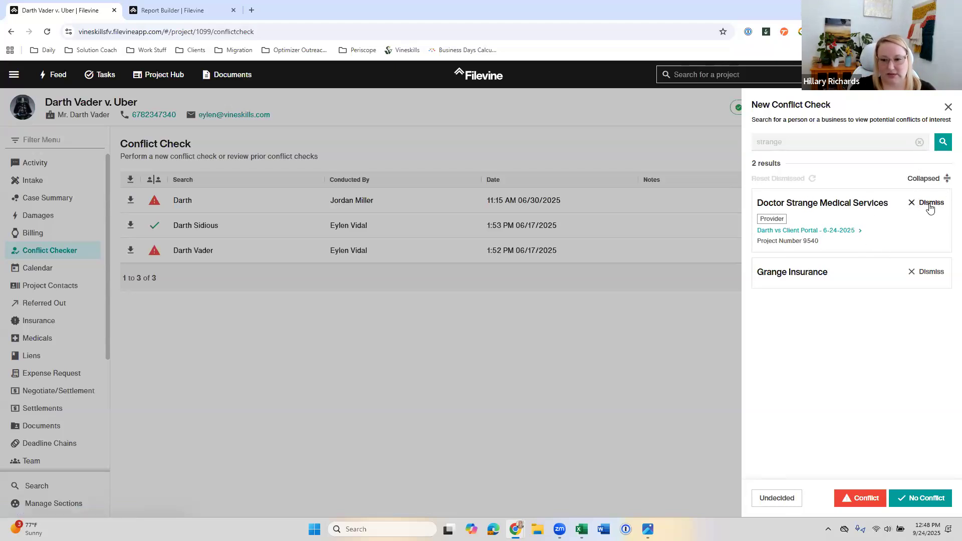
{"action": "left_click", "coordinate": [859, 497]}
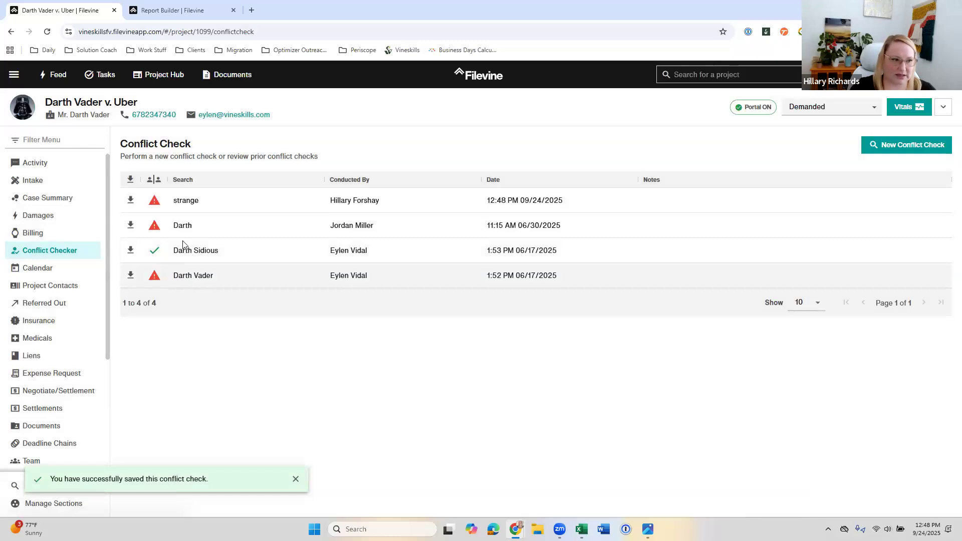
Step: Return to the project's Intake section, and make Name the first column of the List of Projects report
{"action": "left_click", "coordinate": [53, 186]}
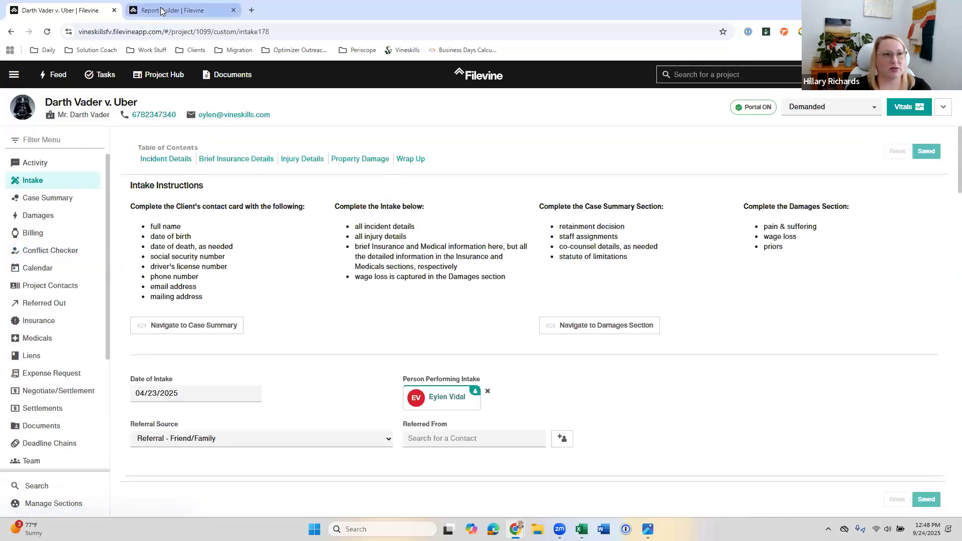
{"action": "left_click", "coordinate": [162, 11]}
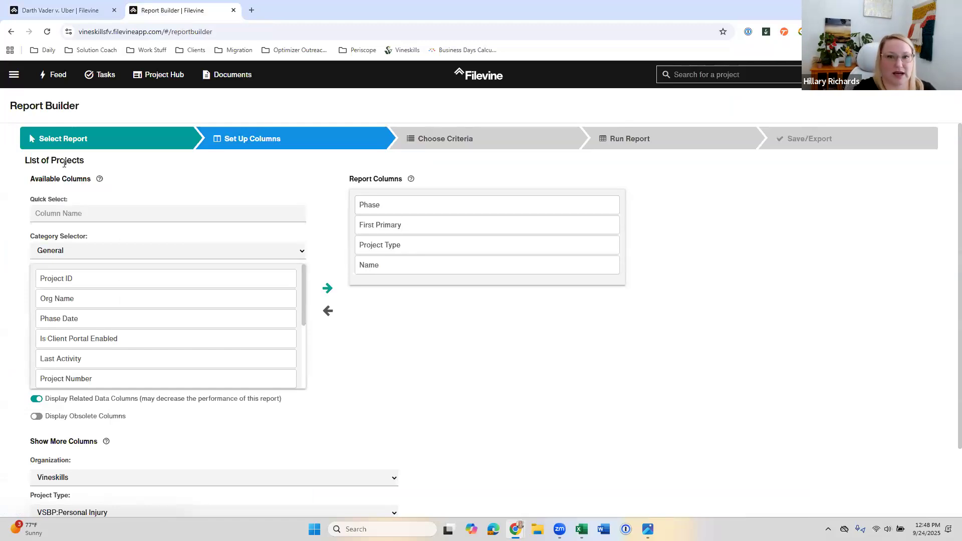
{"action": "left_click", "coordinate": [74, 10]}
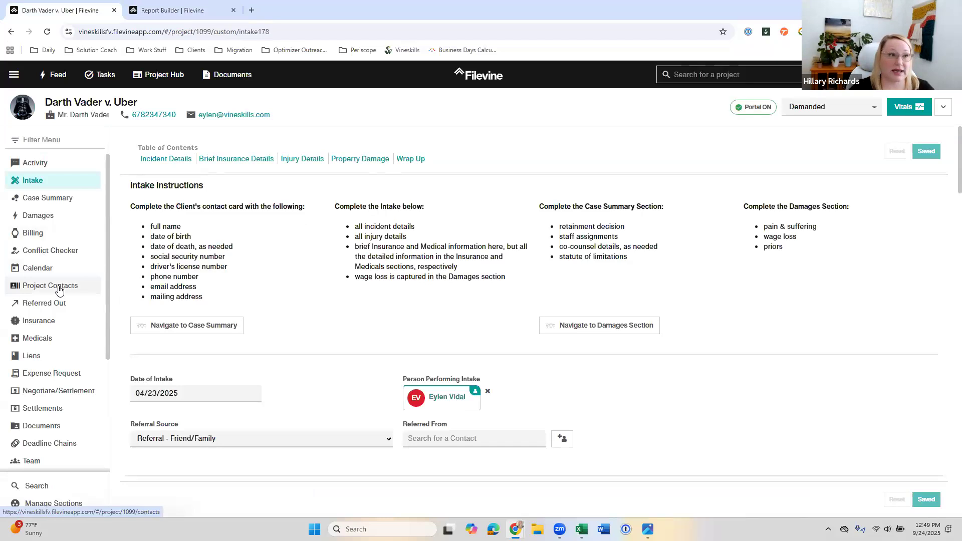
{"action": "left_click", "coordinate": [173, 10]}
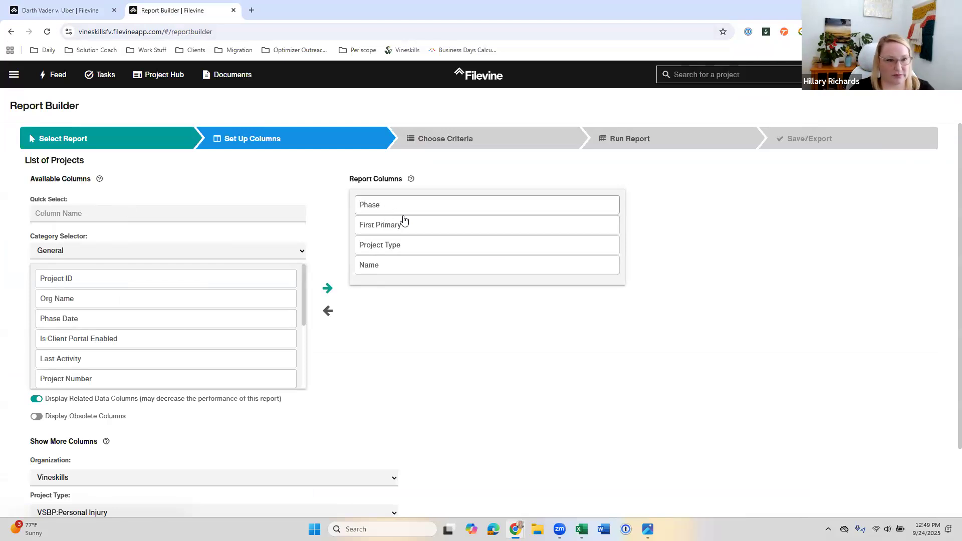
{"action": "left_click_drag", "start_coordinate": [380, 266], "coordinate": [385, 198]}
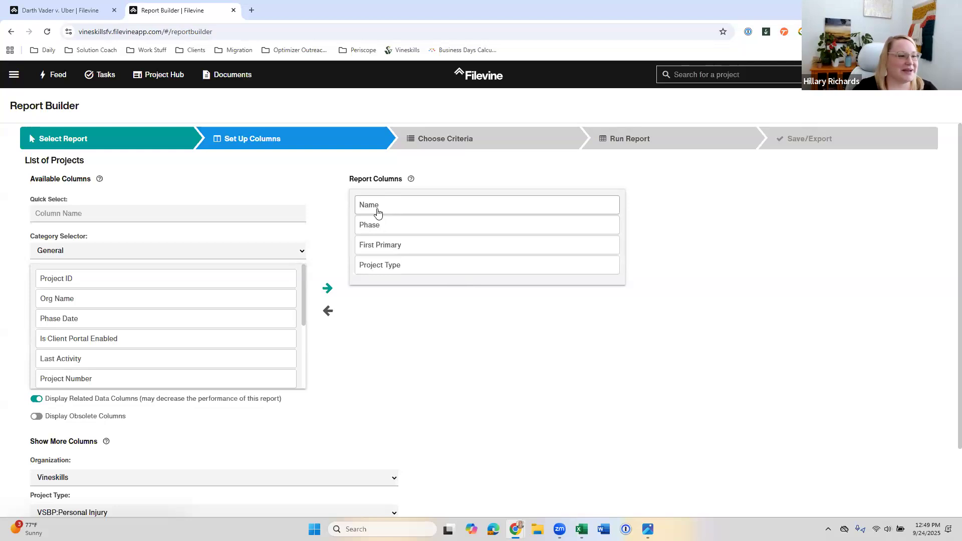
Step: Add the Client Full Name column to the List of Projects report
{"action": "left_click", "coordinate": [80, 10]}
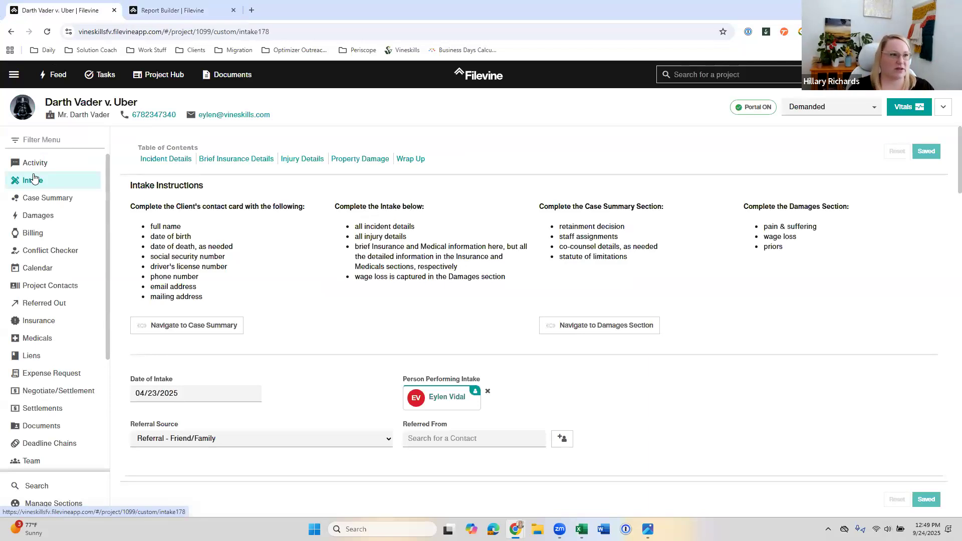
{"action": "left_click", "coordinate": [165, 15]}
{"action": "left_click", "coordinate": [93, 215]}
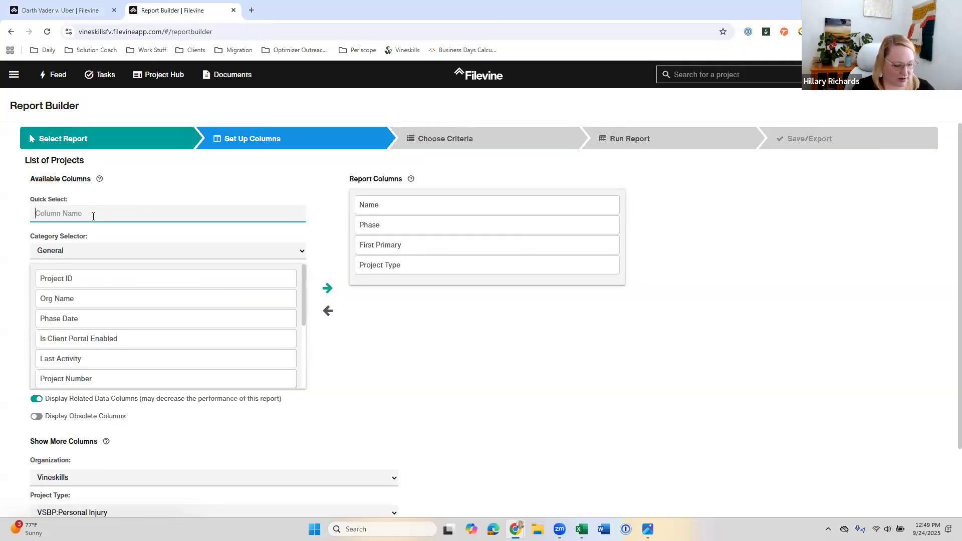
{"action": "type", "text": "client full"}
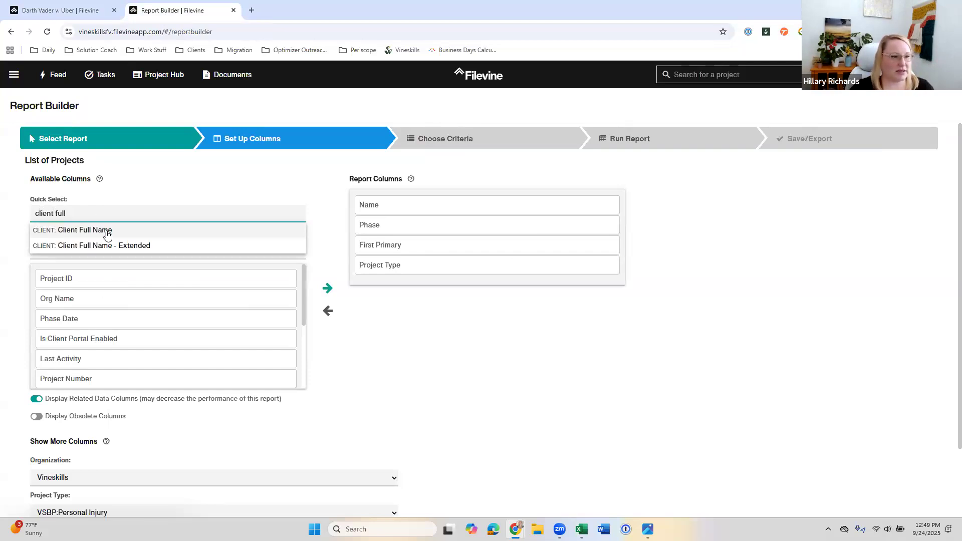
{"action": "left_click", "coordinate": [107, 234]}
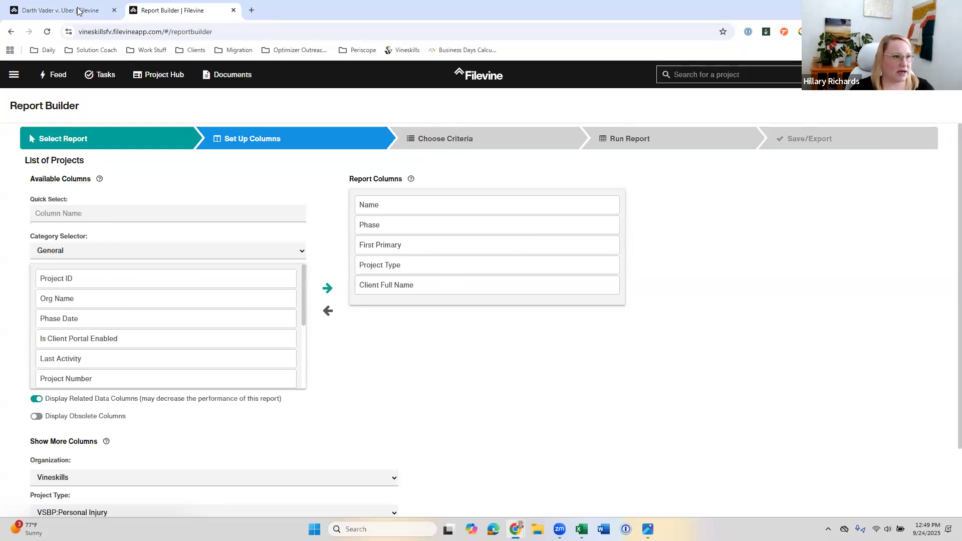
Step: Copy the Defendant Information field name from the Intake section of the Darth Vader v. Uber project
{"action": "key", "text": "ctrl+1"}
{"action": "scroll", "coordinate": [284, 289], "scroll_direction": "down", "scroll_amount": 5}
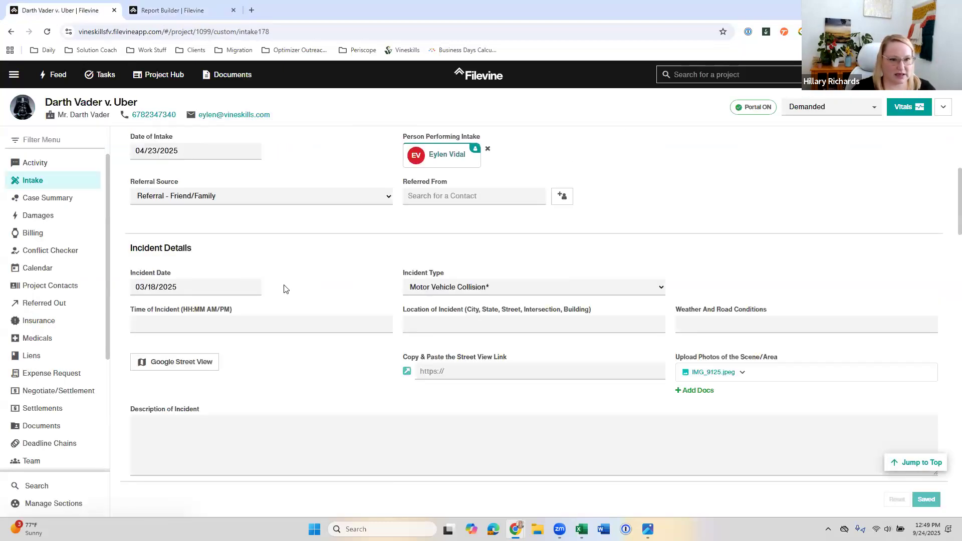
{"action": "scroll", "coordinate": [283, 289], "scroll_direction": "down", "scroll_amount": 5}
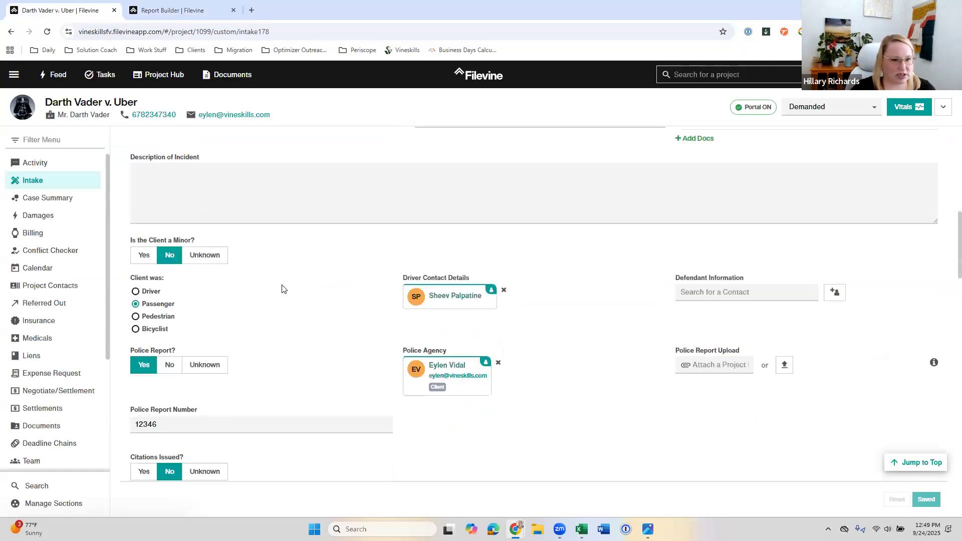
{"action": "scroll", "coordinate": [282, 289], "scroll_direction": "down", "scroll_amount": 1}
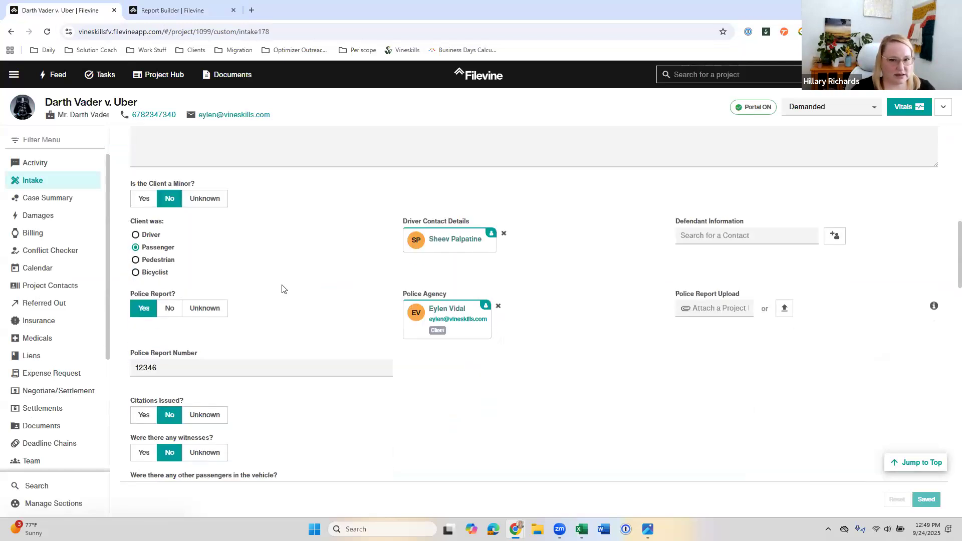
{"action": "left_click_drag", "start_coordinate": [686, 226], "coordinate": [672, 226]}
{"action": "key", "text": "ctrl+c"}
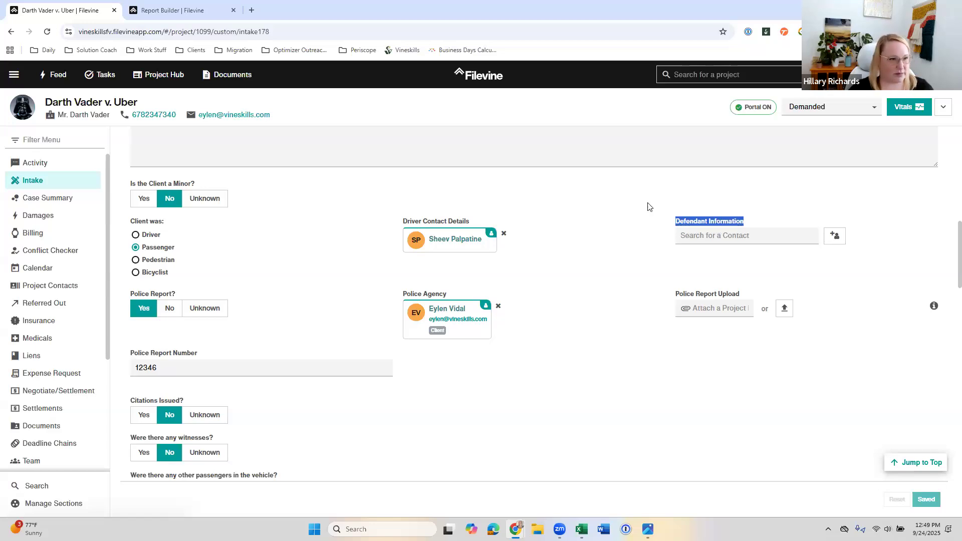
Step: Add the Intake column Defendant Information Full Name to the List of Projects report
{"action": "left_click", "coordinate": [180, 11]}
{"action": "left_click", "coordinate": [128, 207]}
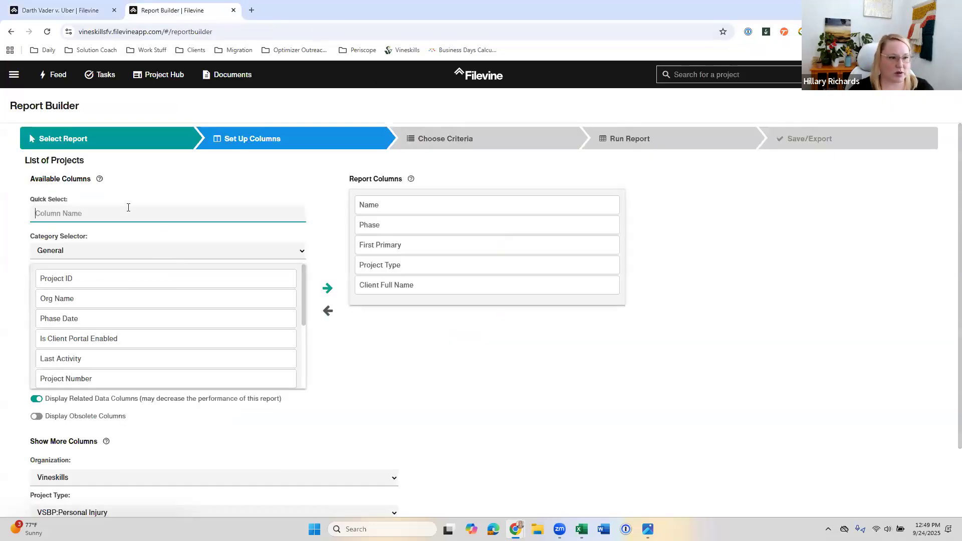
{"action": "key", "text": "ctrl+v"}
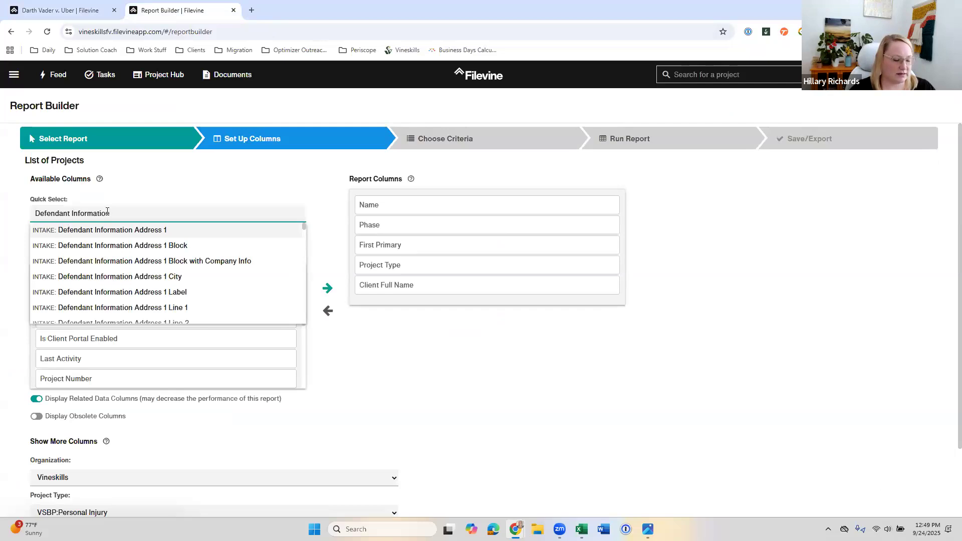
{"action": "type", "text": "full"}
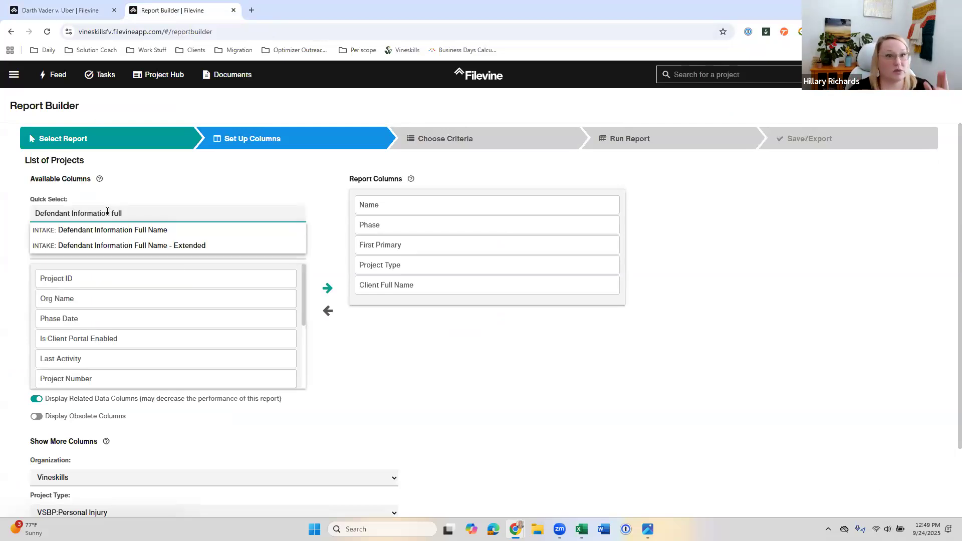
{"action": "left_click", "coordinate": [150, 232]}
Step: Find the defendant fields in the project's Litigation section and copy the Defendant 2 field name
{"action": "left_click", "coordinate": [91, 213]}
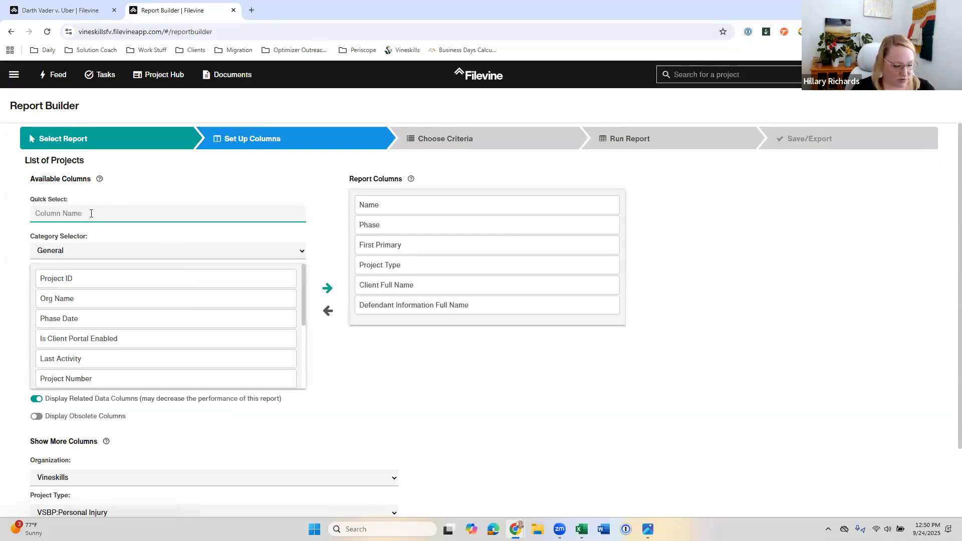
{"action": "left_click", "coordinate": [67, 5]}
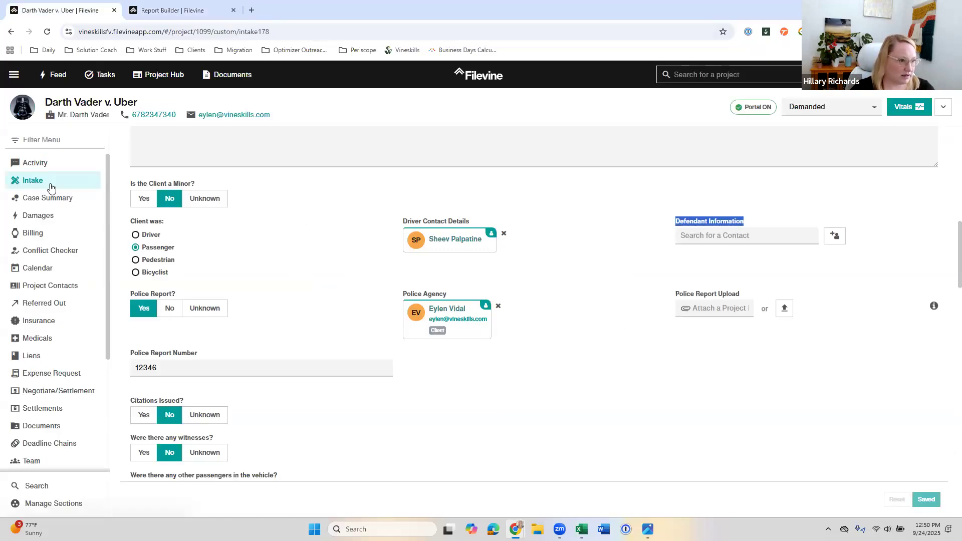
{"action": "left_click", "coordinate": [30, 198]}
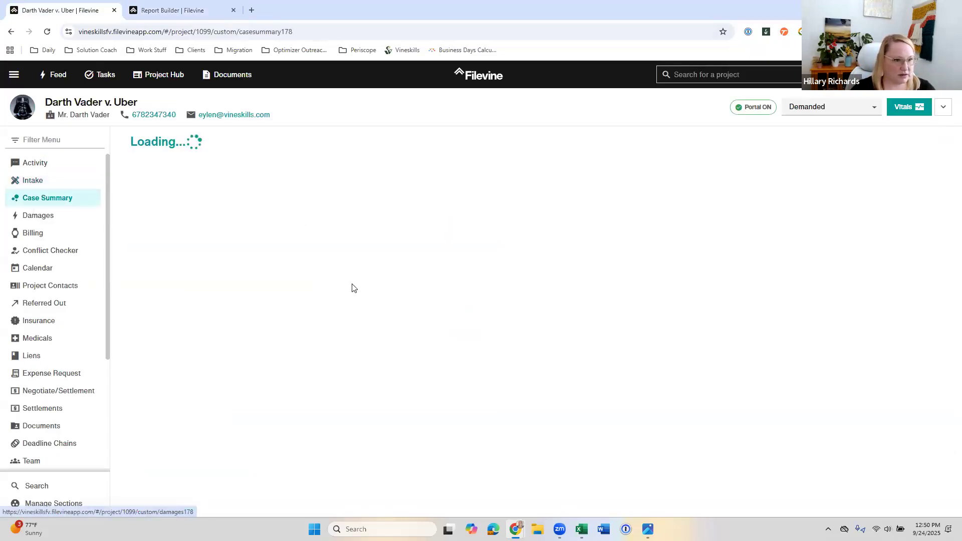
{"action": "scroll", "coordinate": [353, 293], "scroll_direction": "down", "scroll_amount": 4}
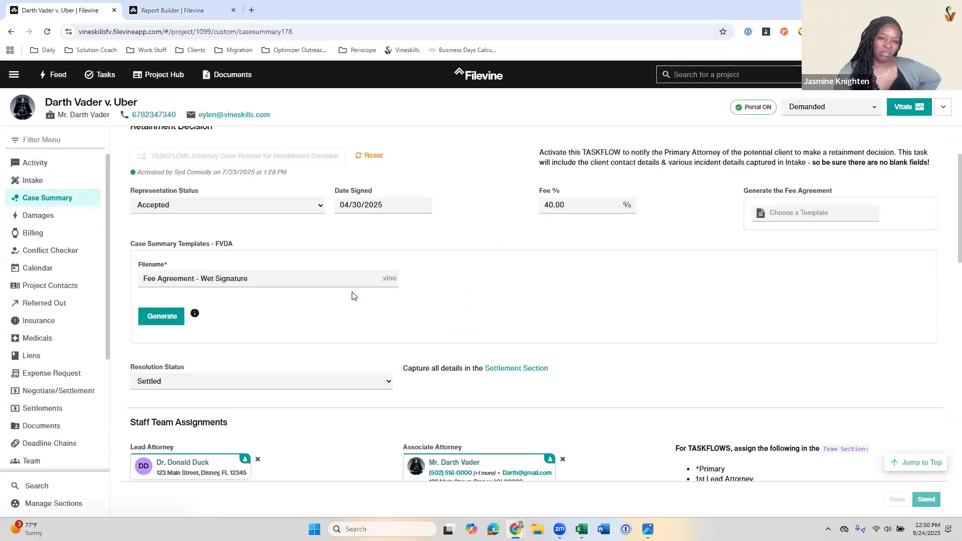
{"action": "scroll", "coordinate": [43, 398], "scroll_direction": "down", "scroll_amount": 2}
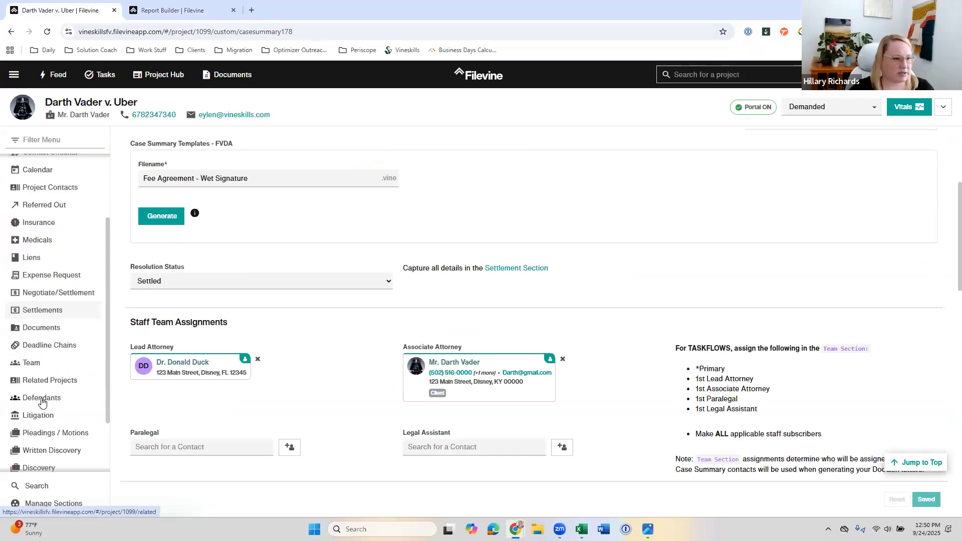
{"action": "left_click", "coordinate": [93, 406]}
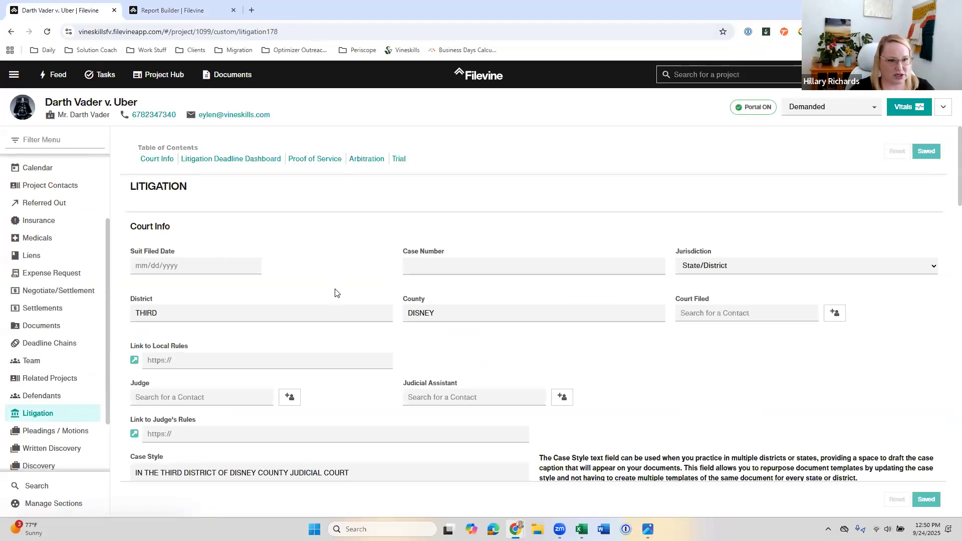
{"action": "scroll", "coordinate": [332, 295], "scroll_direction": "down", "scroll_amount": 4}
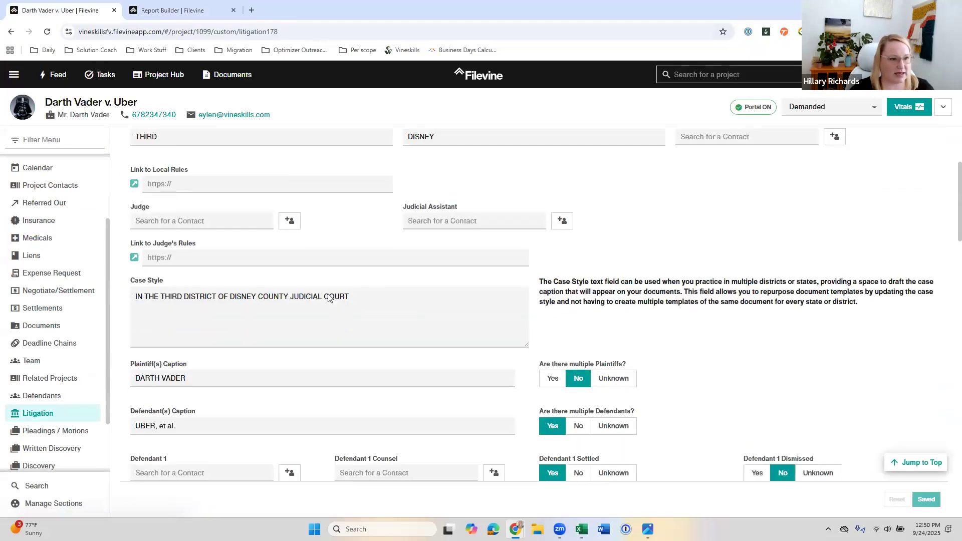
{"action": "scroll", "coordinate": [329, 298], "scroll_direction": "down", "scroll_amount": 4}
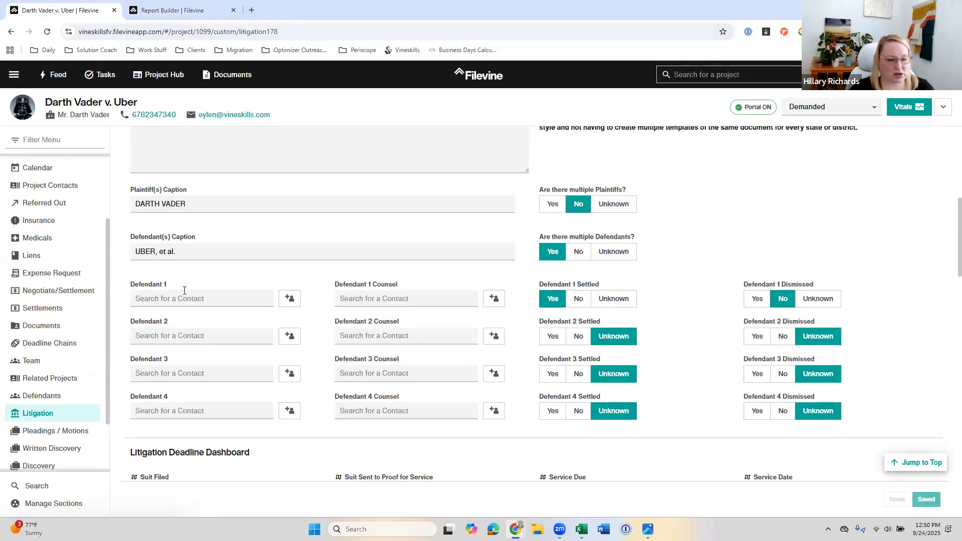
{"action": "scroll", "coordinate": [184, 368], "scroll_direction": "down", "scroll_amount": 1}
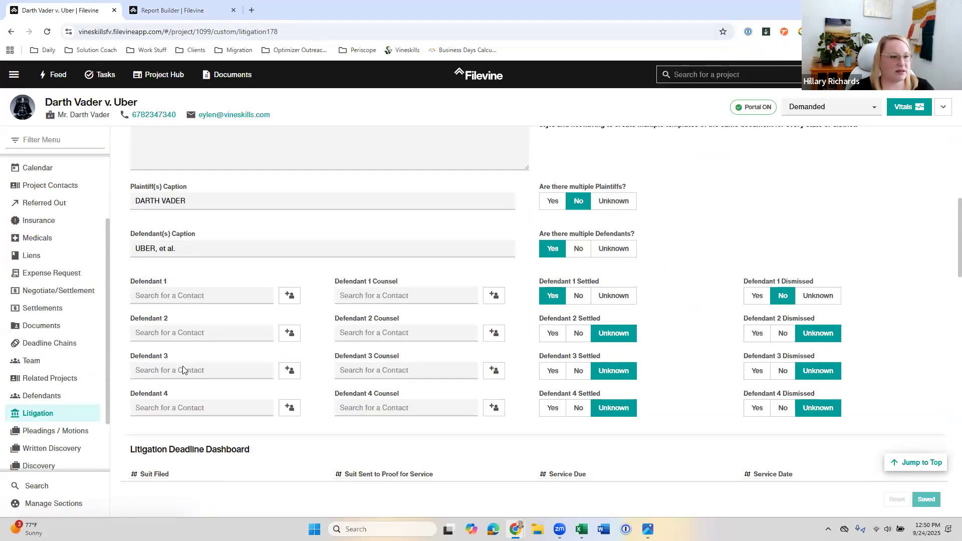
{"action": "left_click_drag", "start_coordinate": [128, 273], "coordinate": [163, 277]}
{"action": "key", "text": "ctrl+c"}
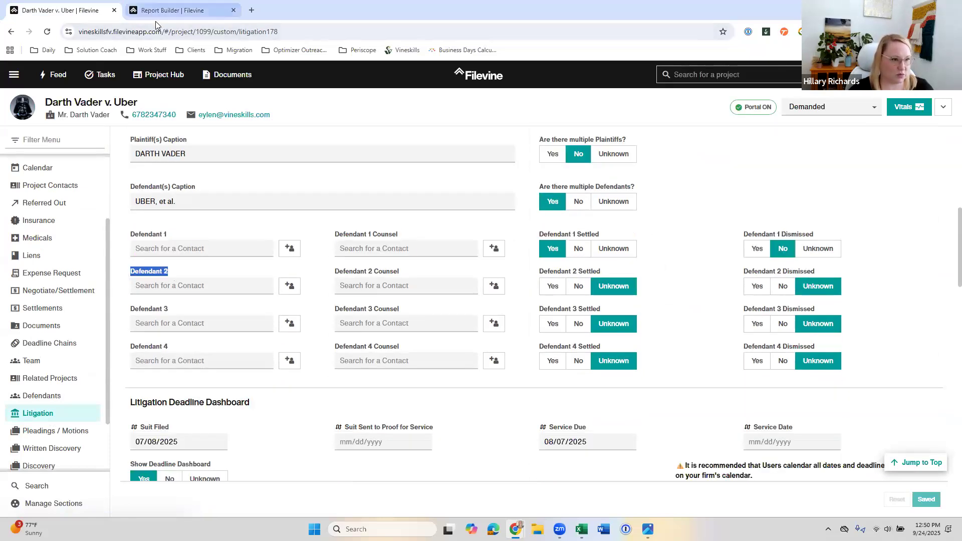
Step: Add the Defendant 2 Full Name column to the List of Projects report
{"action": "left_click", "coordinate": [166, 11]}
{"action": "key", "text": "ctrl+v"}
{"action": "type", "text": "full"}
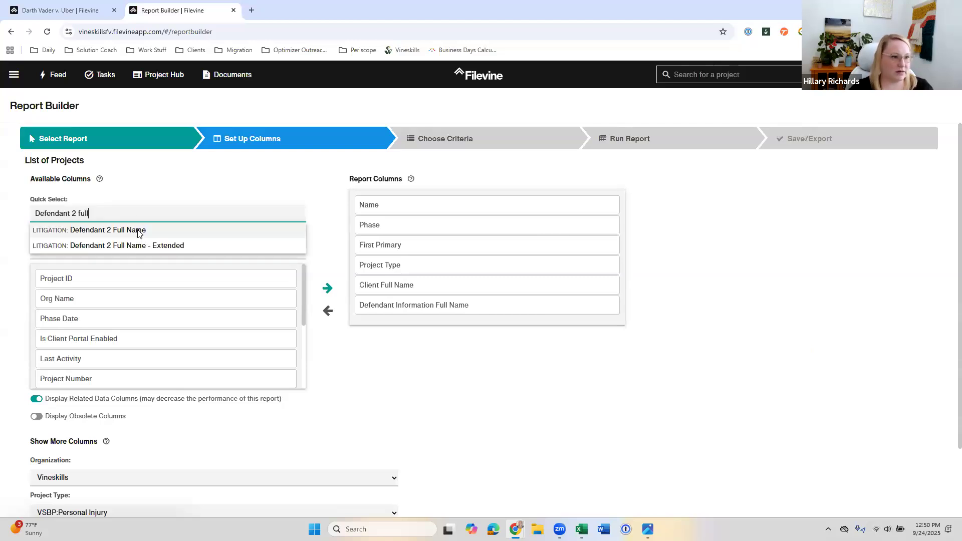
{"action": "left_click", "coordinate": [140, 232]}
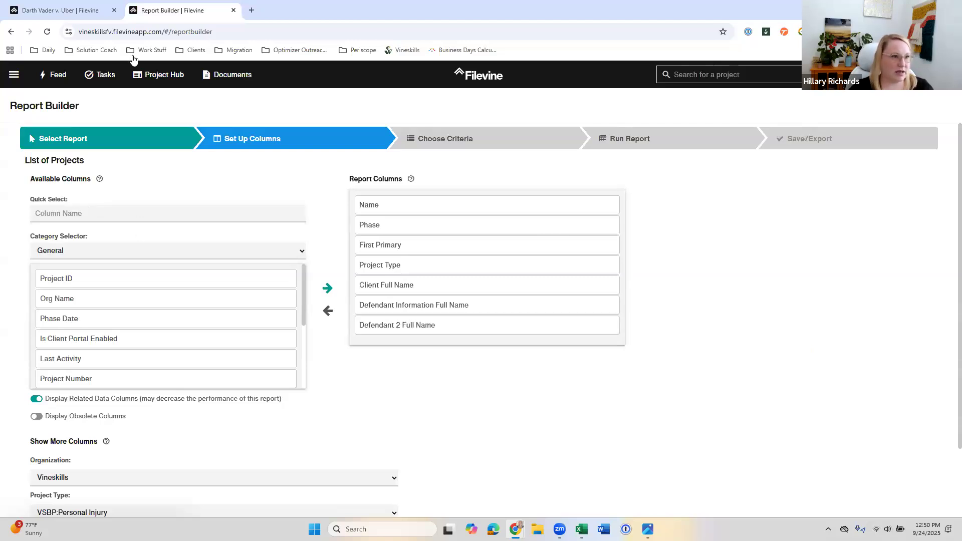
Step: Add the Defendant 1 Counsel Full Name column, using the project's Litigation field name, and proceed to choosing the report criteria
{"action": "left_click", "coordinate": [93, 11]}
{"action": "left_click_drag", "start_coordinate": [401, 235], "coordinate": [334, 236]}
{"action": "key", "text": "ctrl+c"}
{"action": "left_click", "coordinate": [161, 13]}
{"action": "key", "text": "ctrl+v"}
{"action": "type", "text": "full"}
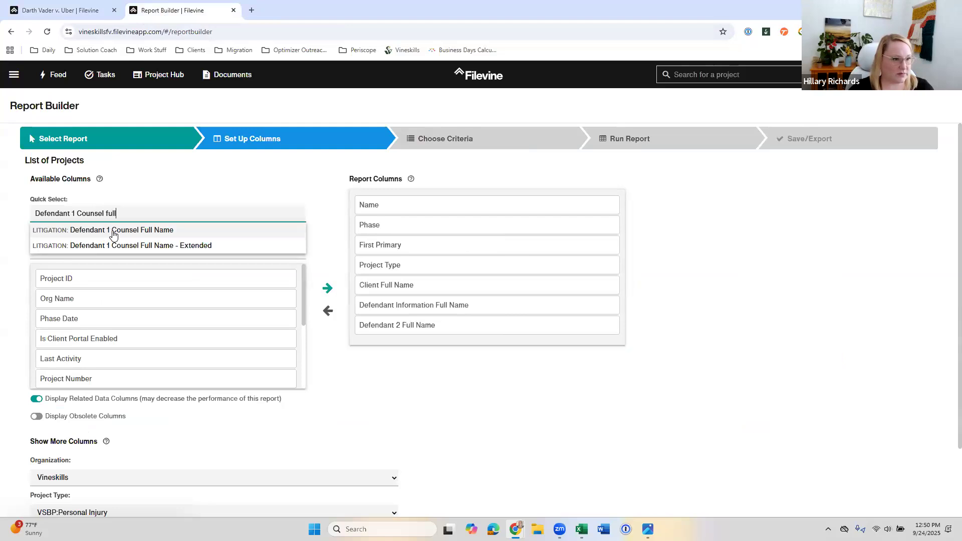
{"action": "left_click", "coordinate": [113, 231]}
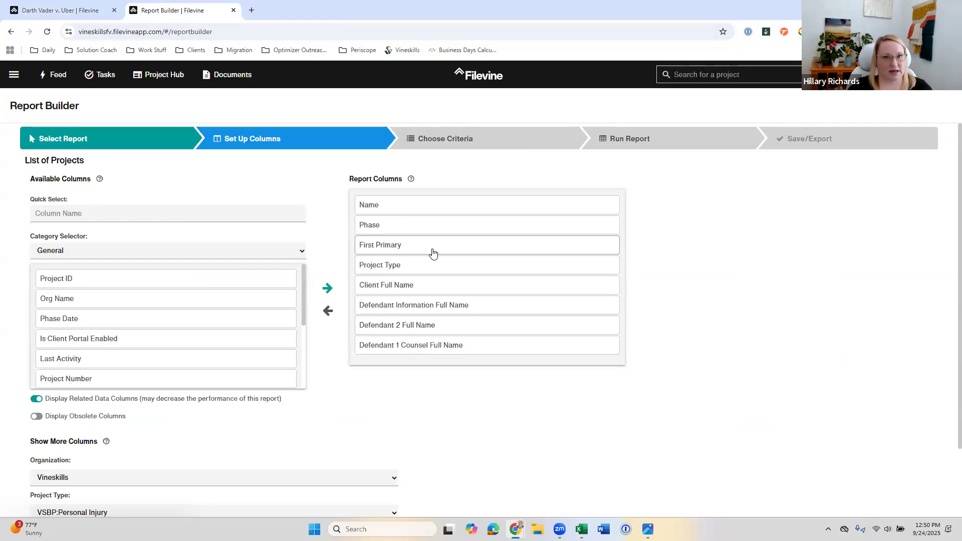
{"action": "left_click", "coordinate": [526, 148]}
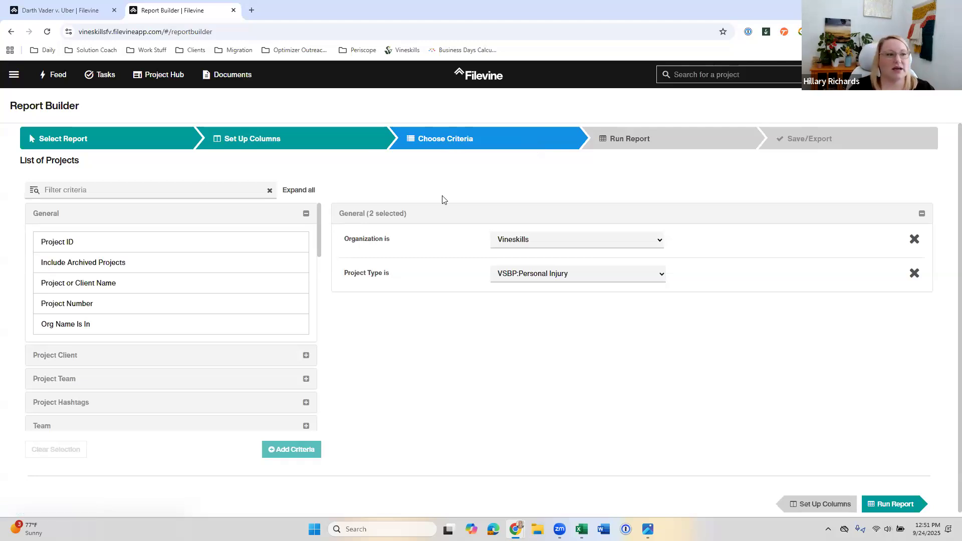
Step: Try to find an opposing counsel criterion among the available report criteria
{"action": "left_click", "coordinate": [138, 190]}
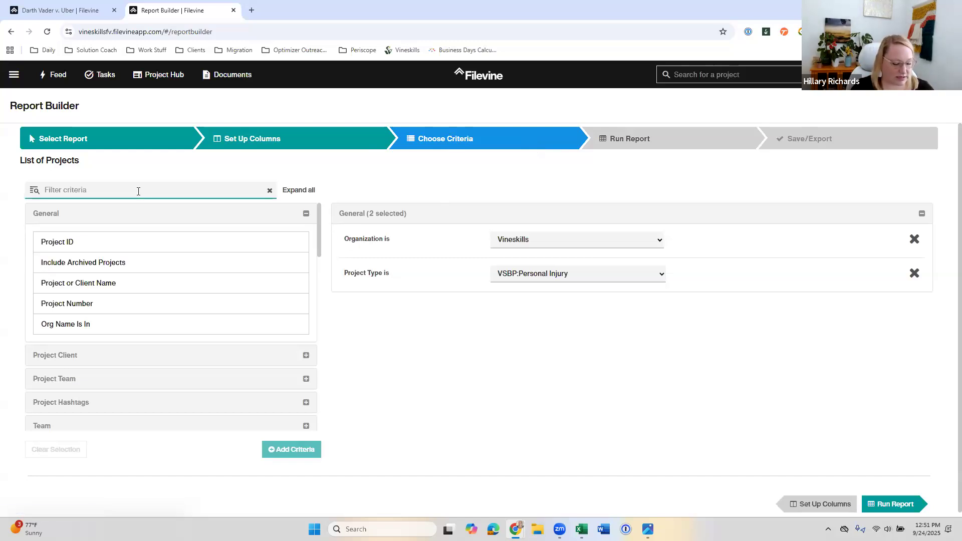
{"action": "type", "text": "opp"}
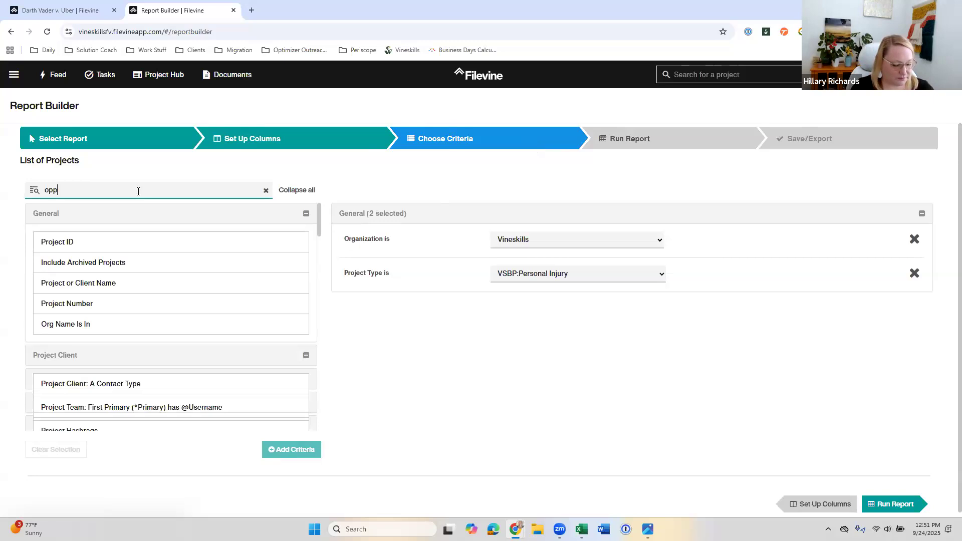
{"action": "type", "text": "osing co"}
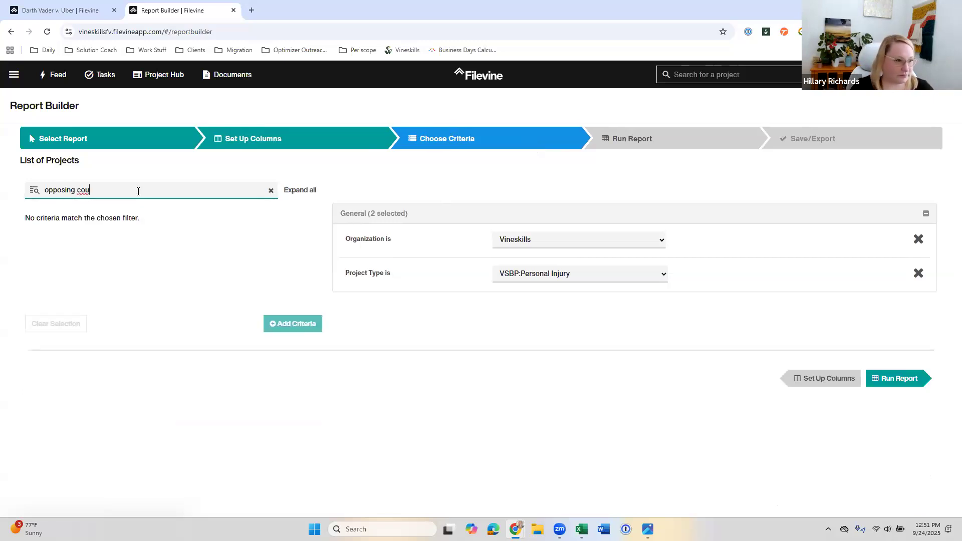
{"action": "key", "text": "BackSpace"}
{"action": "key", "text": "BackSpace"}
{"action": "key", "text": "BackSpace"}
{"action": "key", "text": "BackSpace"}
{"action": "key", "text": "BackSpace"}
{"action": "type", "text": "osing"}
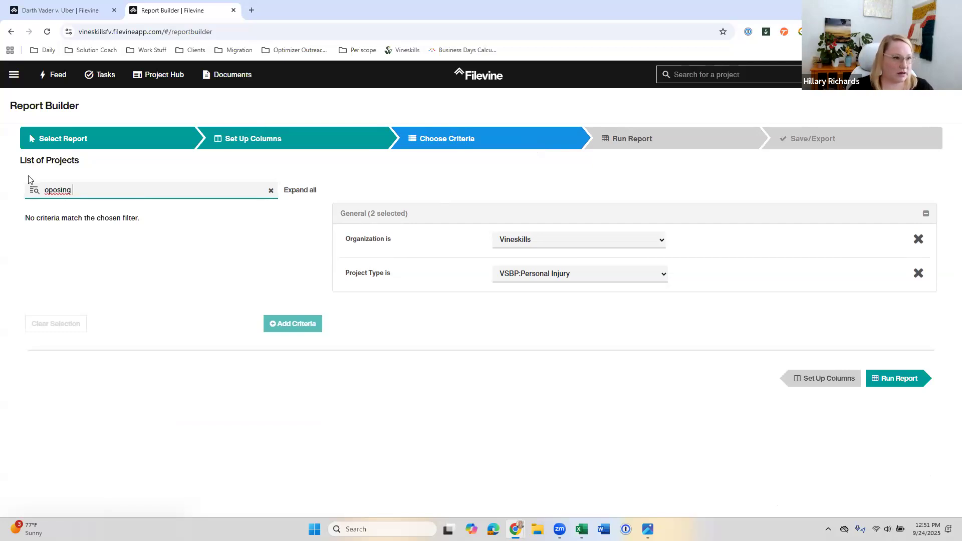
{"action": "left_click", "coordinate": [54, 189]}
{"action": "type", "text": "p"}
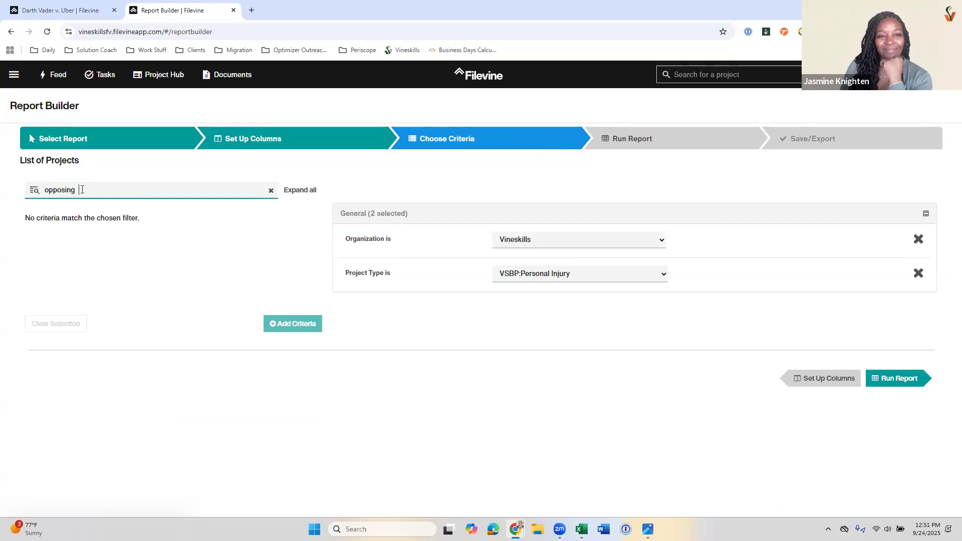
Step: Find the criterion Litigation: Defendant 1 Counsel's Full Name, using the project's field label, and add it to the report
{"action": "left_click", "coordinate": [33, 11]}
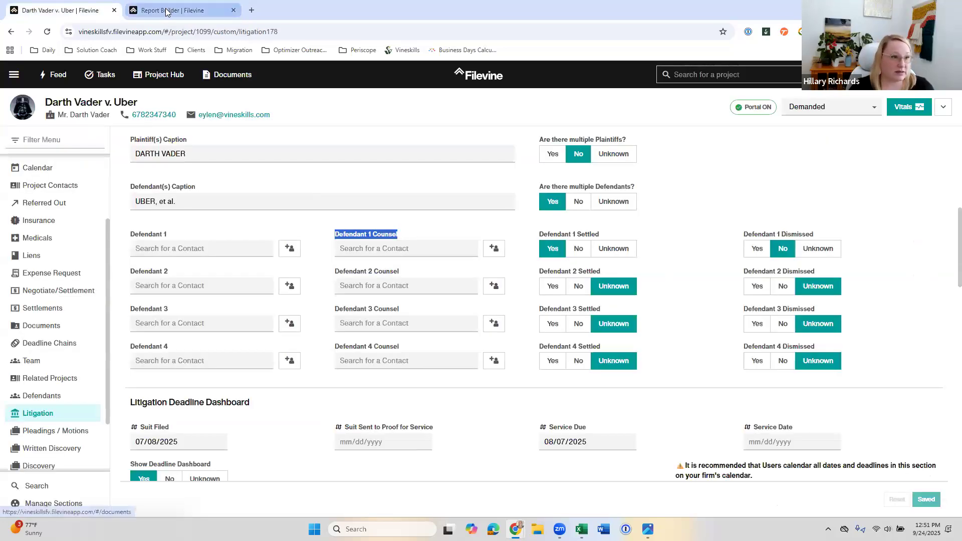
{"action": "left_click", "coordinate": [211, 12]}
{"action": "key", "text": "ctrl+a"}
{"action": "type", "text": "Defendant 1 Counsel"}
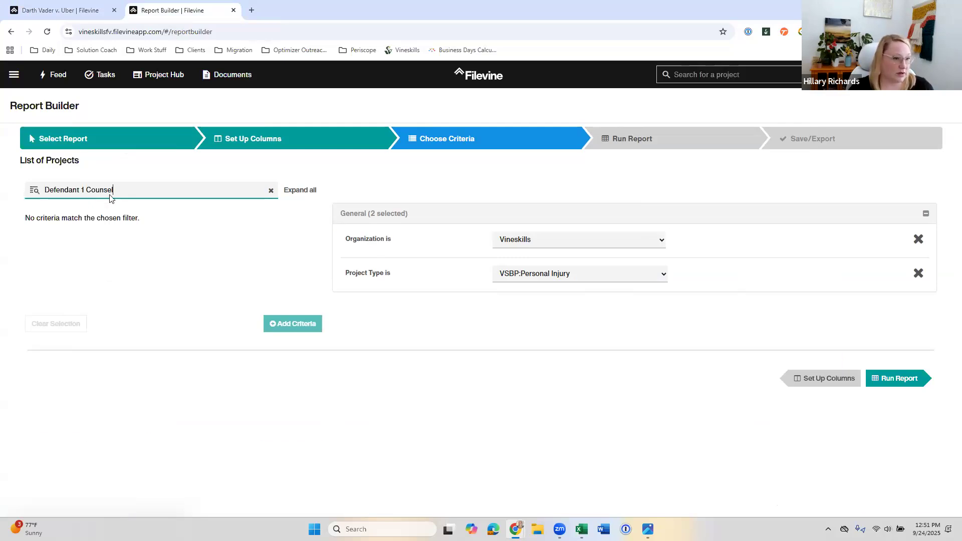
{"action": "type", "text": "fu"}
{"action": "key", "text": "BackSpace"}
{"action": "key", "text": "BackSpace"}
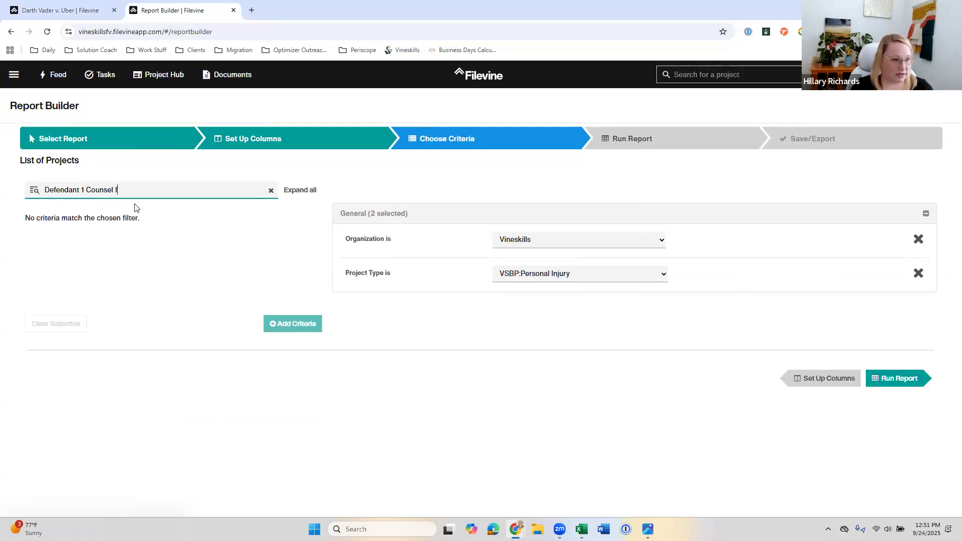
{"action": "type", "text": "'s ful"}
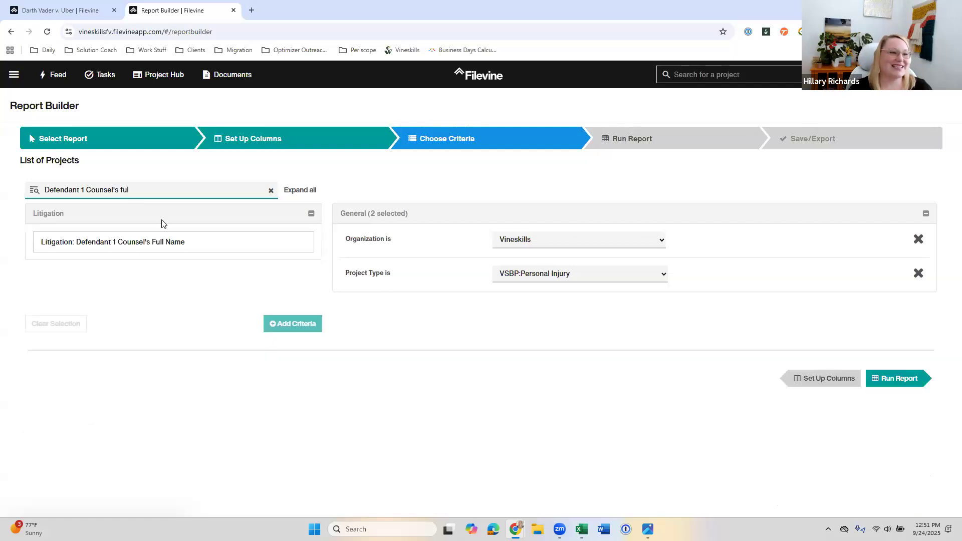
{"action": "double_click", "coordinate": [188, 246]}
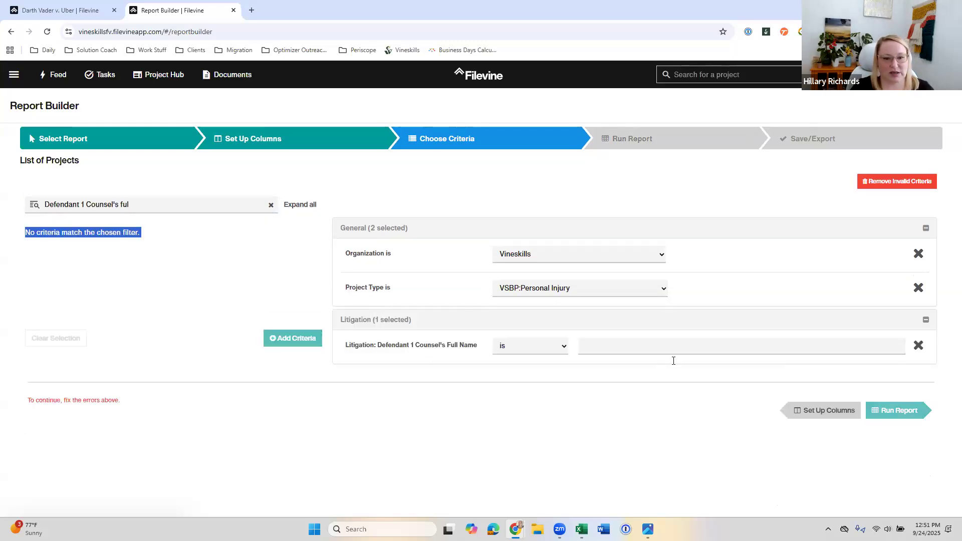
Step: Set the Defendant 1 Counsel's Full Name criterion to "contains" and enter the counsel's first name
{"action": "left_click", "coordinate": [523, 344]}
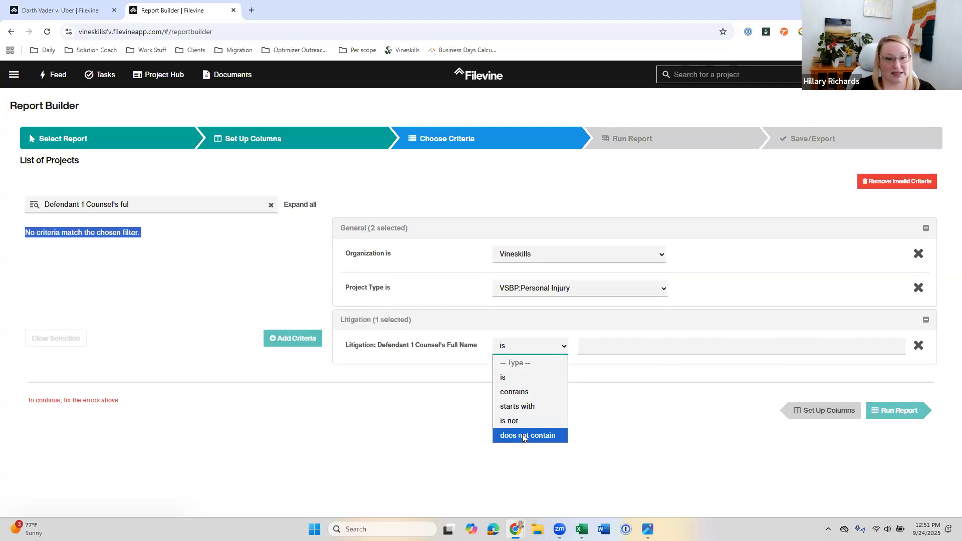
{"action": "key", "text": "Return"}
{"action": "left_click", "coordinate": [595, 349]}
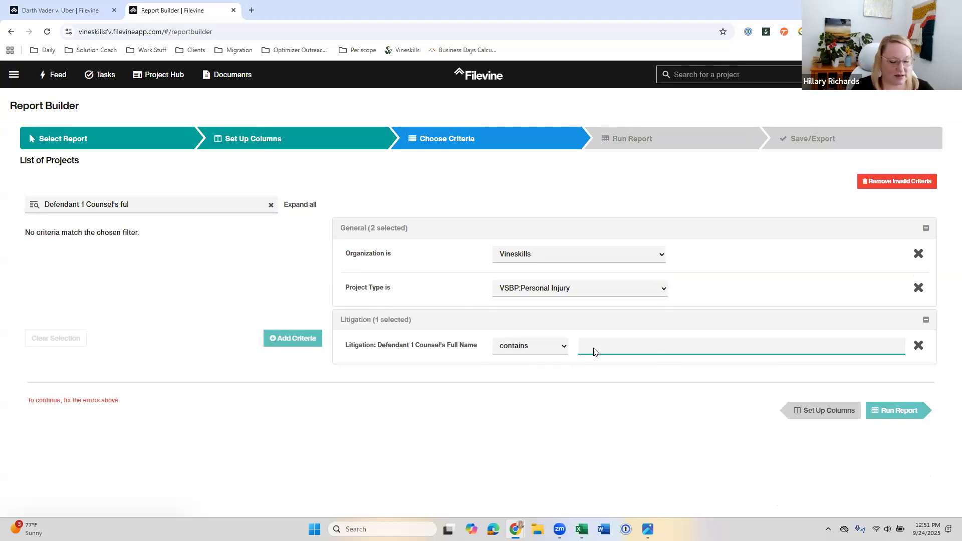
{"action": "type", "text": "Donald"}
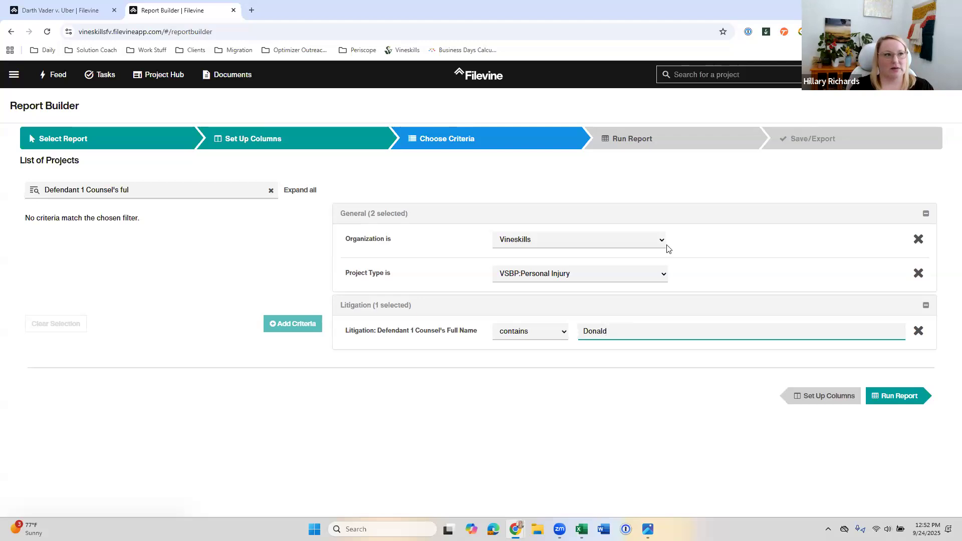
Step: Return to the Darth Vader v. Uber project and open its Conflict Checker section
{"action": "left_click", "coordinate": [26, 11]}
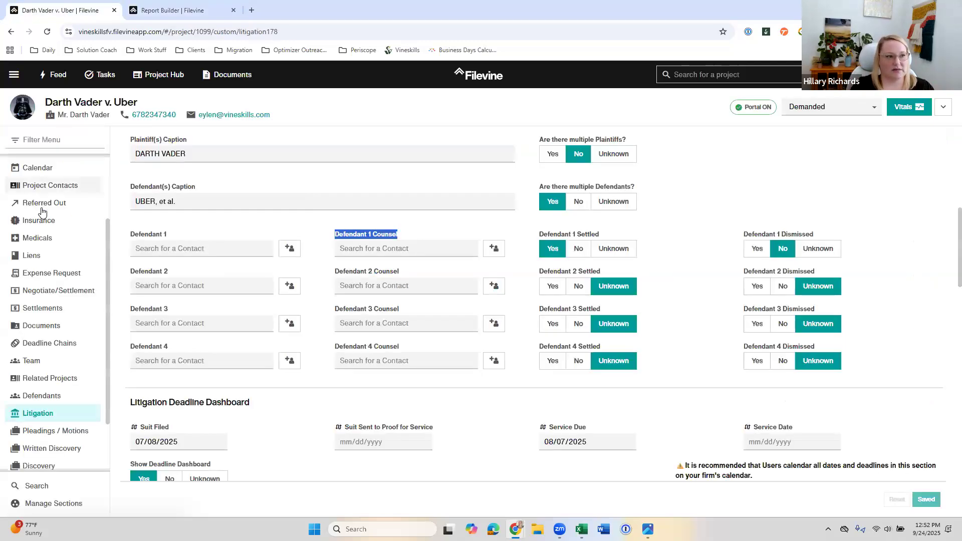
{"action": "scroll", "coordinate": [50, 241], "scroll_direction": "up", "scroll_amount": 3}
{"action": "left_click", "coordinate": [53, 256]}
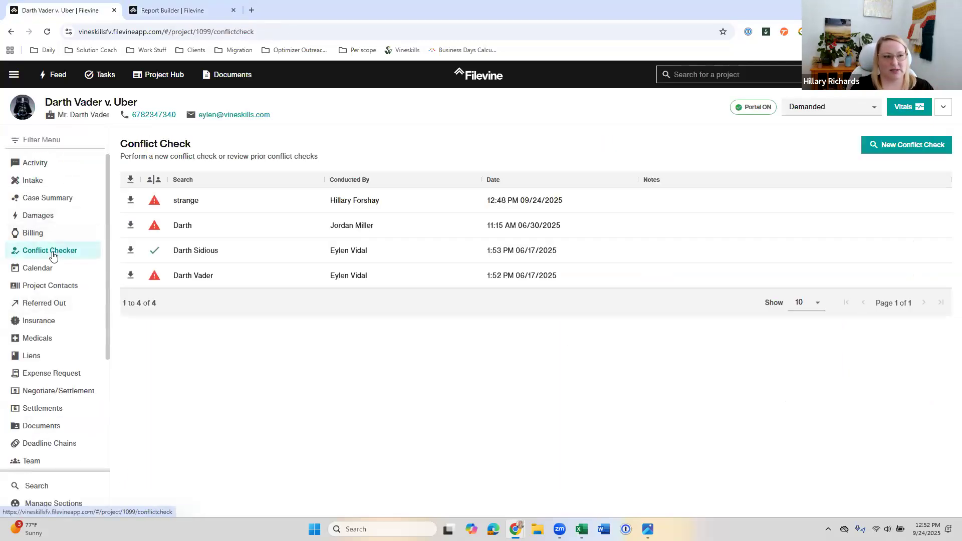
{"action": "left_click", "coordinate": [893, 145]}
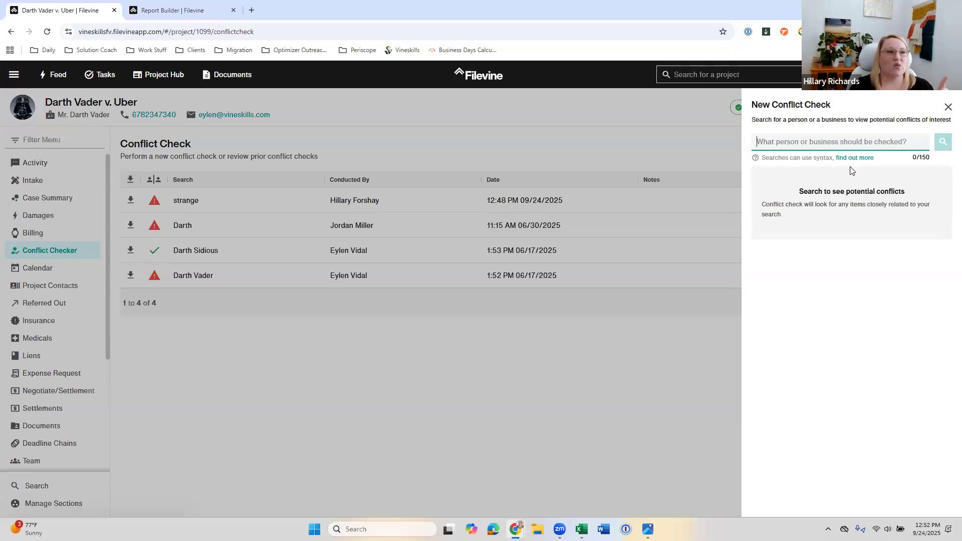
{"action": "left_click", "coordinate": [164, 15]}
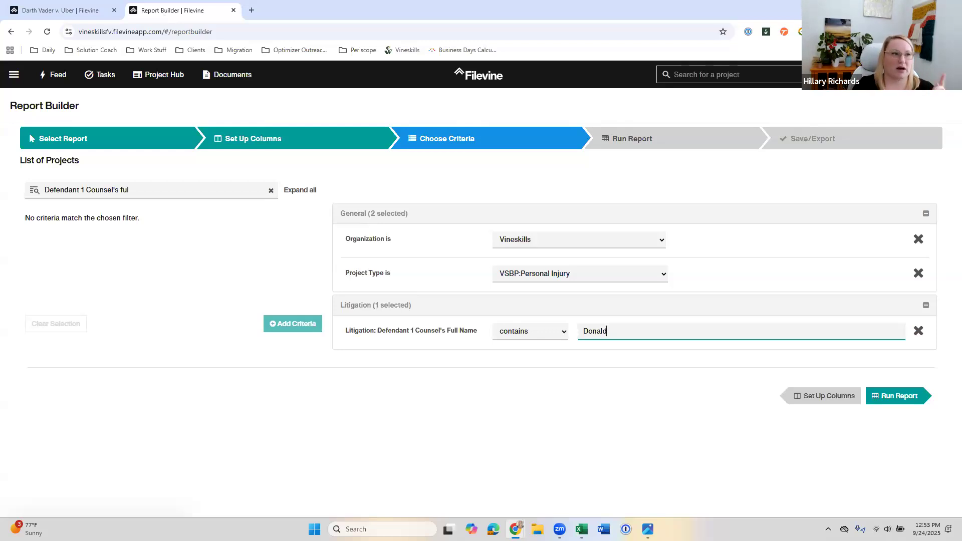
{"action": "left_click", "coordinate": [63, 11]}
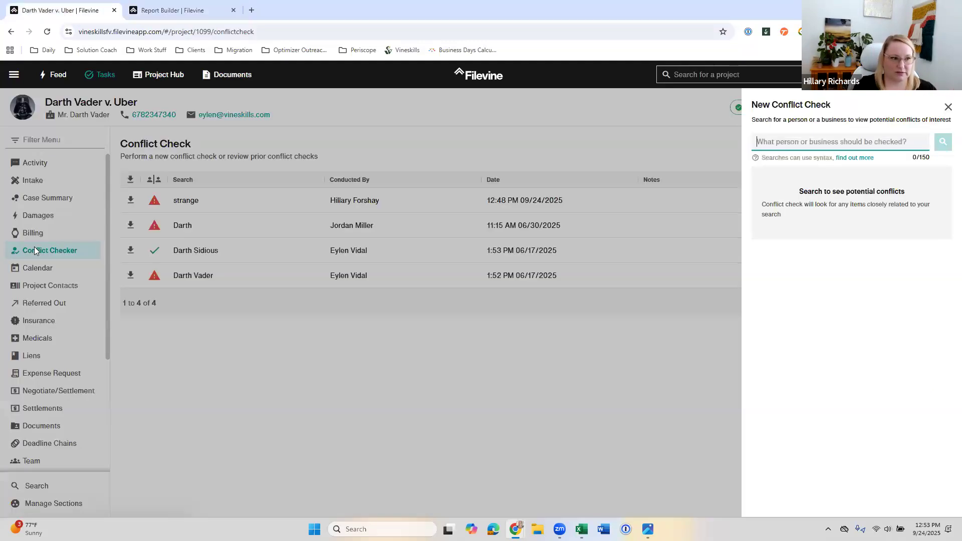
{"action": "left_click", "coordinate": [203, 12]}
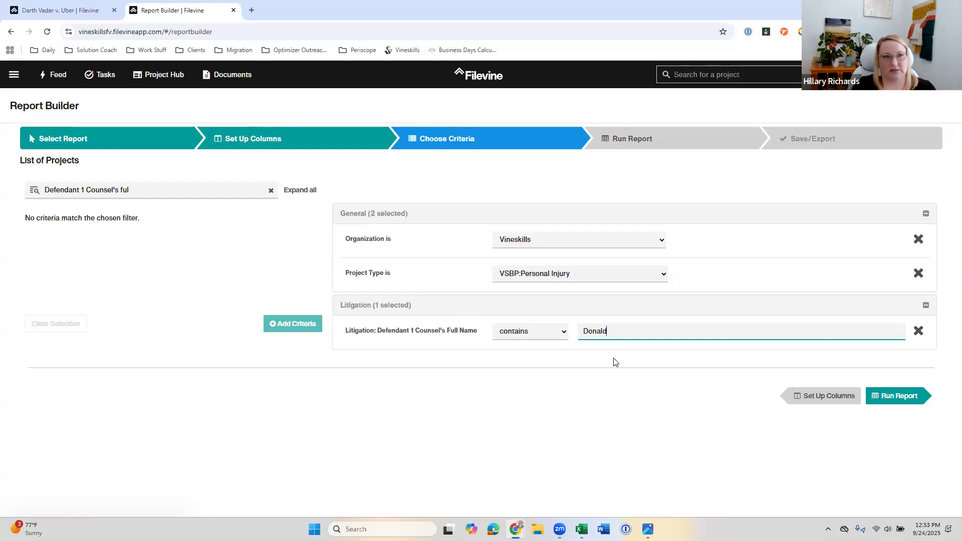
{"action": "left_click", "coordinate": [60, 10]}
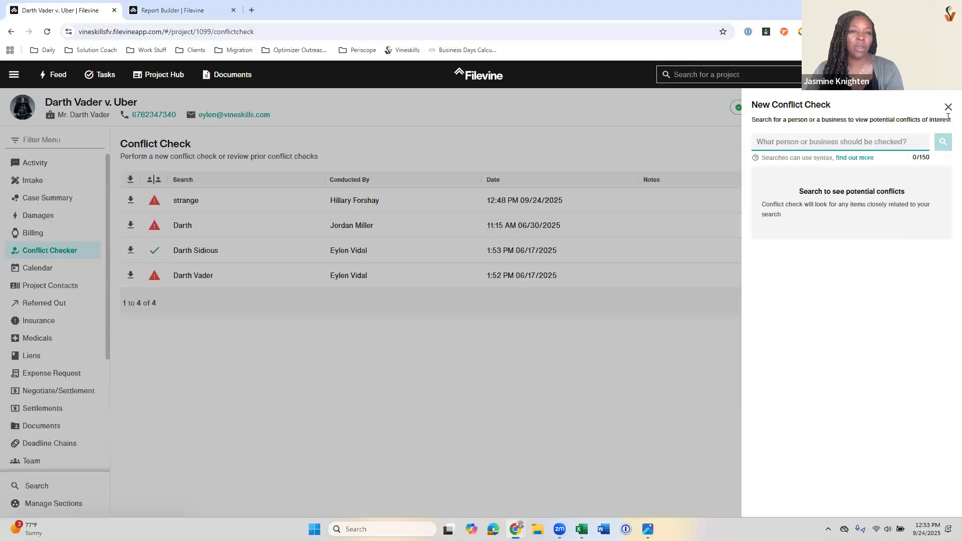
{"action": "left_click", "coordinate": [948, 107]}
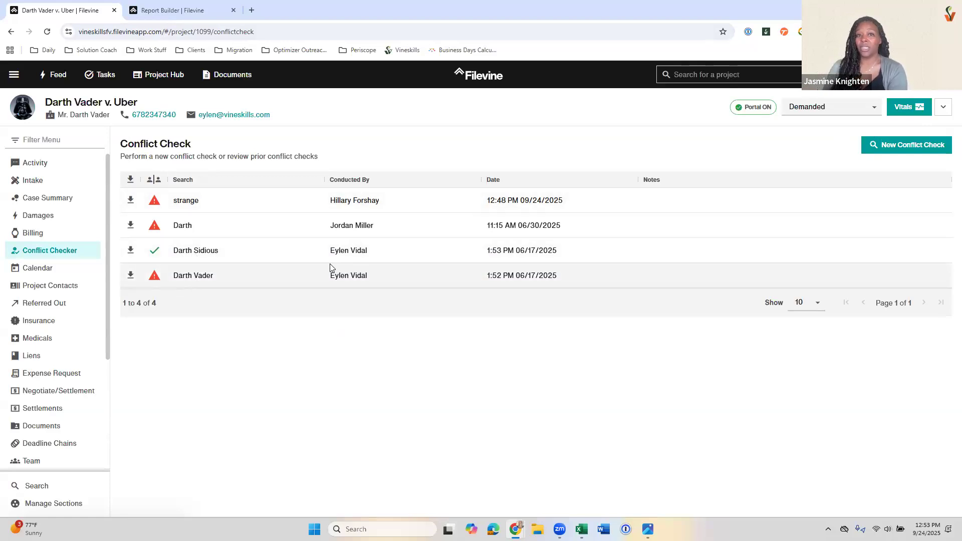
Step: Open the prior conflict check report for Darth Sidious and view the projects associated with the project's client contact
{"action": "left_click", "coordinate": [199, 255]}
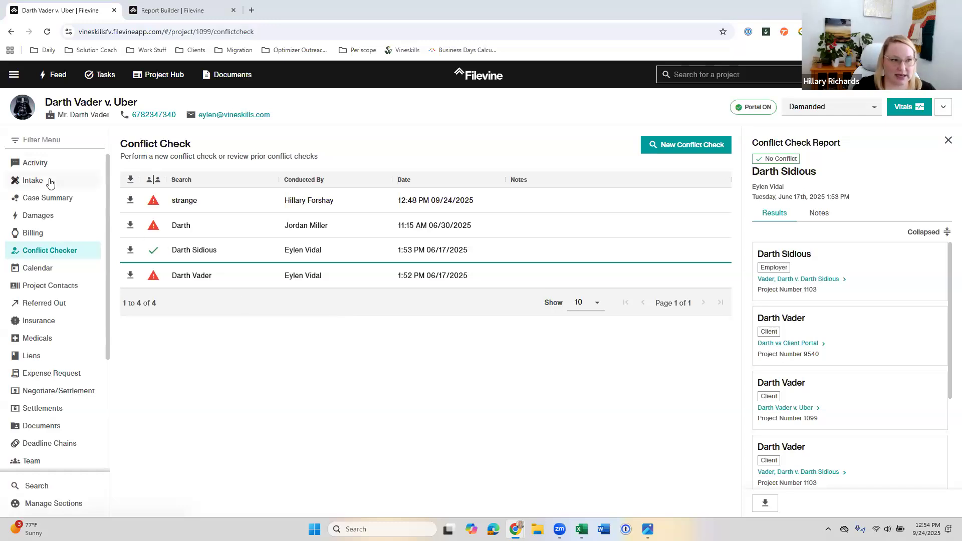
{"action": "left_click", "coordinate": [81, 115]}
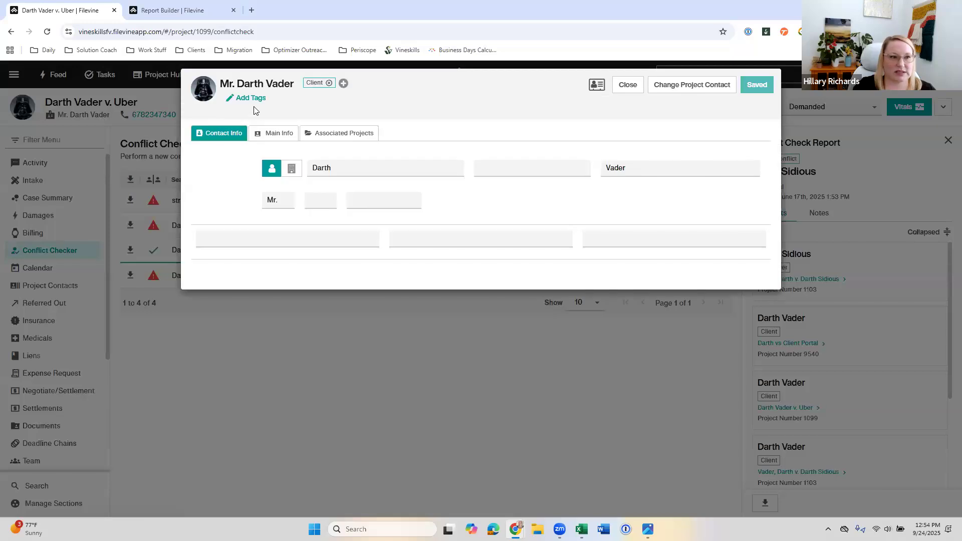
{"action": "left_click", "coordinate": [348, 139]}
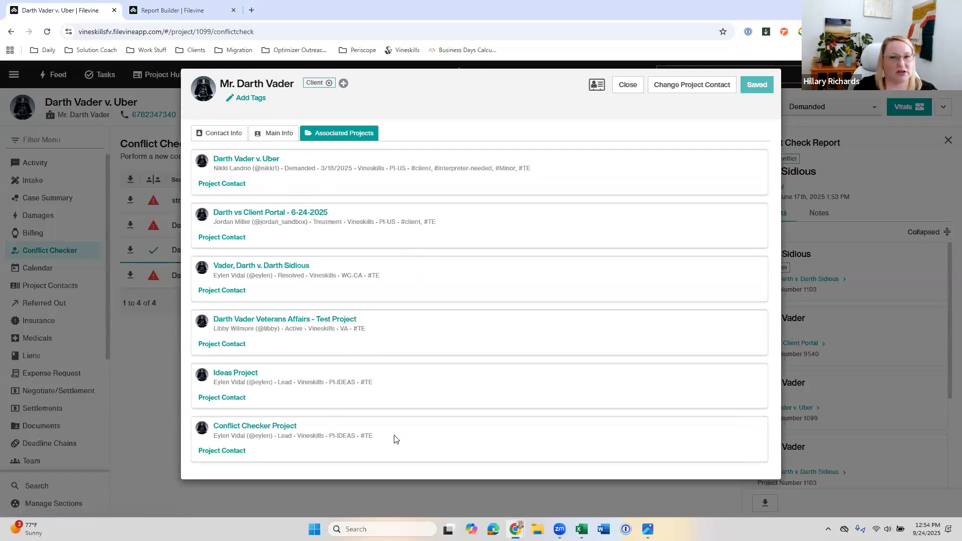
{"action": "left_click", "coordinate": [627, 85]}
Step: Examine the Darth Sidious conflict check results for each contact's role and related project
{"action": "scroll", "coordinate": [813, 401], "scroll_direction": "down", "scroll_amount": 3}
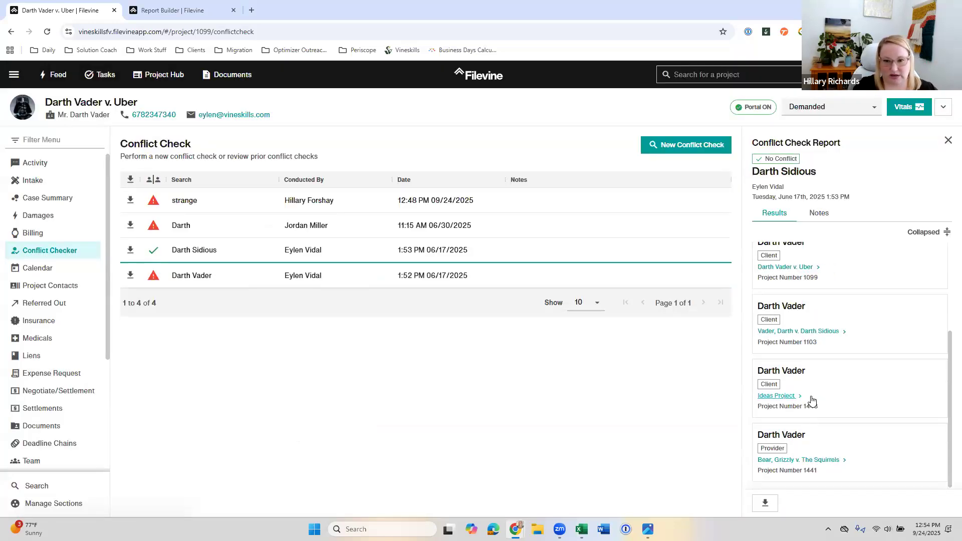
{"action": "scroll", "coordinate": [824, 406], "scroll_direction": "up", "scroll_amount": 3}
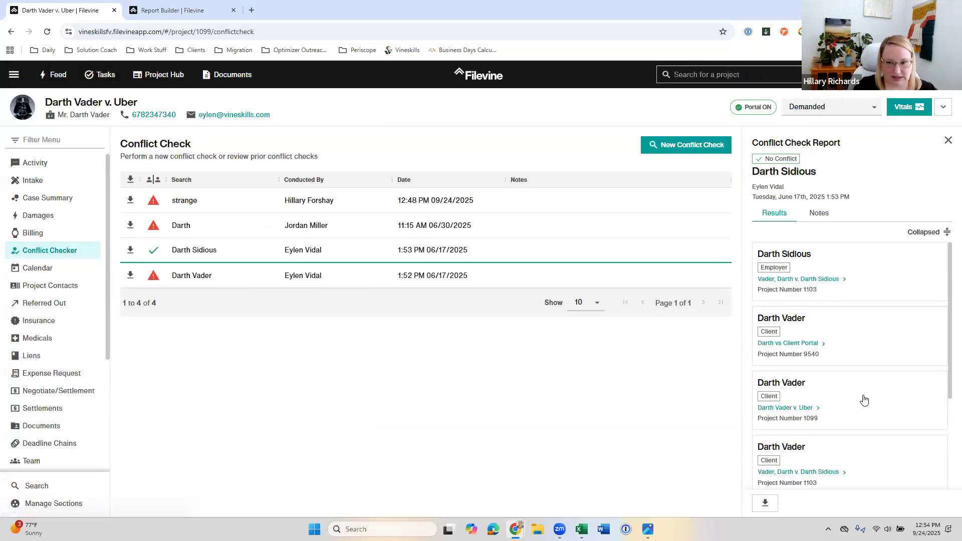
{"action": "scroll", "coordinate": [864, 431], "scroll_direction": "down", "scroll_amount": 3}
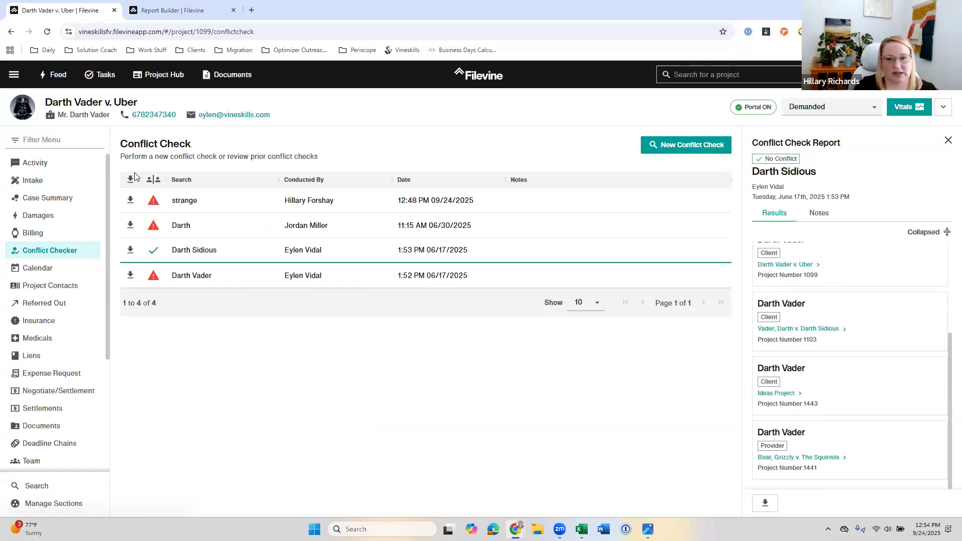
{"action": "scroll", "coordinate": [797, 273], "scroll_direction": "up", "scroll_amount": 2}
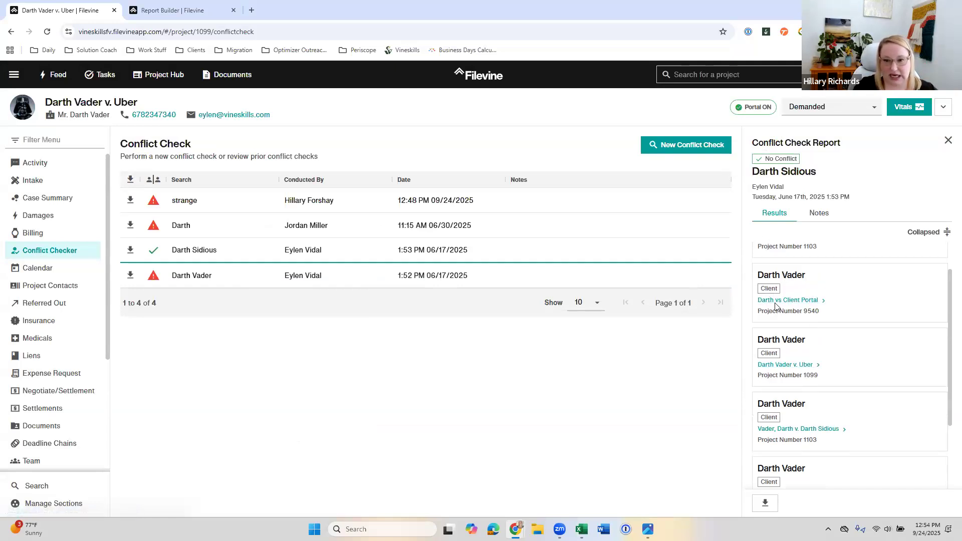
{"action": "scroll", "coordinate": [779, 422], "scroll_direction": "down", "scroll_amount": 2}
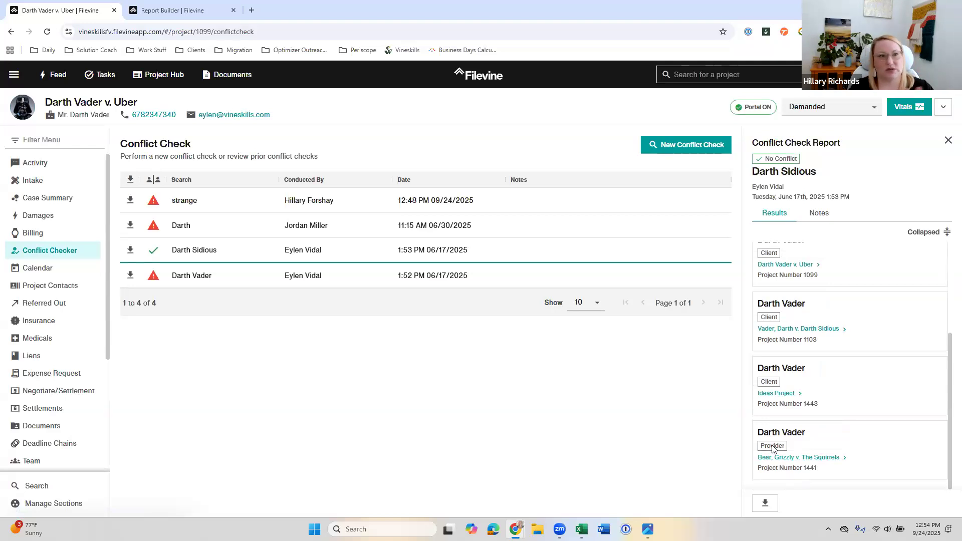
{"action": "scroll", "coordinate": [812, 351], "scroll_direction": "up", "scroll_amount": 3}
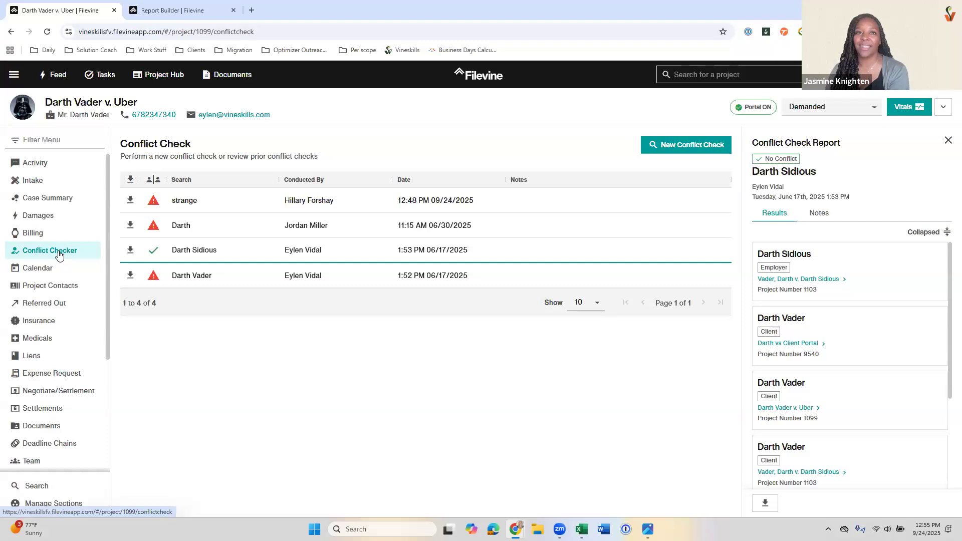
Step: Open the Customs Editor in the advanced settings for the Vineskills organization and the VSBP:ADMIN project type
{"action": "left_click", "coordinate": [163, 11]}
{"action": "left_click", "coordinate": [13, 75]}
{"action": "left_click", "coordinate": [45, 300]}
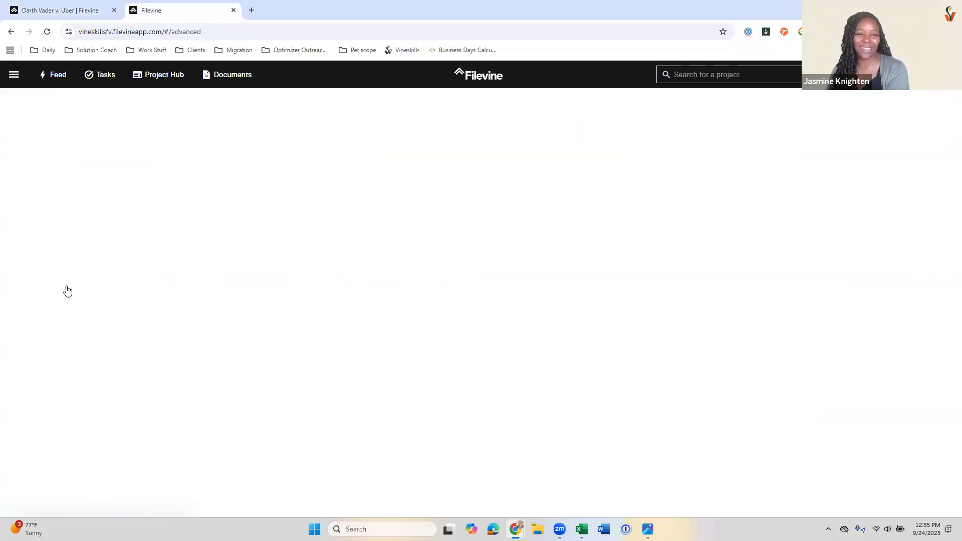
{"action": "left_click", "coordinate": [47, 300]}
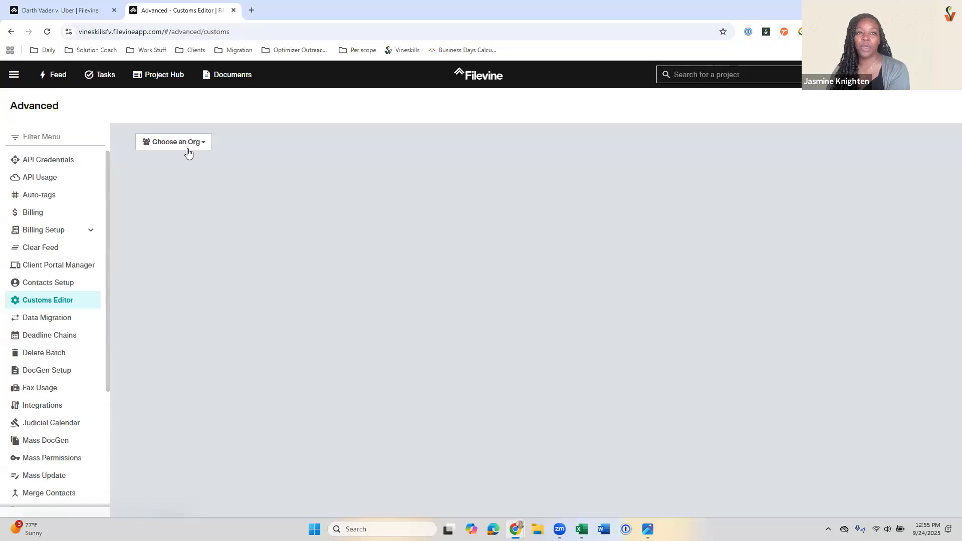
{"action": "left_click", "coordinate": [188, 151]}
{"action": "left_click", "coordinate": [202, 224]}
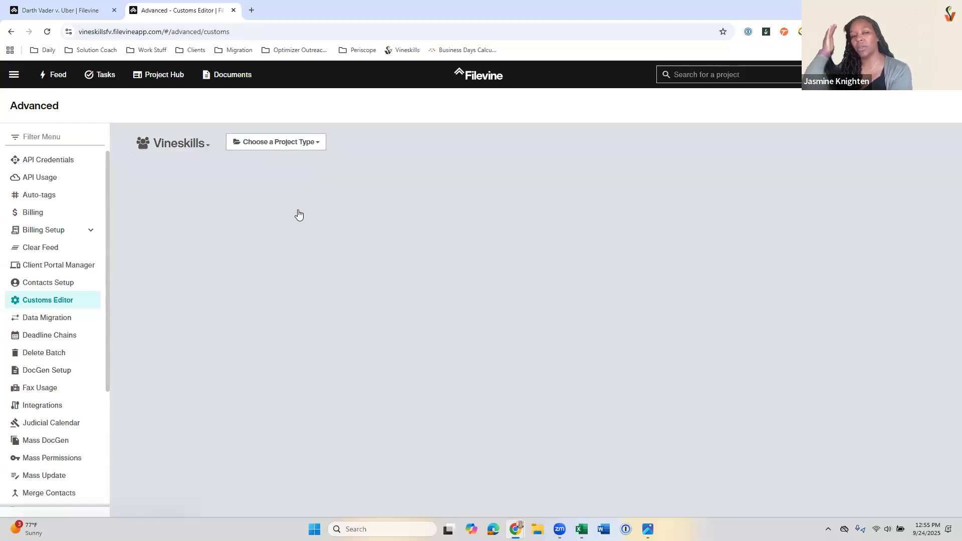
{"action": "left_click", "coordinate": [275, 142]}
{"action": "left_click", "coordinate": [301, 206]}
Step: Draft a new VSBP:ADMIN section with the section type ConflictCheck (Built-in), discard it unsaved and return to the Darth Vader v. Uber project
{"action": "left_click", "coordinate": [894, 232]}
{"action": "scroll", "coordinate": [305, 350], "scroll_direction": "down", "scroll_amount": 2}
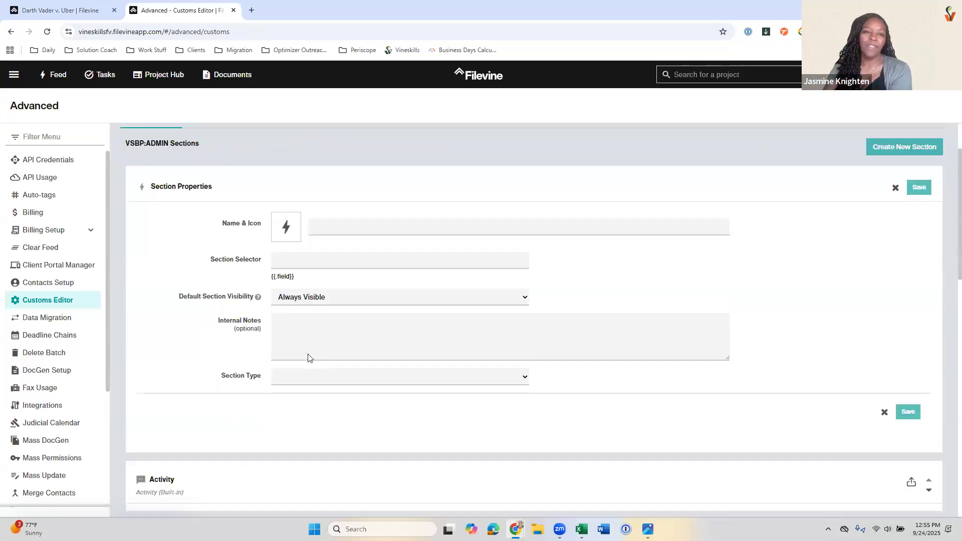
{"action": "left_click", "coordinate": [311, 361]}
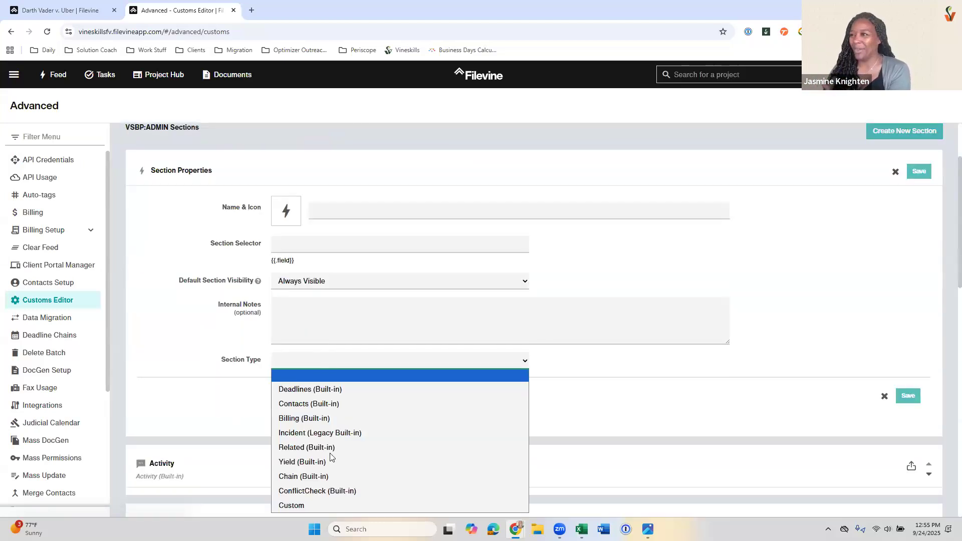
{"action": "left_click", "coordinate": [332, 491]}
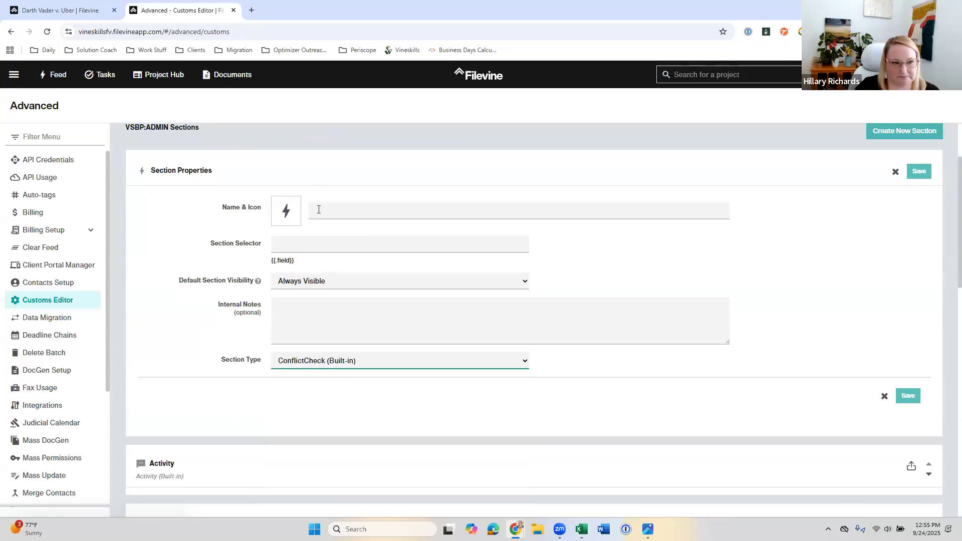
{"action": "left_click", "coordinate": [319, 209]}
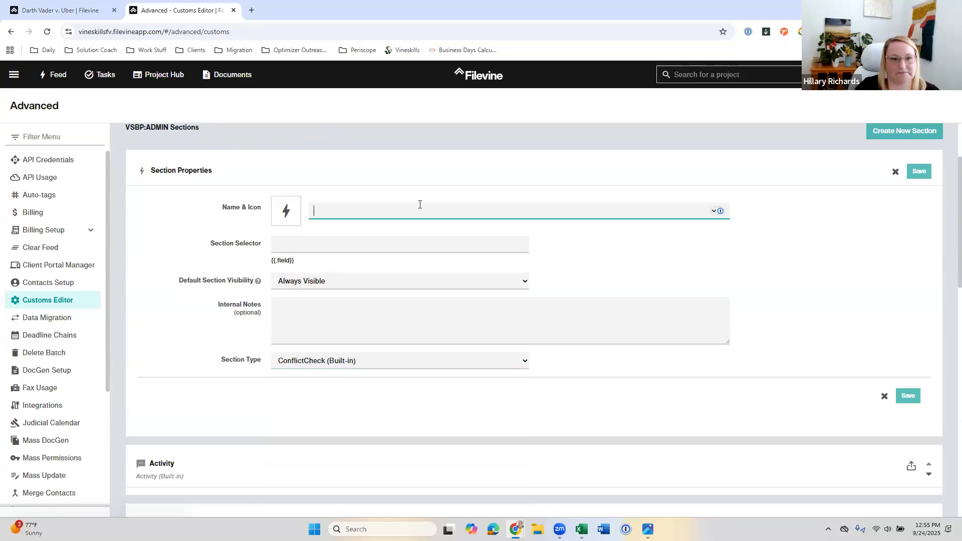
{"action": "left_click", "coordinate": [873, 211]}
{"action": "left_click", "coordinate": [895, 173]}
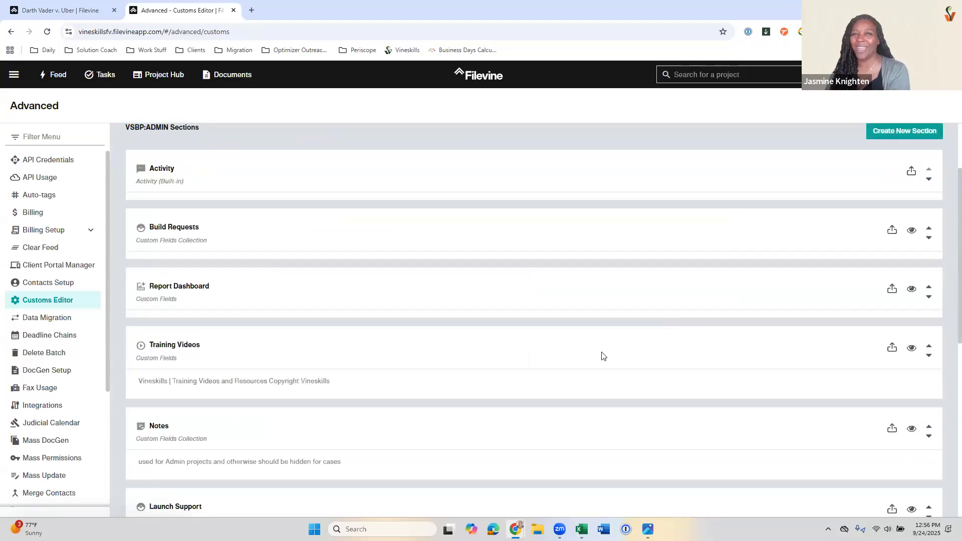
{"action": "scroll", "coordinate": [367, 130], "scroll_direction": "up", "scroll_amount": 3}
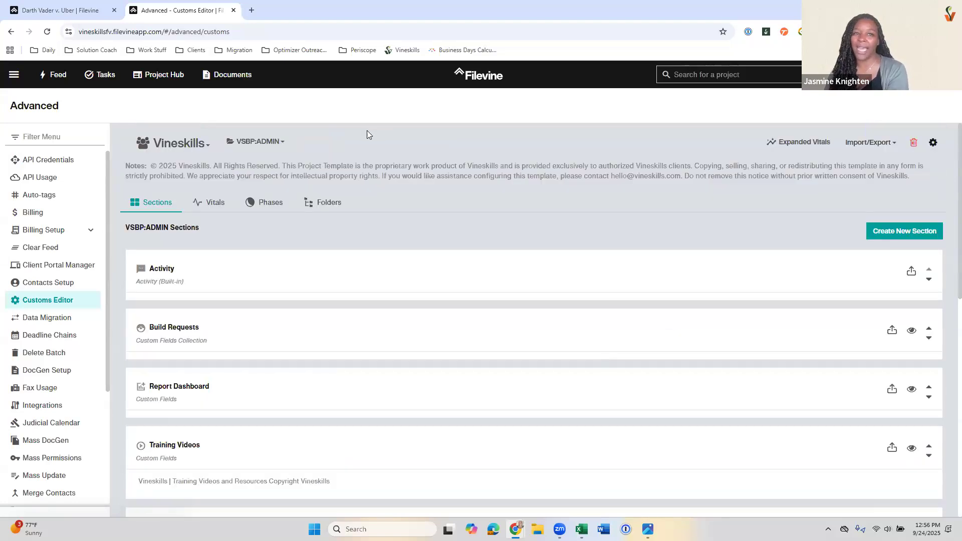
{"action": "left_click", "coordinate": [70, 14]}
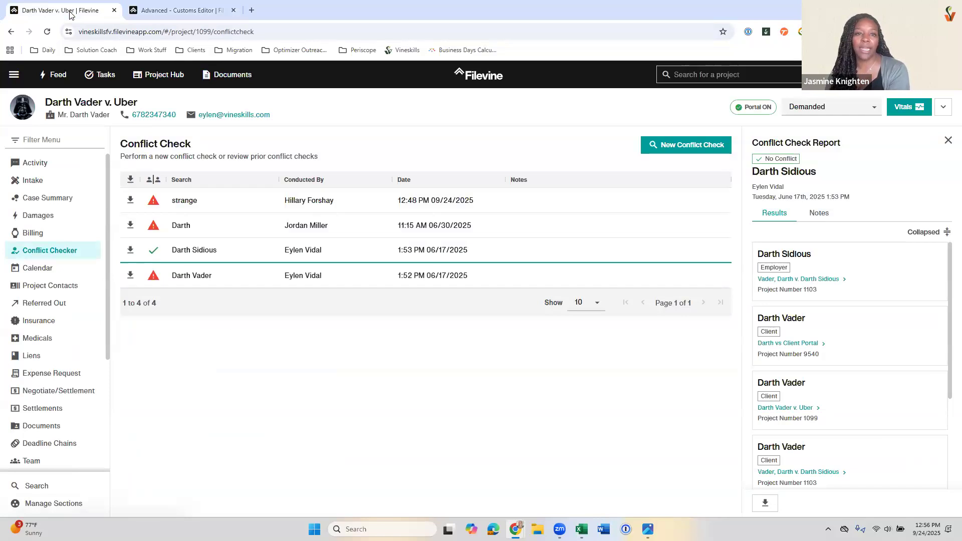